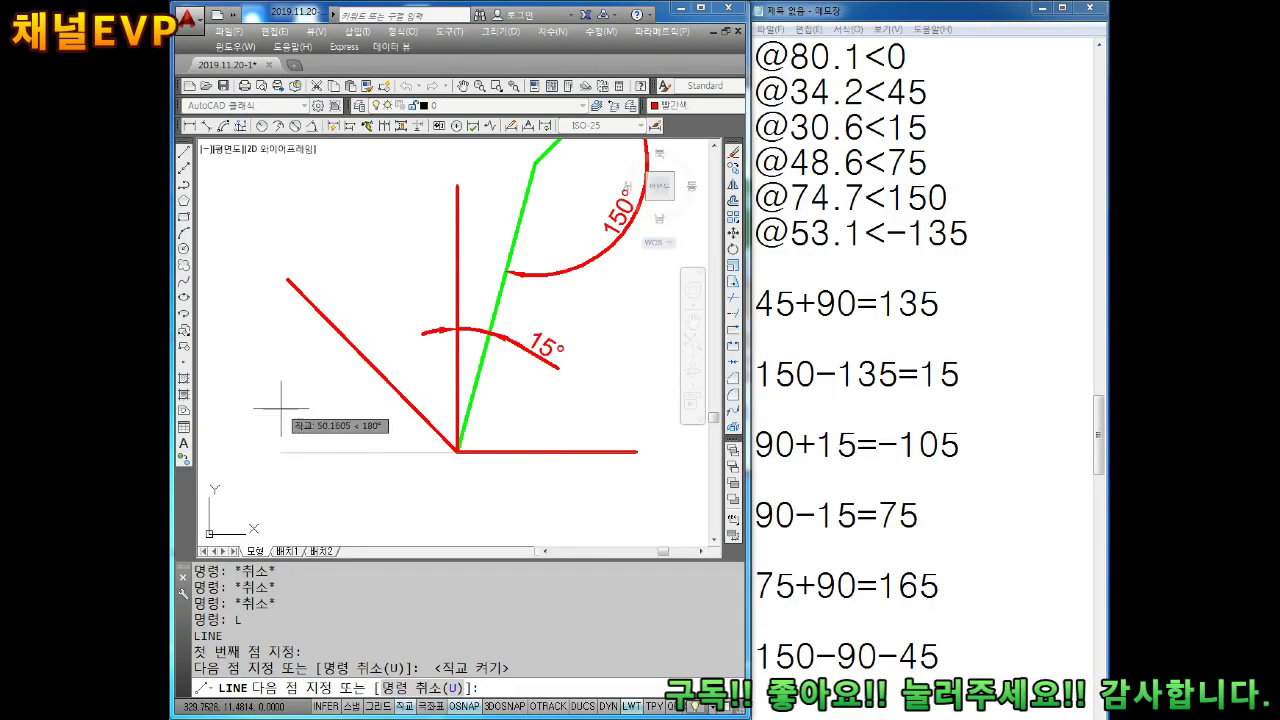
- Erase the stray upper-left red diagonal line
{"action": "key", "text": "Escape"}
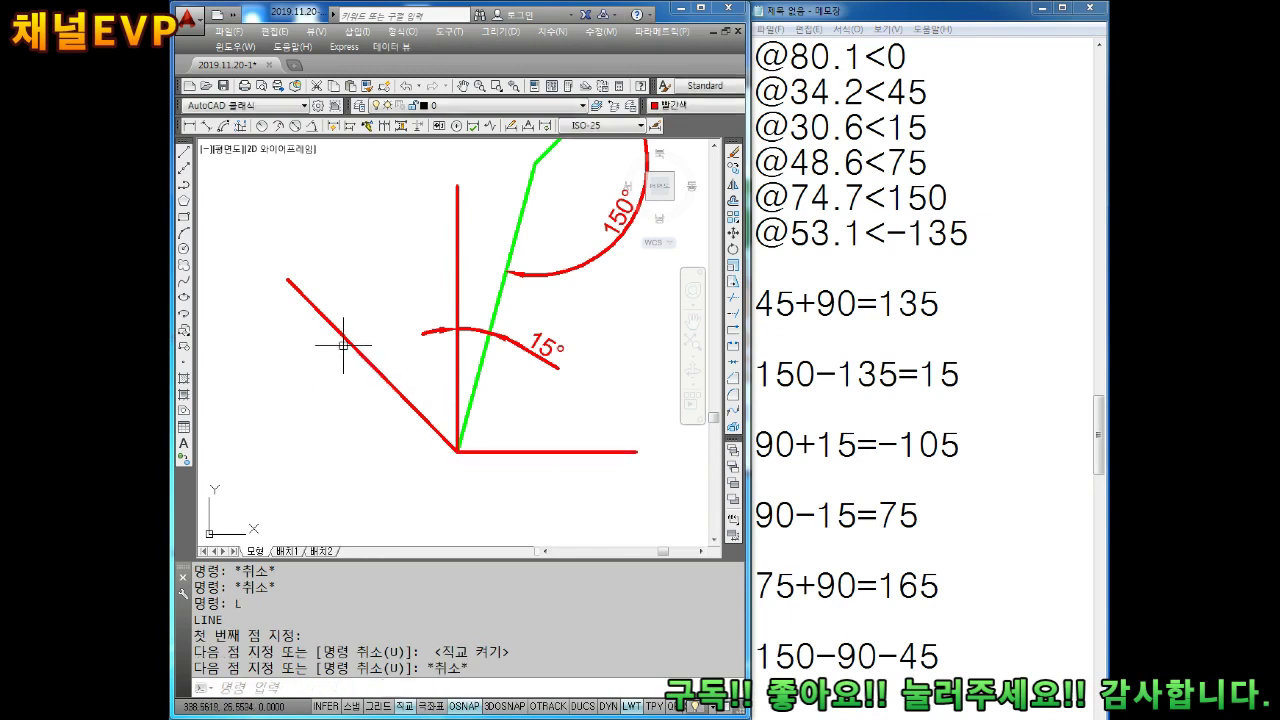
{"action": "left_click", "coordinate": [343, 340]}
{"action": "key", "text": "Escape"}
{"action": "key", "text": "Escape"}
{"action": "left_click", "coordinate": [340, 360]}
{"action": "left_click", "coordinate": [306, 337]}
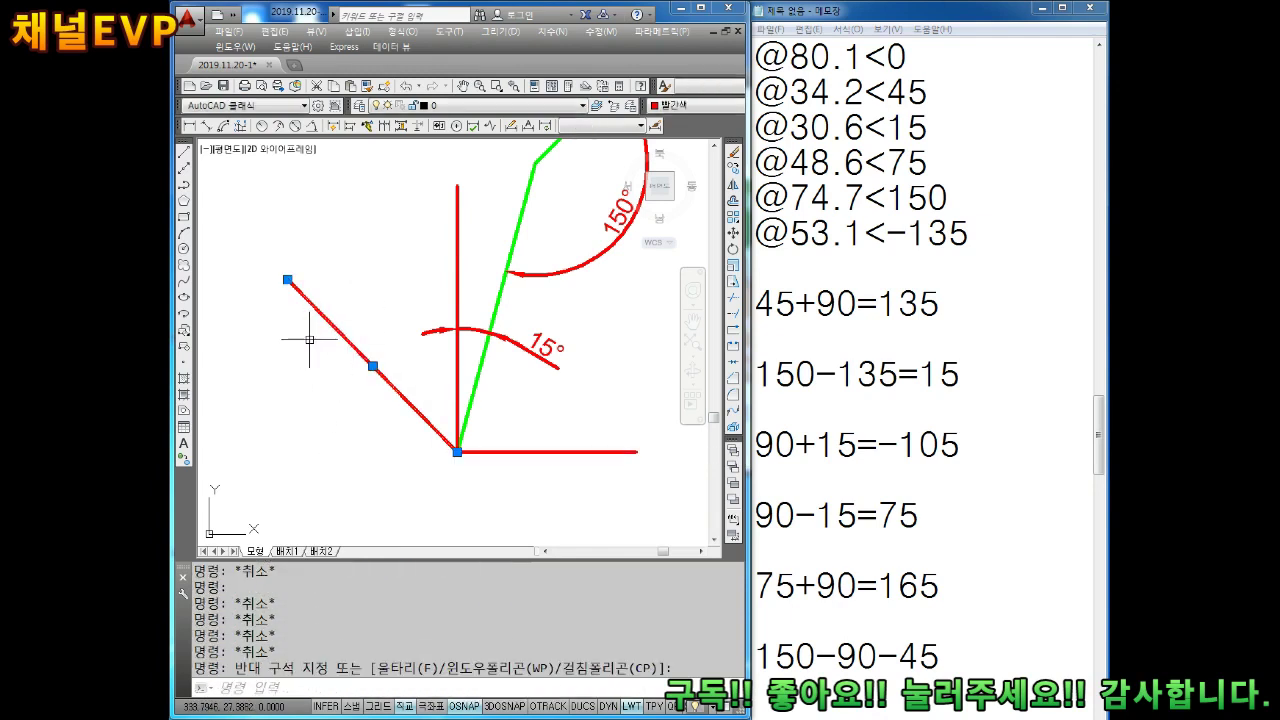
{"action": "key", "text": "Delete"}
{"action": "key", "text": "Escape"}
{"action": "key", "text": "Escape"}
{"action": "key", "text": "Escape"}
{"action": "key", "text": "Escape"}
{"action": "key", "text": "Escape"}
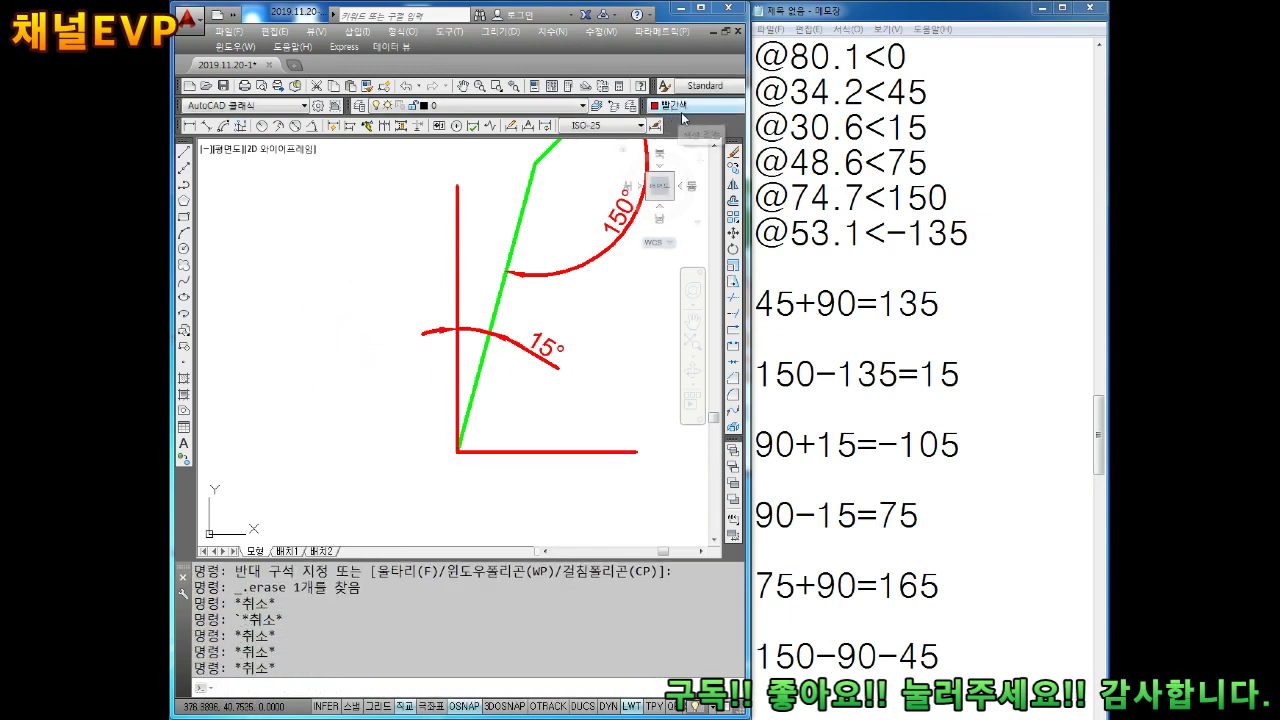
- Make green the current colour and start a line at the red corner
{"action": "left_click", "coordinate": [673, 106]}
{"action": "left_click", "coordinate": [672, 167]}
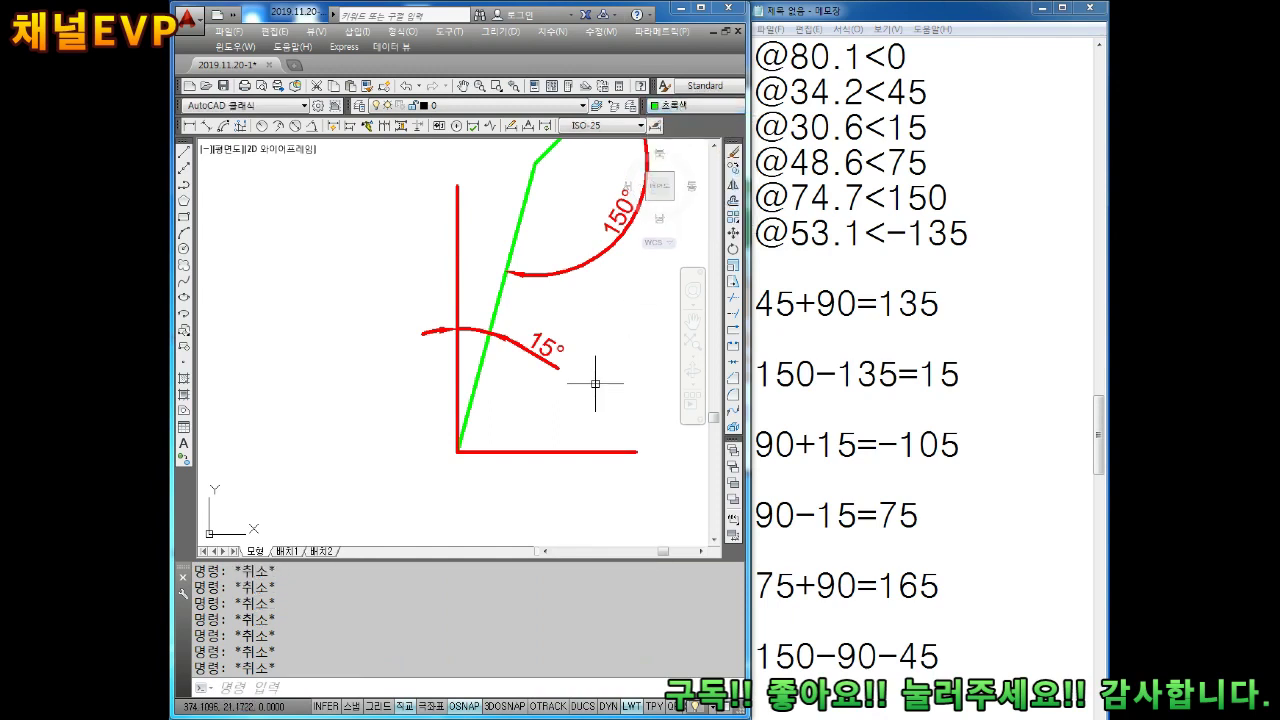
{"action": "type", "text": "L"}
{"action": "key", "text": "Return"}
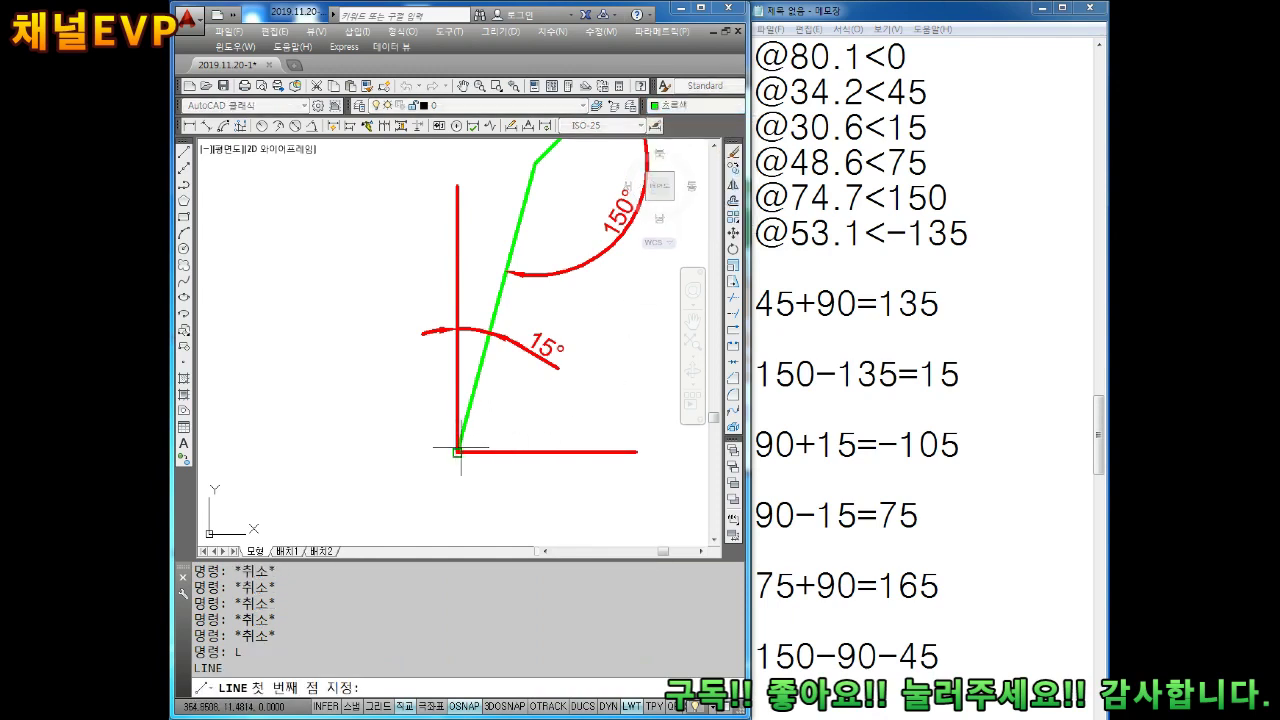
{"action": "left_click", "coordinate": [457, 451]}
{"action": "left_click", "coordinate": [776, 258]}
{"action": "type", "text": "@"}
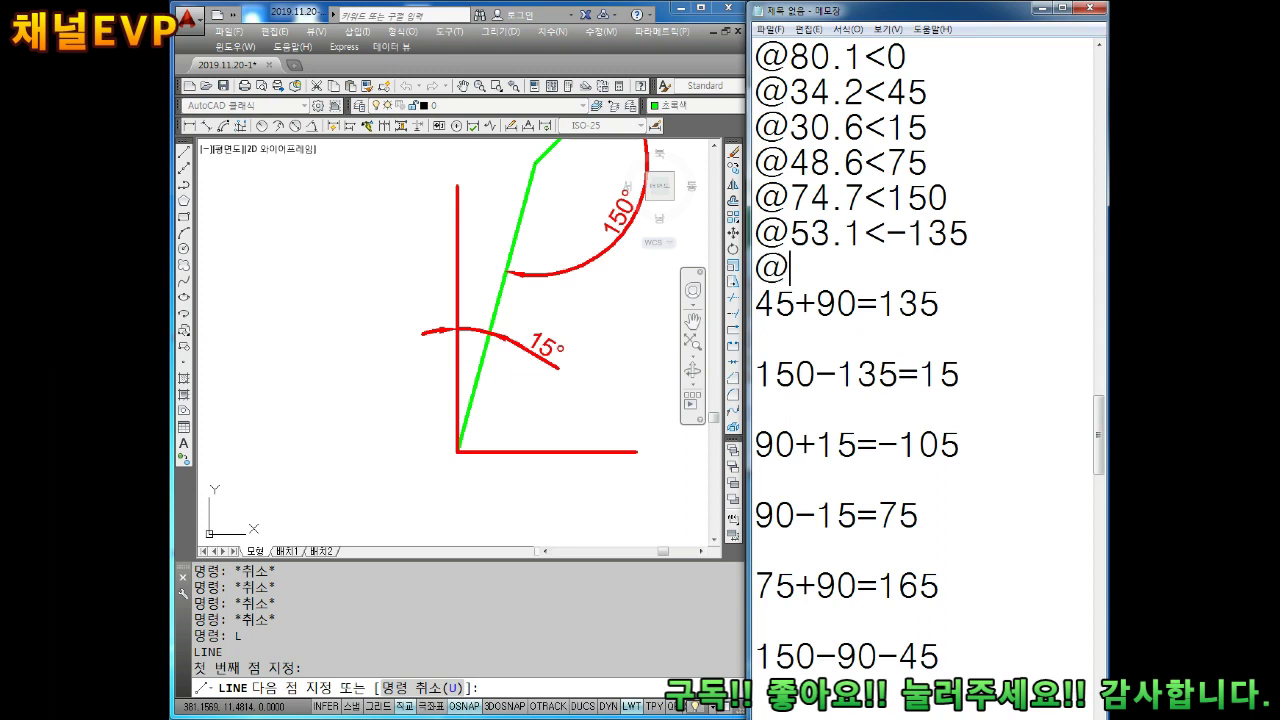
{"action": "type", "text": "74.7<165"}
{"action": "key", "text": "Return"}
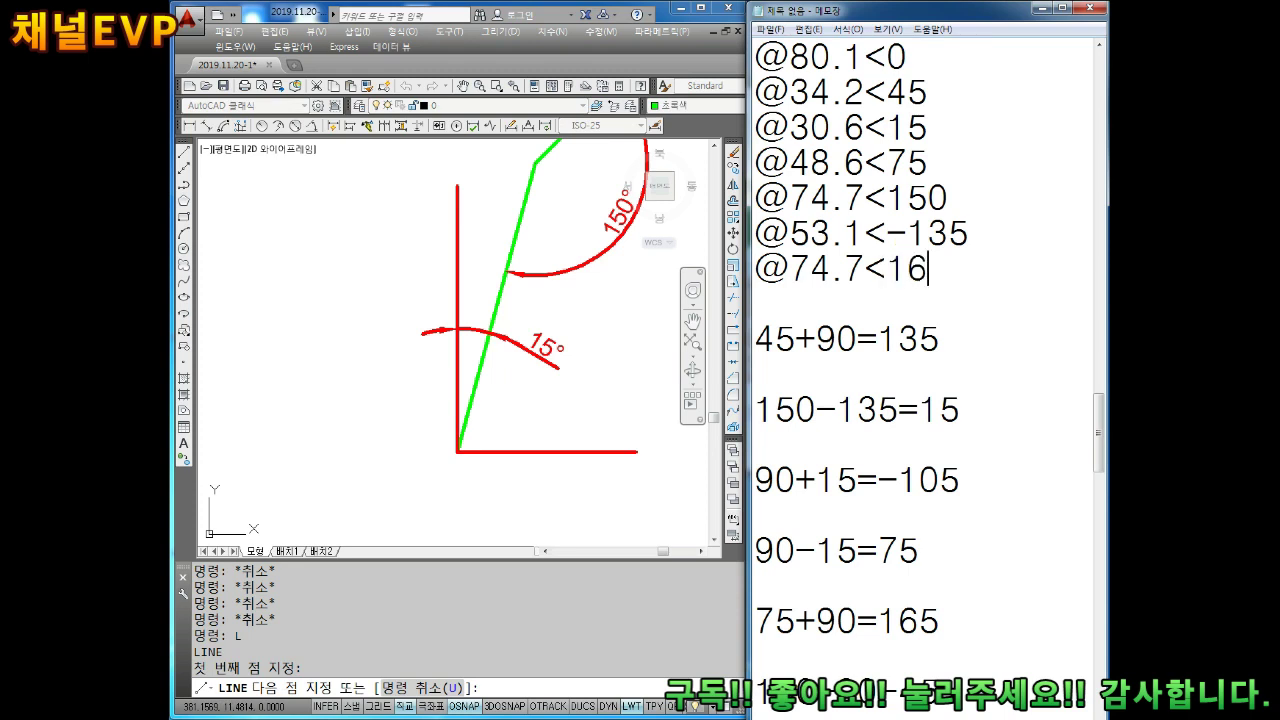
{"action": "key", "text": "Return"}
{"action": "left_click", "coordinate": [462, 342]}
{"action": "type", "text": "@74.7<165"}
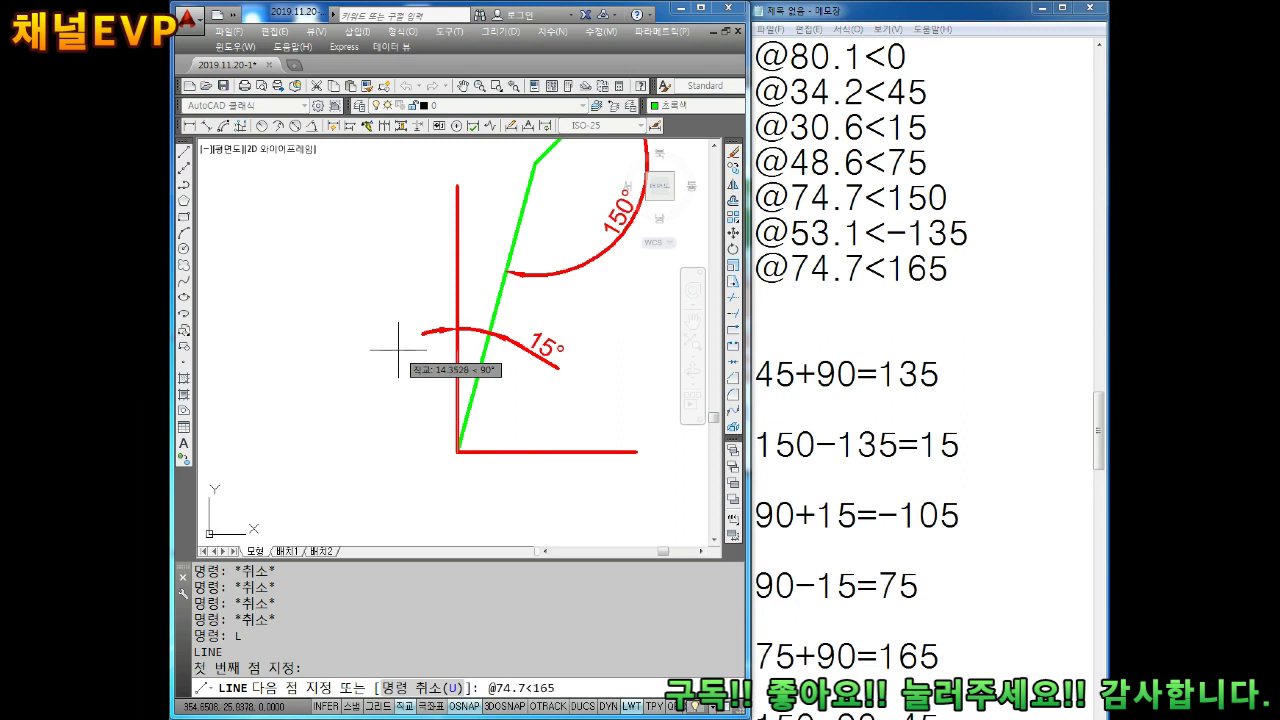
{"action": "key", "text": "Return"}
{"action": "key", "text": "Escape"}
{"action": "key", "text": "Escape"}
{"action": "scroll", "coordinate": [425, 340], "scroll_direction": "down", "scroll_amount": 4}
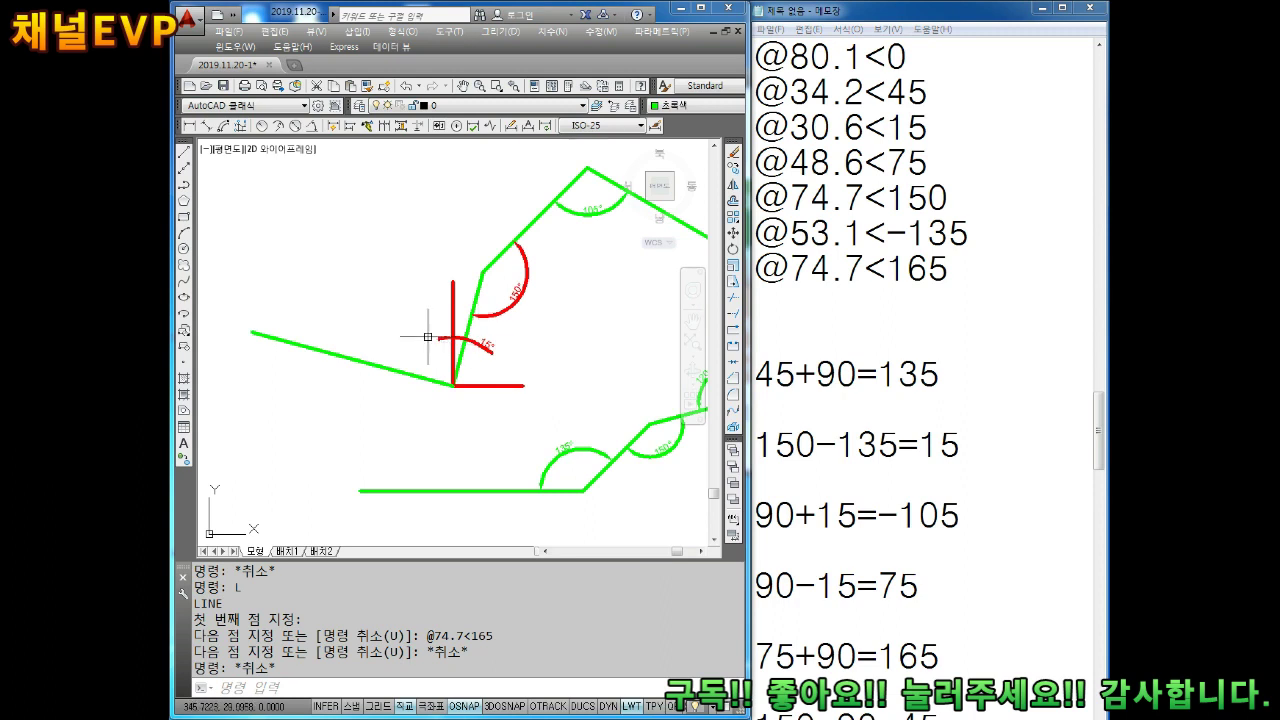
{"action": "scroll", "coordinate": [425, 337], "scroll_direction": "up", "scroll_amount": 2}
- Add a 90° angular dimension between the two lines
{"action": "key", "text": "Escape"}
{"action": "key", "text": "Escape"}
{"action": "key", "text": "Escape"}
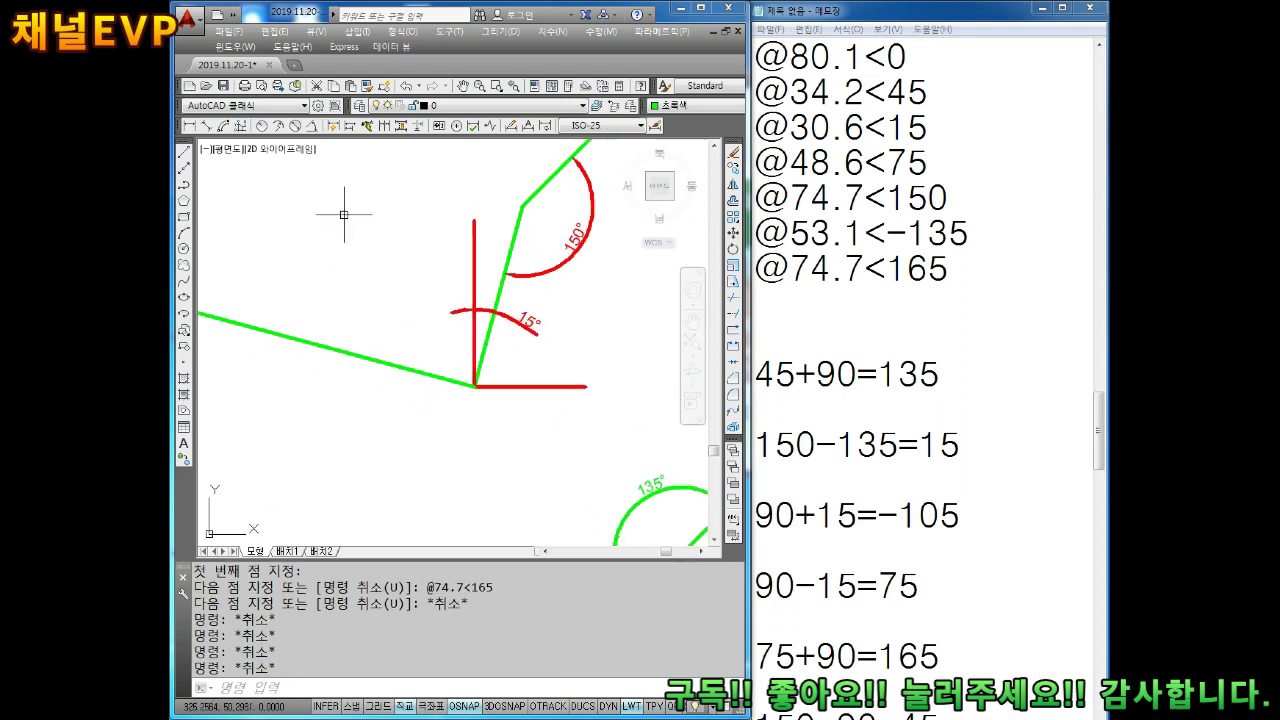
{"action": "key", "text": "Escape"}
{"action": "key", "text": "Escape"}
{"action": "left_click", "coordinate": [311, 127]}
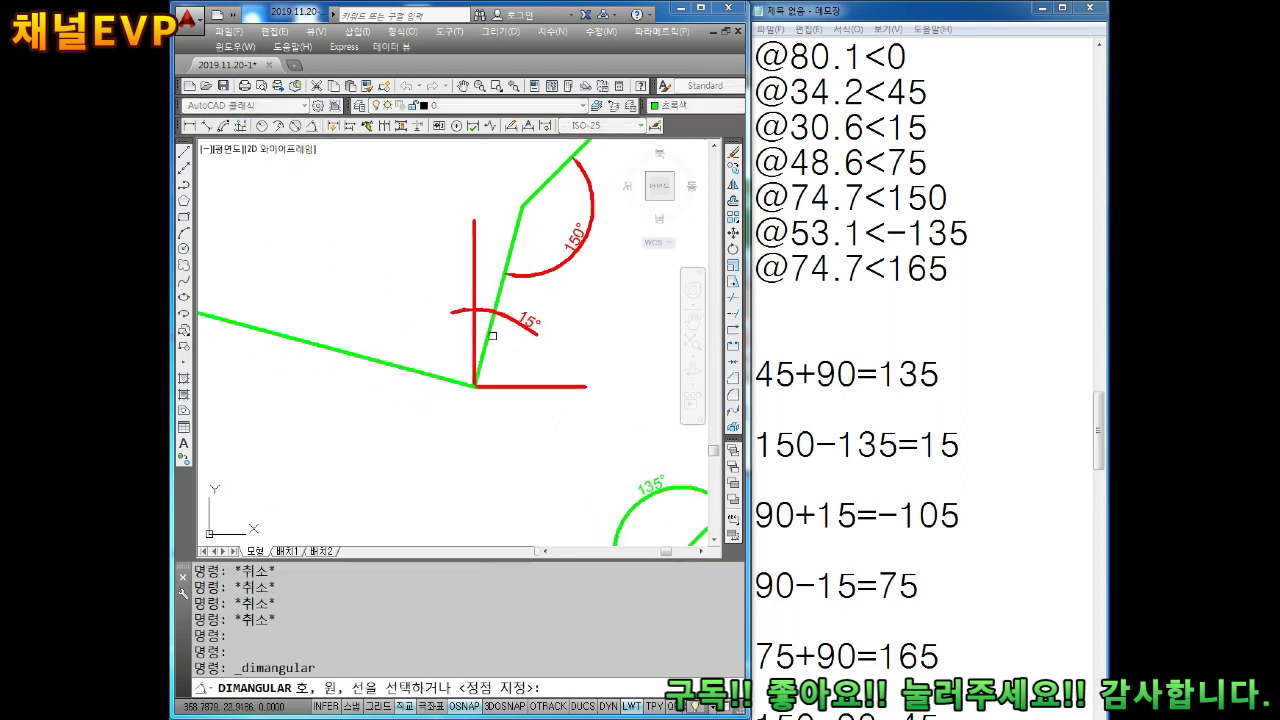
{"action": "left_click", "coordinate": [490, 336]}
{"action": "left_click", "coordinate": [415, 374]}
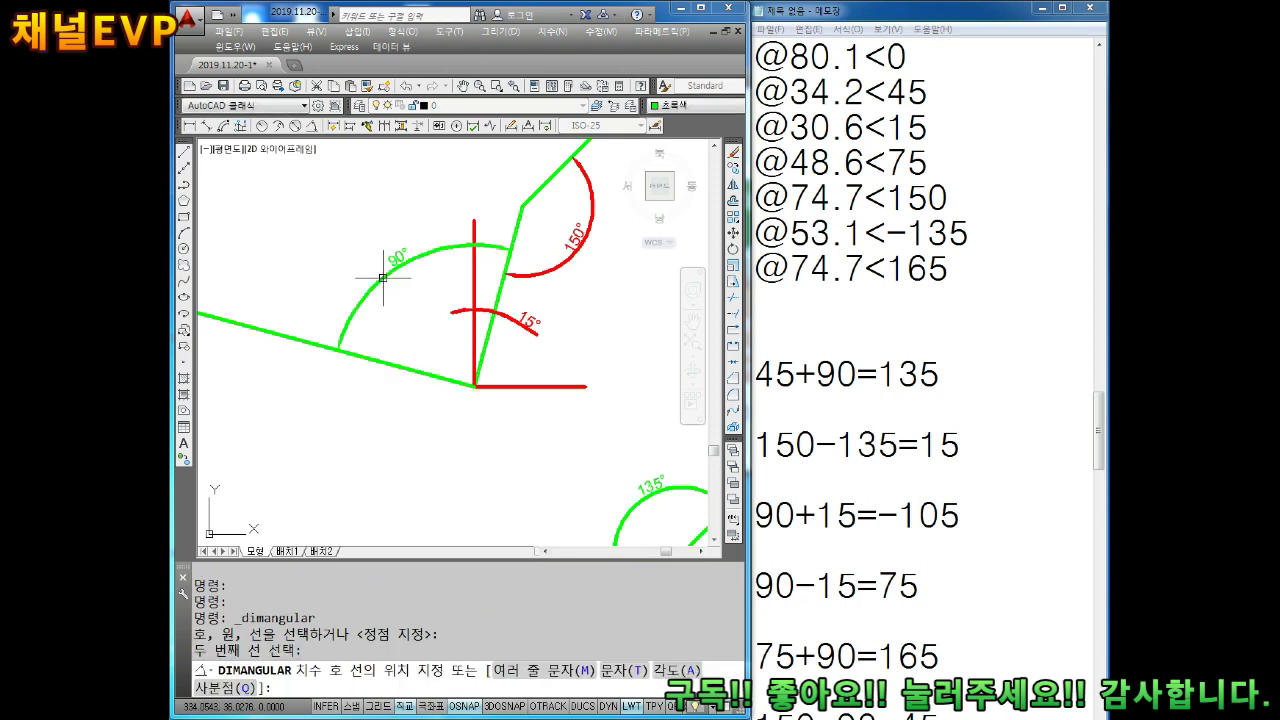
{"action": "left_click", "coordinate": [430, 252]}
{"action": "key", "text": "Escape"}
{"action": "key", "text": "Escape"}
- Erase the old red guide lines and the red horizontal line
{"action": "left_click", "coordinate": [446, 315]}
{"action": "left_click", "coordinate": [530, 335]}
{"action": "key", "text": "Delete"}
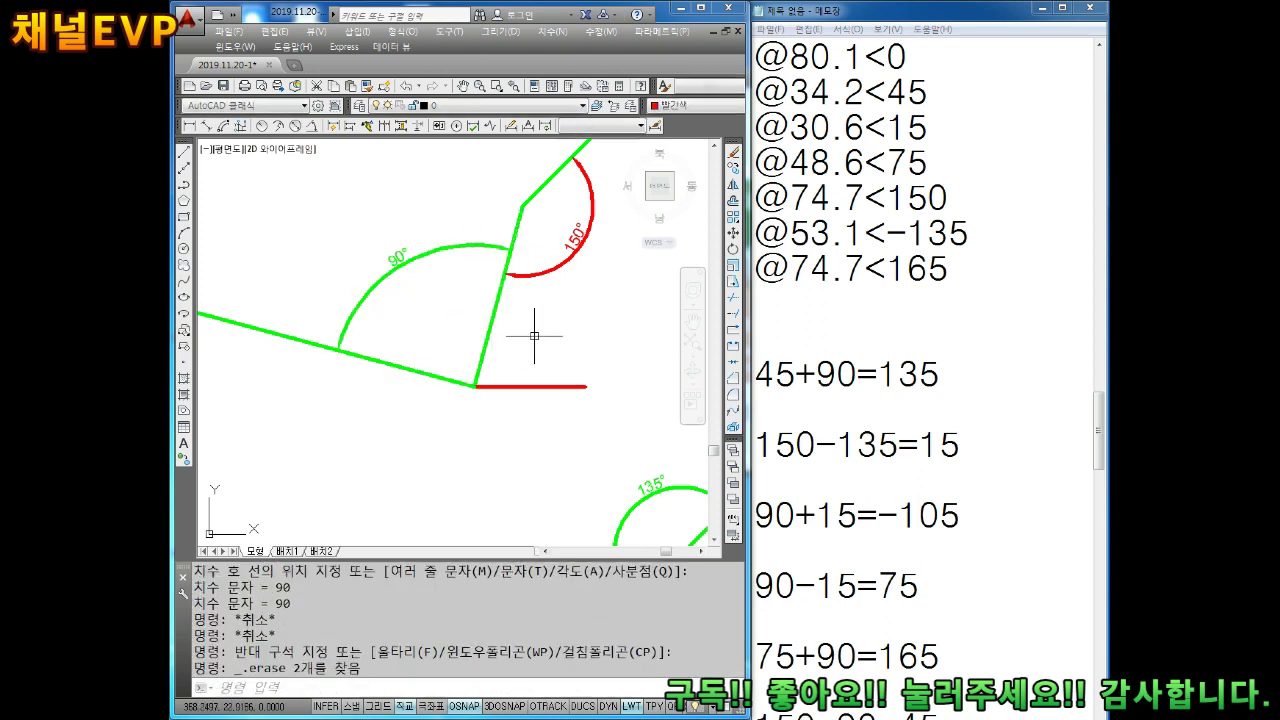
{"action": "left_click", "coordinate": [600, 360]}
{"action": "left_click", "coordinate": [550, 395]}
{"action": "key", "text": "Delete"}
{"action": "scroll", "coordinate": [520, 357], "scroll_direction": "down", "scroll_amount": 2}
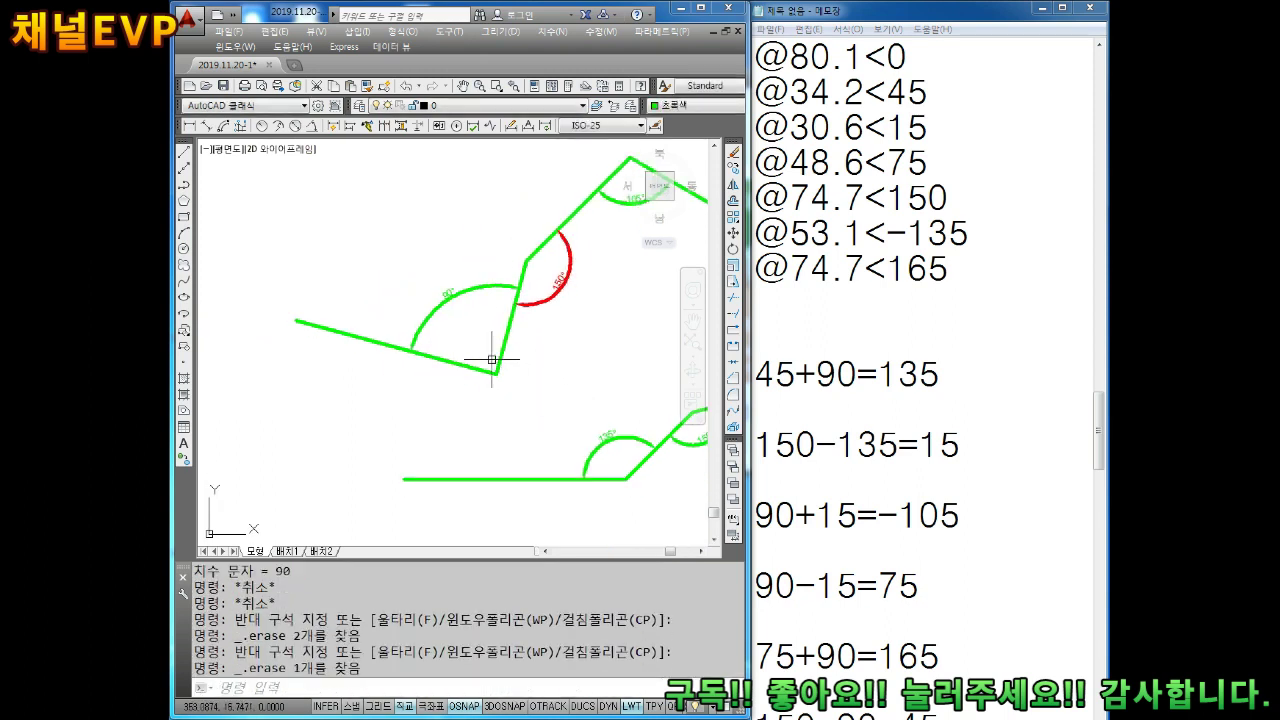
{"action": "scroll", "coordinate": [430, 335], "scroll_direction": "up", "scroll_amount": 1}
{"action": "scroll", "coordinate": [386, 323], "scroll_direction": "up", "scroll_amount": 2}
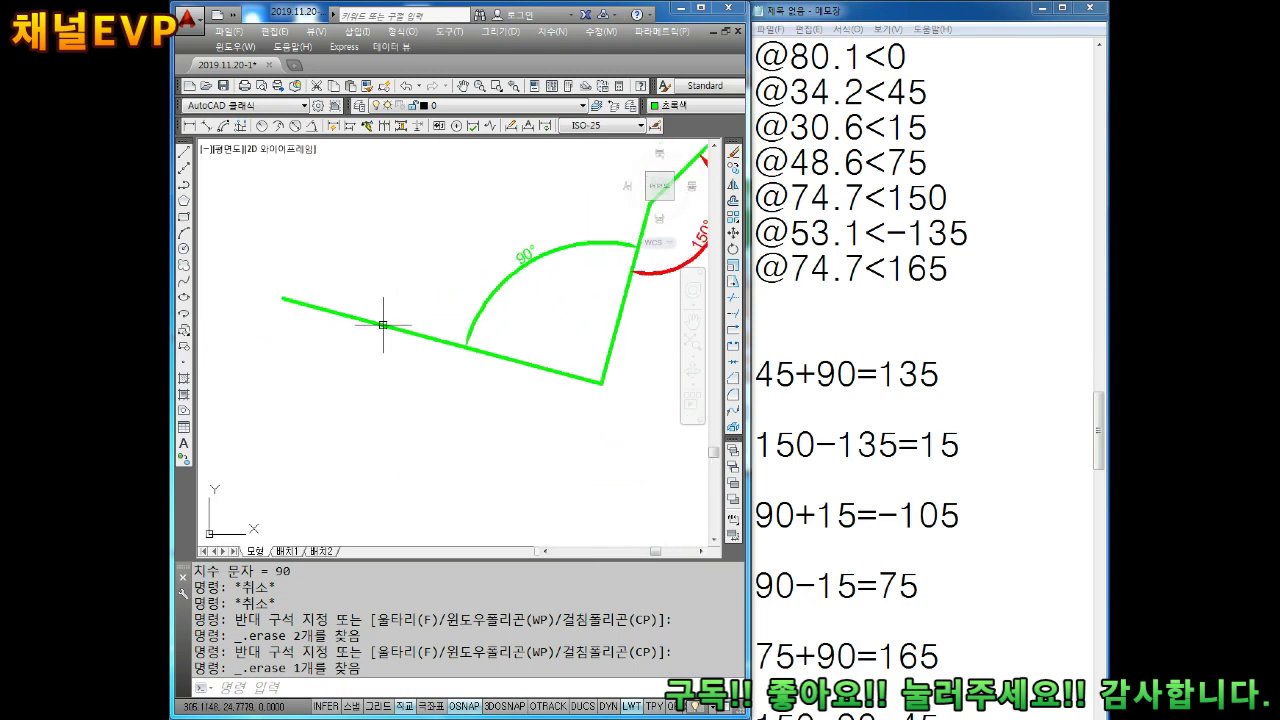
{"action": "key", "text": "Escape"}
{"action": "key", "text": "Escape"}
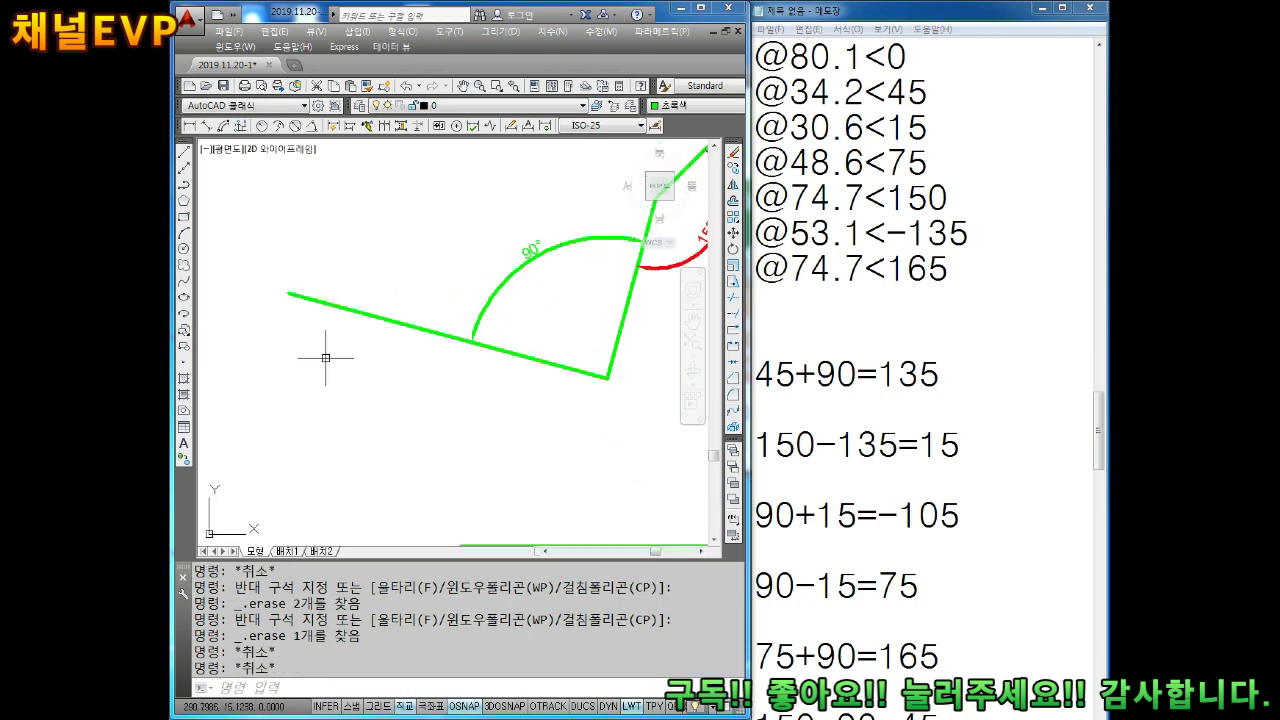
{"action": "key", "text": "Escape"}
{"action": "key", "text": "Escape"}
{"action": "key", "text": "Escape"}
{"action": "key", "text": "Escape"}
{"action": "key", "text": "Escape"}
- Draw a horizontal line at the left endpoint and colour it red
{"action": "key", "text": "Return"}
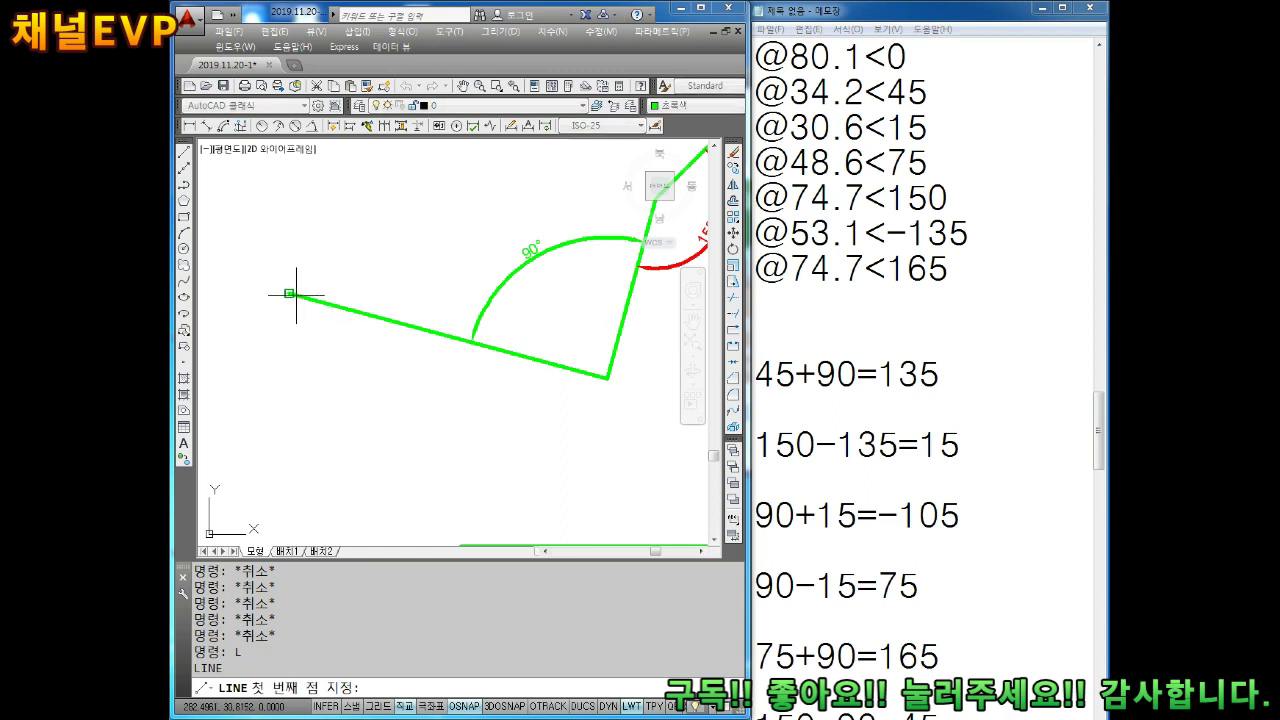
{"action": "left_click", "coordinate": [288, 293]}
{"action": "left_click", "coordinate": [420, 293]}
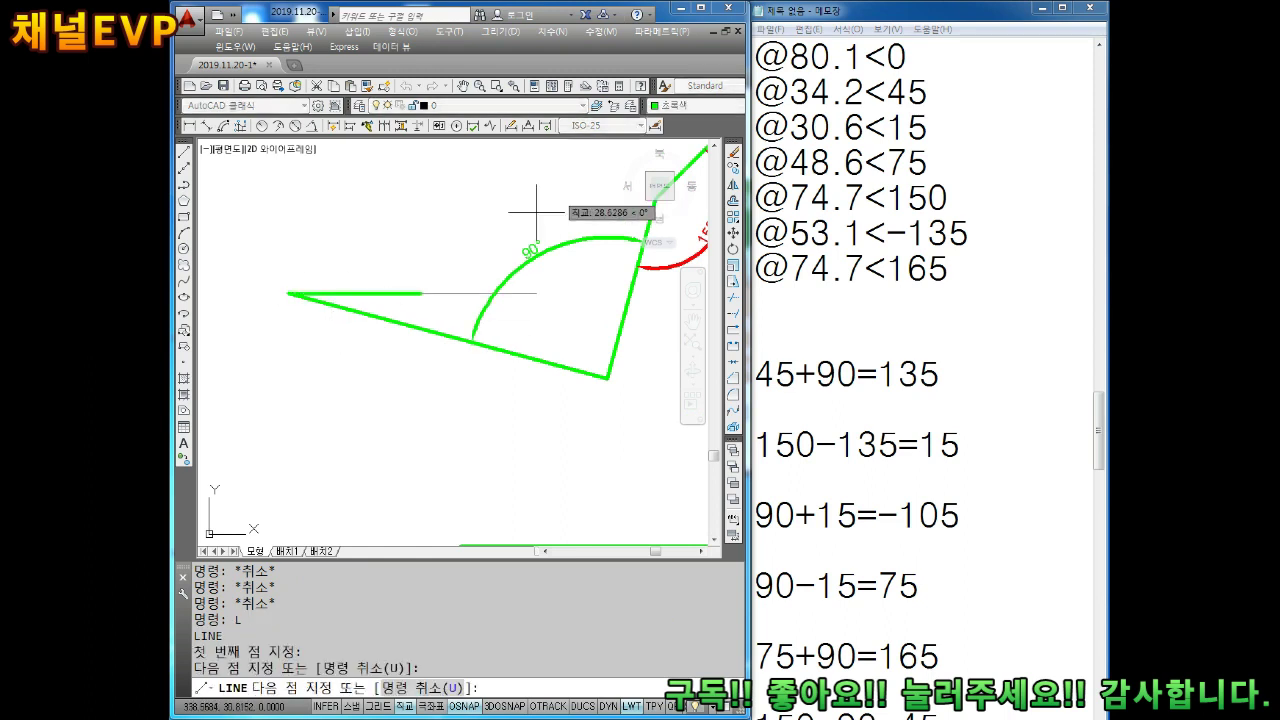
{"action": "key", "text": "Escape"}
{"action": "key", "text": "Escape"}
{"action": "left_click", "coordinate": [424, 256]}
{"action": "left_click", "coordinate": [404, 296]}
{"action": "left_click", "coordinate": [680, 105]}
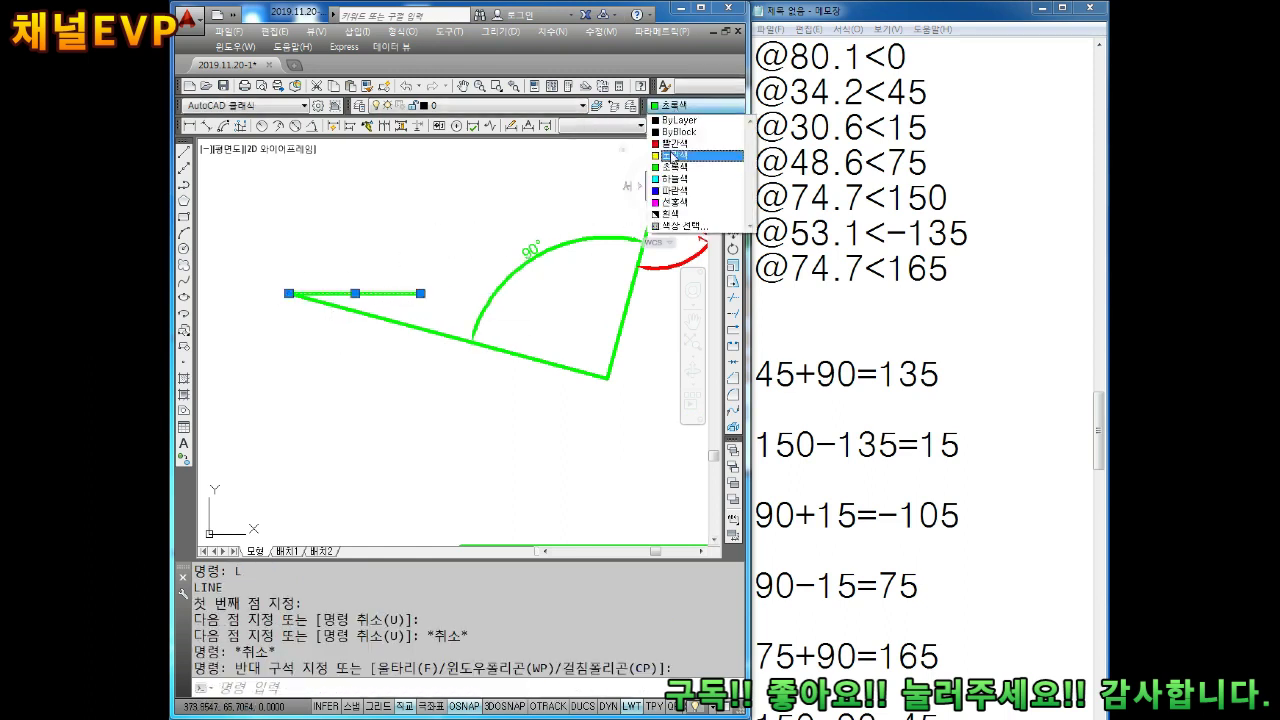
{"action": "left_click", "coordinate": [690, 136]}
{"action": "key", "text": "Escape"}
{"action": "key", "text": "Escape"}
{"action": "key", "text": "Escape"}
{"action": "key", "text": "Escape"}
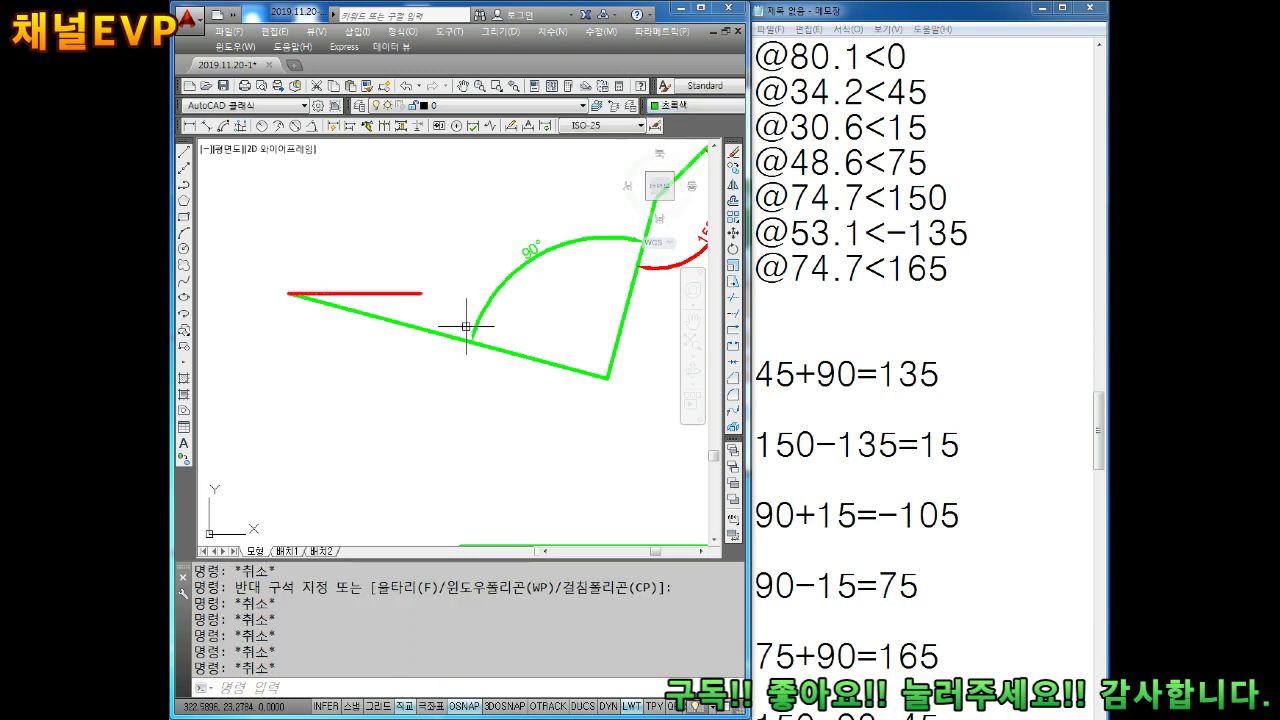
{"action": "key", "text": "Escape"}
{"action": "key", "text": "Escape"}
{"action": "key", "text": "Escape"}
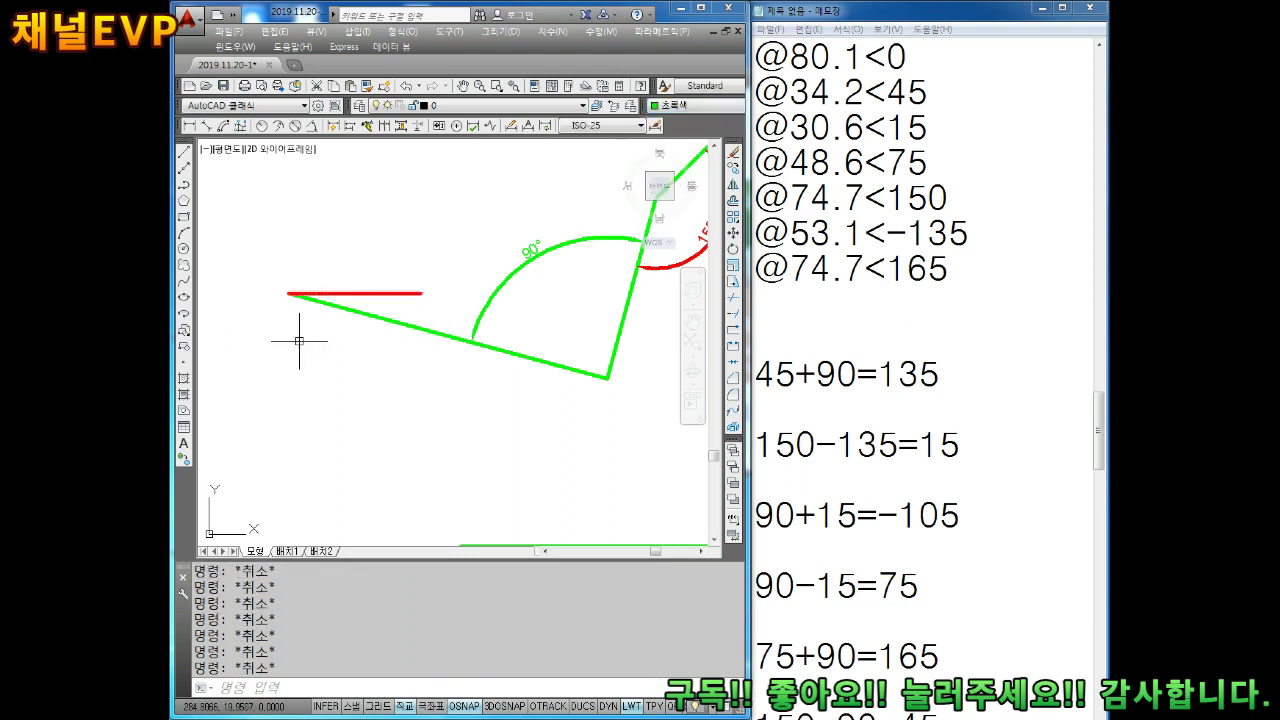
{"action": "type", "text": ";"}
- Draw a vertical line straight down from the red line's left endpoint
{"action": "key", "text": "Return"}
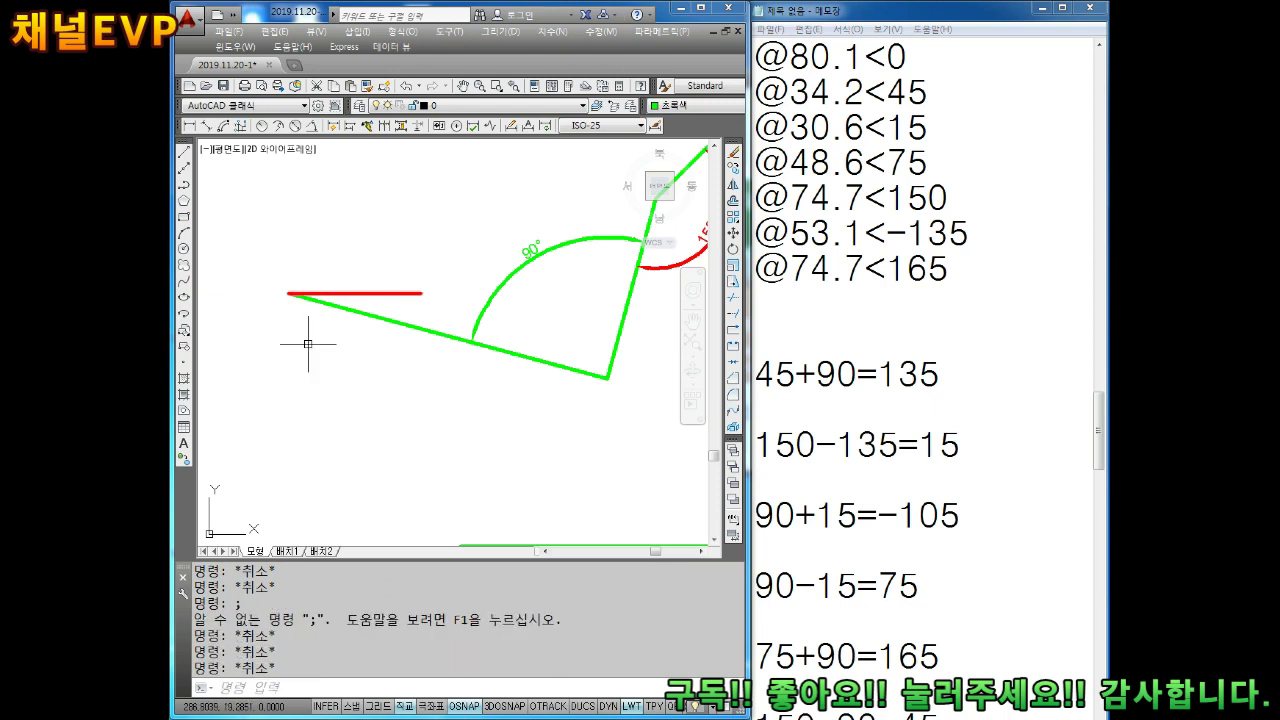
{"action": "type", "text": "L"}
{"action": "key", "text": "Return"}
{"action": "left_click", "coordinate": [289, 294]}
{"action": "left_click", "coordinate": [289, 427]}
{"action": "key", "text": "Escape"}
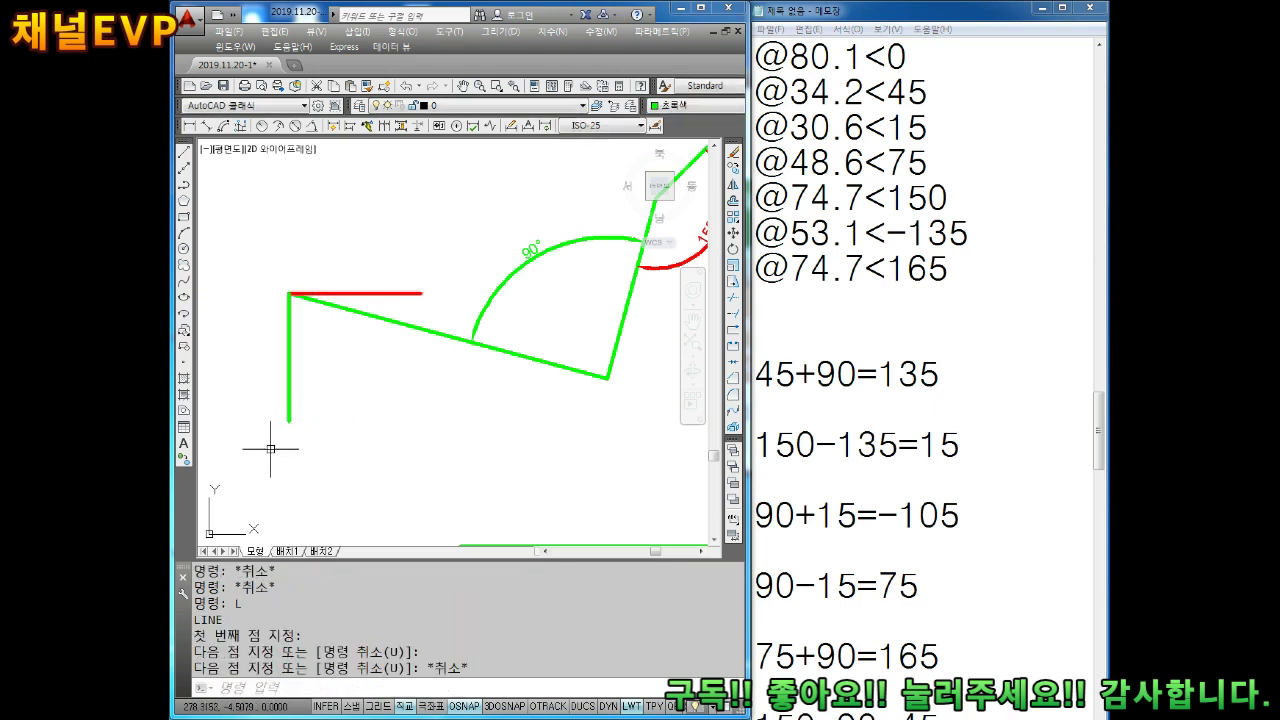
{"action": "key", "text": "Escape"}
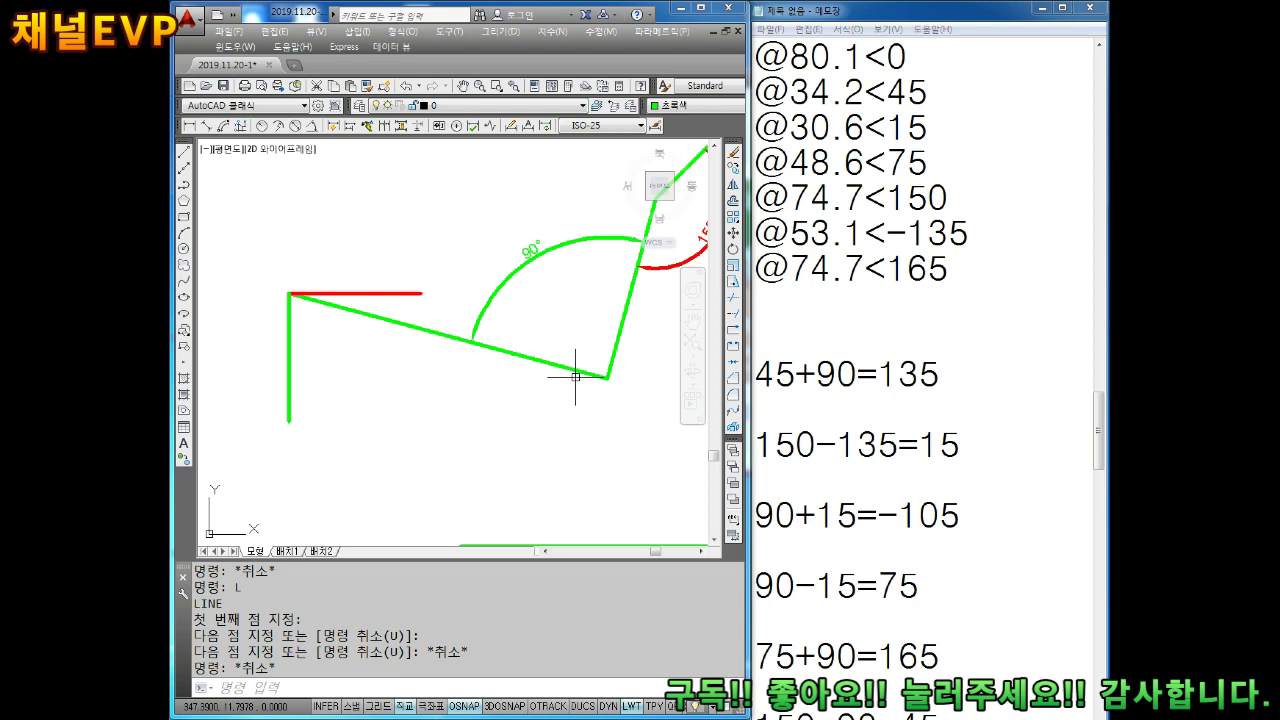
- Cancel and restart the LINE command for the next line
{"action": "key", "text": "Escape"}
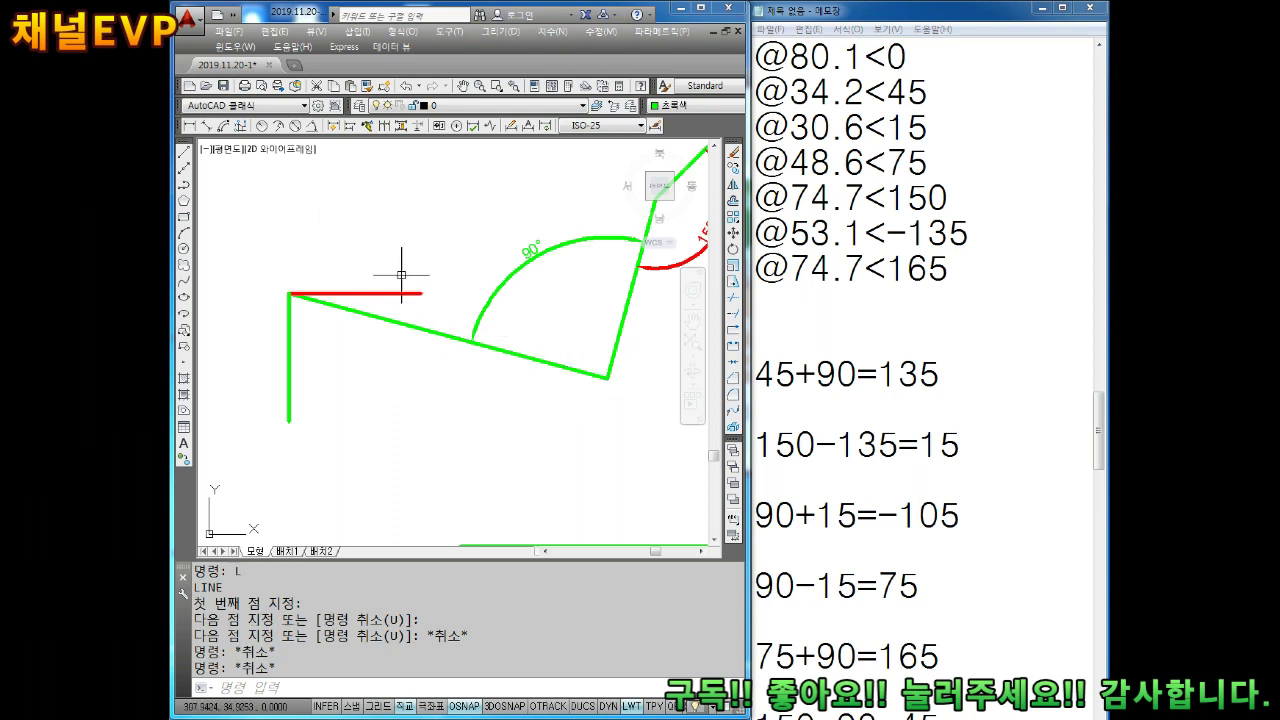
{"action": "key", "text": "Escape"}
{"action": "key", "text": "Escape"}
{"action": "type", "text": "L"}
{"action": "key", "text": "Return"}
{"action": "key", "text": "Escape"}
{"action": "key", "text": "Escape"}
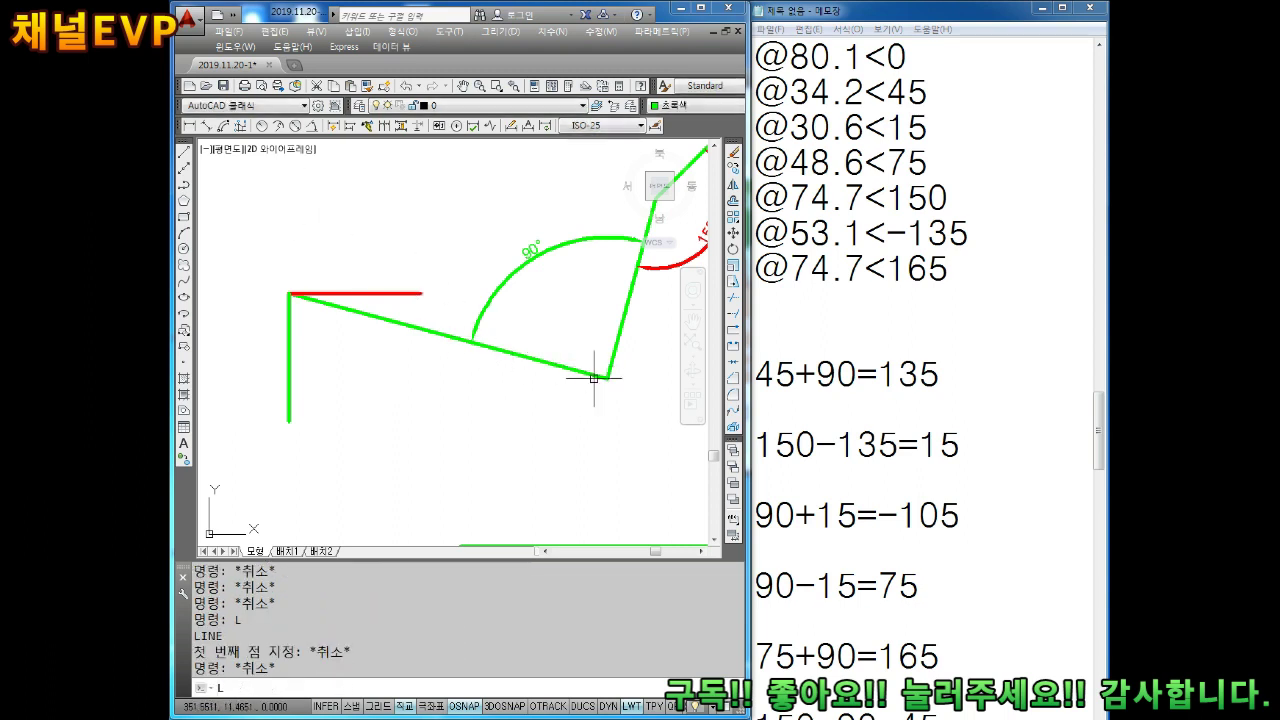
{"action": "type", "text": "L"}
{"action": "key", "text": "Return"}
- Draw a horizontal line left from the lower vertex and colour it red
{"action": "left_click", "coordinate": [607, 378]}
{"action": "left_click", "coordinate": [492, 378]}
{"action": "key", "text": "Escape"}
{"action": "key", "text": "Escape"}
{"action": "key", "text": "Escape"}
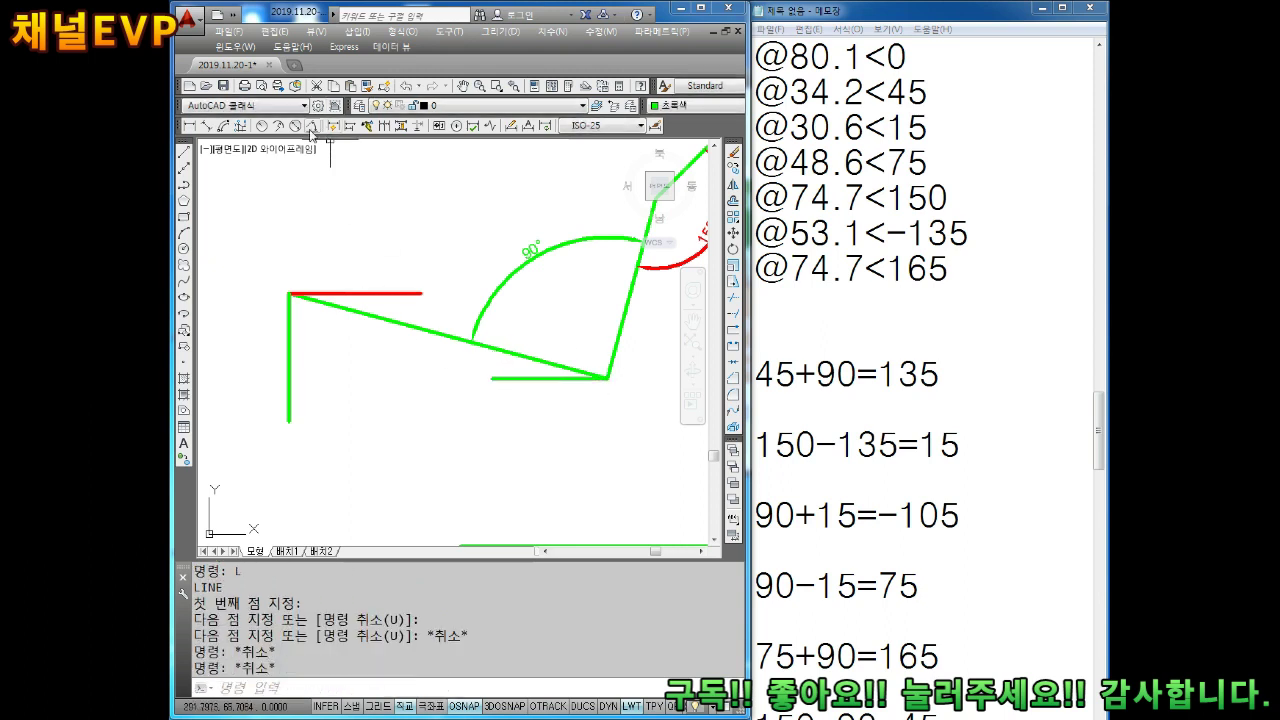
{"action": "key", "text": "Escape"}
{"action": "key", "text": "Escape"}
{"action": "left_click", "coordinate": [535, 378]}
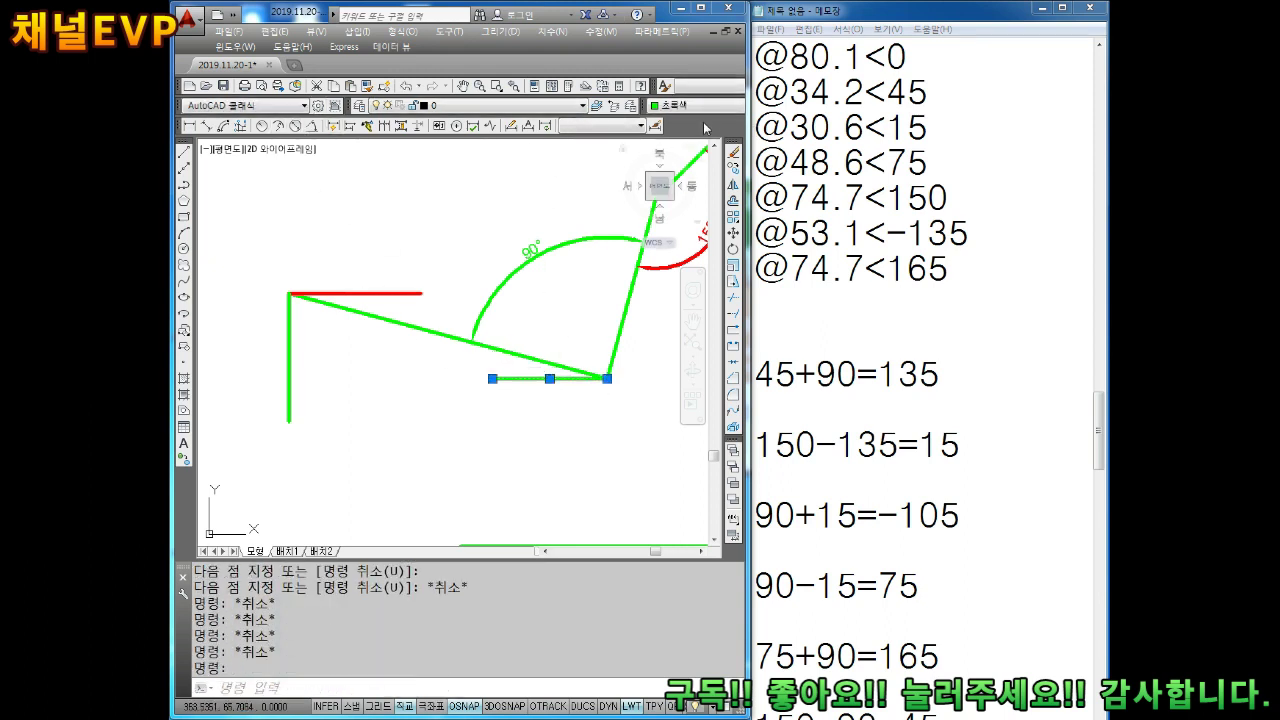
{"action": "left_click", "coordinate": [695, 105]}
{"action": "left_click", "coordinate": [668, 143]}
{"action": "key", "text": "Escape"}
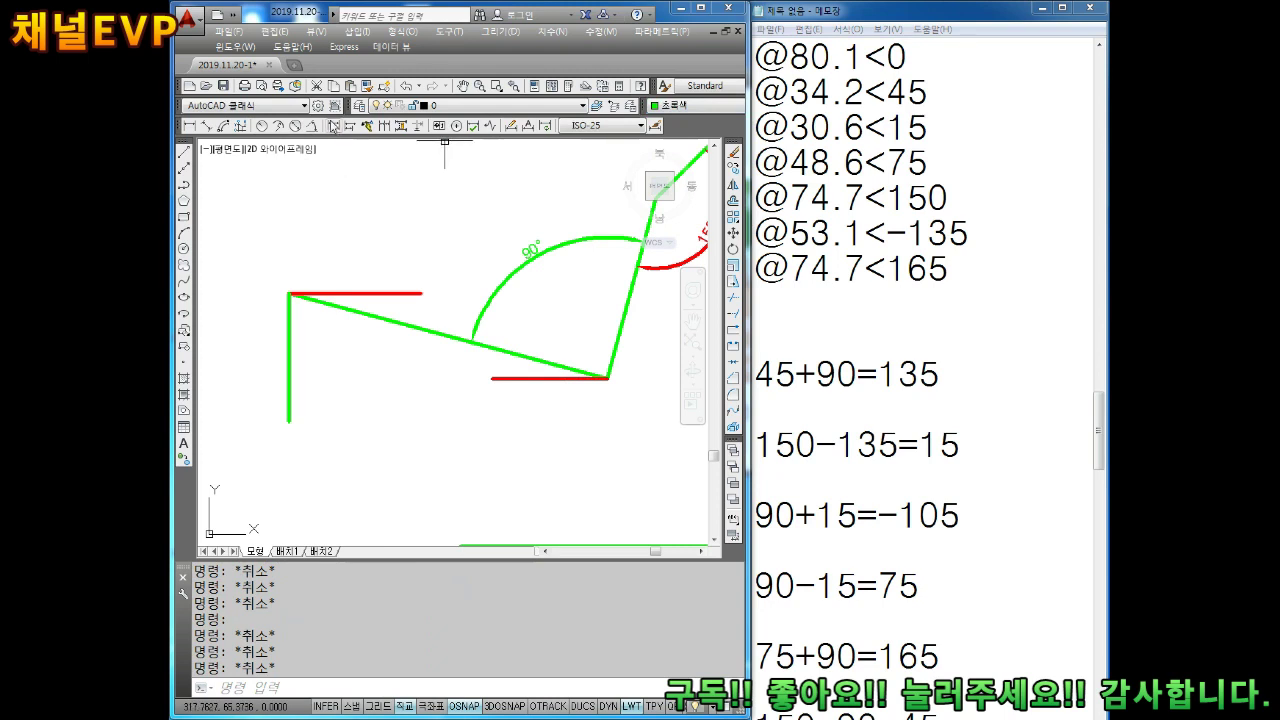
- Add 15° angular dimensions at the bottom red line and at the top red line versus the diagonal
{"action": "left_click", "coordinate": [325, 131]}
{"action": "left_click", "coordinate": [554, 377]}
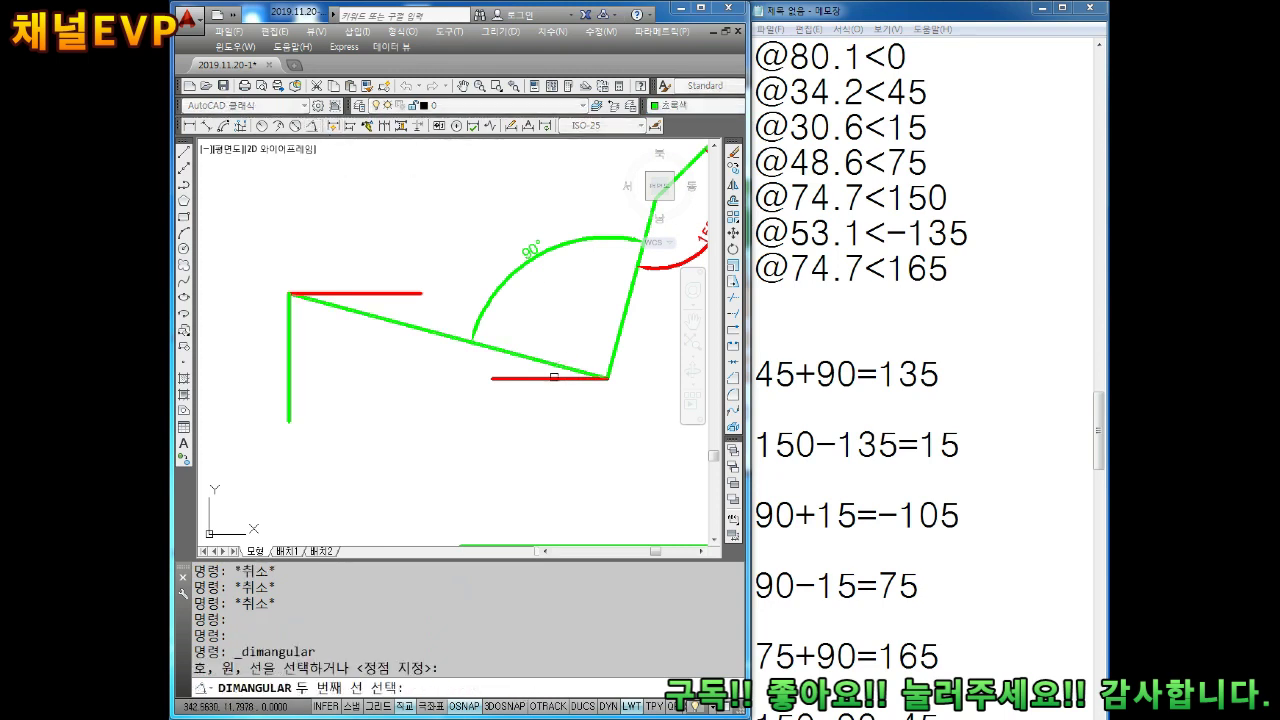
{"action": "left_click", "coordinate": [553, 358]}
{"action": "left_click", "coordinate": [517, 332]}
{"action": "key", "text": "Return"}
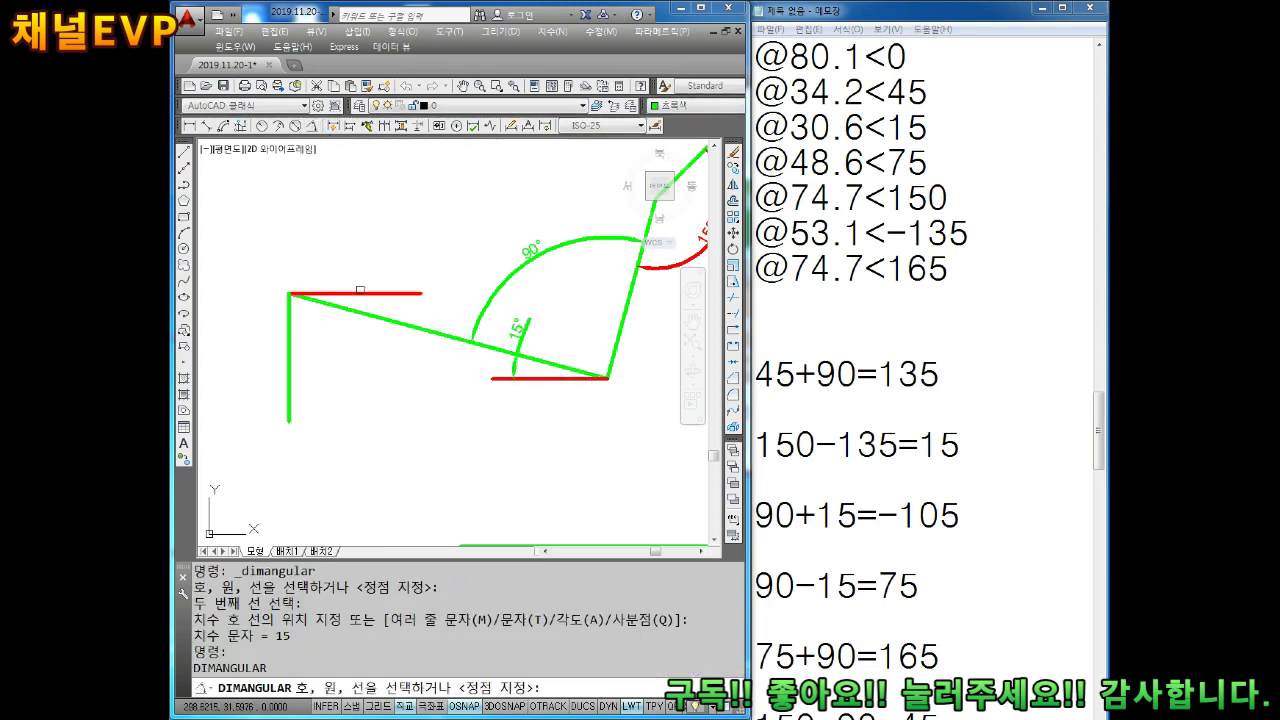
{"action": "left_click", "coordinate": [357, 292]}
{"action": "left_click", "coordinate": [357, 310]}
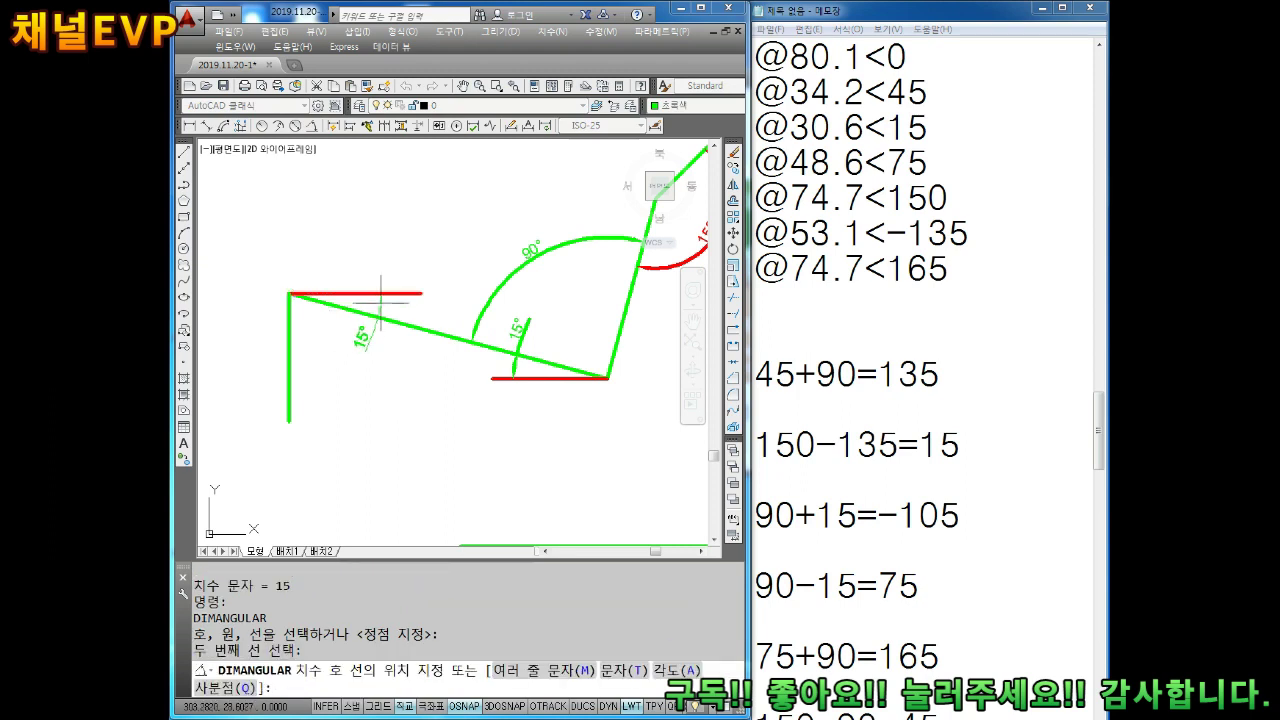
{"action": "left_click", "coordinate": [381, 303]}
{"action": "scroll", "coordinate": [291, 293], "scroll_direction": "up", "scroll_amount": 1}
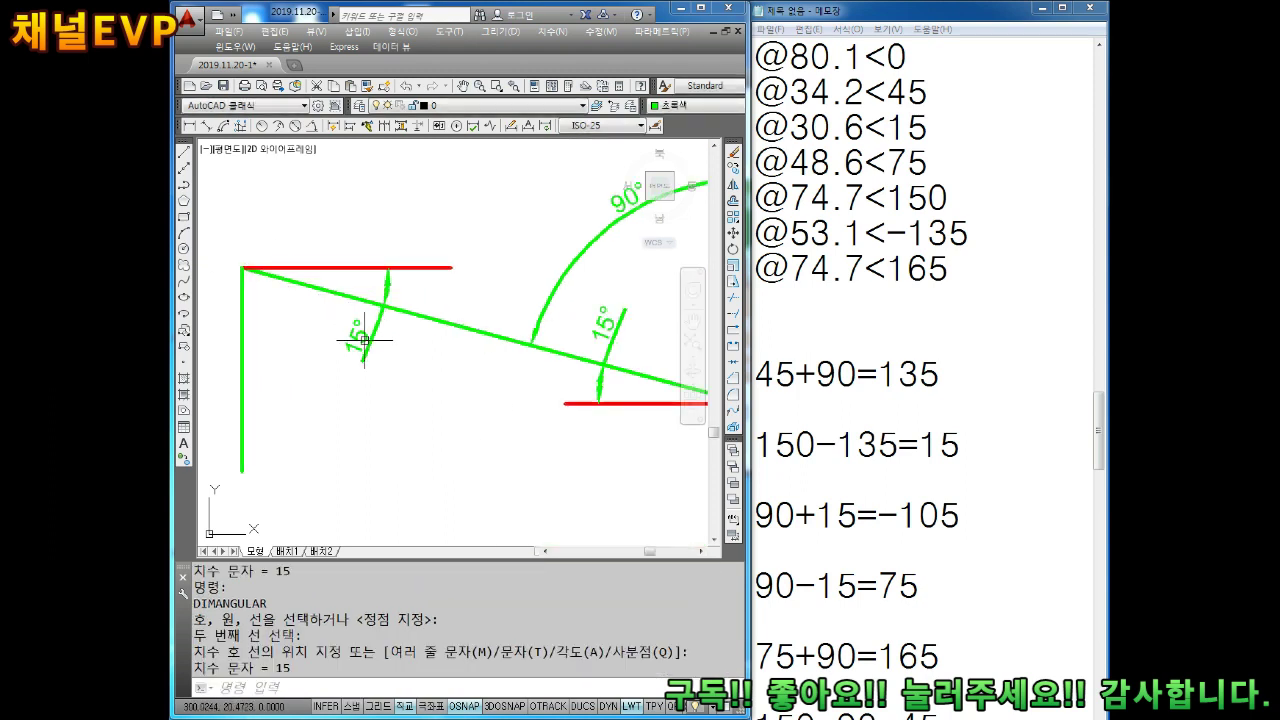
{"action": "scroll", "coordinate": [343, 308], "scroll_direction": "up", "scroll_amount": 1}
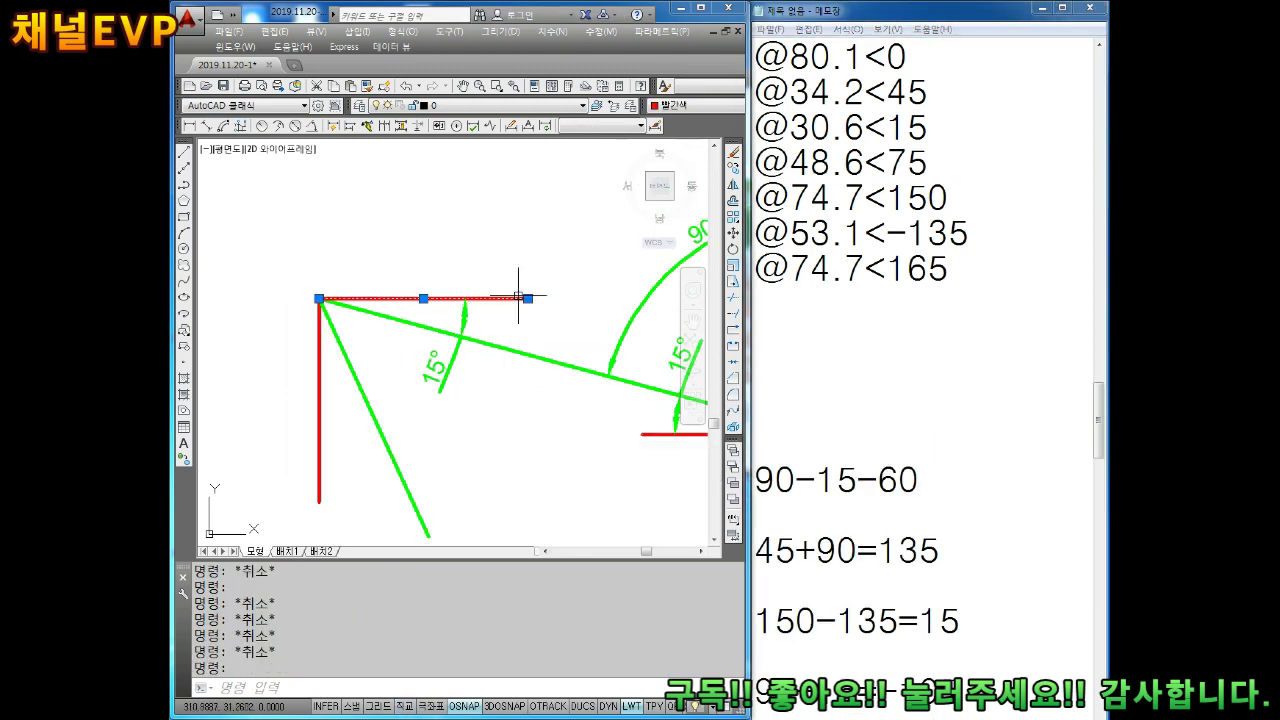
- Erase the vertical red line
{"action": "left_click", "coordinate": [319, 425]}
{"action": "left_click", "coordinate": [293, 462]}
{"action": "key", "text": "Delete"}
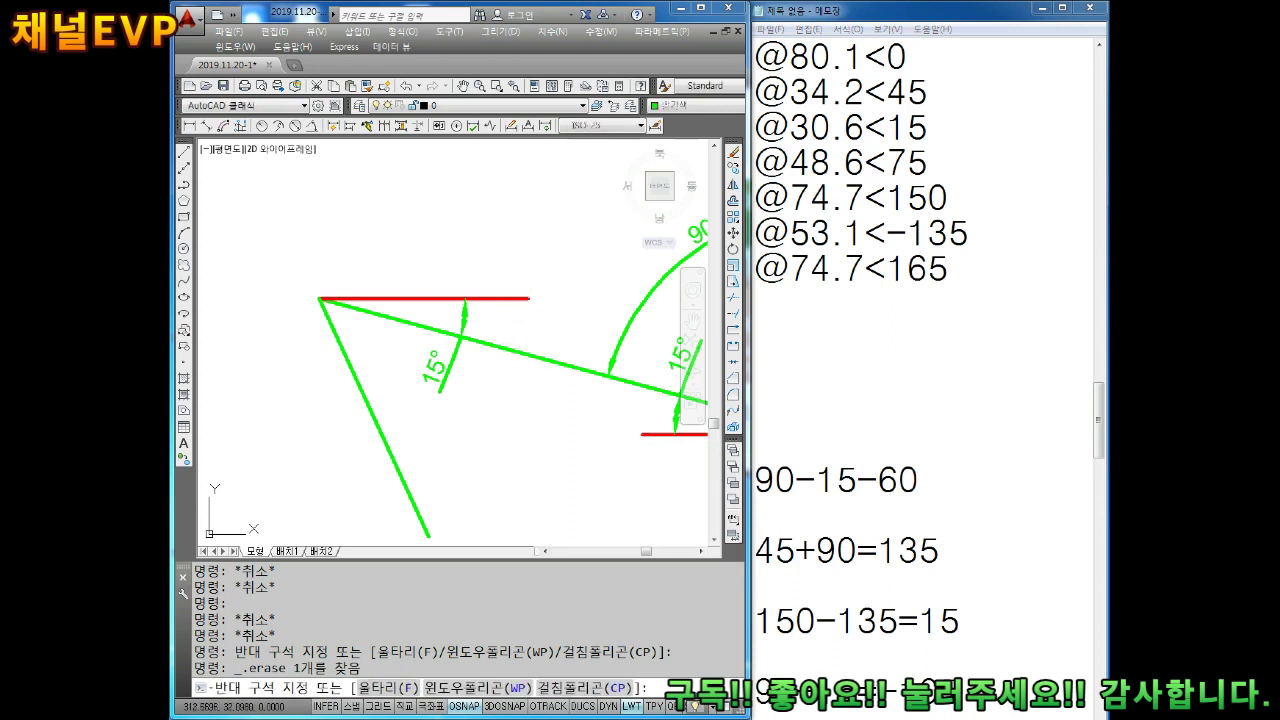
{"action": "left_click", "coordinate": [527, 339]}
{"action": "left_click", "coordinate": [477, 283]}
{"action": "left_click", "coordinate": [366, 354]}
{"action": "left_click", "coordinate": [343, 389]}
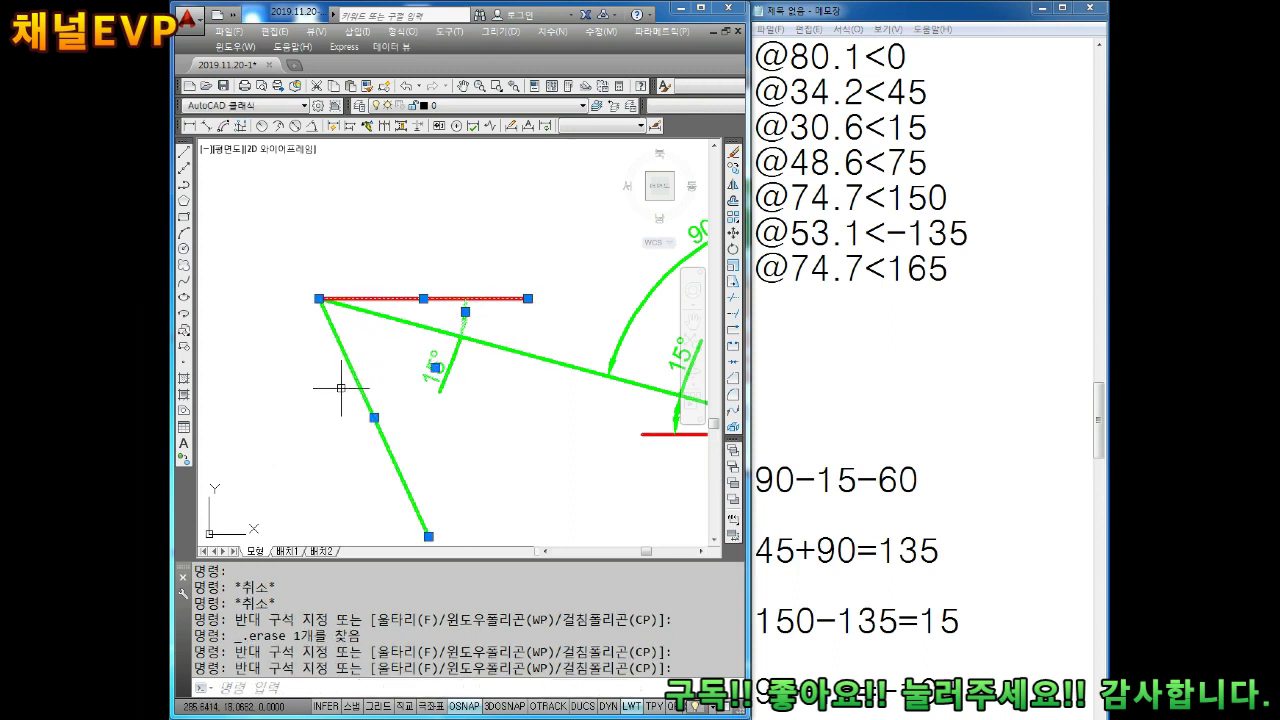
{"action": "key", "text": "Escape"}
{"action": "key", "text": "Escape"}
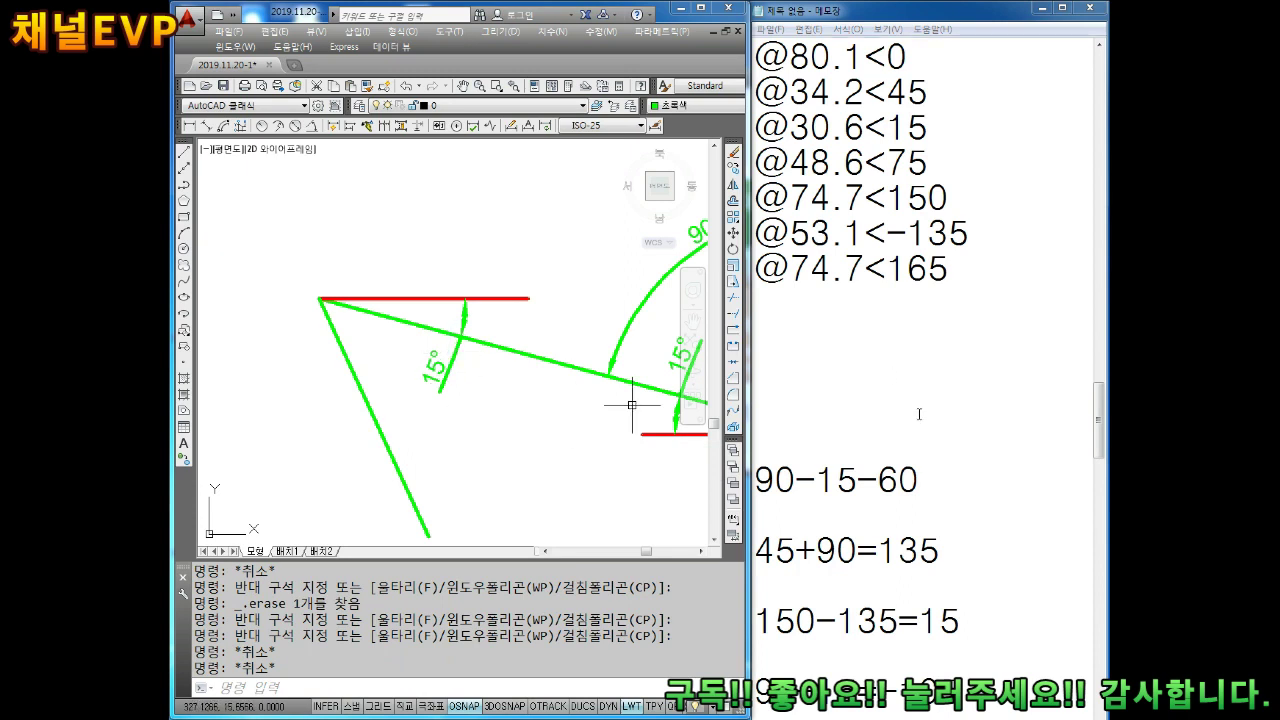
- Add a '69-' calculation note and a new line in the Notepad list
{"action": "left_click", "coordinate": [864, 456]}
{"action": "key", "text": "Return"}
{"action": "type", "text": "15+"}
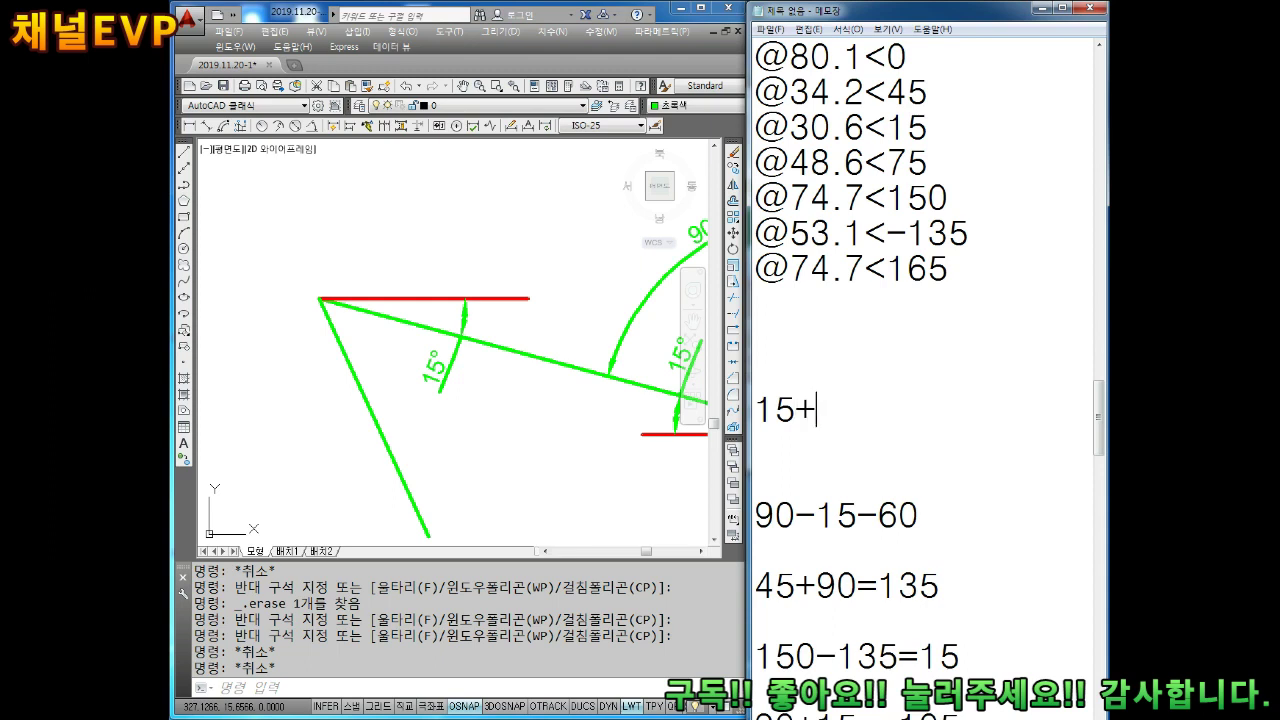
{"action": "type", "text": "69"}
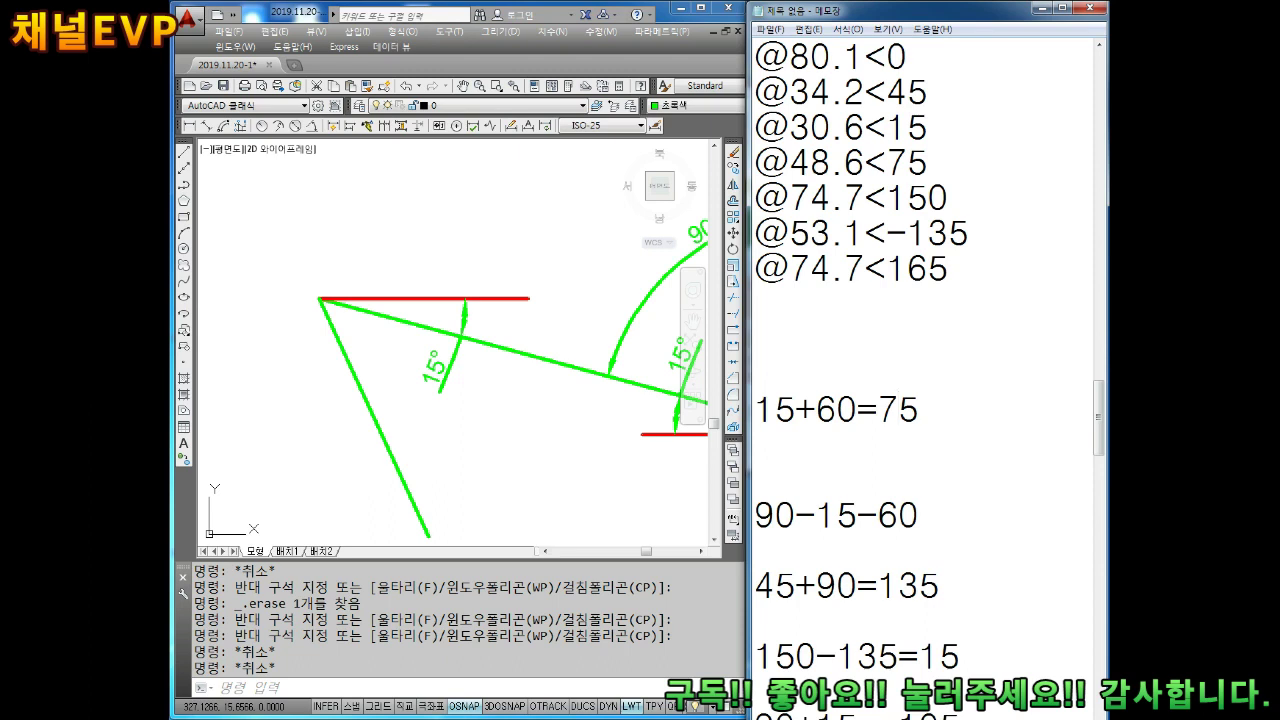
{"action": "type", "text": "-"}
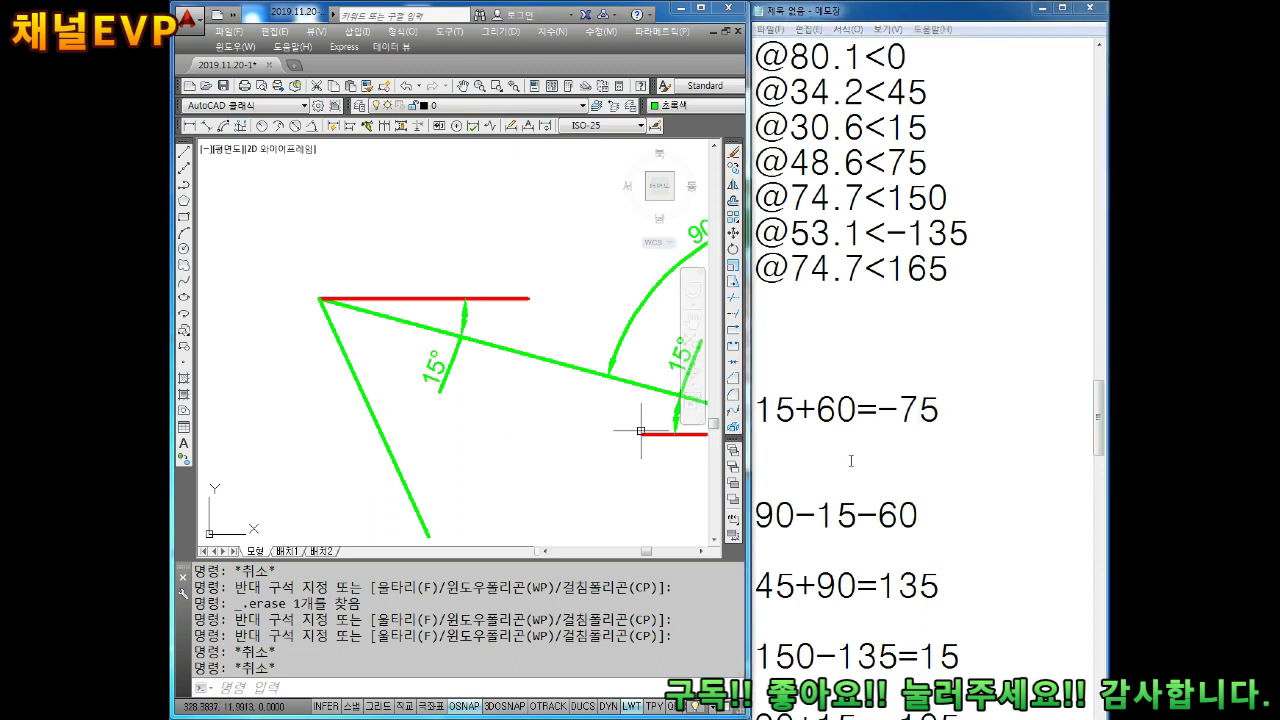
{"action": "key", "text": "Escape"}
{"action": "key", "text": "Escape"}
{"action": "key", "text": "Escape"}
{"action": "left_click", "coordinate": [777, 291]}
{"action": "type", "text": "@45.9<-75"}
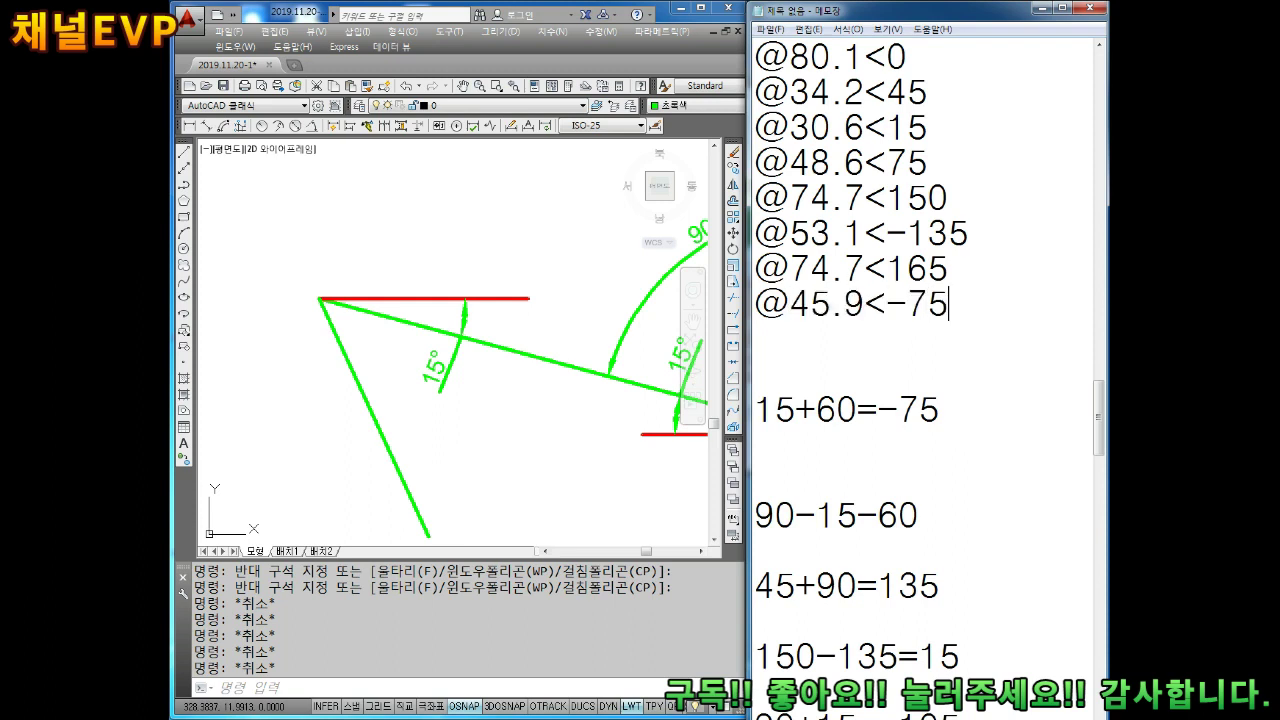
{"action": "key", "text": "Return"}
{"action": "left_click", "coordinate": [500, 398]}
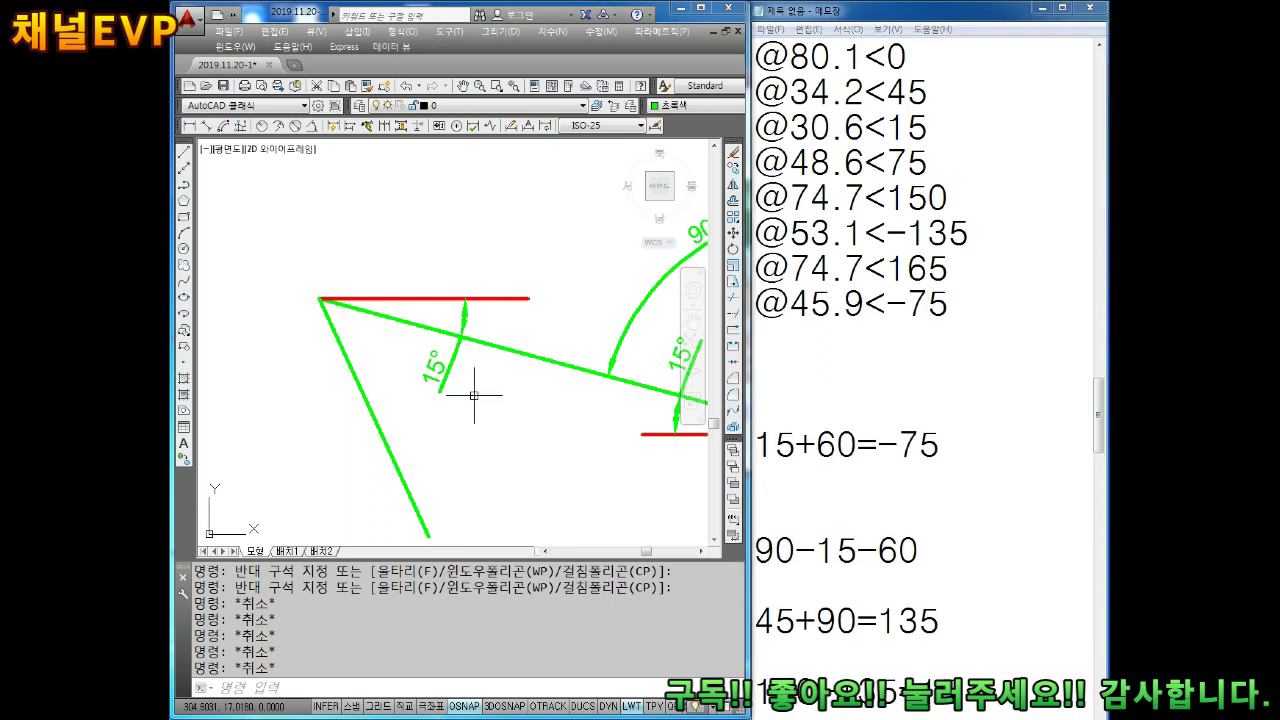
- Delete the old slanted green line
{"action": "scroll", "coordinate": [480, 400], "scroll_direction": "down", "scroll_amount": 2}
{"action": "scroll", "coordinate": [485, 380], "scroll_direction": "down", "scroll_amount": 1}
{"action": "key", "text": "Escape"}
{"action": "key", "text": "Escape"}
{"action": "left_click_drag", "start_coordinate": [432, 380], "coordinate": [425, 428]}
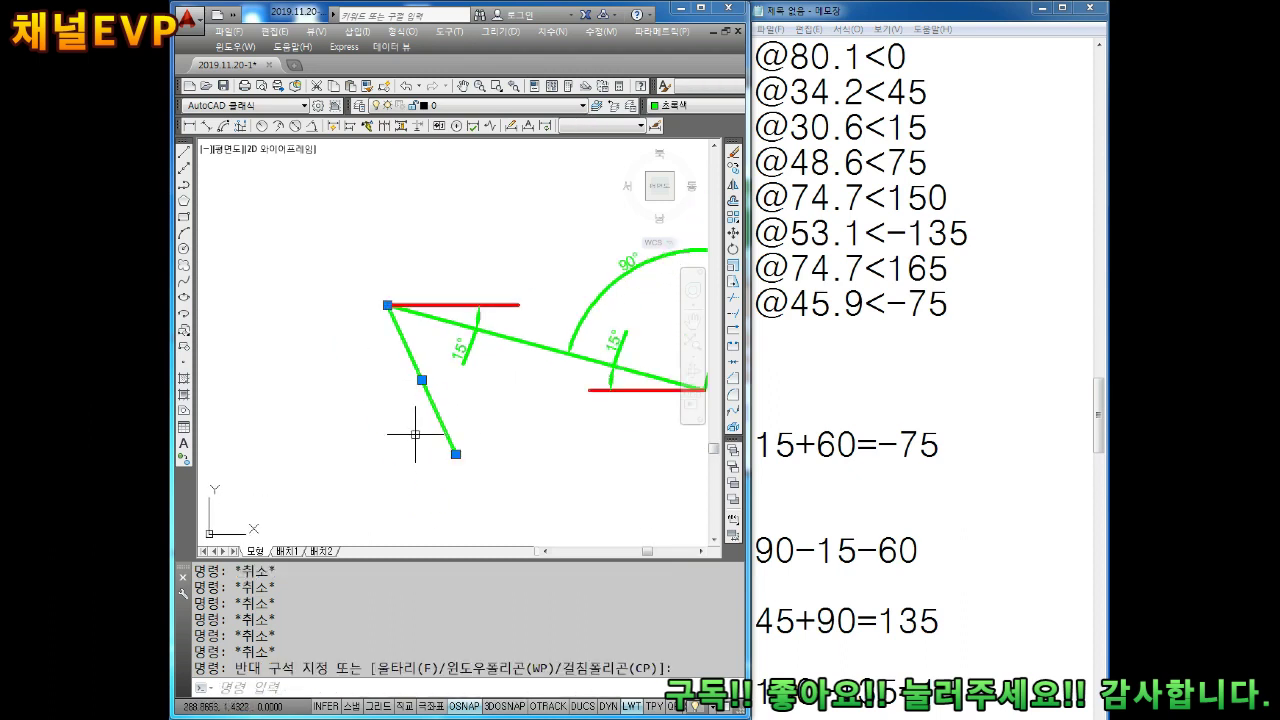
{"action": "key", "text": "Delete"}
{"action": "middle_click_drag", "start_coordinate": [420, 390], "coordinate": [432, 425]}
{"action": "type", "text": "L"}
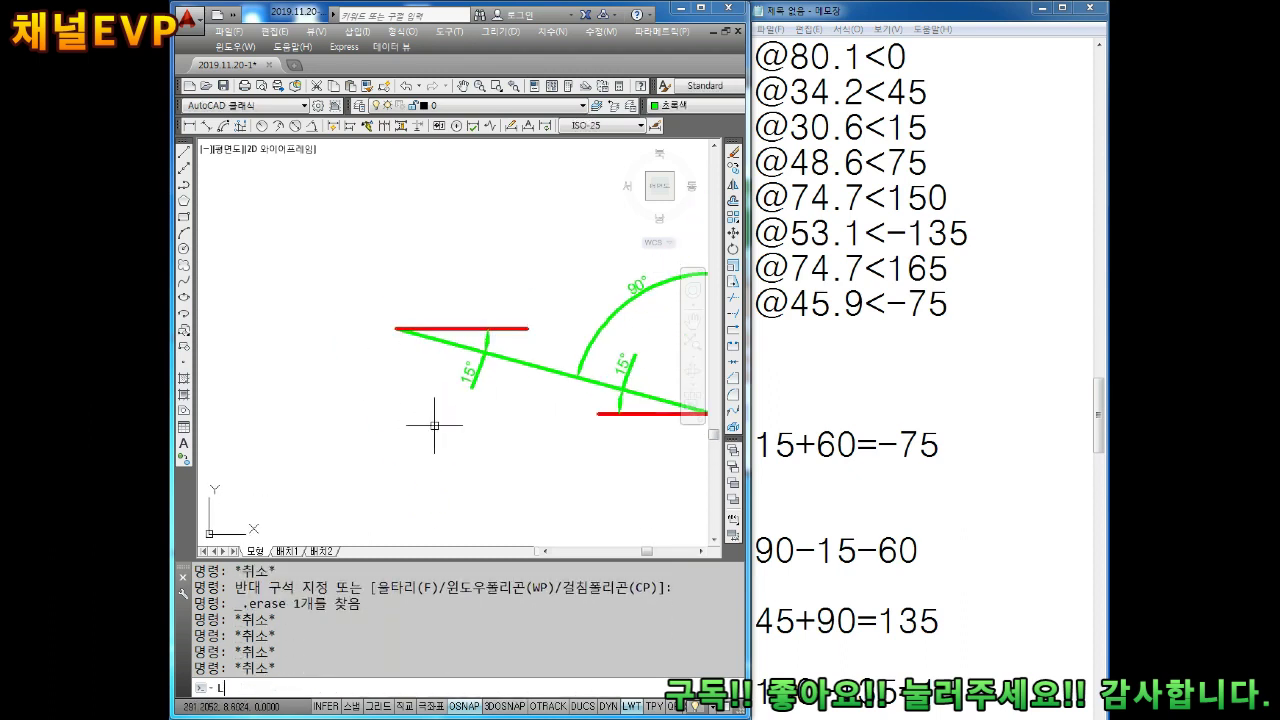
{"action": "key", "text": "Return"}
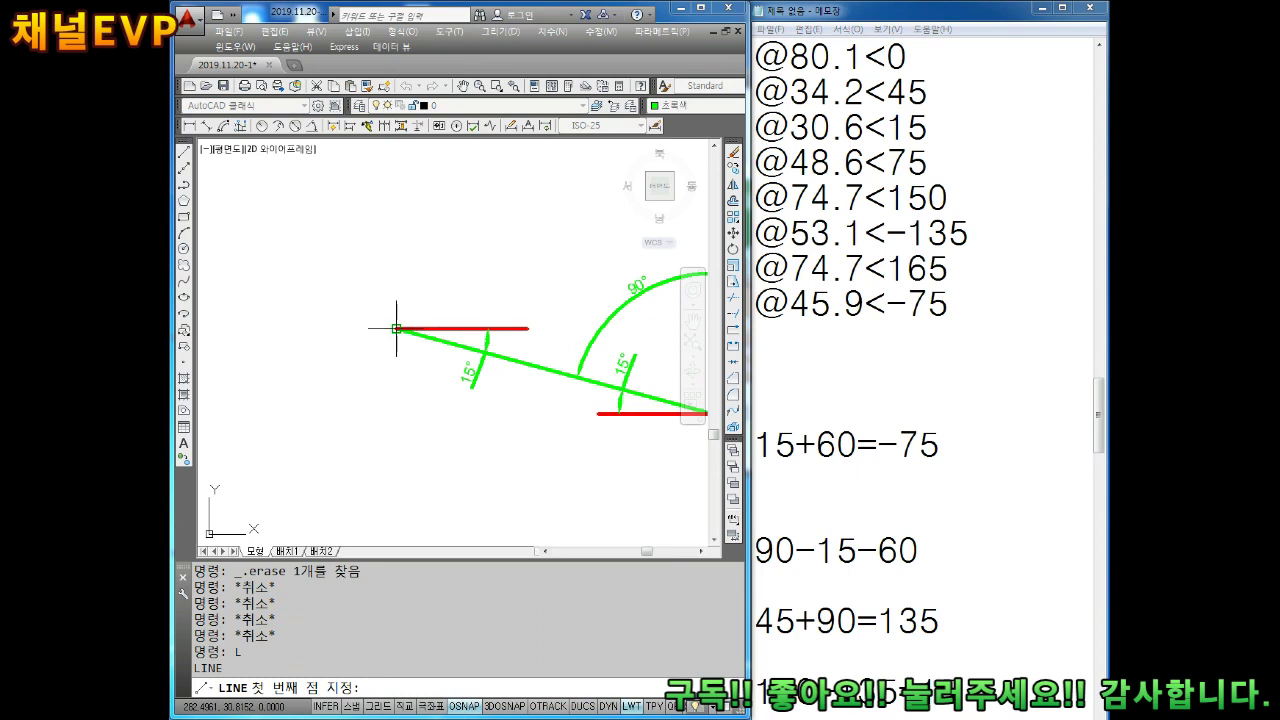
{"action": "left_click", "coordinate": [396, 328]}
{"action": "type", "text": "@45.9<-75"}
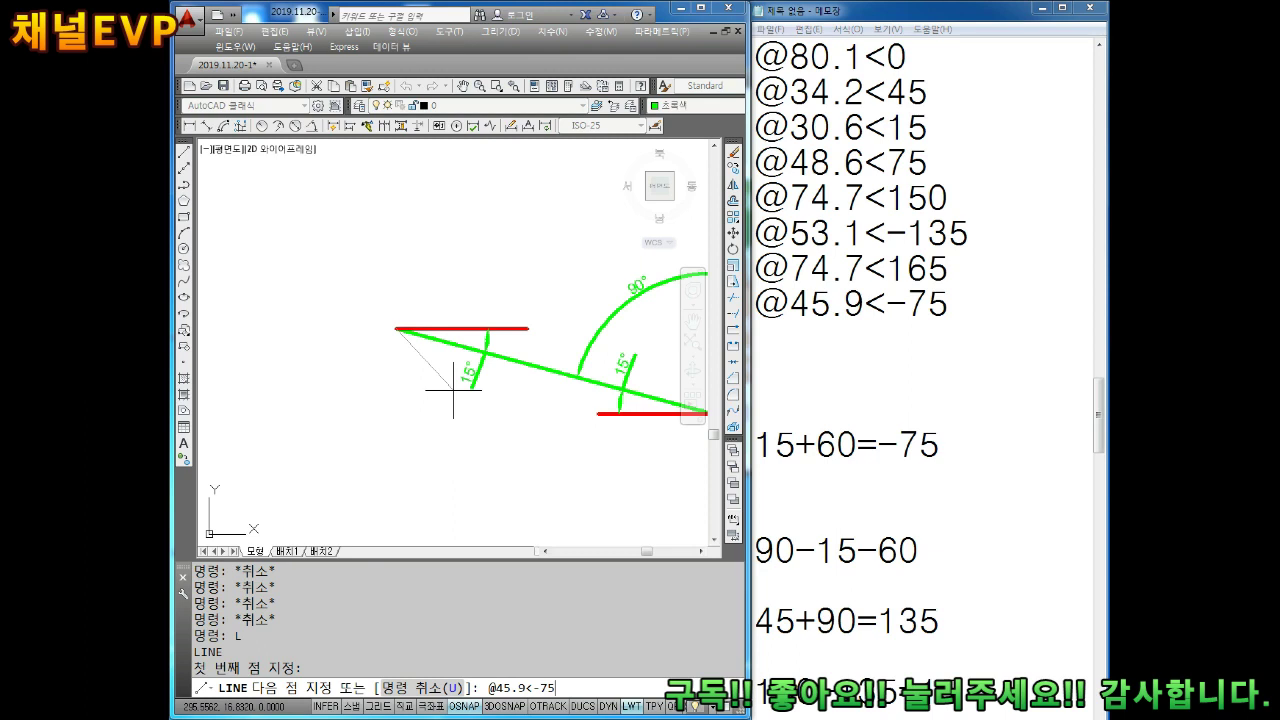
{"action": "key", "text": "Return"}
{"action": "key", "text": "Escape"}
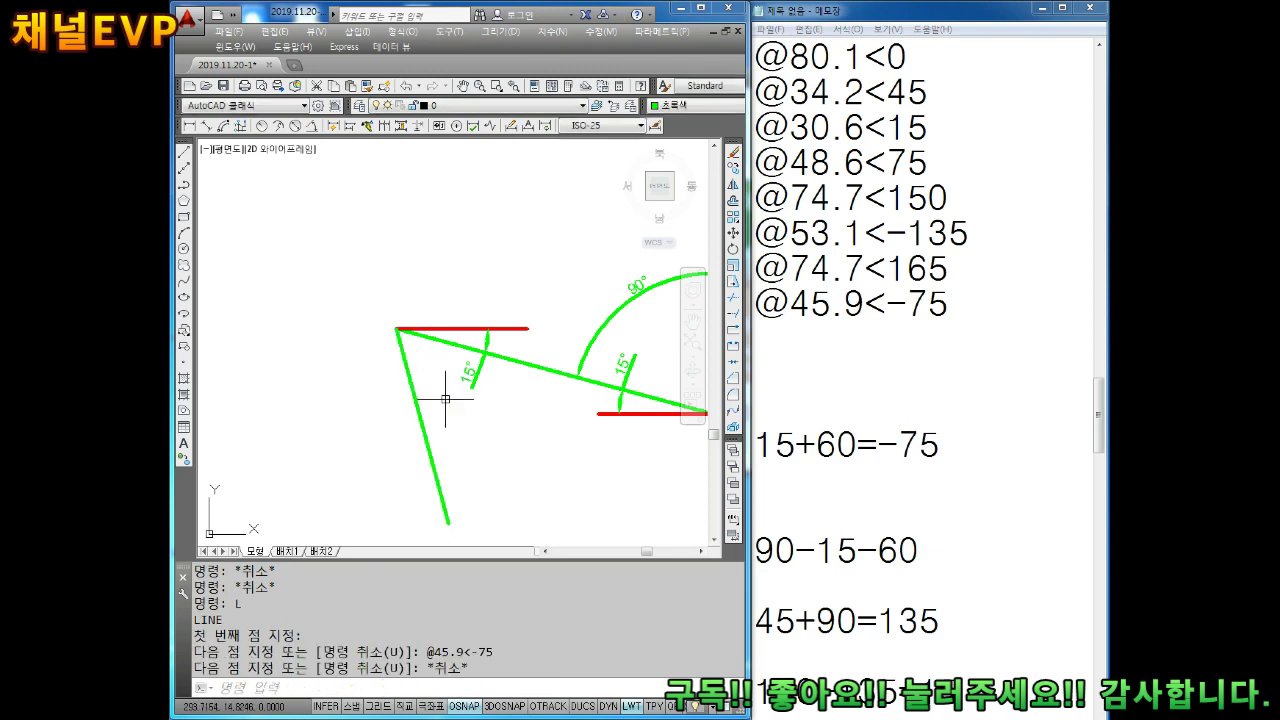
{"action": "scroll", "coordinate": [443, 400], "scroll_direction": "down", "scroll_amount": 3}
{"action": "scroll", "coordinate": [428, 309], "scroll_direction": "up", "scroll_amount": 3}
{"action": "key", "text": "Escape"}
{"action": "key", "text": "Escape"}
{"action": "key", "text": "Escape"}
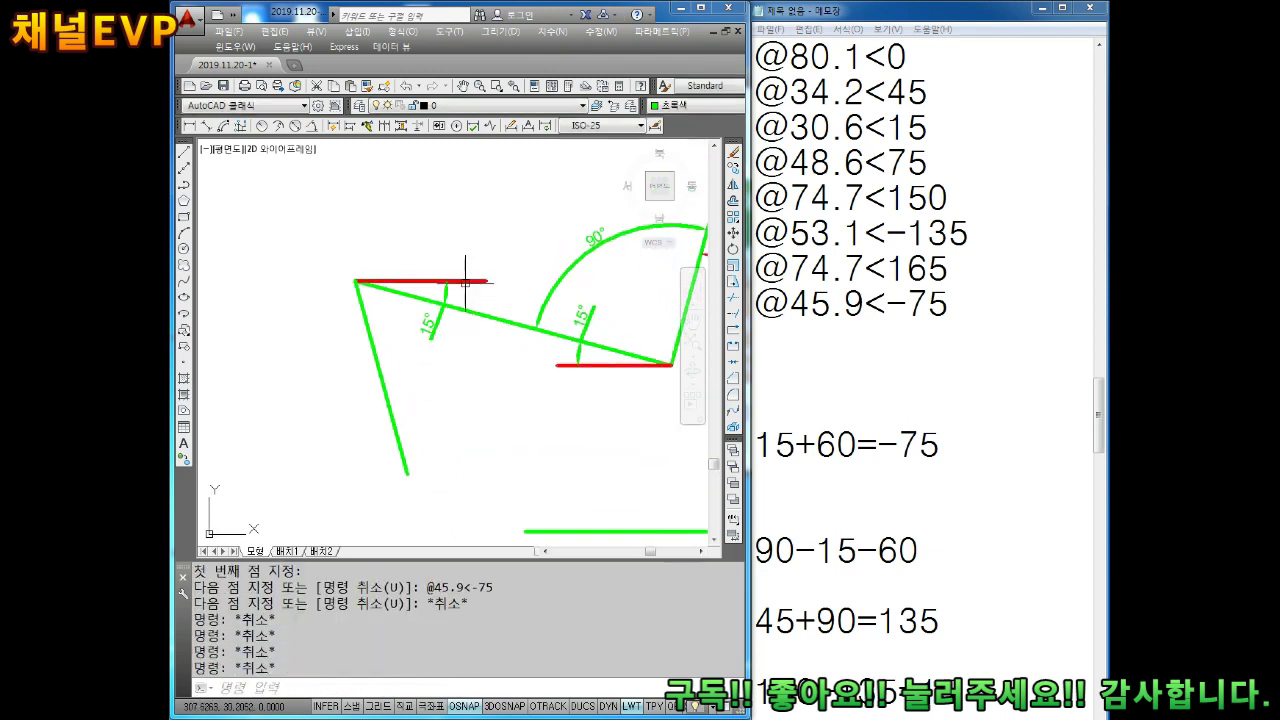
- Erase the top and lower red helper lines
{"action": "left_click", "coordinate": [430, 281]}
{"action": "key", "text": "Delete"}
{"action": "left_click", "coordinate": [563, 364]}
{"action": "key", "text": "Delete"}
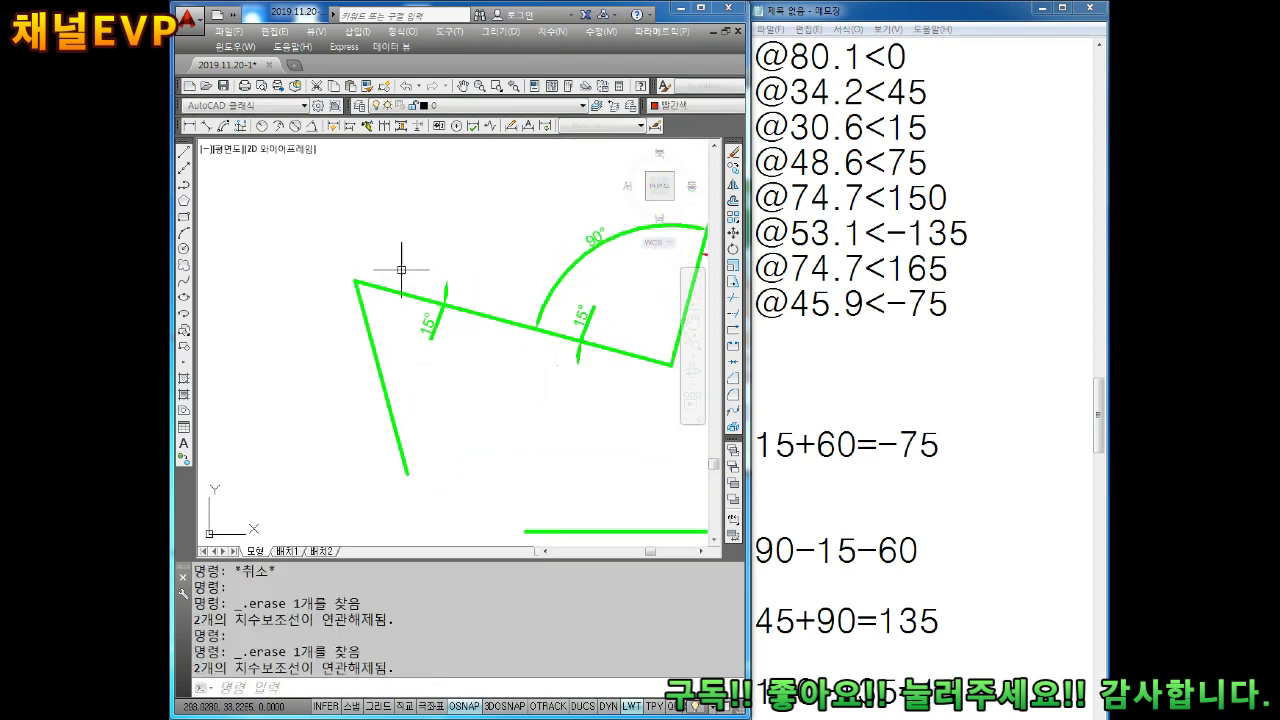
- Add a 60° angular dimension at the top-left corner
{"action": "left_click", "coordinate": [313, 126]}
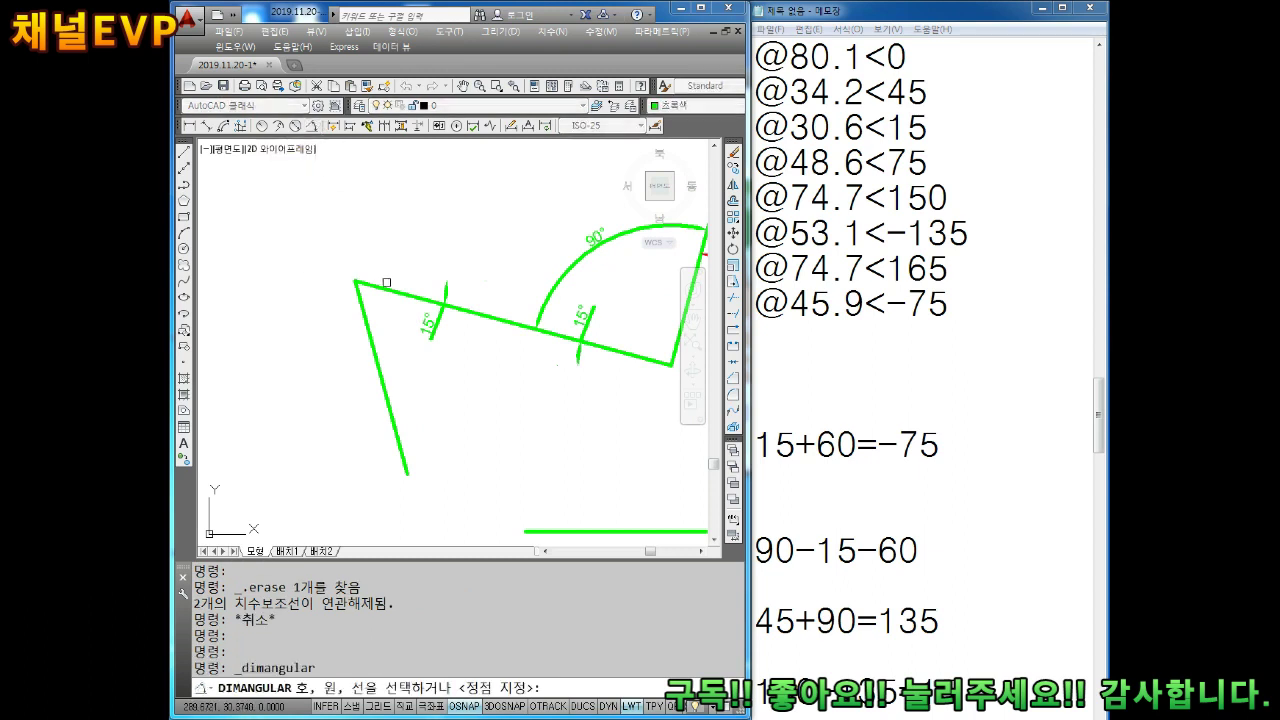
{"action": "left_click", "coordinate": [390, 294]}
{"action": "left_click", "coordinate": [373, 346]}
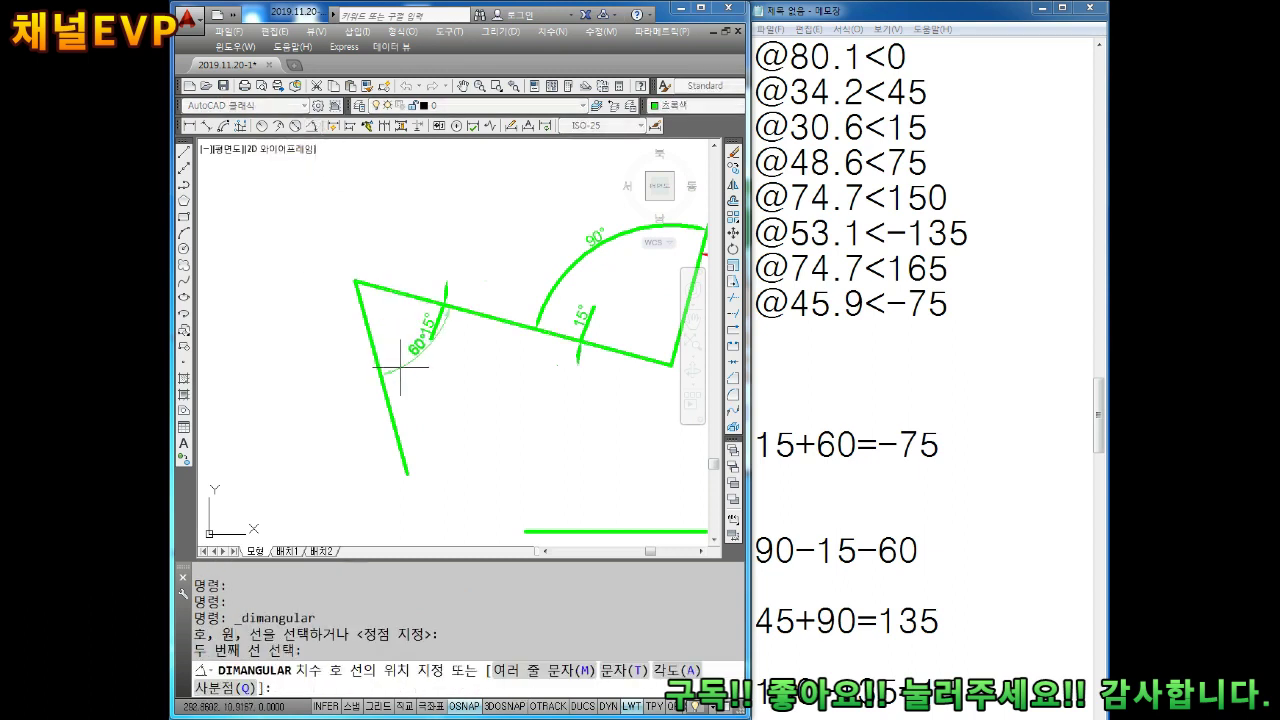
{"action": "left_click", "coordinate": [473, 340]}
{"action": "key", "text": "Escape"}
- Erase both 15° angle dimensions
{"action": "middle_click_drag", "start_coordinate": [473, 340], "coordinate": [457, 335]}
{"action": "key", "text": "Escape"}
{"action": "key", "text": "Escape"}
{"action": "key", "text": "Escape"}
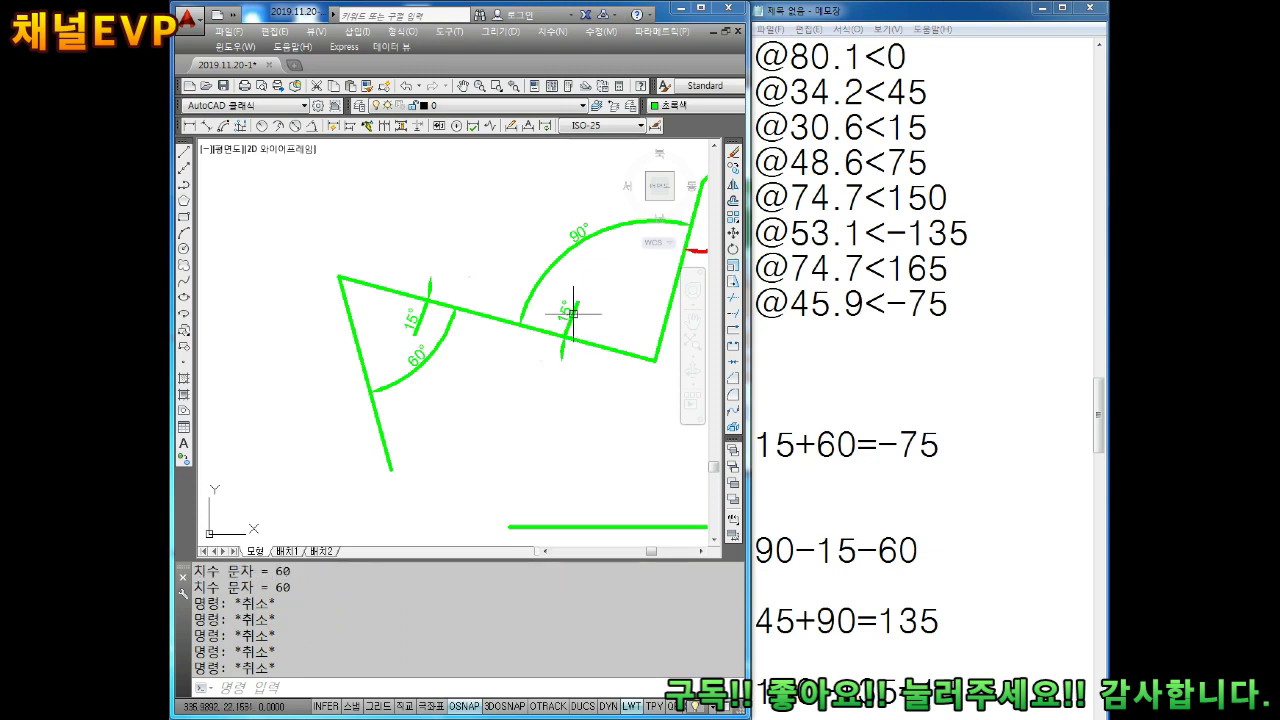
{"action": "left_click", "coordinate": [572, 325]}
{"action": "left_click", "coordinate": [587, 330]}
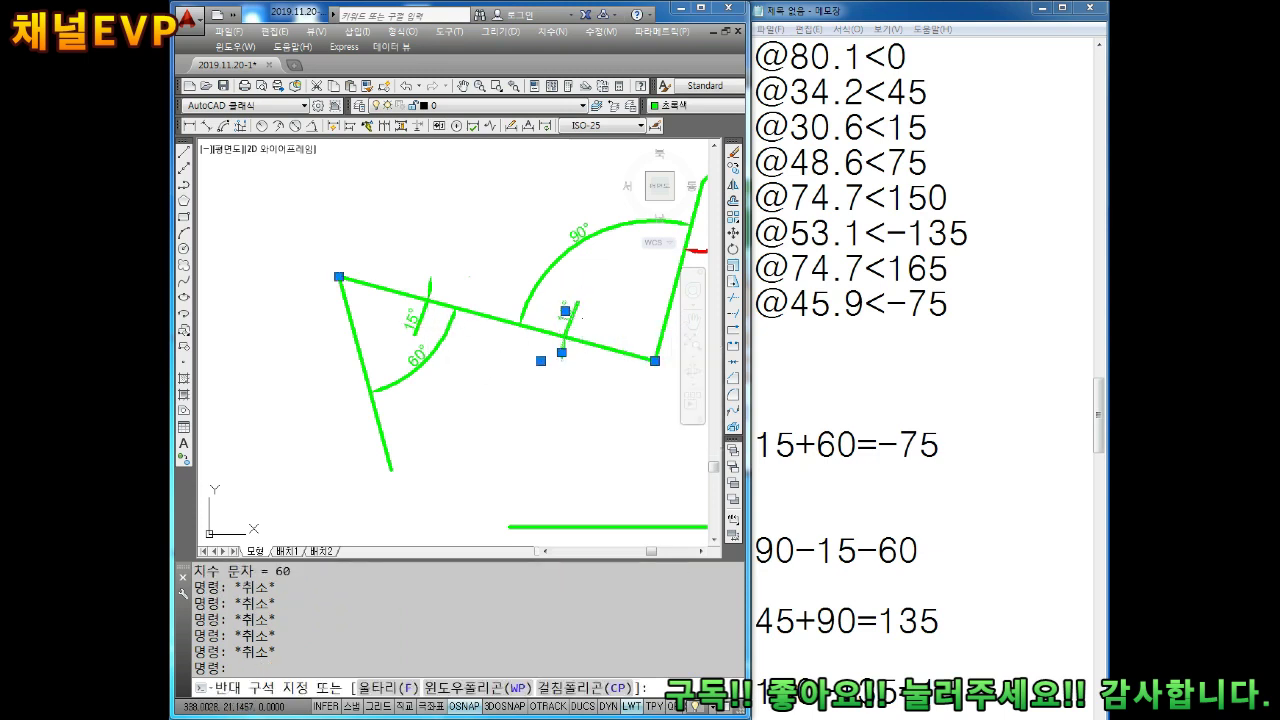
{"action": "key", "text": "Delete"}
{"action": "key", "text": "Delete"}
{"action": "left_click", "coordinate": [408, 321]}
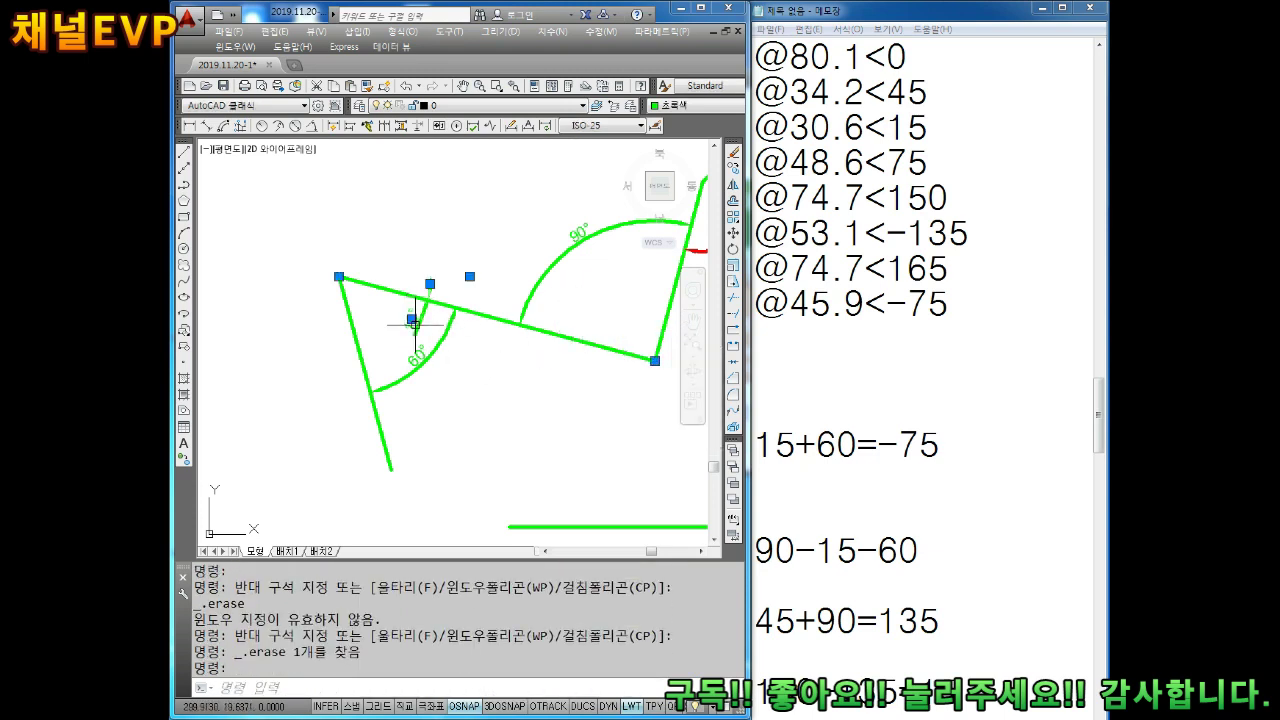
{"action": "key", "text": "Delete"}
- Review the drawing view and start a new LINE command
{"action": "scroll", "coordinate": [600, 260], "scroll_direction": "down", "scroll_amount": 1}
{"action": "scroll", "coordinate": [550, 270], "scroll_direction": "down", "scroll_amount": 1}
{"action": "scroll", "coordinate": [545, 270], "scroll_direction": "down", "scroll_amount": 1}
{"action": "key", "text": "Escape"}
{"action": "key", "text": "Escape"}
{"action": "key", "text": "Escape"}
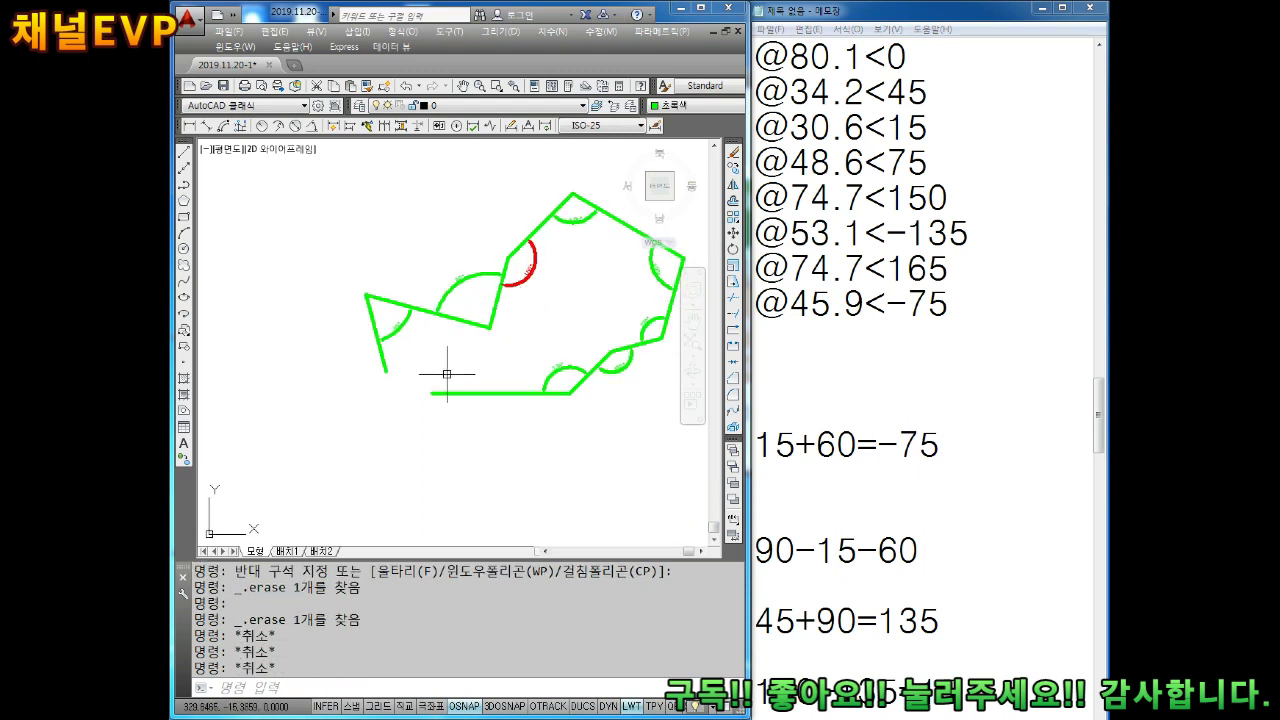
{"action": "scroll", "coordinate": [408, 375], "scroll_direction": "up", "scroll_amount": 2}
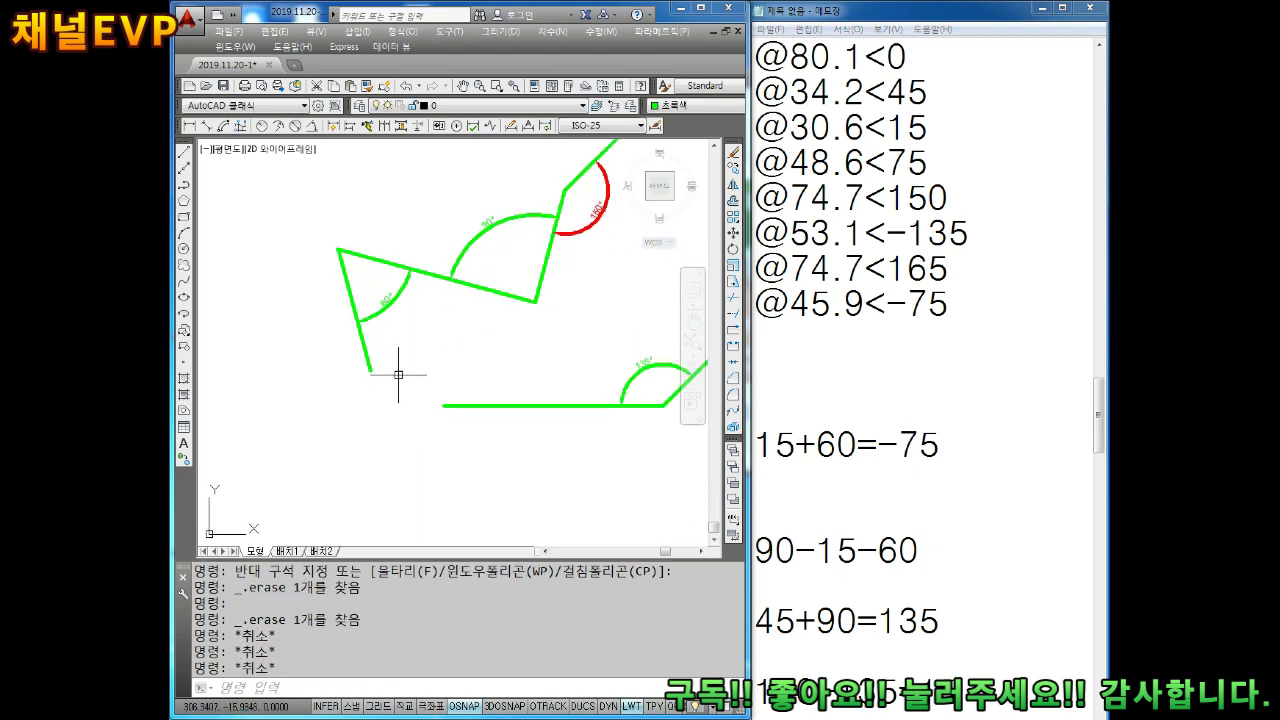
{"action": "scroll", "coordinate": [398, 375], "scroll_direction": "up", "scroll_amount": 1}
{"action": "scroll", "coordinate": [380, 390], "scroll_direction": "up", "scroll_amount": 1}
{"action": "type", "text": "L"}
{"action": "key", "text": "Return"}
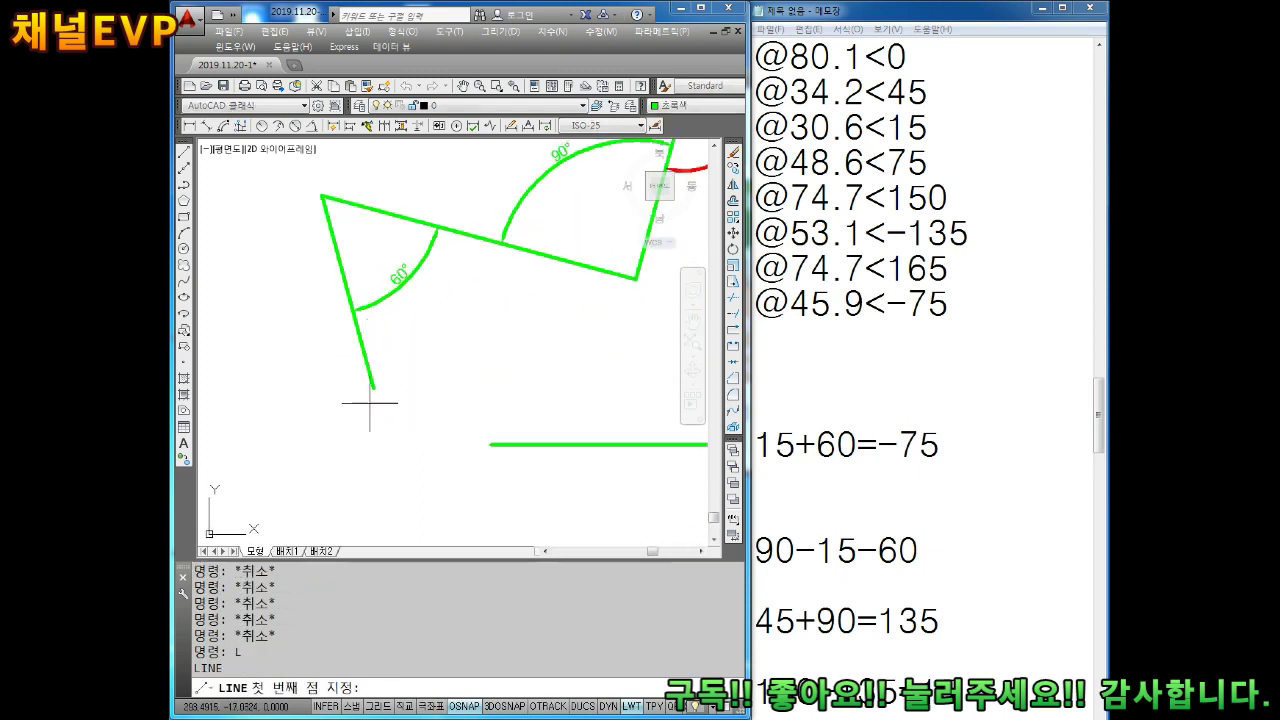
- Draw the segment from the slanted line's lower end to the bottom line and make it yellow
{"action": "left_click", "coordinate": [372, 386]}
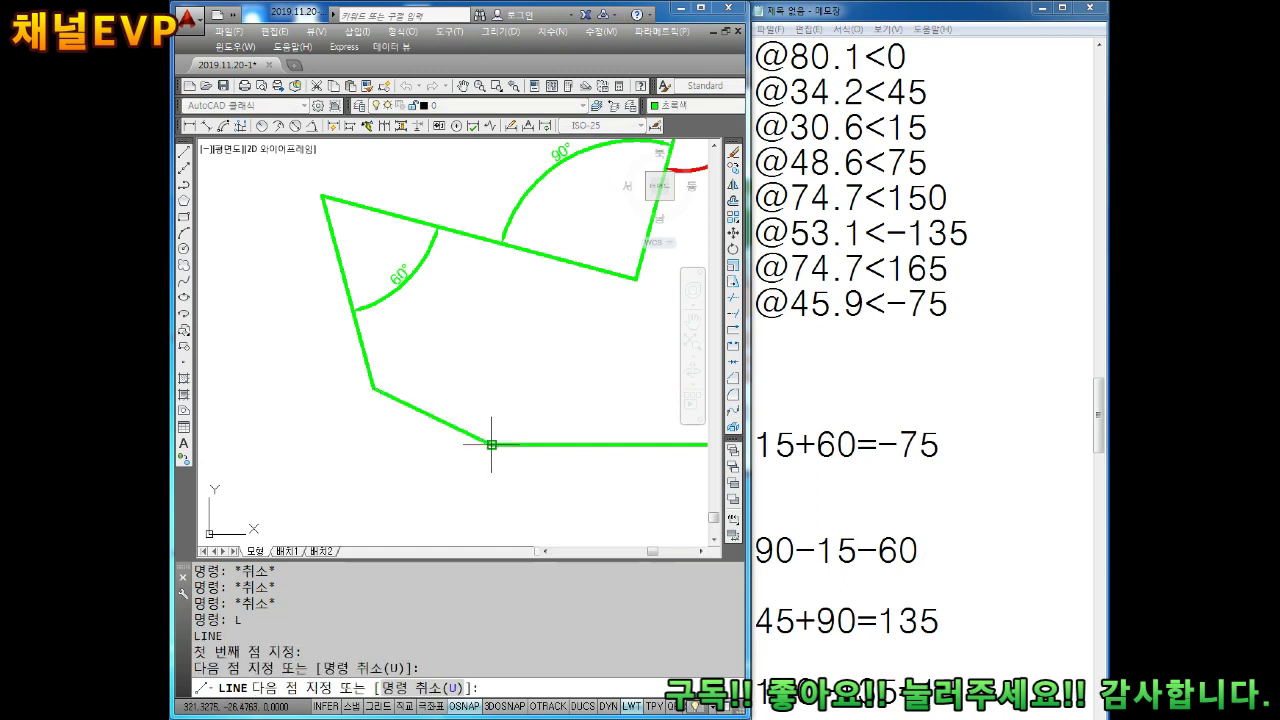
{"action": "key", "text": "Escape"}
{"action": "left_click_drag", "start_coordinate": [468, 404], "coordinate": [428, 450]}
{"action": "left_click", "coordinate": [690, 105]}
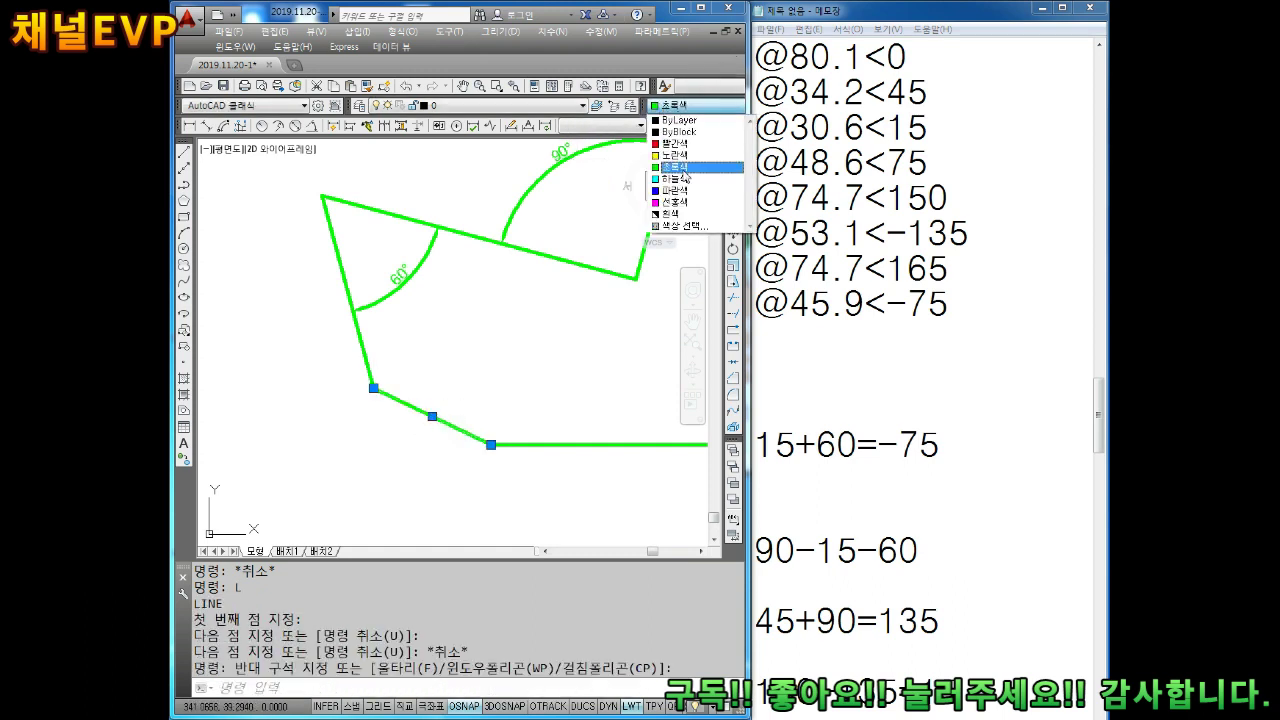
{"action": "left_click", "coordinate": [690, 152]}
{"action": "key", "text": "Escape"}
{"action": "key", "text": "Escape"}
- Select the 90° angular dimension, then clear the selection again
{"action": "scroll", "coordinate": [511, 295], "scroll_direction": "down", "scroll_amount": 2}
{"action": "middle_click_drag", "start_coordinate": [511, 295], "coordinate": [437, 324]}
{"action": "key", "text": "Escape"}
{"action": "key", "text": "Escape"}
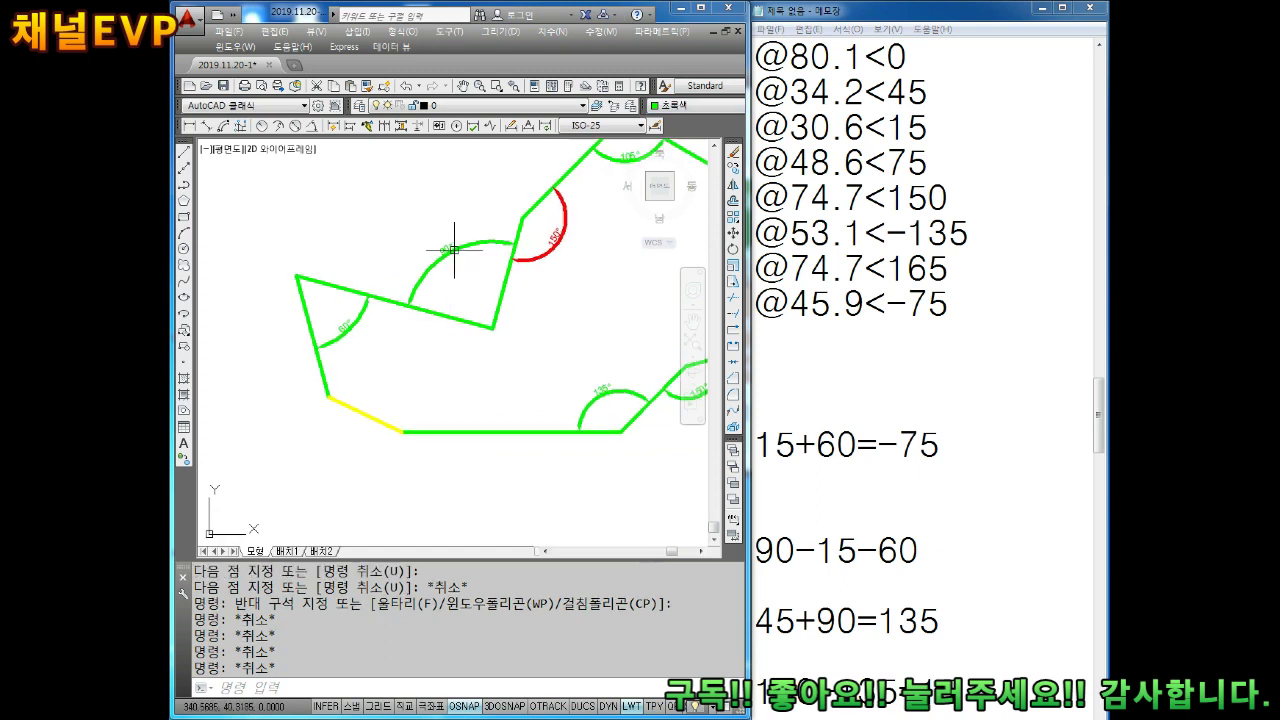
{"action": "left_click_drag", "start_coordinate": [481, 212], "coordinate": [456, 270]}
{"action": "key", "text": "Escape"}
{"action": "key", "text": "Escape"}
{"action": "key", "text": "Escape"}
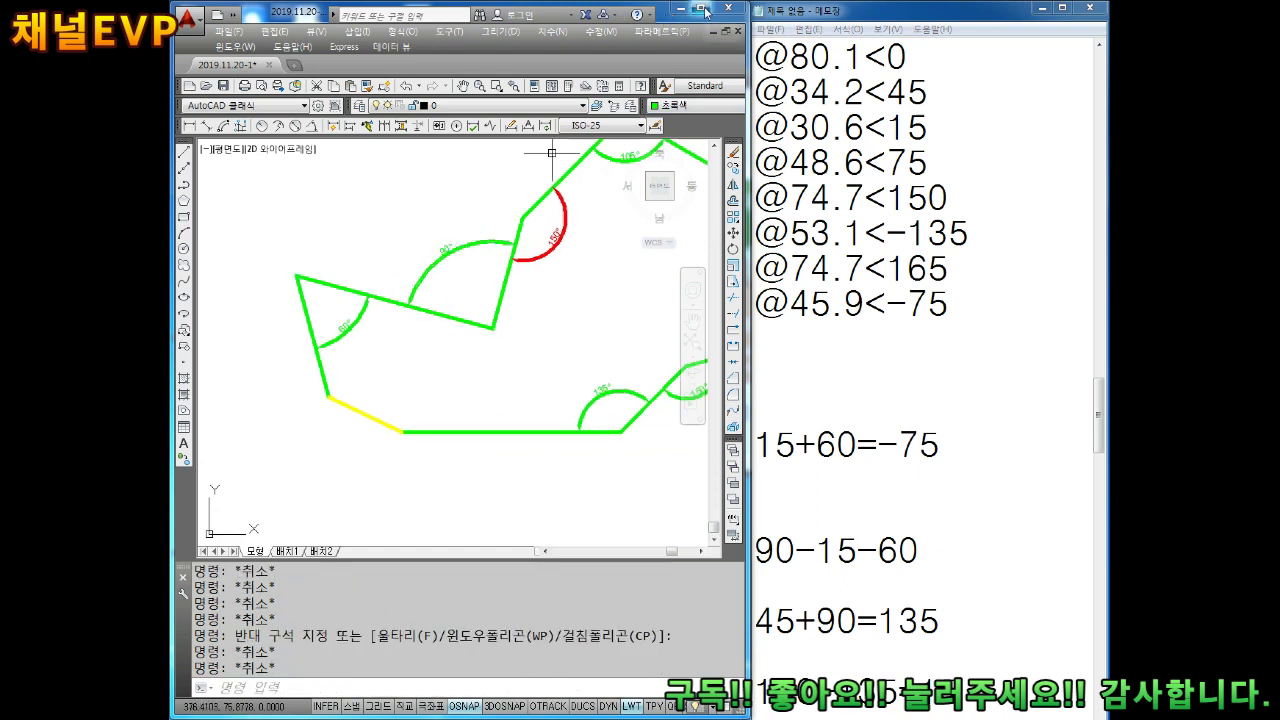
{"action": "left_click", "coordinate": [810, 338]}
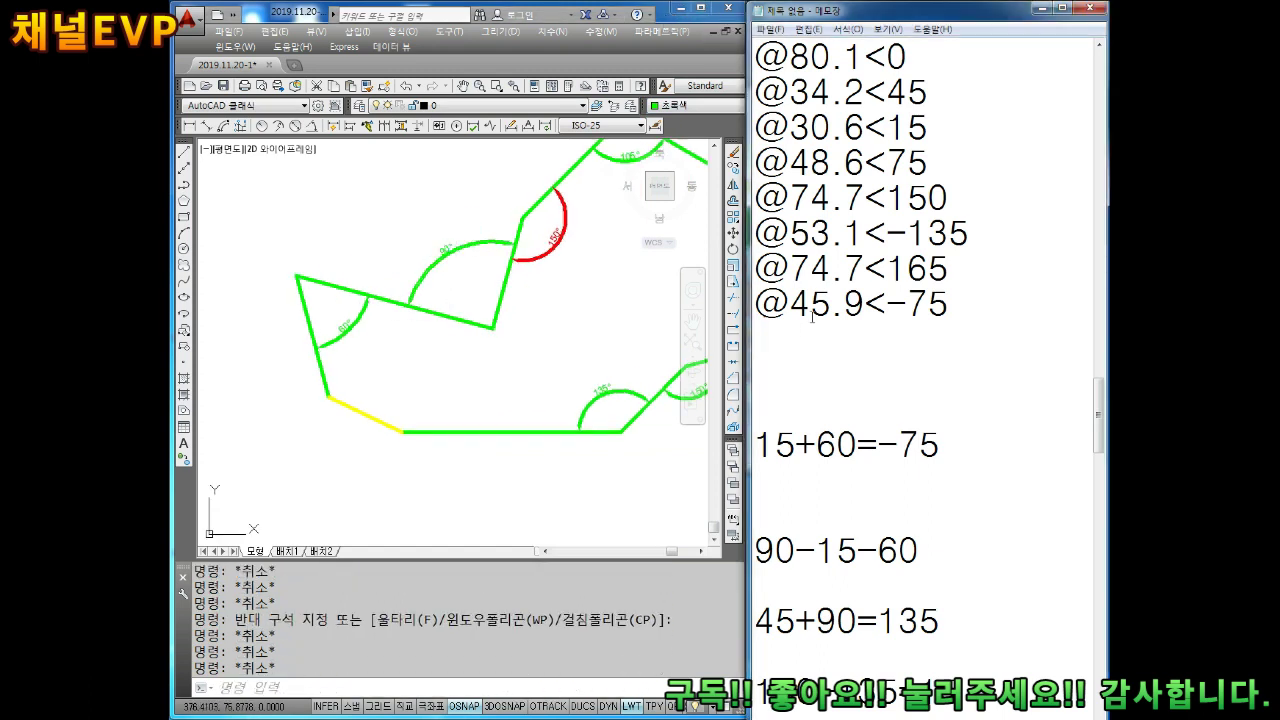
- Add the note '마지막은 끝점 선택' on a new line under the coordinates, followed by blank lines
{"action": "key", "text": "Return"}
{"action": "type", "text": "마지미가"}
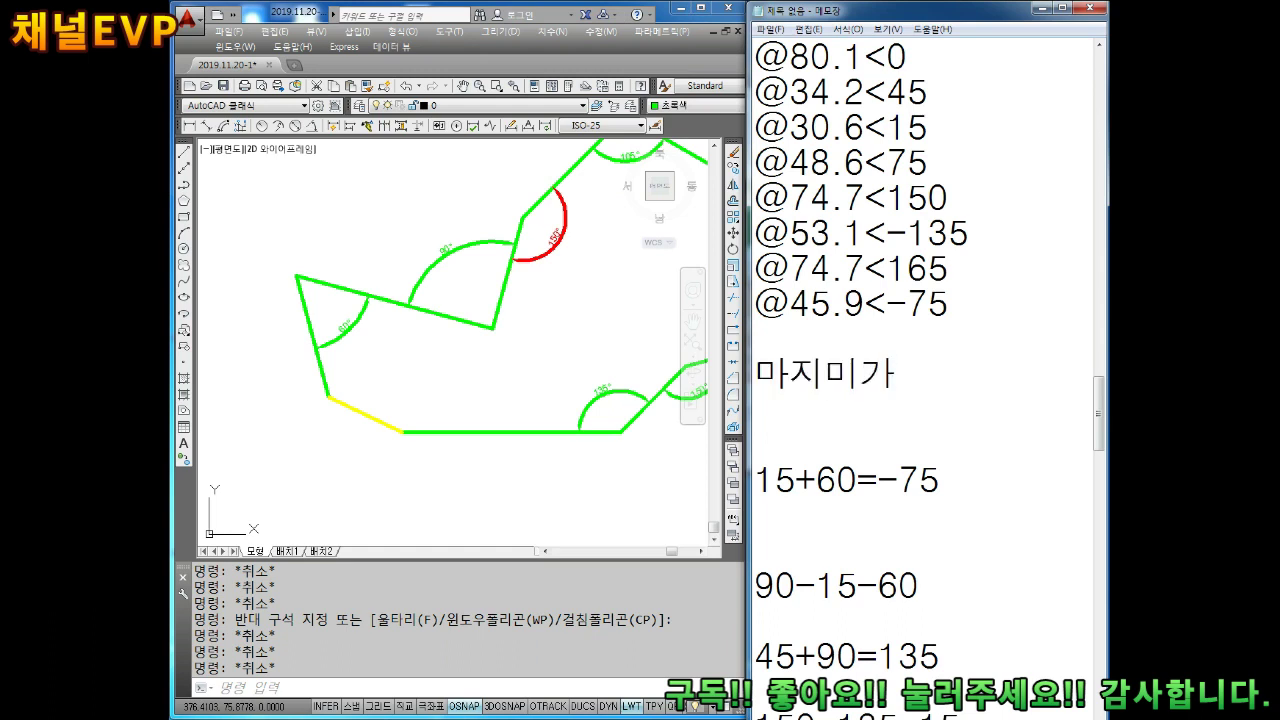
{"action": "type", "text": "막"}
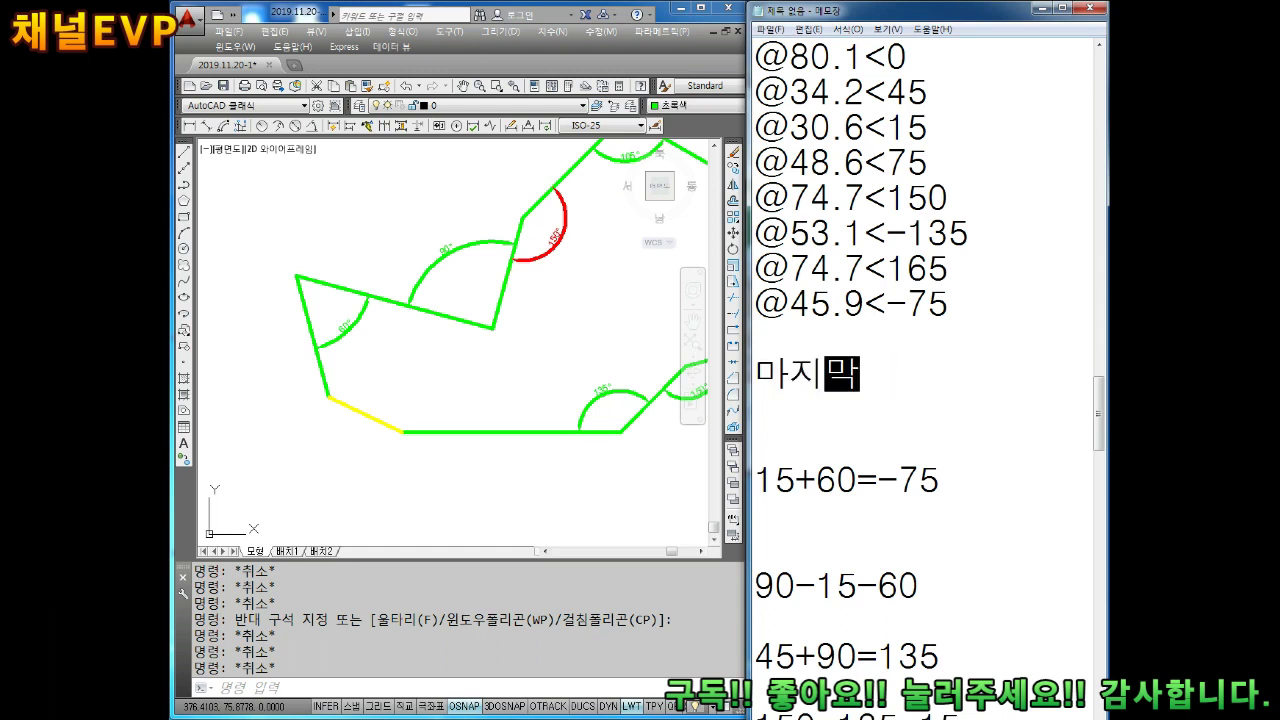
{"action": "type", "text": "은 끝점 서ㄴ택"}
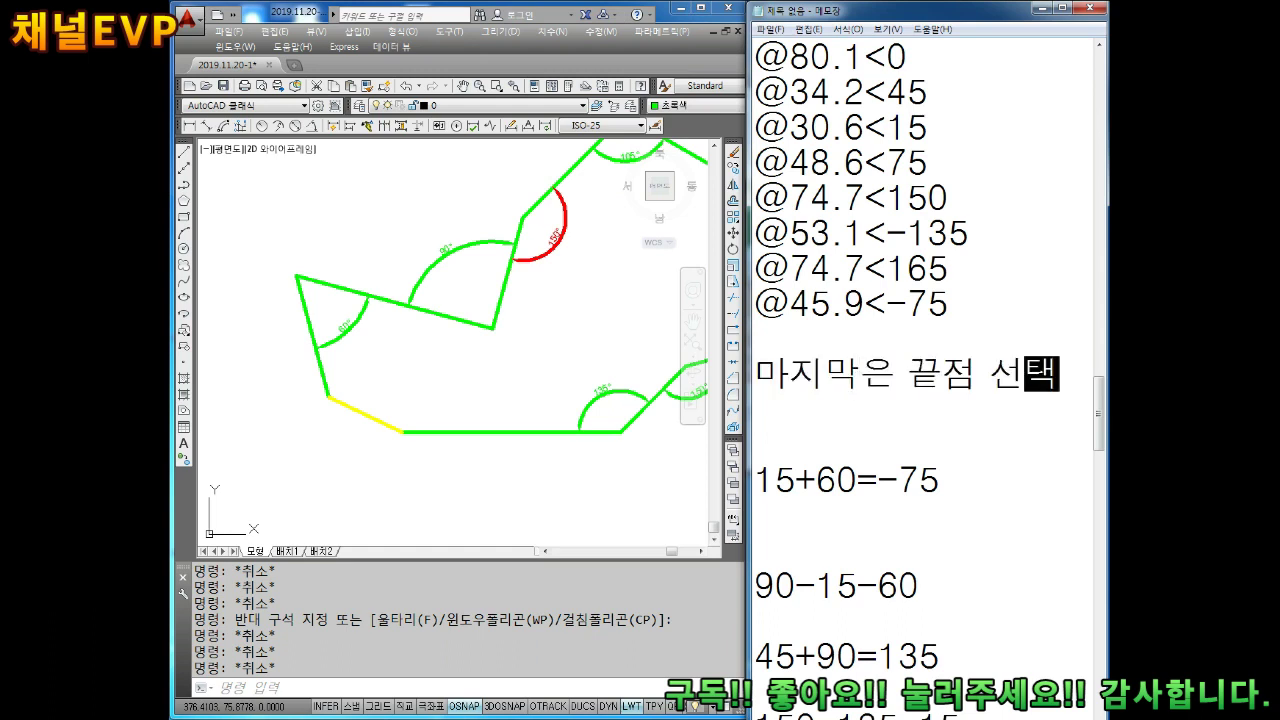
{"action": "key", "text": "Return"}
{"action": "key", "text": "Return"}
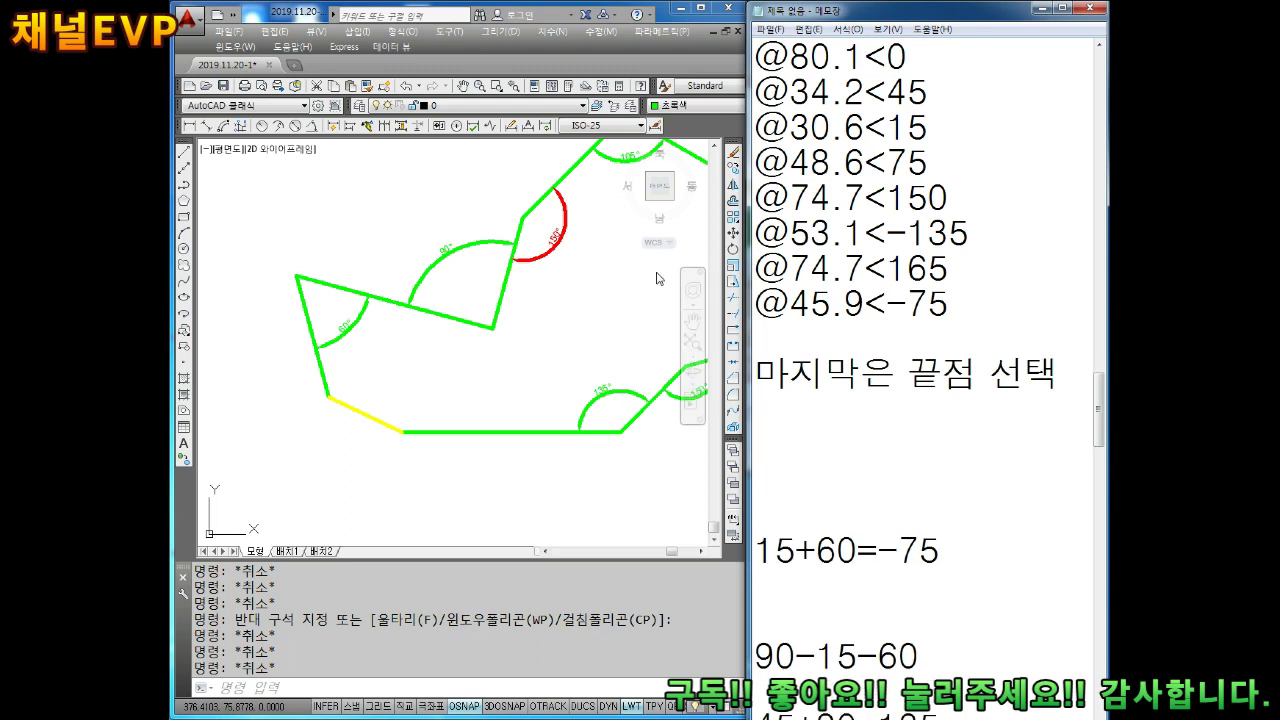
{"action": "scroll", "coordinate": [657, 278], "scroll_direction": "down", "scroll_amount": 2}
- Erase the 90° angle dimension, then undo with U to restore it
{"action": "left_click", "coordinate": [698, 7]}
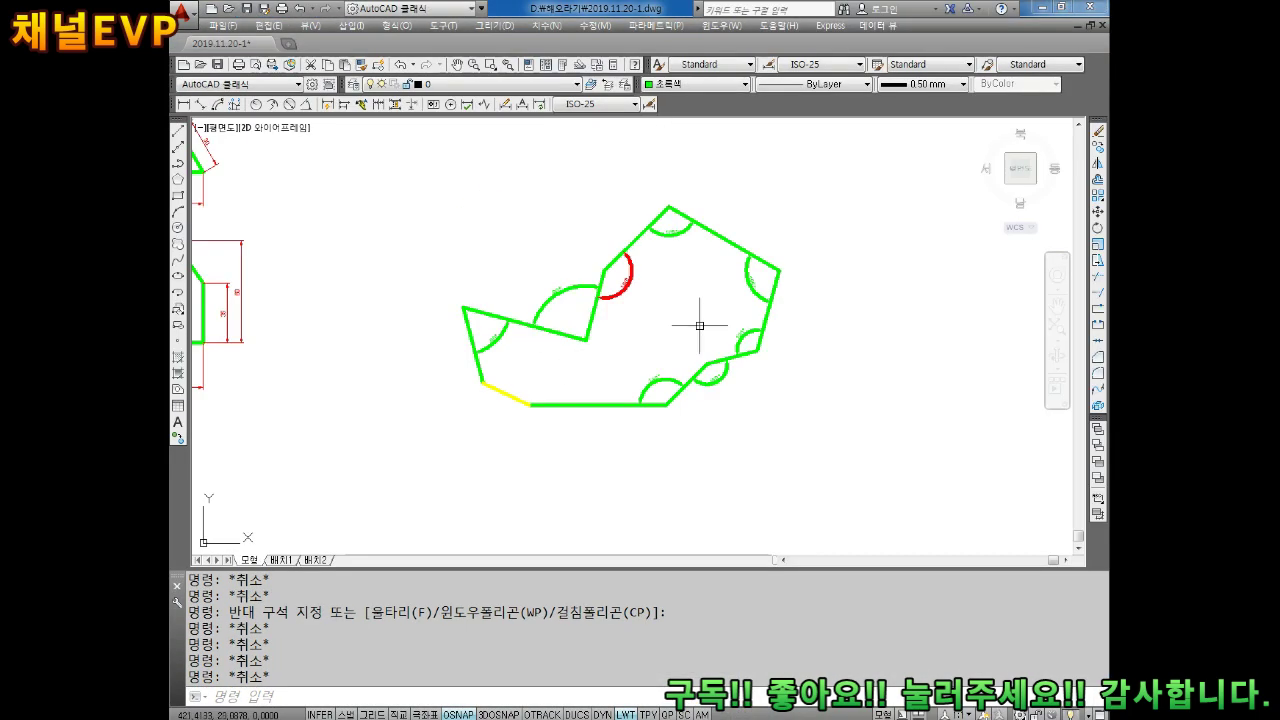
{"action": "scroll", "coordinate": [777, 323], "scroll_direction": "up", "scroll_amount": 3}
{"action": "scroll", "coordinate": [683, 354], "scroll_direction": "down", "scroll_amount": 2}
{"action": "left_click", "coordinate": [508, 260]}
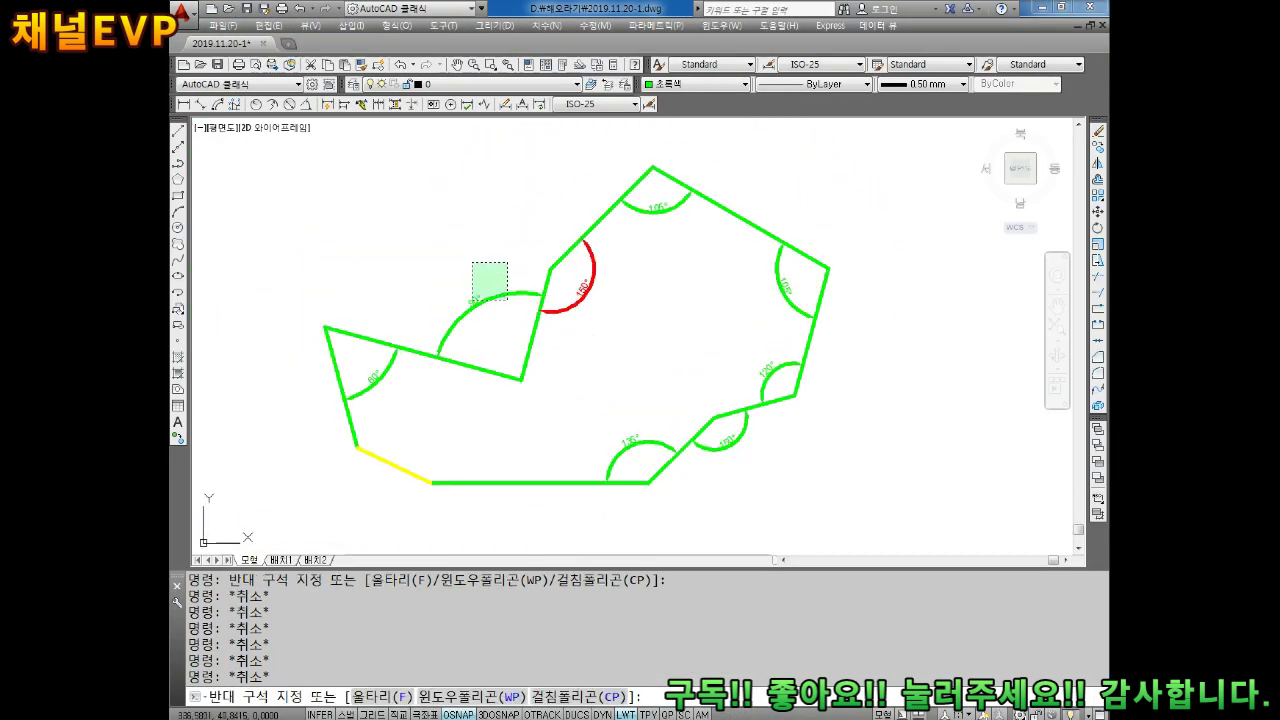
{"action": "left_click", "coordinate": [472, 296]}
{"action": "key", "text": "Delete"}
{"action": "left_click", "coordinate": [640, 258]}
{"action": "left_click", "coordinate": [577, 320]}
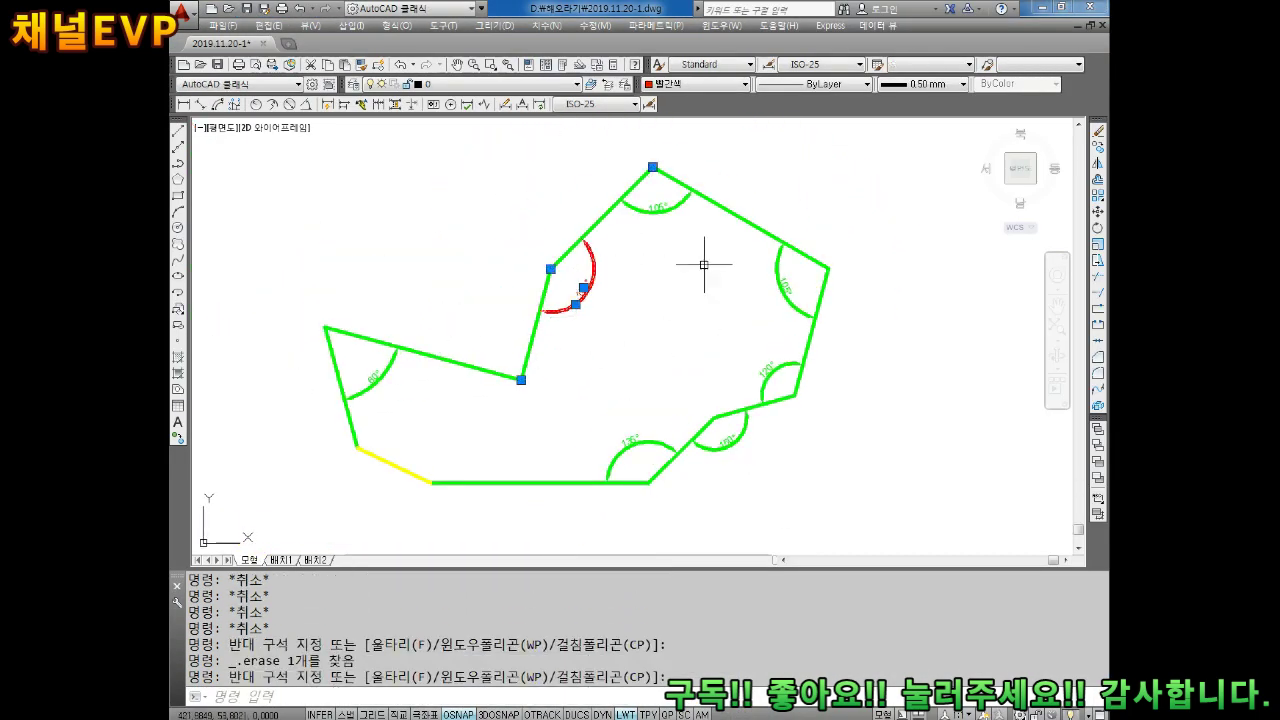
{"action": "key", "text": "Escape"}
{"action": "key", "text": "Escape"}
{"action": "key", "text": "Escape"}
{"action": "type", "text": "u"}
{"action": "key", "text": "Return"}
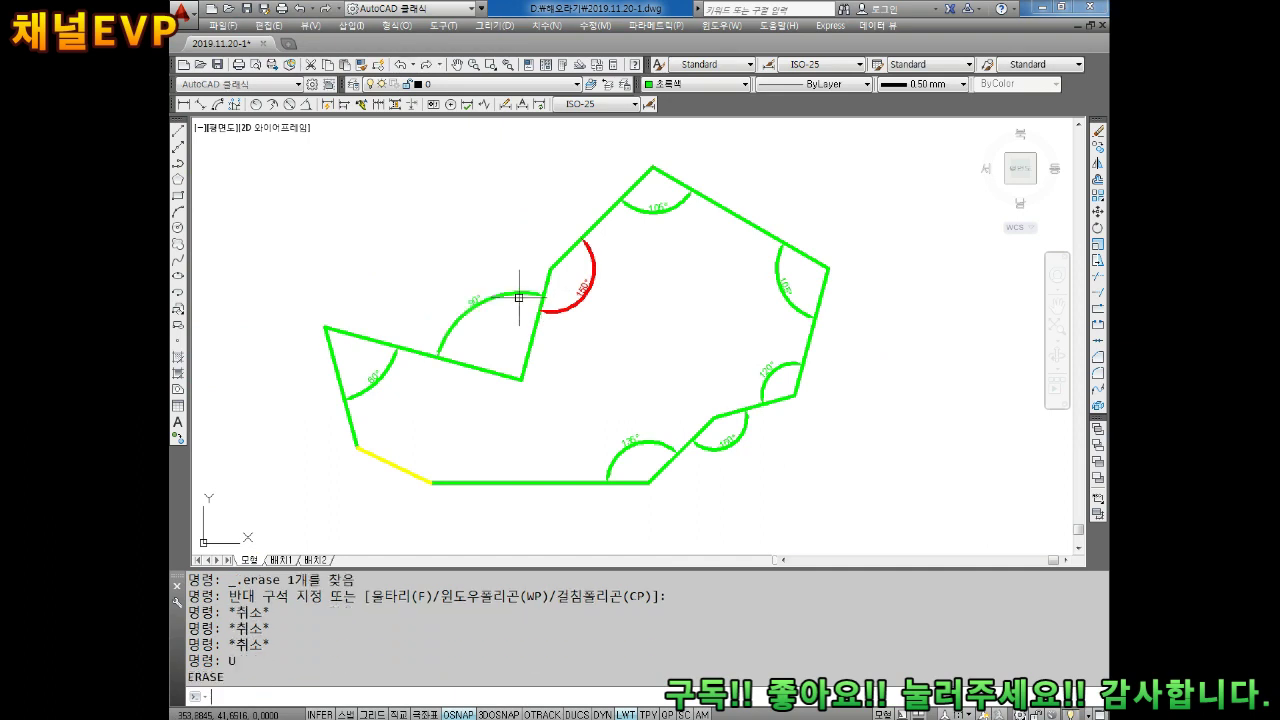
- Select all angle dimensions: 90°, 60°, 150°, 106°, both 105°, 120° and 135°
{"action": "left_click", "coordinate": [490, 257]}
{"action": "left_click", "coordinate": [309, 394]}
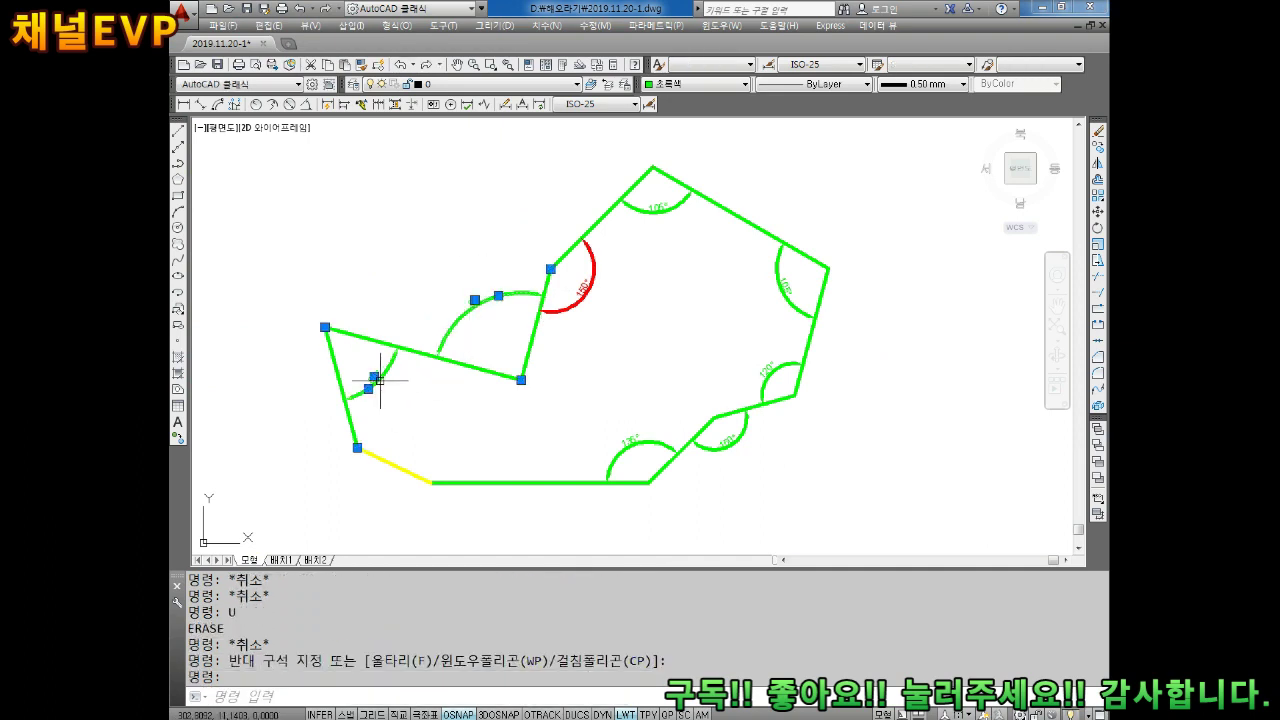
{"action": "left_click", "coordinate": [674, 290]}
{"action": "left_click", "coordinate": [568, 312]}
{"action": "left_click", "coordinate": [694, 249]}
{"action": "left_click", "coordinate": [658, 205]}
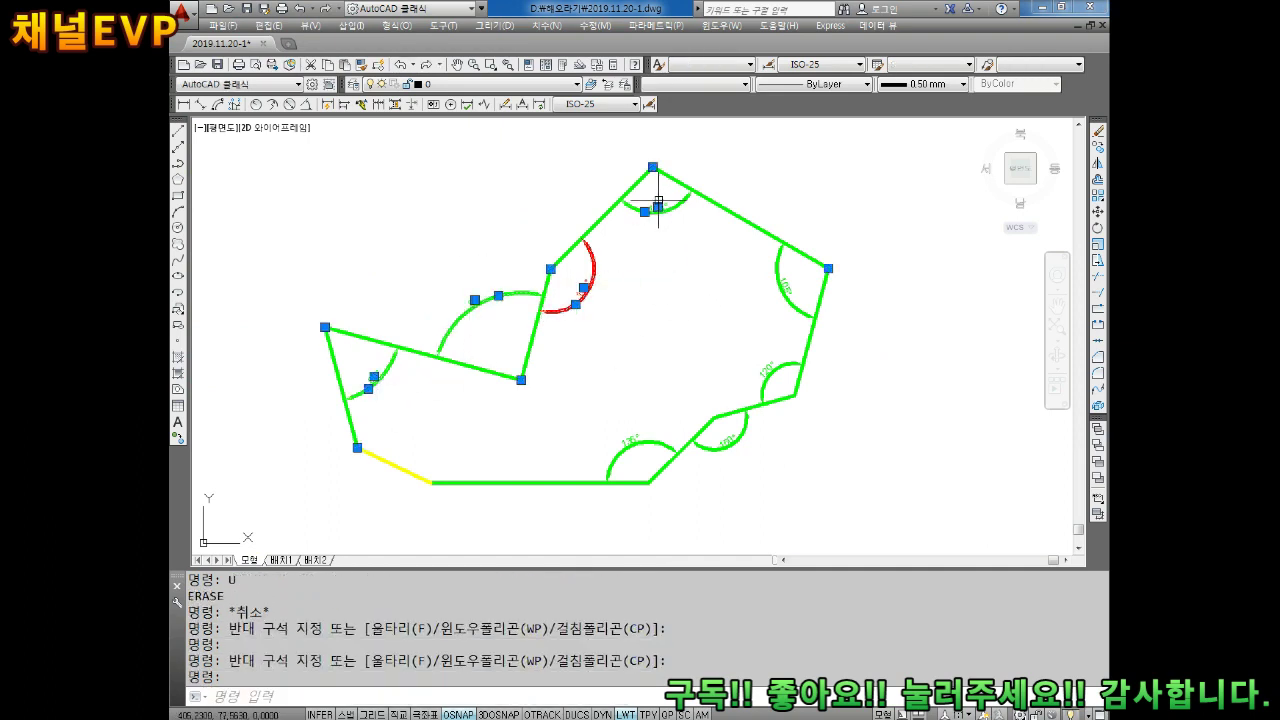
{"action": "left_click", "coordinate": [782, 290]}
{"action": "left_click", "coordinate": [766, 371]}
{"action": "left_click", "coordinate": [733, 441]}
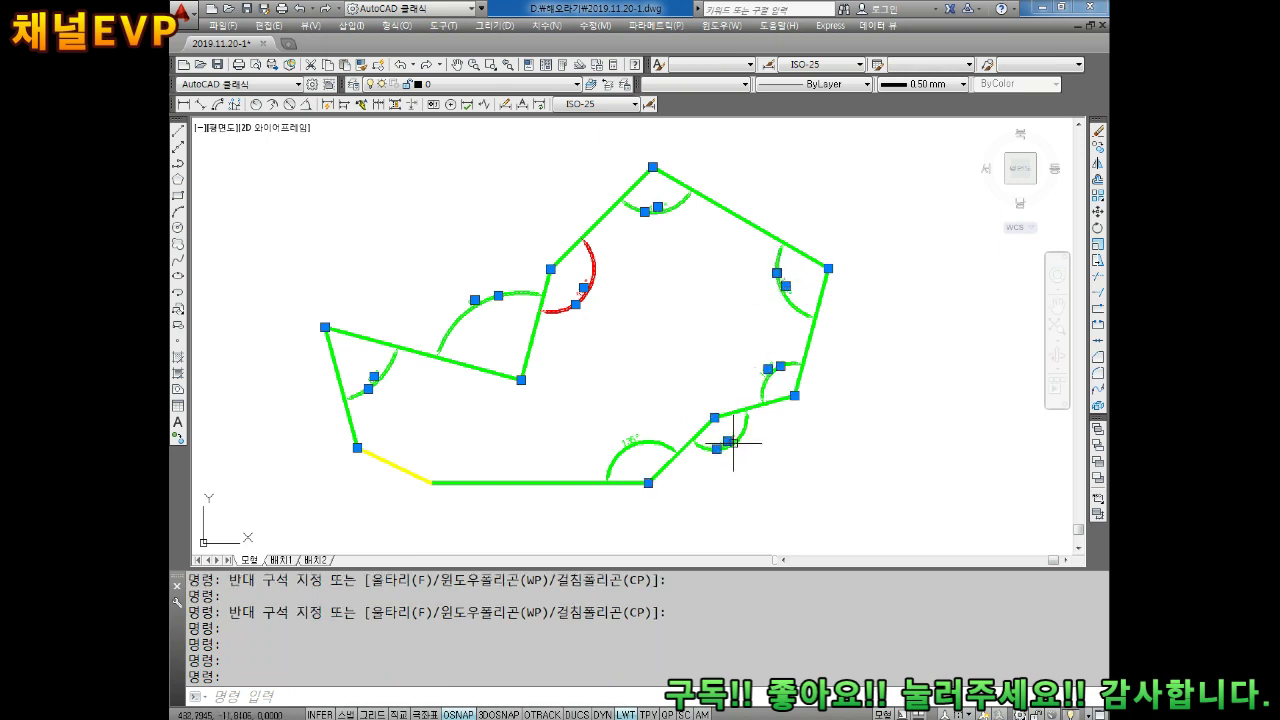
{"action": "left_click", "coordinate": [654, 444]}
- Make the selected angle dimensions red with a thinner lineweight
{"action": "left_click", "coordinate": [712, 85]}
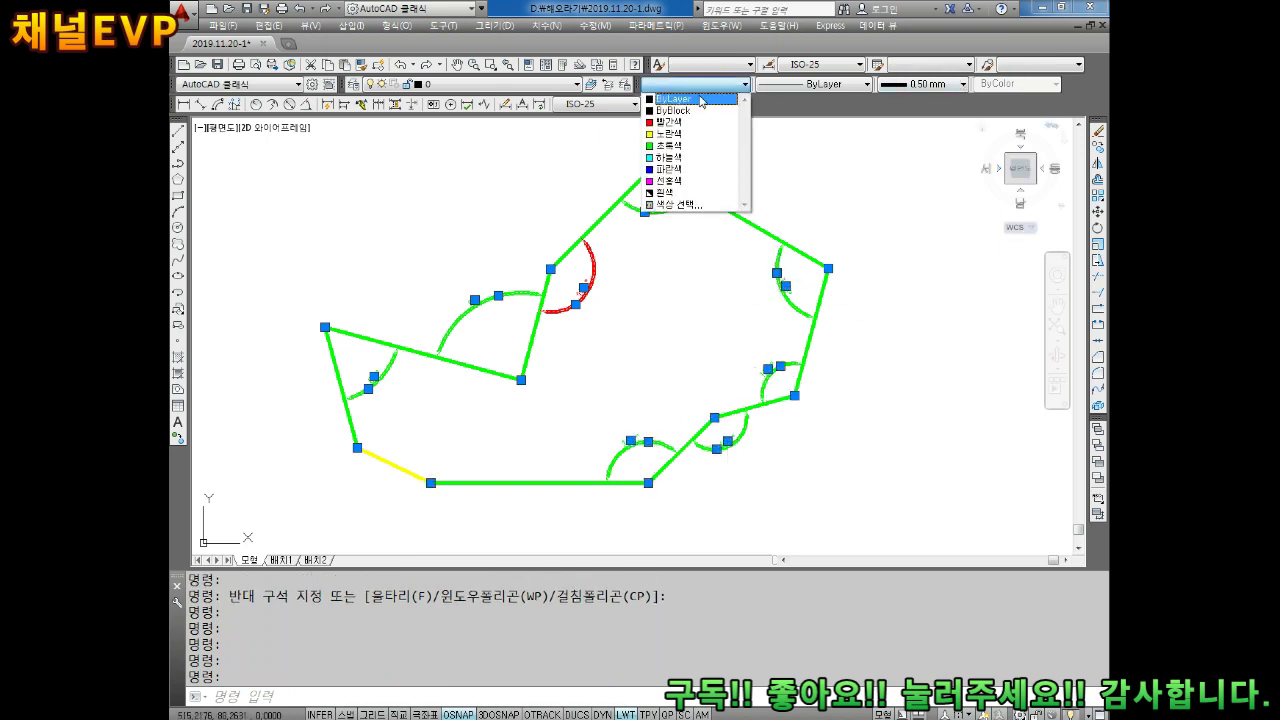
{"action": "left_click", "coordinate": [695, 122]}
{"action": "left_click", "coordinate": [920, 88]}
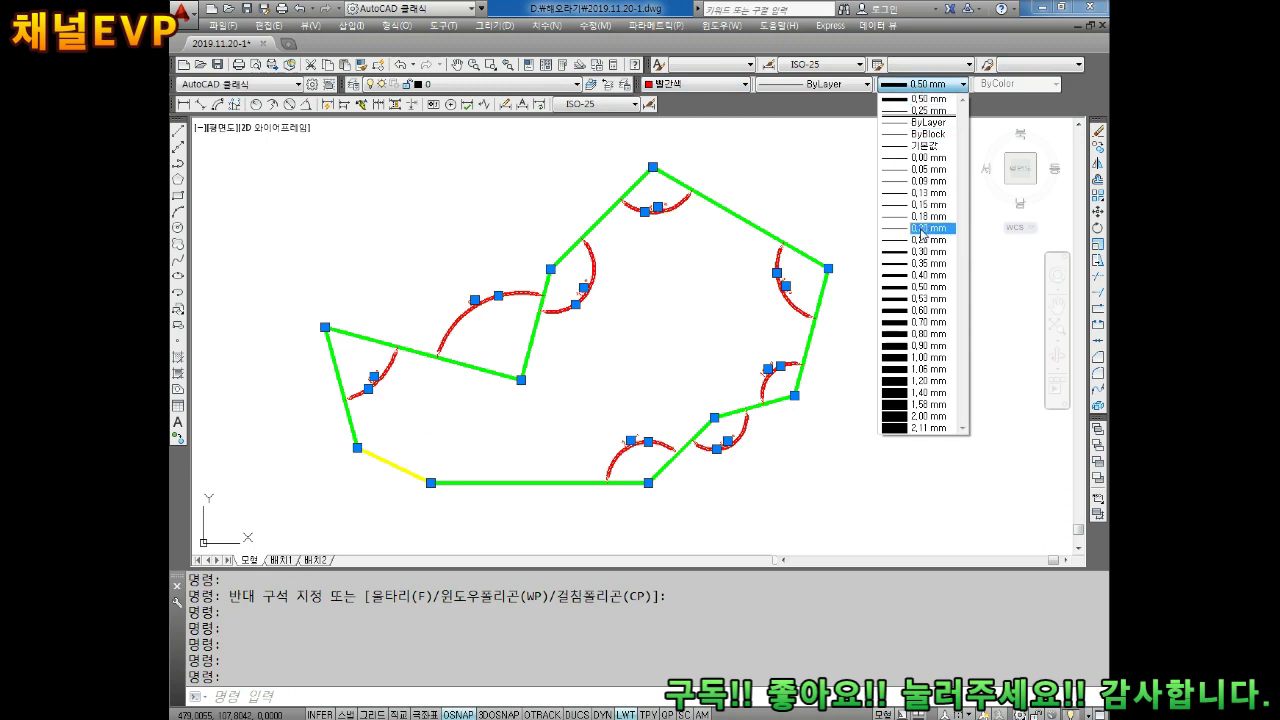
{"action": "left_click", "coordinate": [925, 287]}
{"action": "key", "text": "Escape"}
{"action": "key", "text": "Escape"}
{"action": "key", "text": "Escape"}
{"action": "key", "text": "Escape"}
{"action": "key", "text": "Escape"}
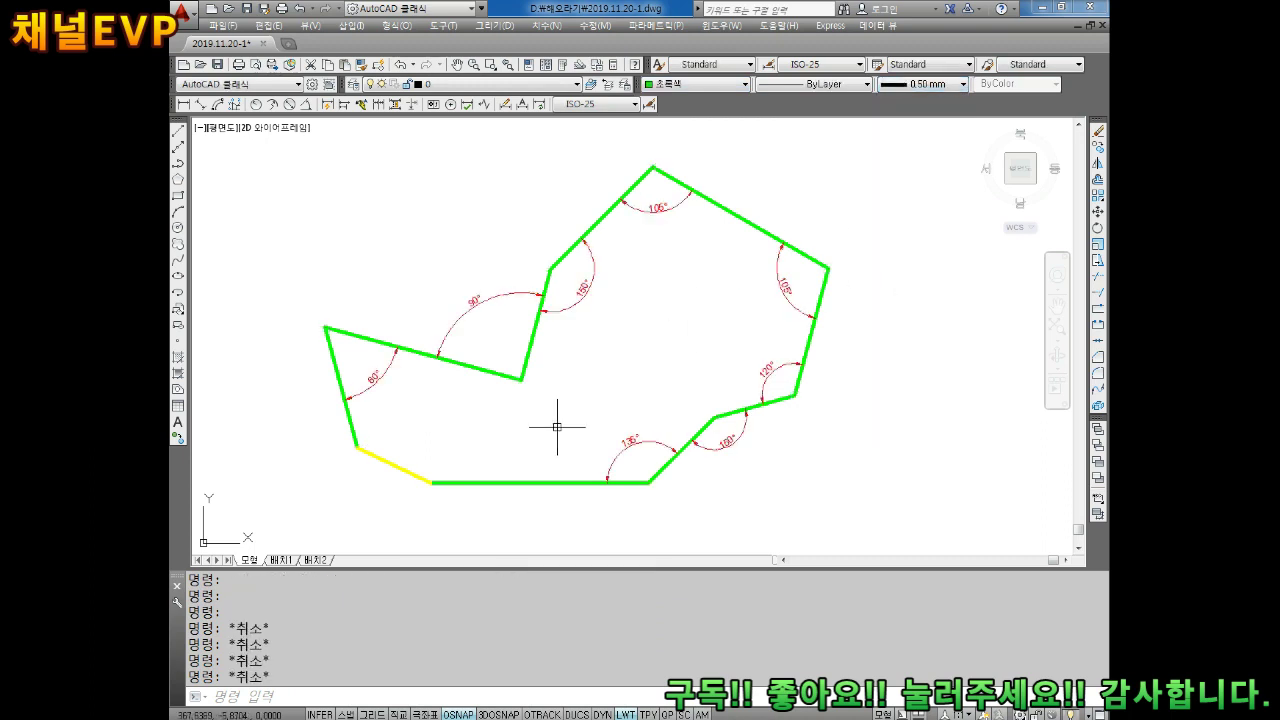
{"action": "key", "text": "Escape"}
{"action": "key", "text": "Escape"}
- Set red and 0.25 mm as the current colour and lineweight for new objects
{"action": "left_click", "coordinate": [673, 85]}
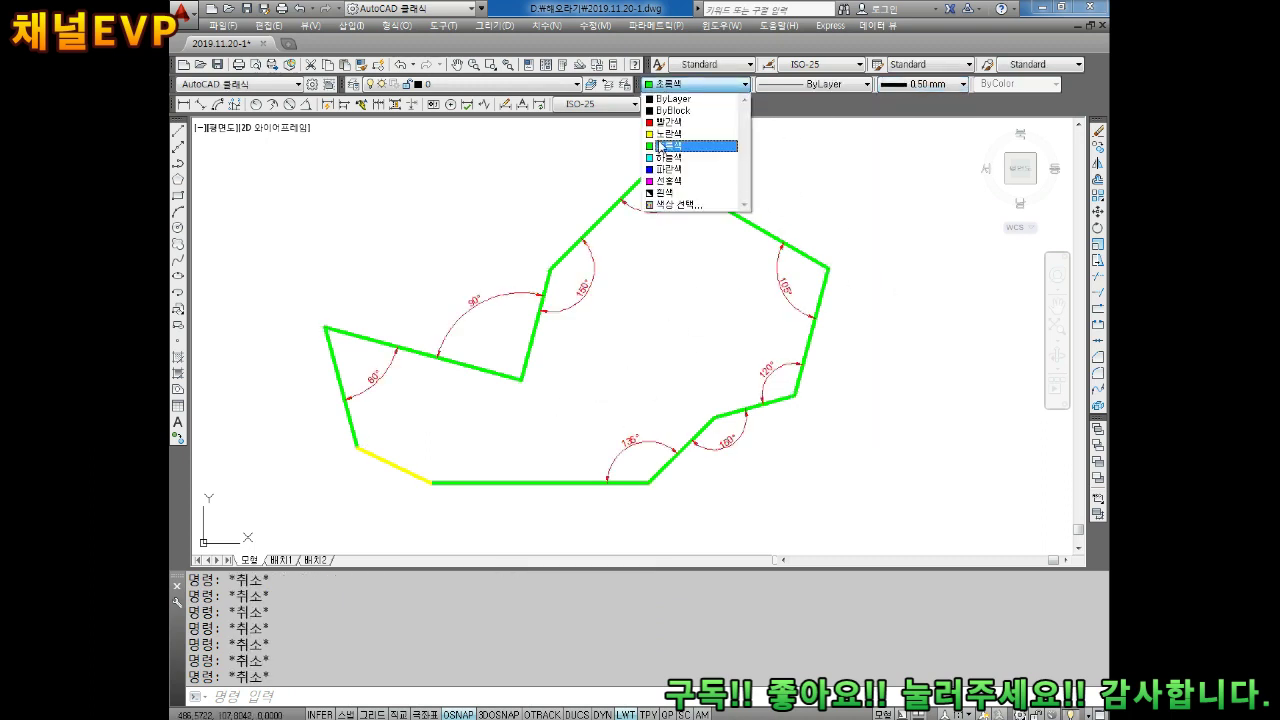
{"action": "left_click", "coordinate": [666, 122]}
{"action": "left_click", "coordinate": [921, 84]}
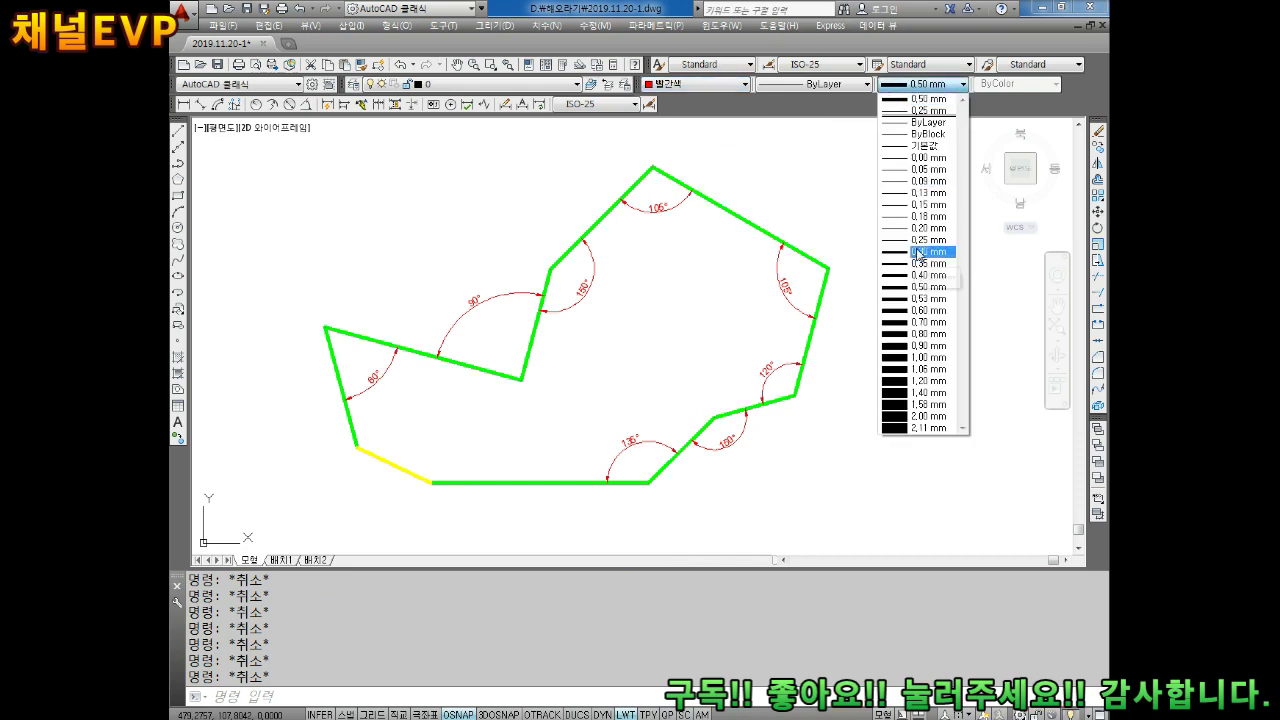
{"action": "left_click", "coordinate": [918, 241]}
{"action": "middle_click_drag", "start_coordinate": [798, 310], "coordinate": [808, 274]}
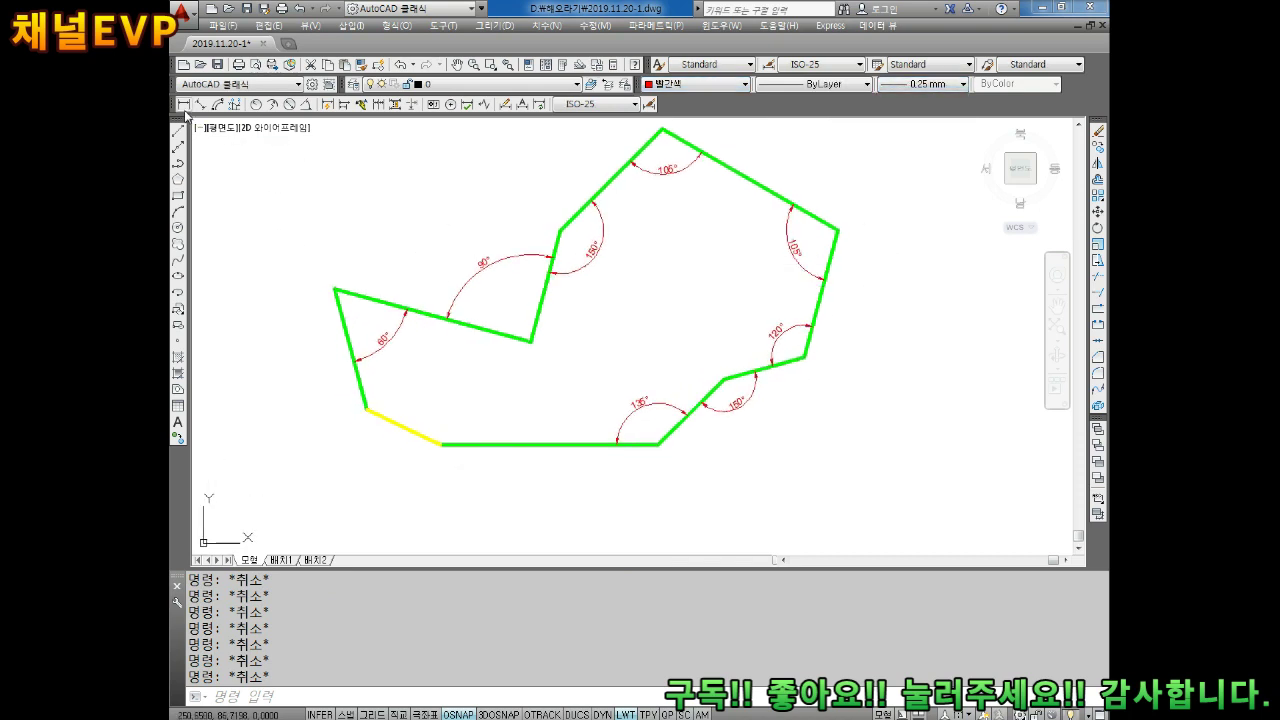
- Add aligned dimensions of 80.1 on the bottom edge and 34.2 on the slanted edge
{"action": "left_click", "coordinate": [204, 110]}
{"action": "left_click", "coordinate": [441, 444]}
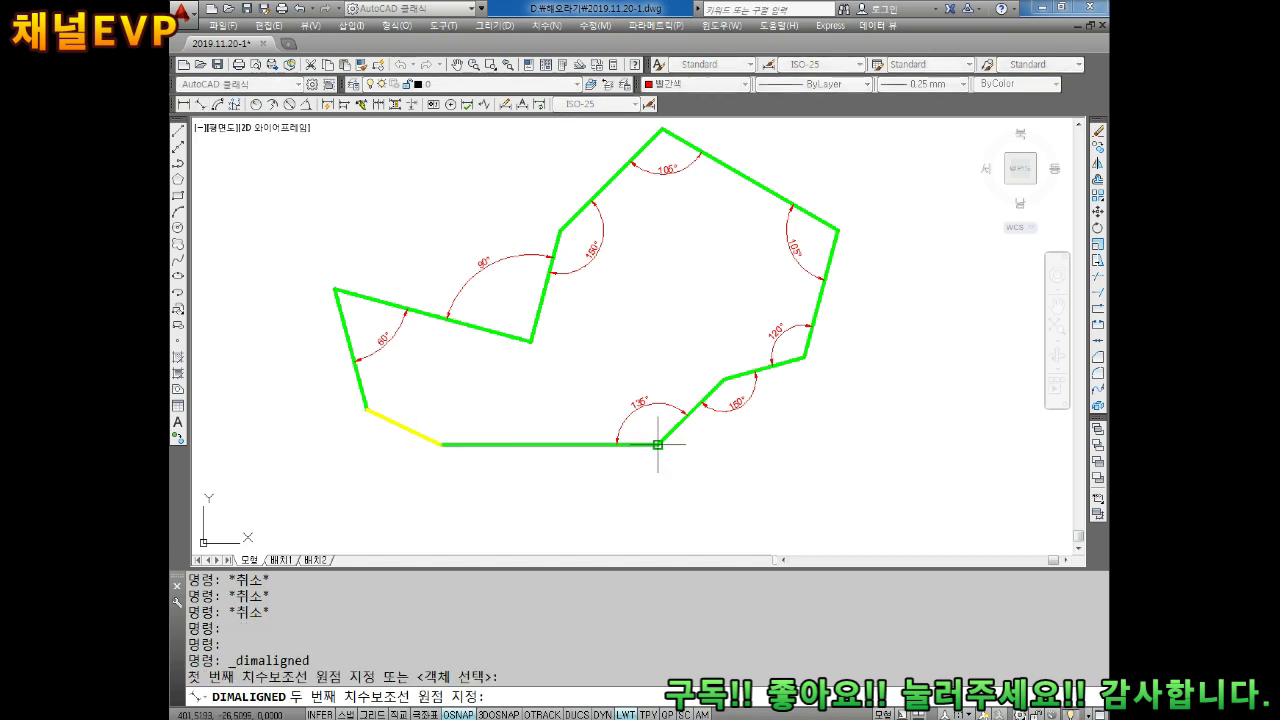
{"action": "left_click", "coordinate": [657, 444]}
{"action": "left_click", "coordinate": [614, 485]}
{"action": "key", "text": "Return"}
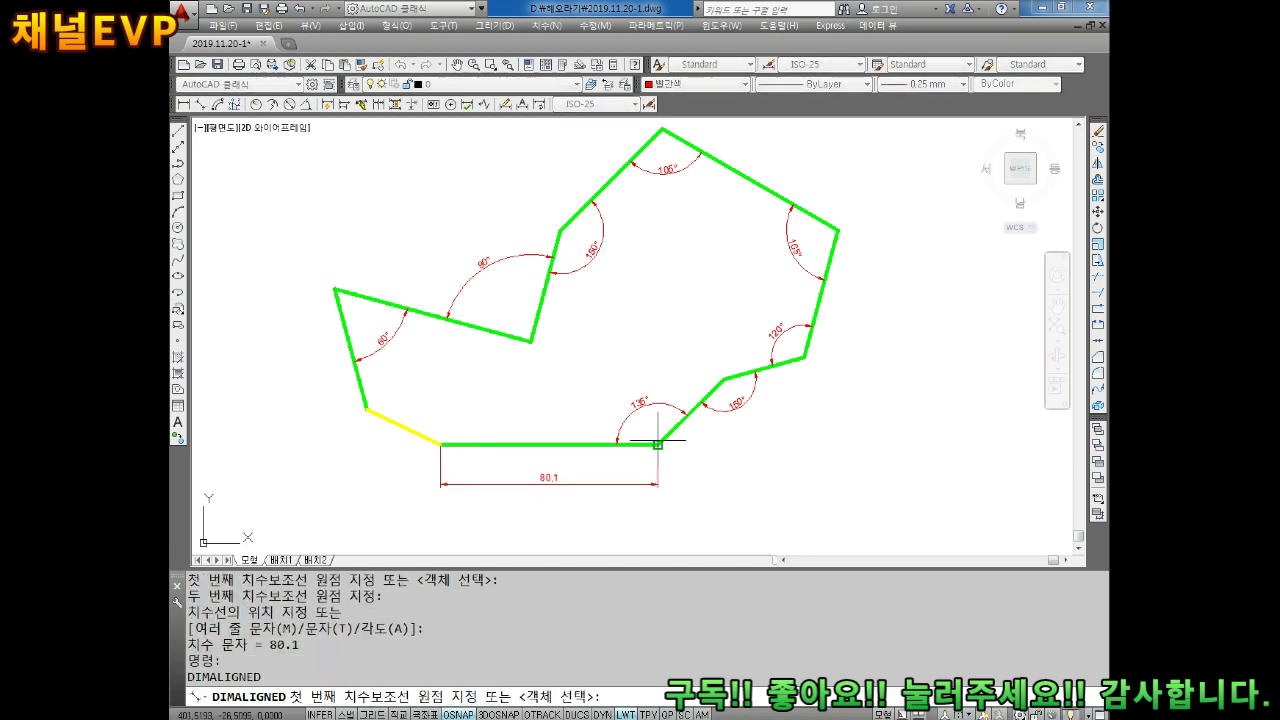
{"action": "left_click", "coordinate": [657, 444]}
{"action": "left_click", "coordinate": [723, 378]}
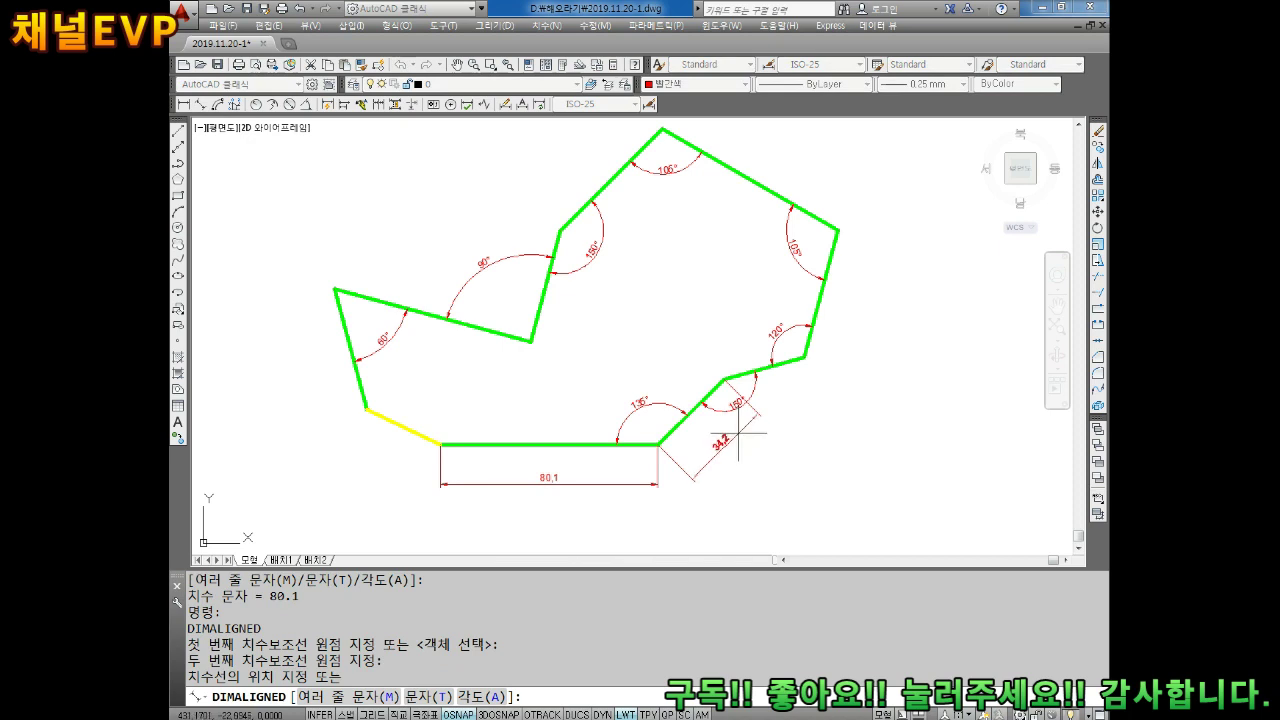
{"action": "left_click", "coordinate": [738, 436]}
- Dimension the short edge at 30.6 and the right edge at 48.6
{"action": "key", "text": "Return"}
{"action": "left_click", "coordinate": [803, 357]}
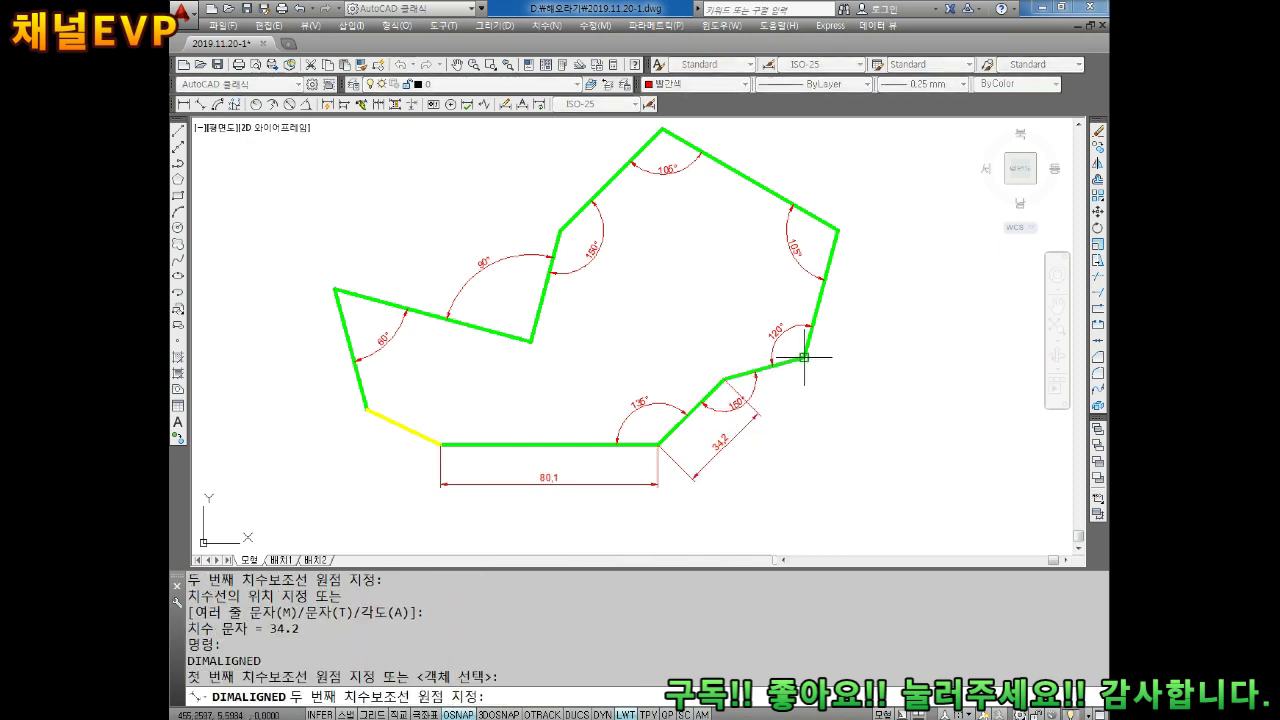
{"action": "left_click", "coordinate": [810, 360]}
{"action": "key", "text": "Escape"}
{"action": "key", "text": "Return"}
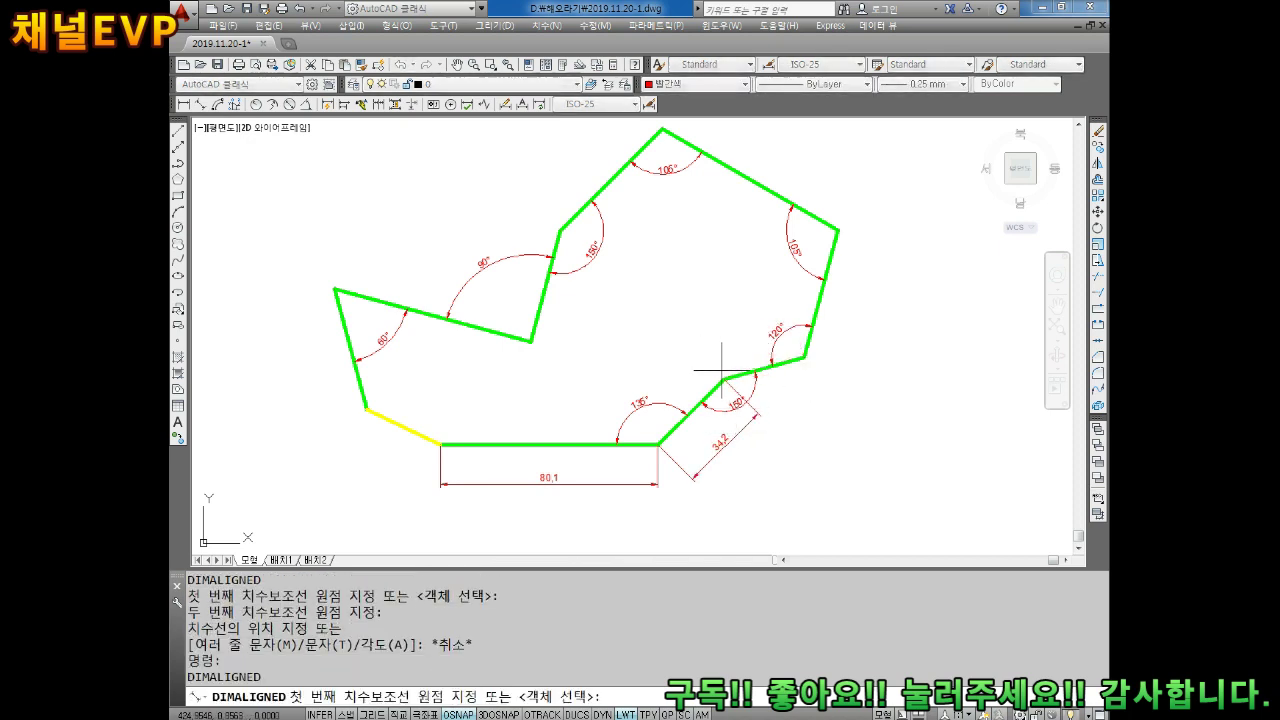
{"action": "left_click", "coordinate": [723, 378]}
{"action": "left_click", "coordinate": [803, 357]}
{"action": "left_click", "coordinate": [754, 325]}
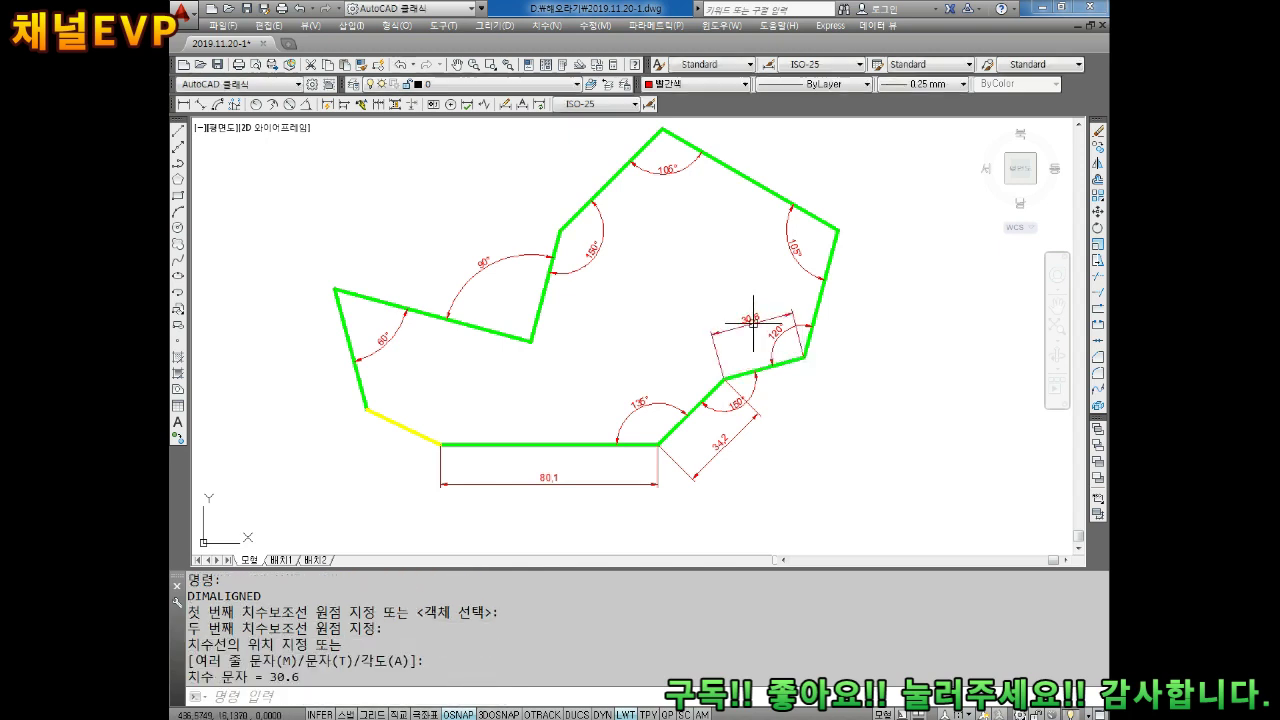
{"action": "scroll", "coordinate": [770, 310], "scroll_direction": "up", "scroll_amount": 2}
{"action": "key", "text": "Return"}
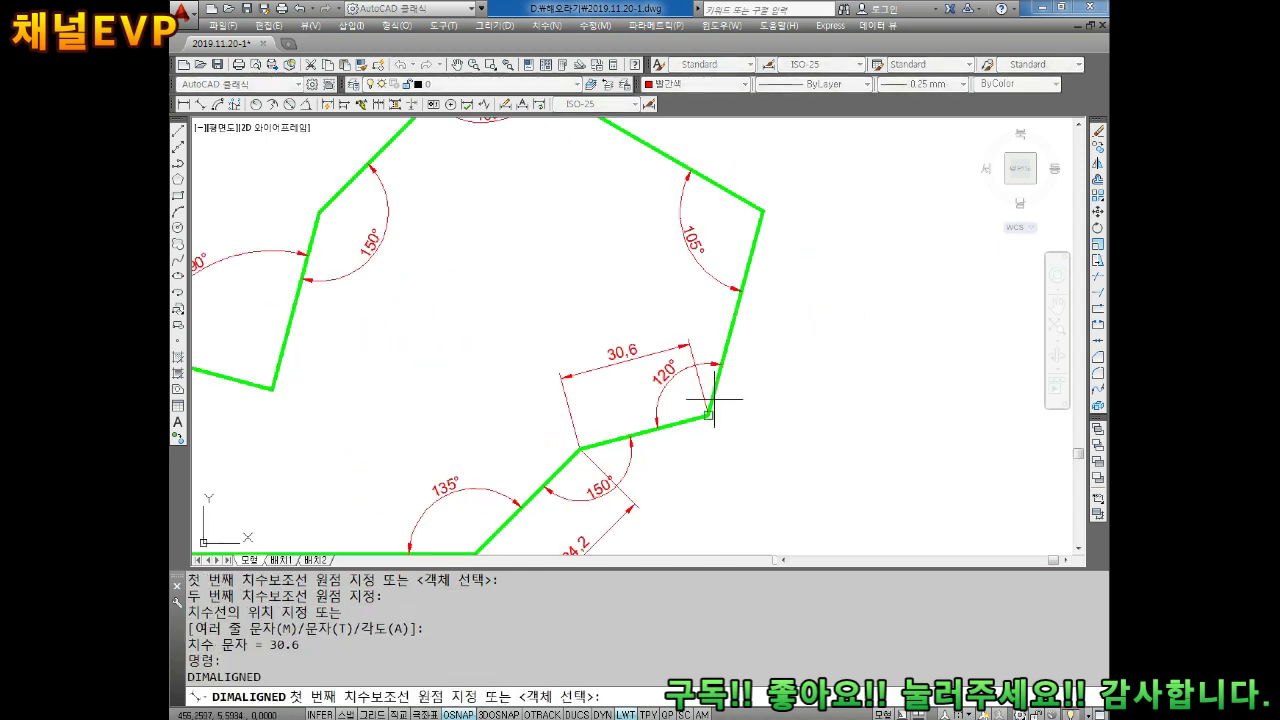
{"action": "left_click", "coordinate": [708, 414]}
{"action": "left_click", "coordinate": [760, 212]}
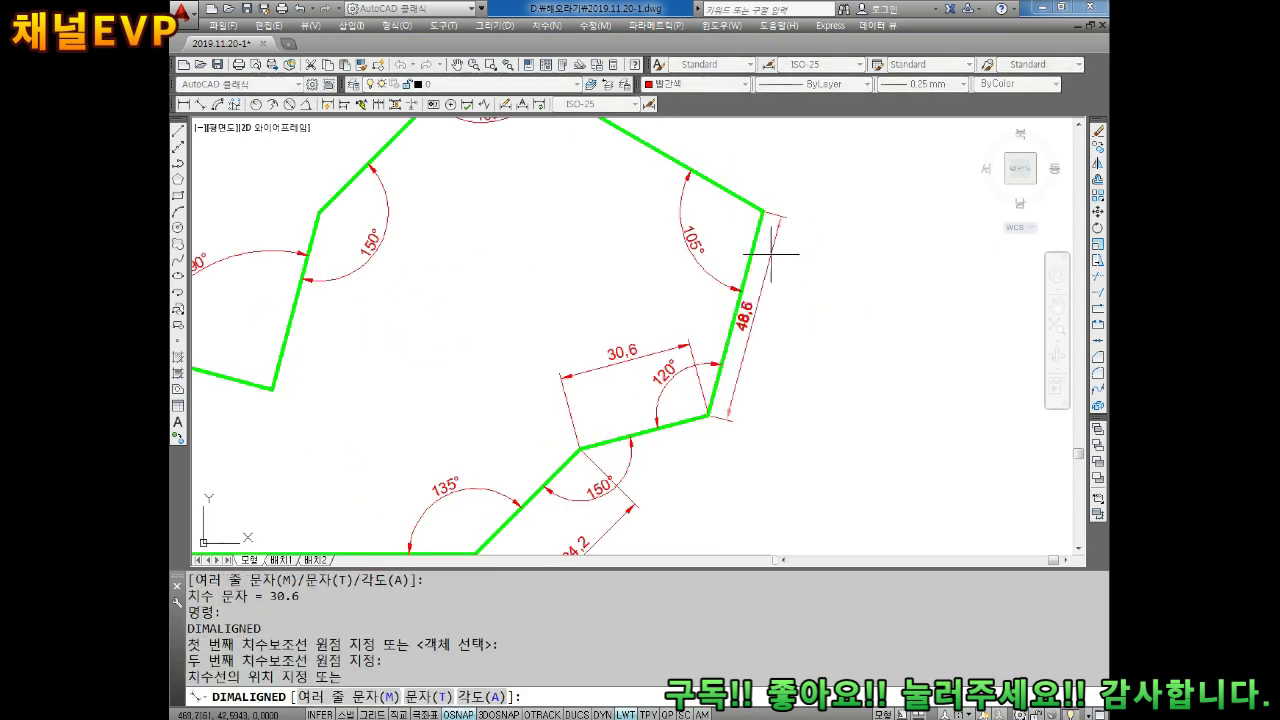
{"action": "left_click", "coordinate": [808, 282]}
- Add aligned dimensions of 74.7 on the upper-right edge and 53.1 on the upper-left edge
{"action": "key", "text": "Return"}
{"action": "middle_click_drag", "start_coordinate": [580, 116], "coordinate": [599, 248]}
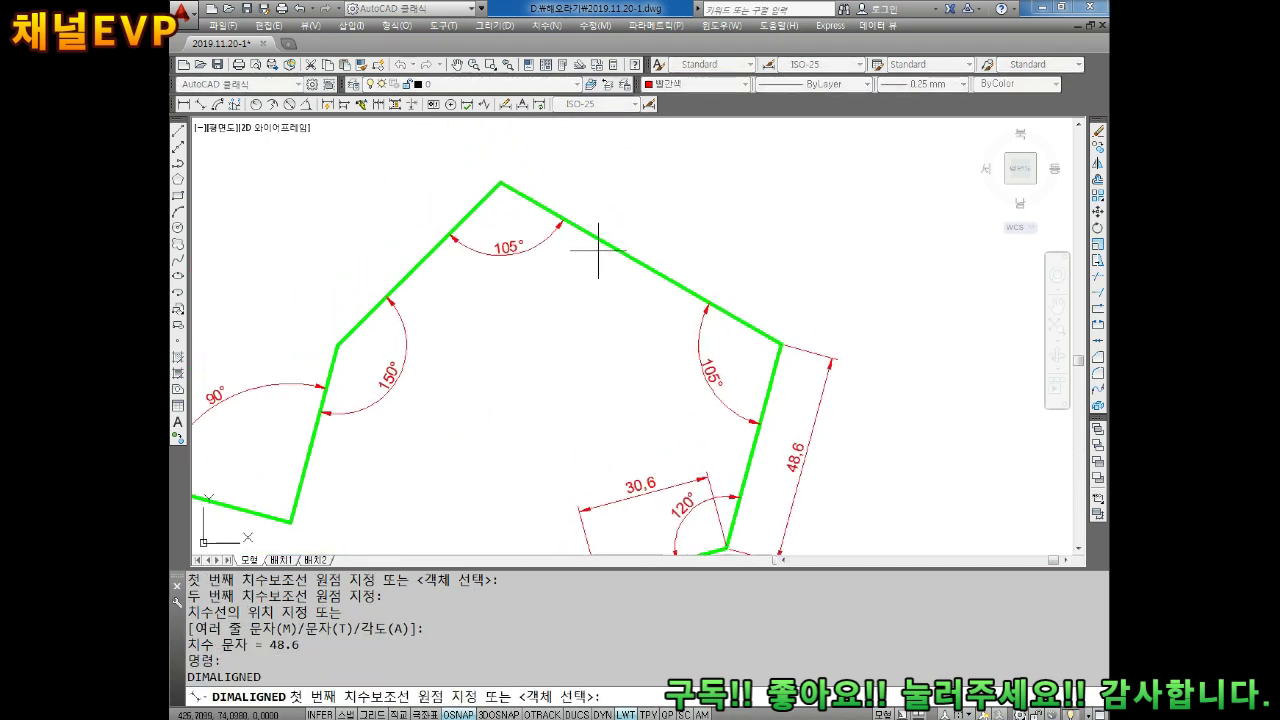
{"action": "left_click", "coordinate": [501, 182]}
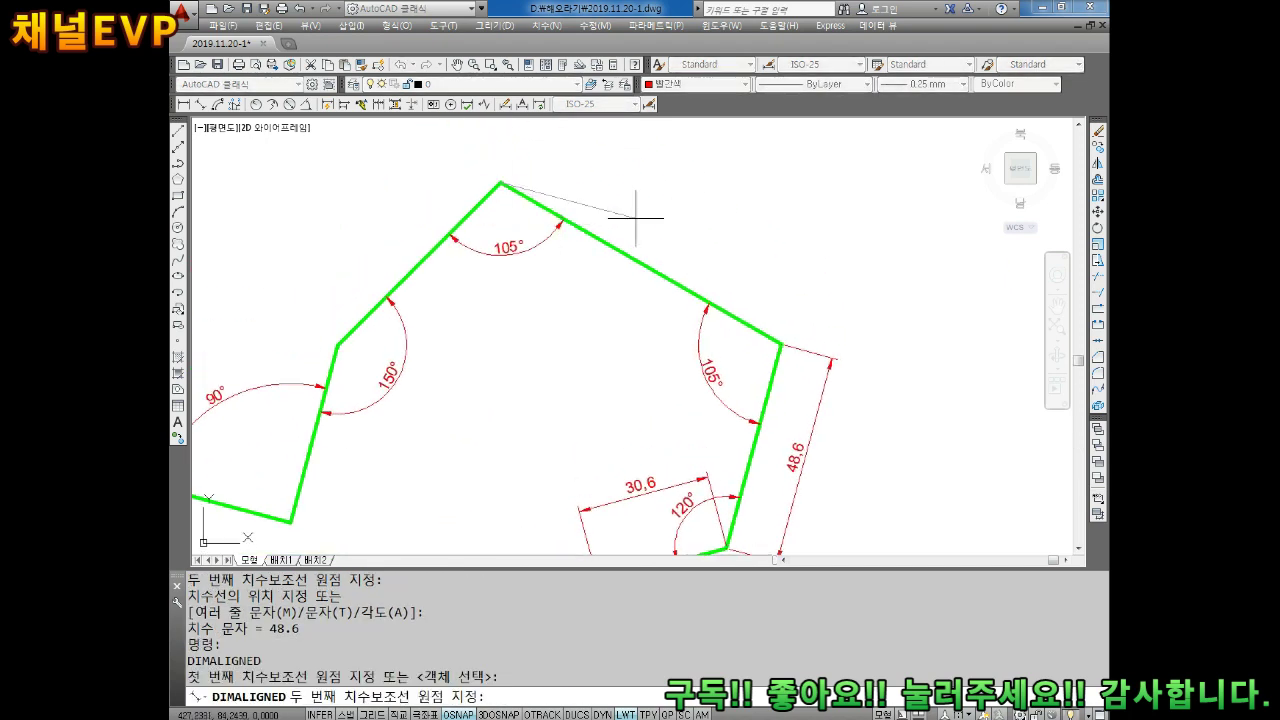
{"action": "left_click", "coordinate": [781, 344]}
{"action": "left_click", "coordinate": [763, 266]}
{"action": "middle_click_drag", "start_coordinate": [470, 271], "coordinate": [535, 261]}
{"action": "key", "text": "Return"}
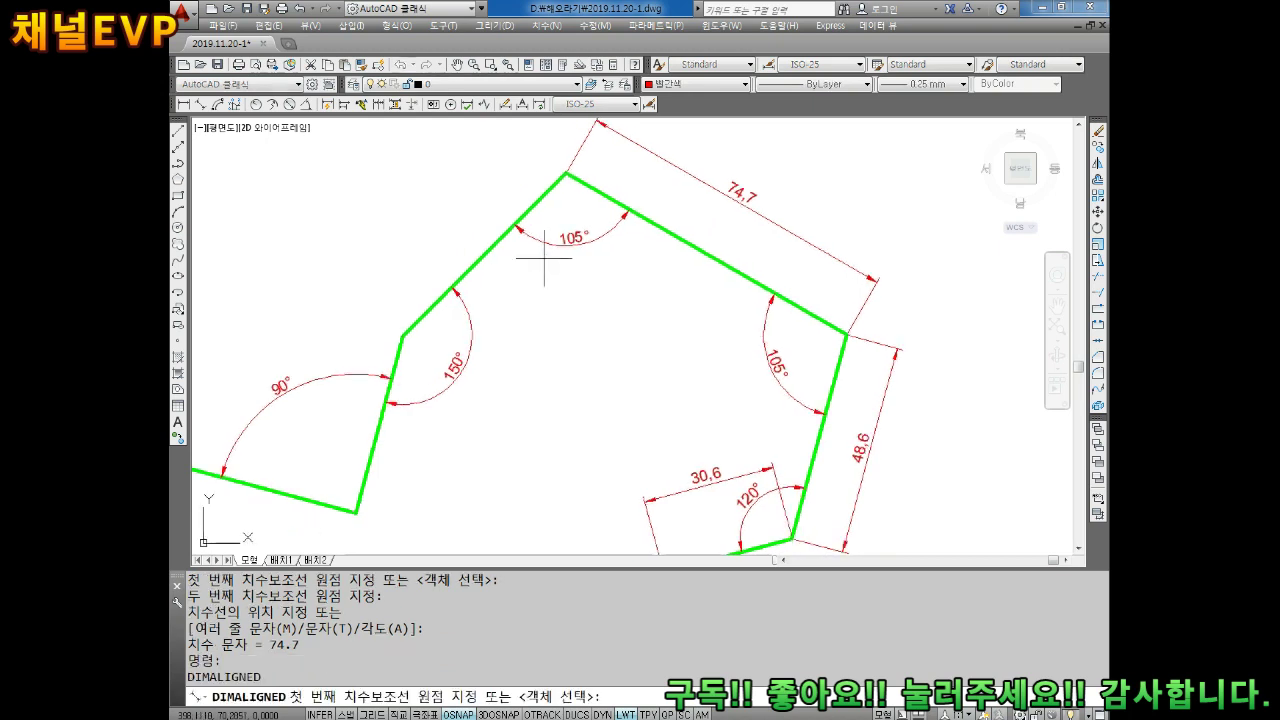
{"action": "left_click", "coordinate": [403, 335]}
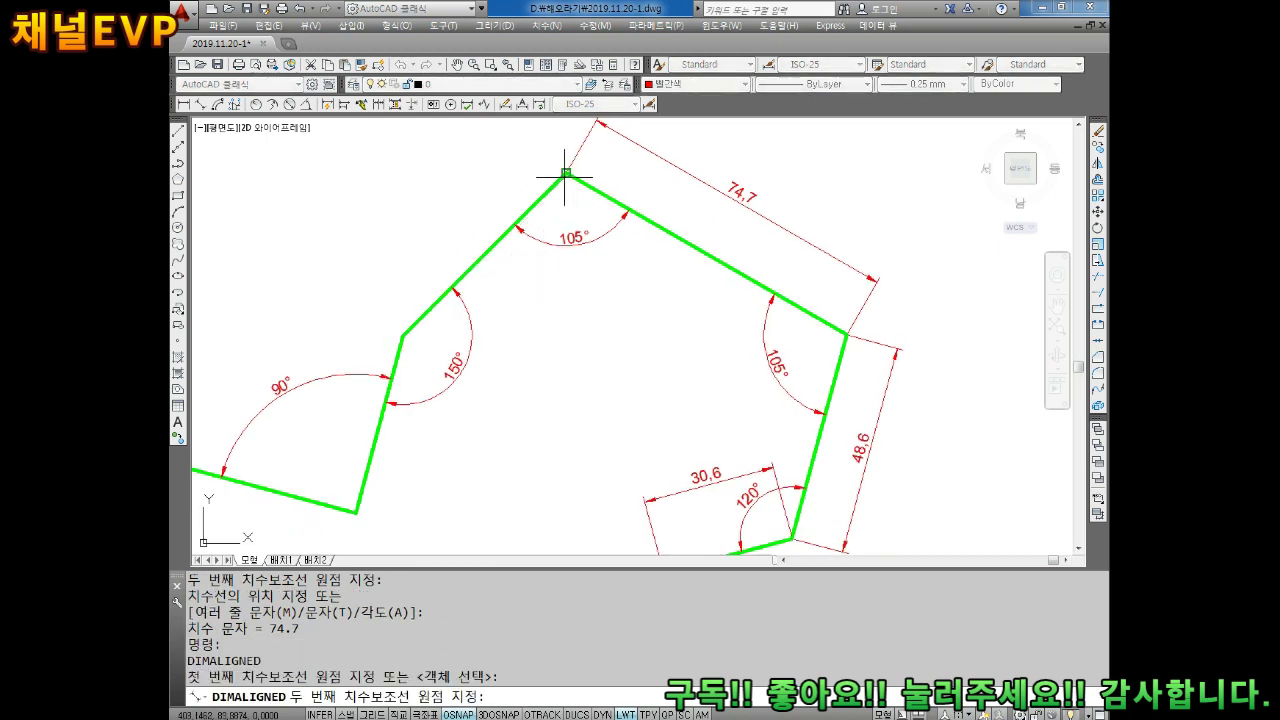
{"action": "left_click", "coordinate": [566, 173]}
{"action": "left_click", "coordinate": [440, 237]}
- Dimension the inner edge at 42.3 and the lower-left edge at 74.7
{"action": "middle_click_drag", "start_coordinate": [440, 237], "coordinate": [494, 170]}
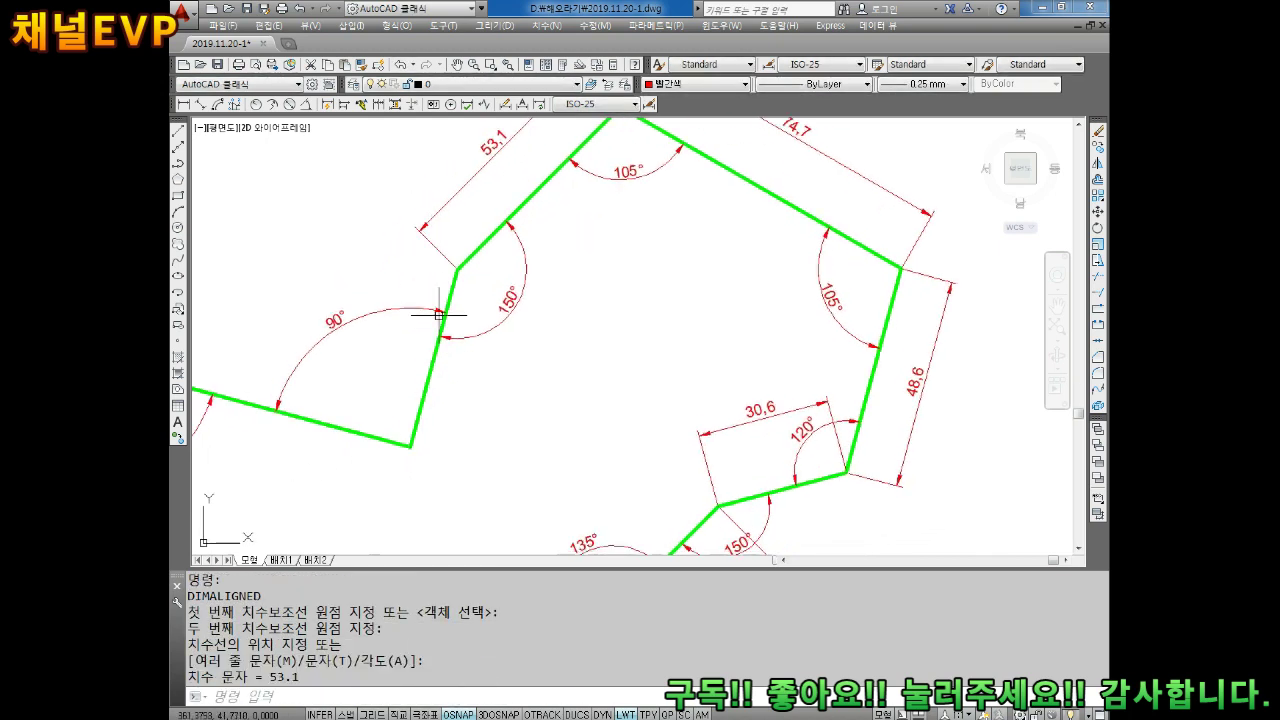
{"action": "key", "text": "Return"}
{"action": "left_click", "coordinate": [409, 448]}
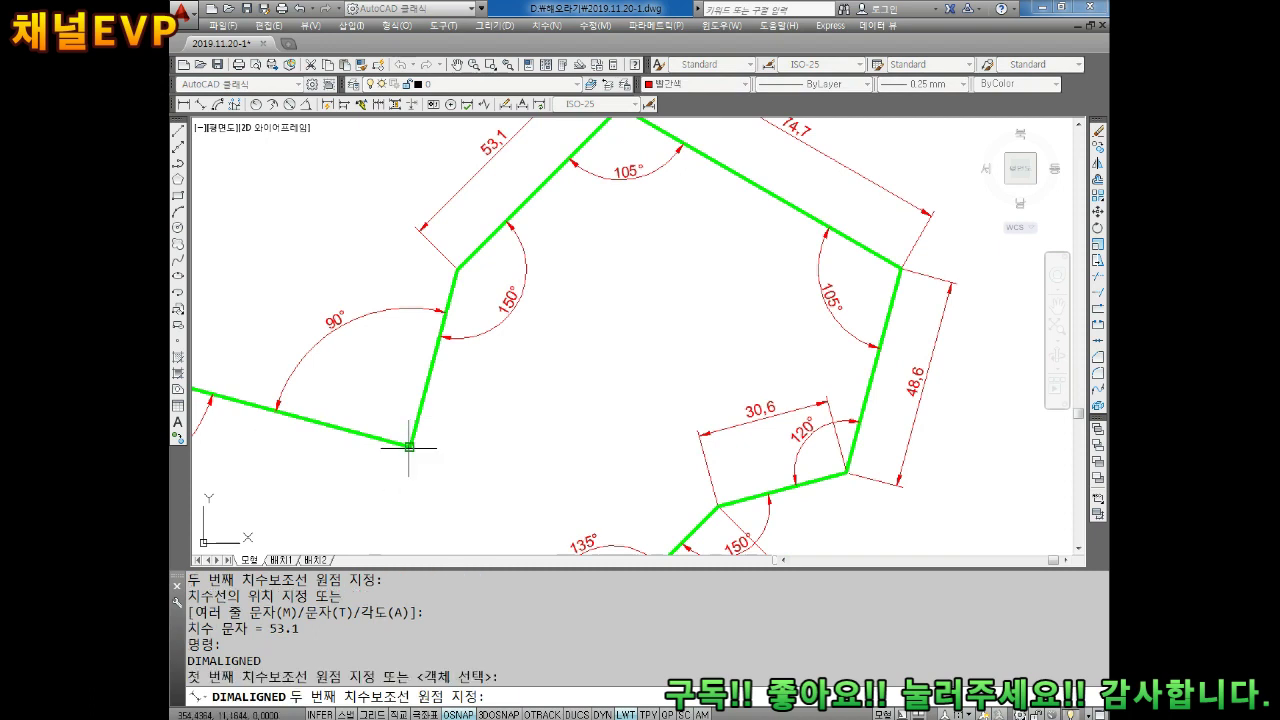
{"action": "left_click", "coordinate": [458, 269]}
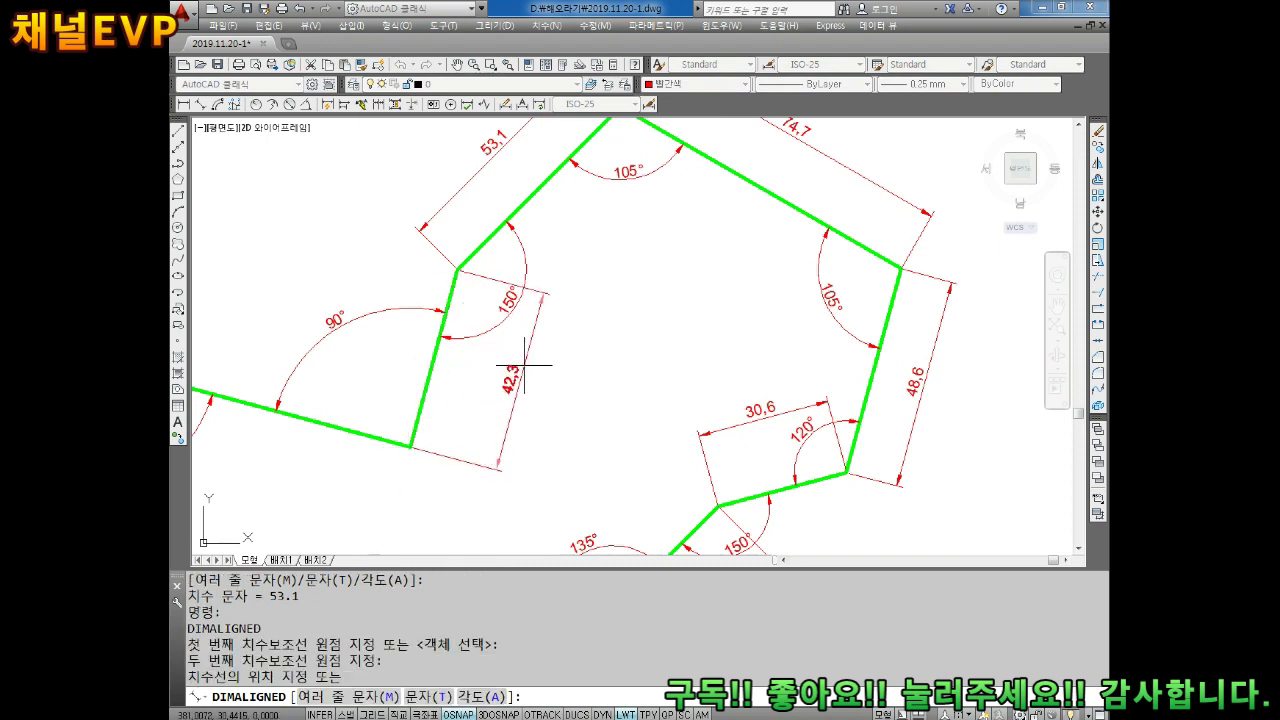
{"action": "left_click", "coordinate": [510, 357]}
{"action": "middle_click_drag", "start_coordinate": [510, 357], "coordinate": [645, 332]}
{"action": "key", "text": "Return"}
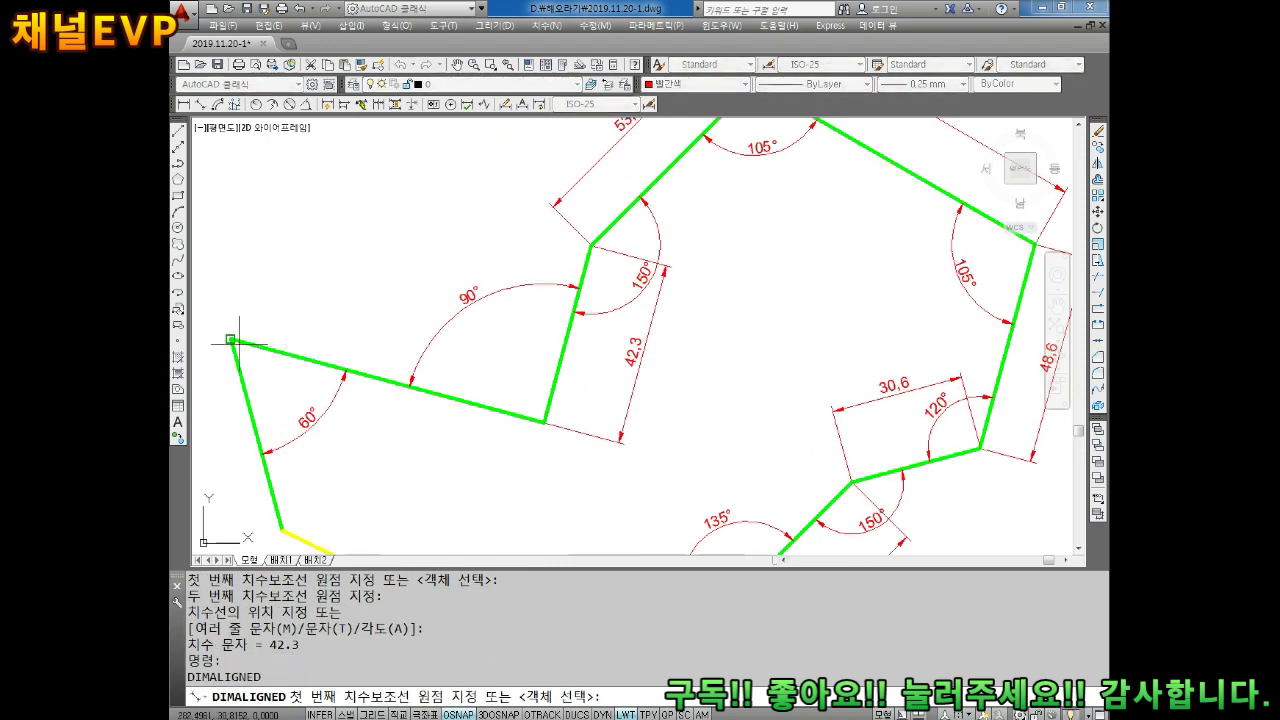
{"action": "left_click", "coordinate": [231, 340]}
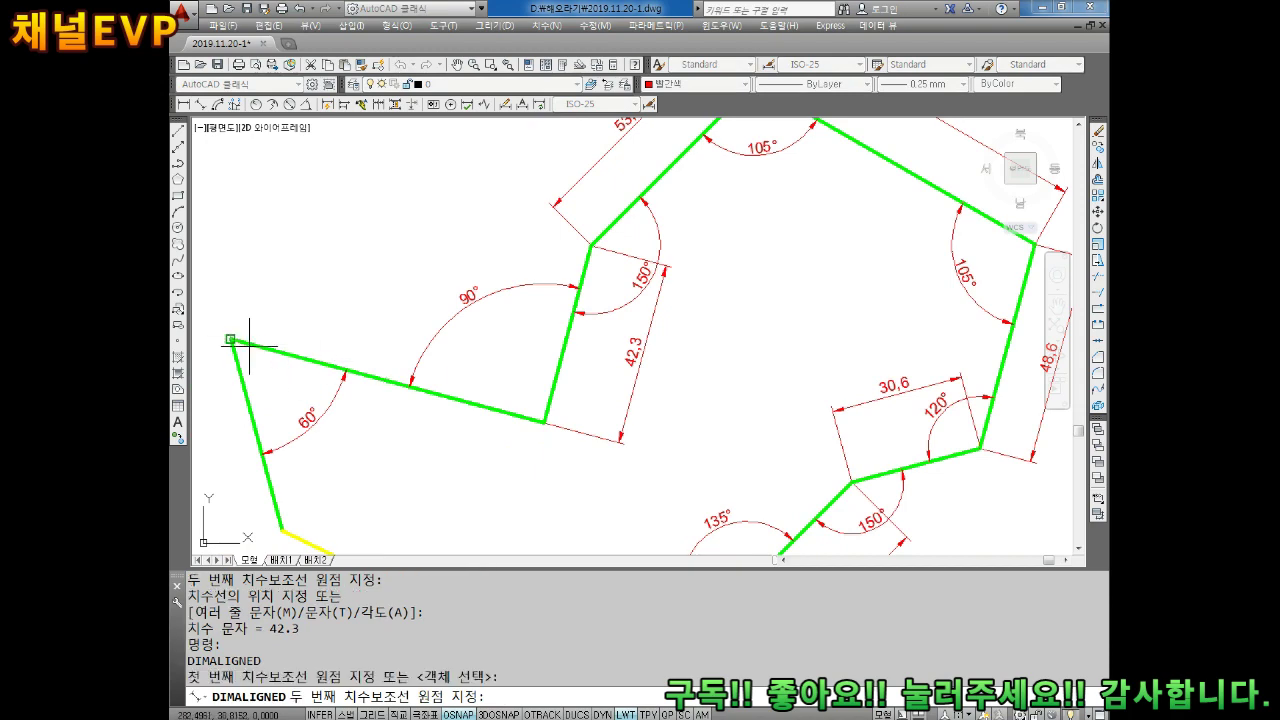
{"action": "left_click", "coordinate": [544, 422]}
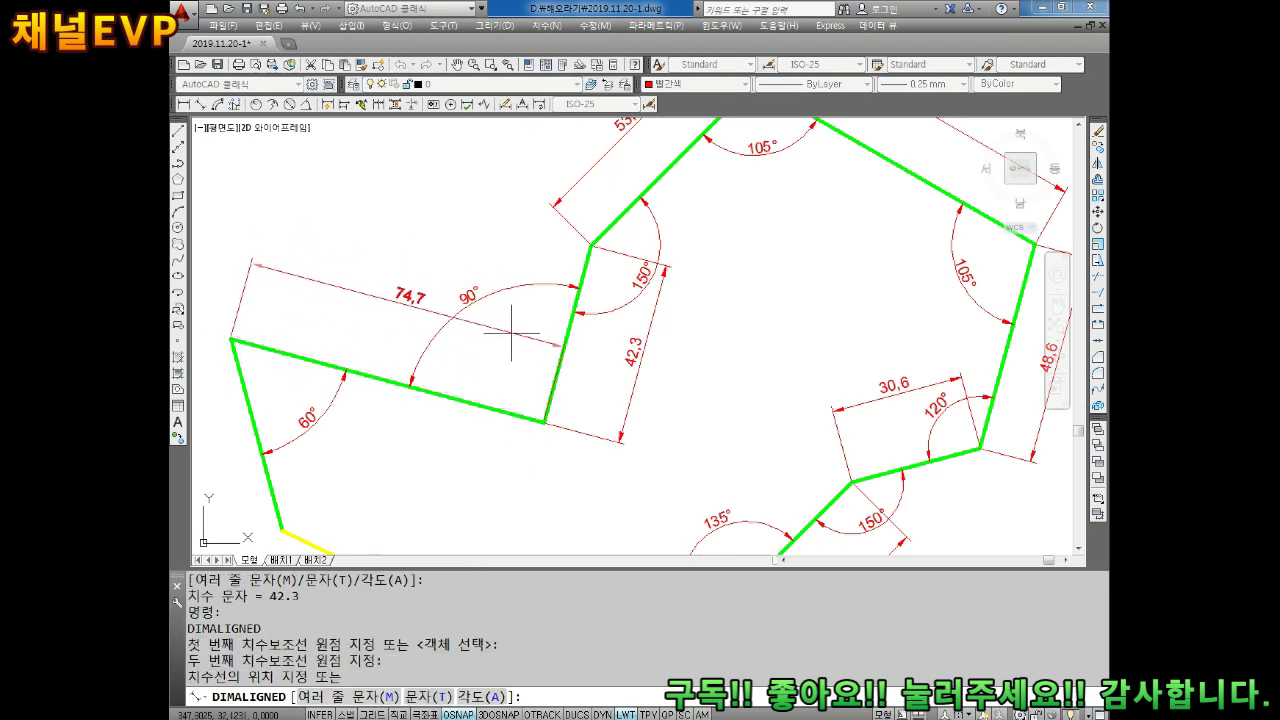
{"action": "left_click", "coordinate": [420, 308]}
- Add the 45.9 aligned dimension along the left edge
{"action": "middle_click_drag", "start_coordinate": [423, 337], "coordinate": [333, 356]}
{"action": "key", "text": "space"}
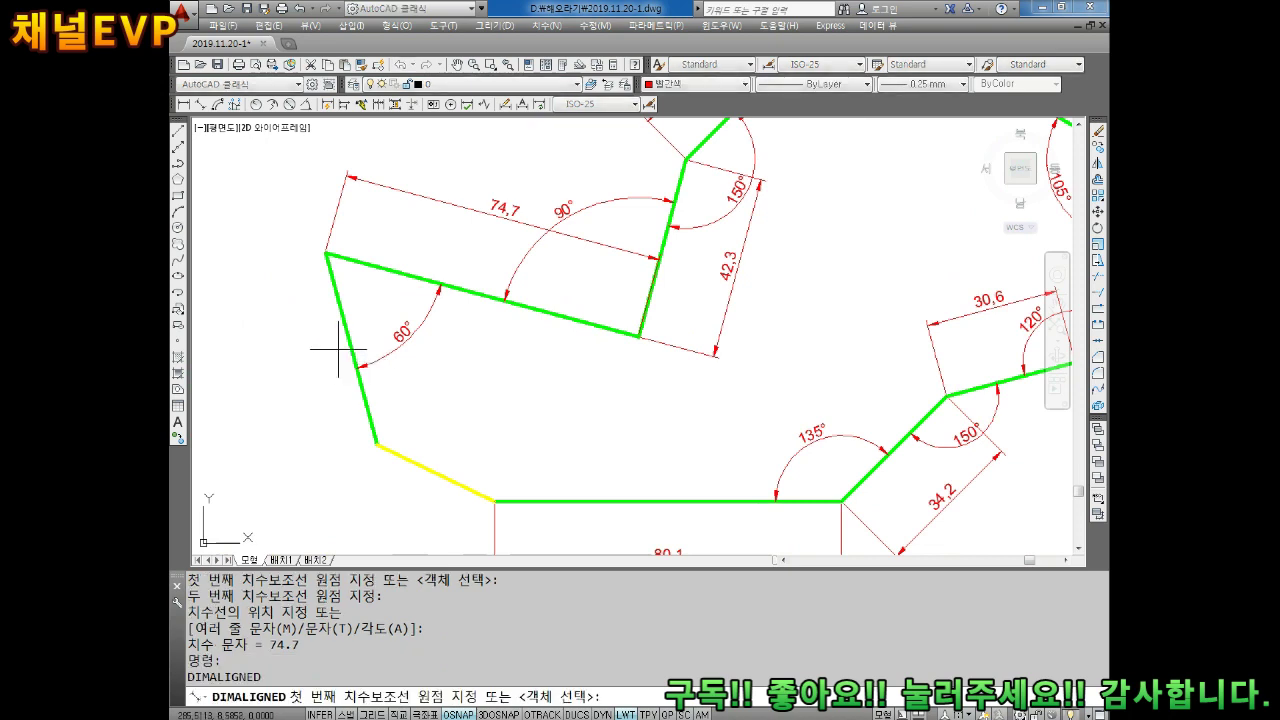
{"action": "left_click", "coordinate": [326, 253]}
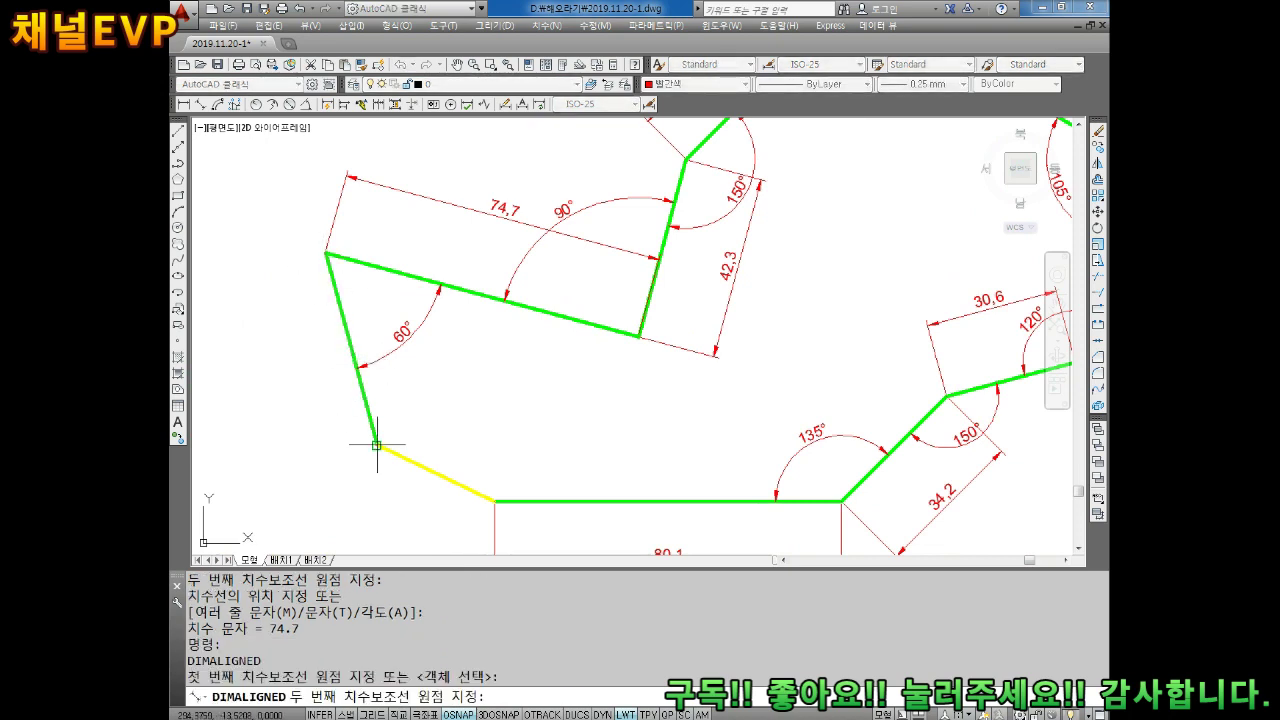
{"action": "left_click", "coordinate": [376, 445]}
{"action": "left_click", "coordinate": [322, 437]}
- Zoom out to show the whole dimensioned polygon and save the drawing
{"action": "key", "text": "Escape"}
{"action": "key", "text": "Escape"}
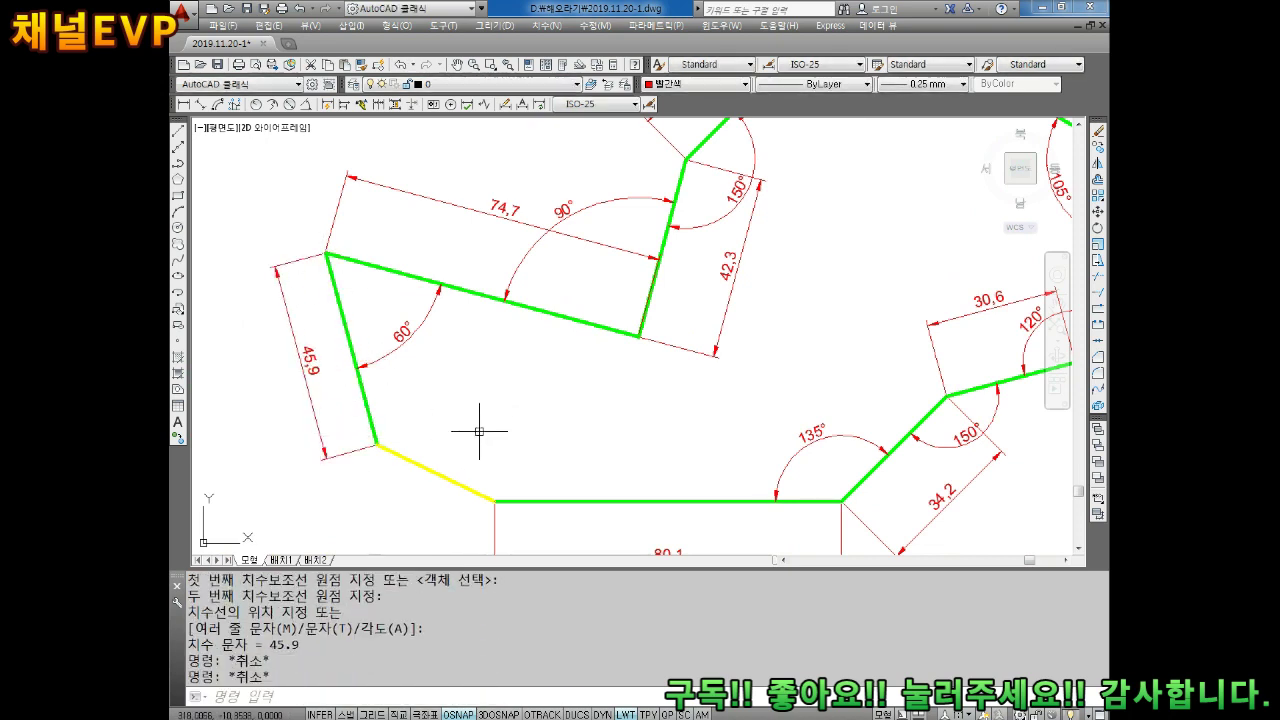
{"action": "scroll", "coordinate": [480, 420], "scroll_direction": "down", "scroll_amount": 2}
{"action": "middle_click_drag", "start_coordinate": [586, 335], "coordinate": [541, 379]}
{"action": "key", "text": "Escape"}
{"action": "key", "text": "Escape"}
{"action": "key", "text": "Escape"}
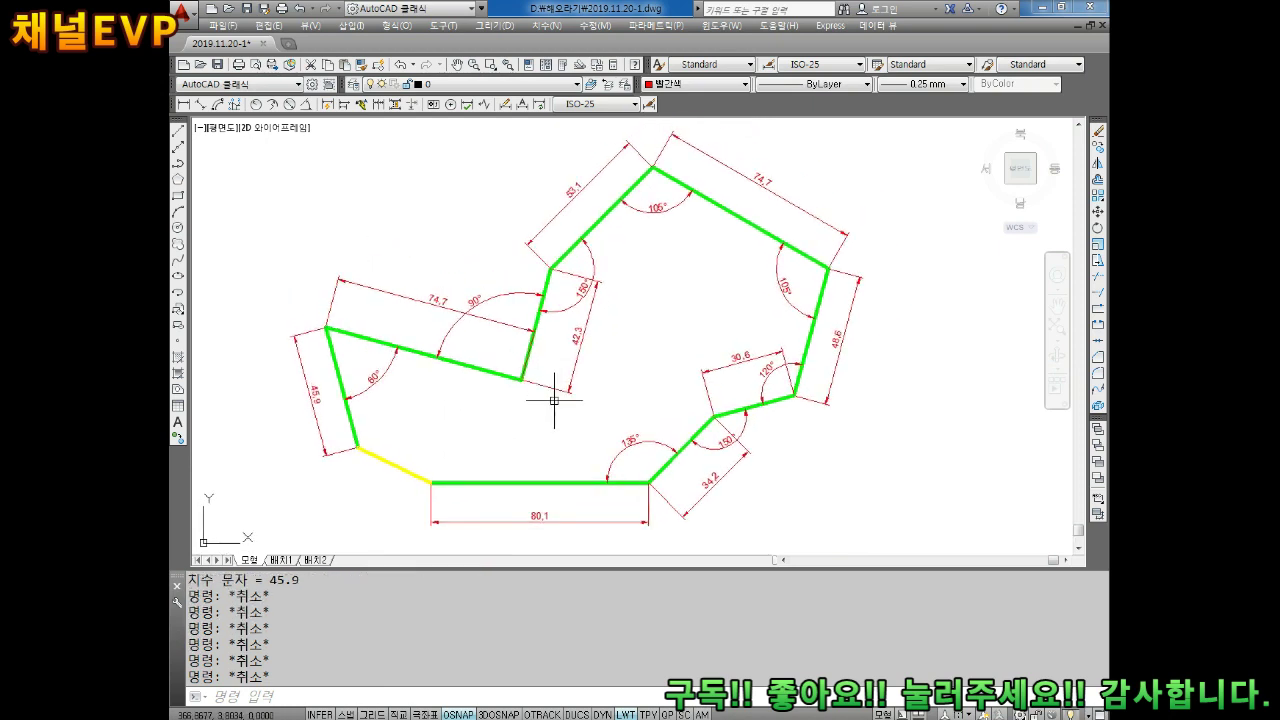
{"action": "key", "text": "ctrl+s"}
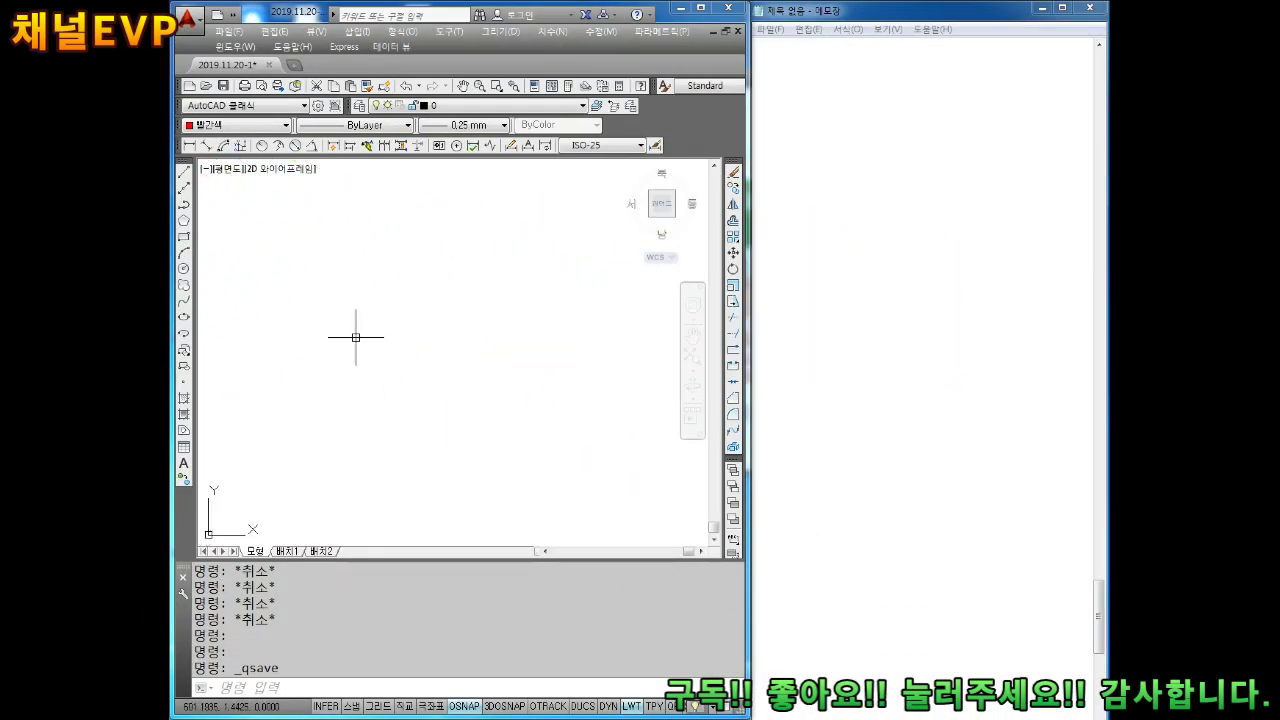
- Save the drawing again and start the LINE command with L
{"action": "key", "text": "ctrl+s"}
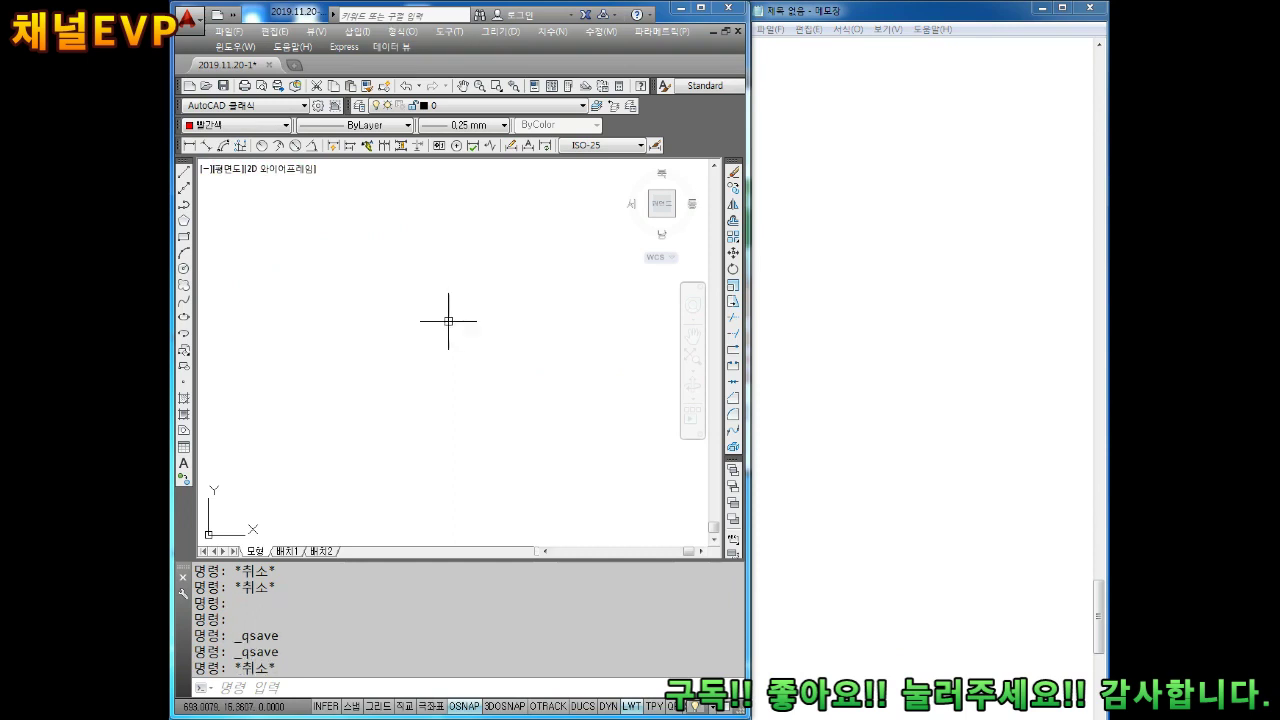
{"action": "key", "text": "Escape"}
{"action": "key", "text": "Escape"}
{"action": "key", "text": "Escape"}
{"action": "key", "text": "Escape"}
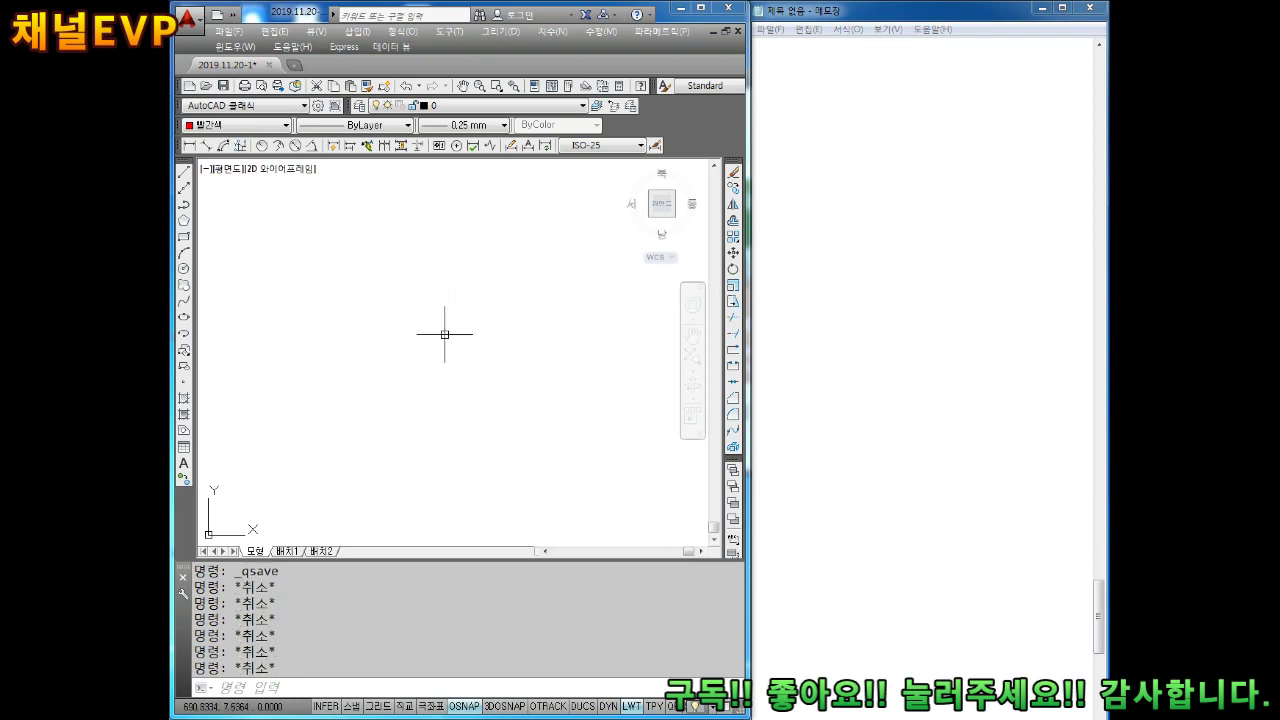
{"action": "type", "text": "L"}
{"action": "key", "text": "Return"}
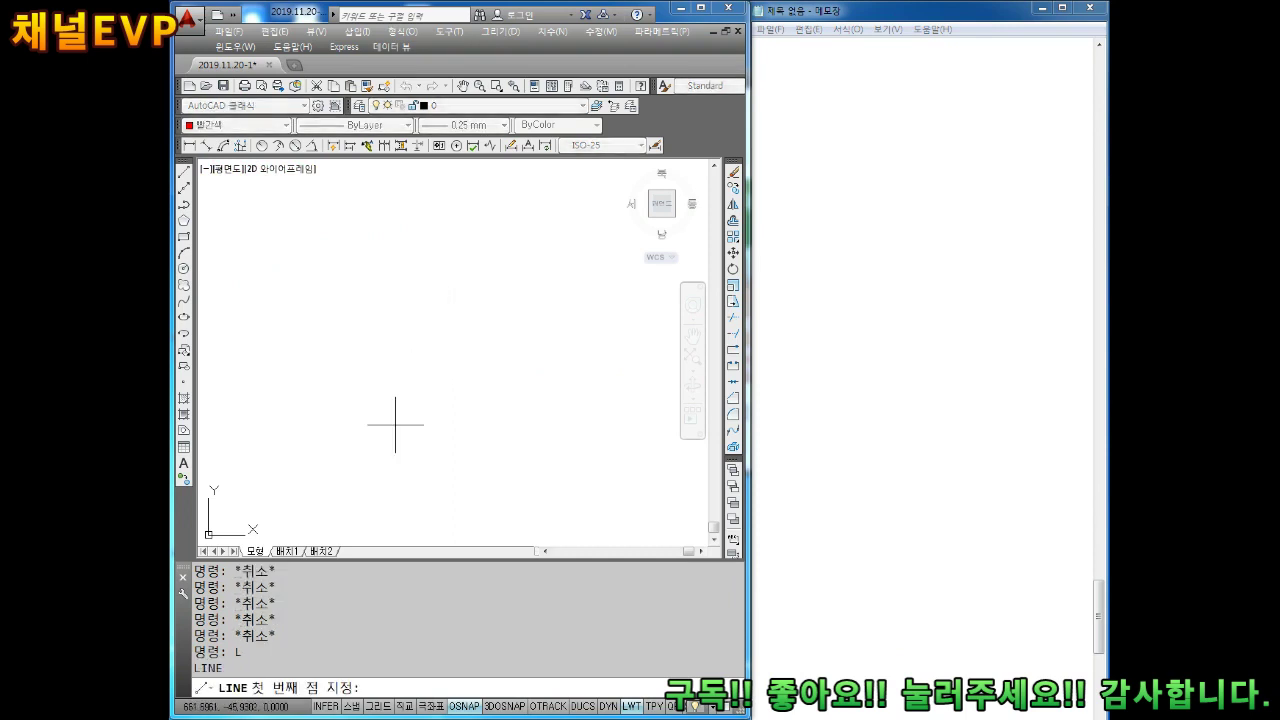
- Set the current colour to green and the lineweight to 0.50 mm
{"action": "left_click", "coordinate": [228, 125]}
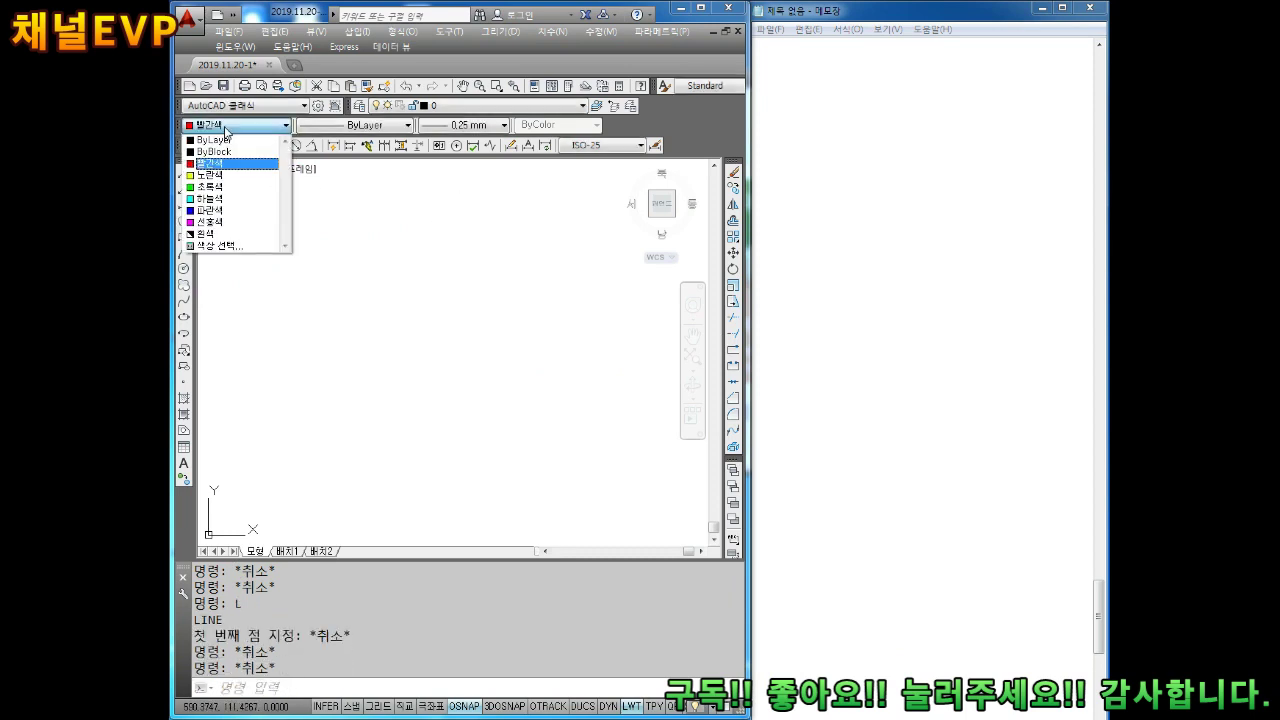
{"action": "left_click", "coordinate": [223, 188]}
{"action": "left_click", "coordinate": [504, 125]}
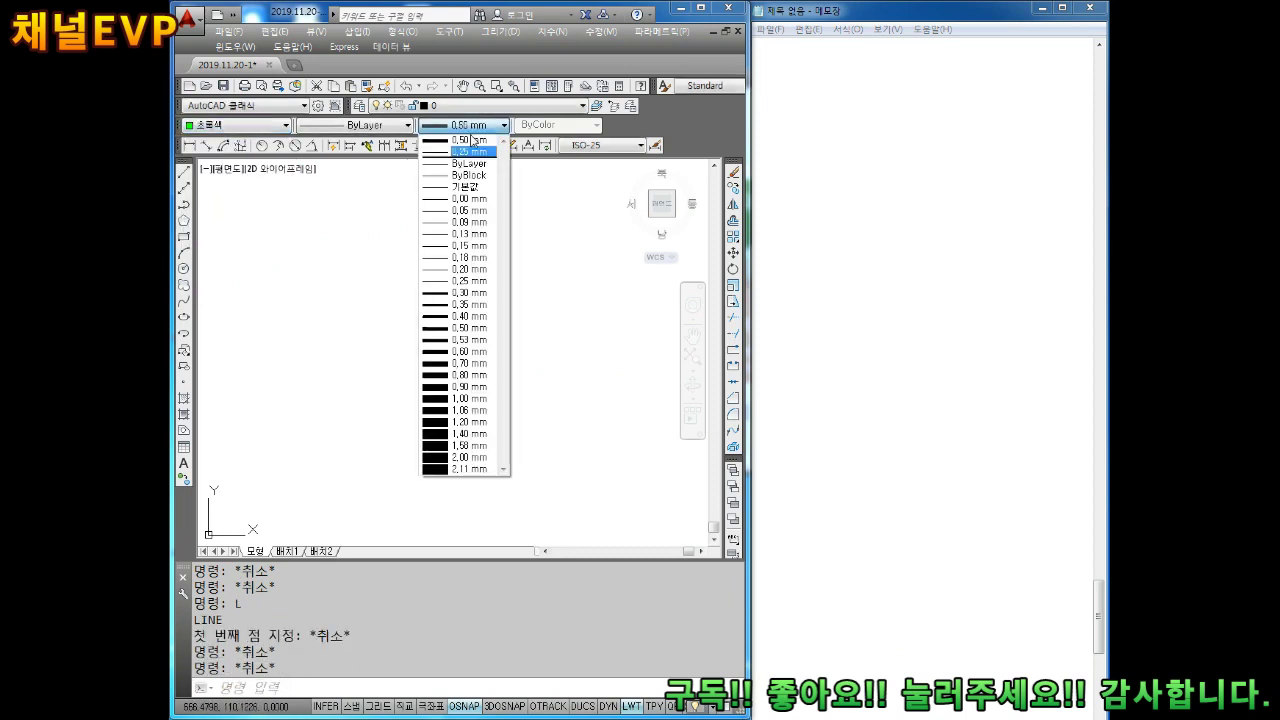
{"action": "left_click", "coordinate": [455, 328]}
{"action": "type", "text": "L"}
{"action": "key", "text": "Return"}
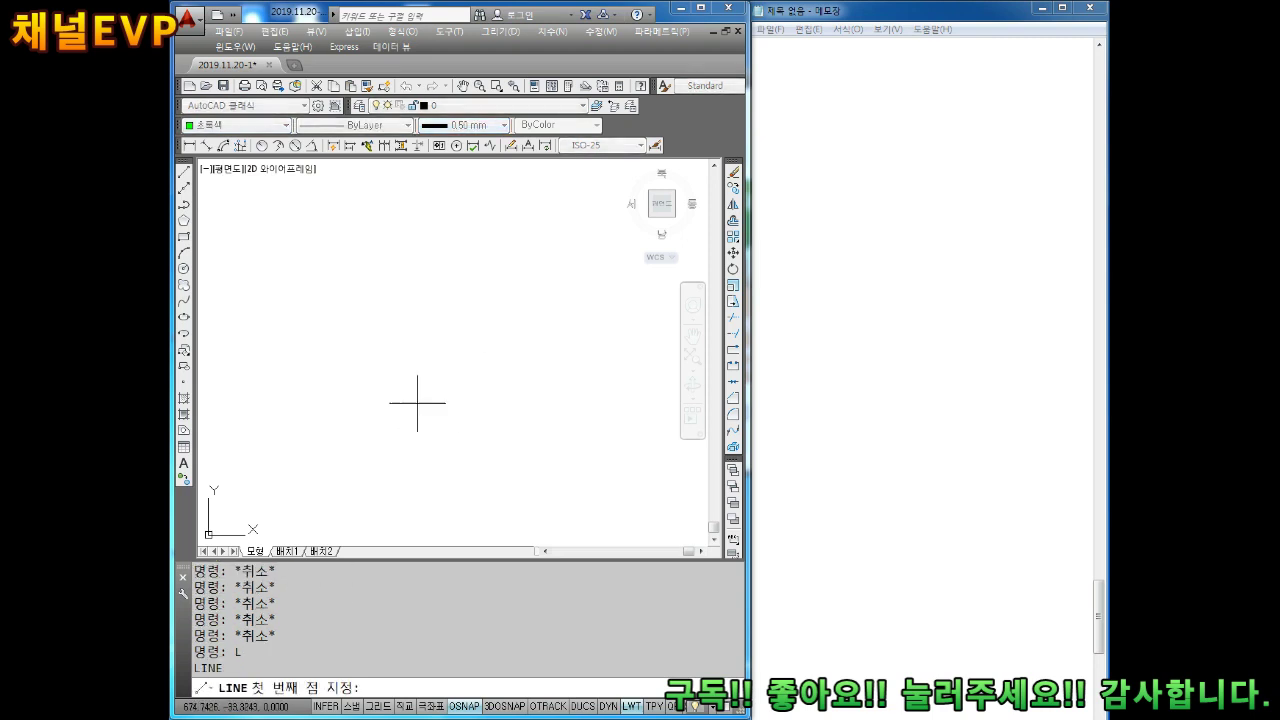
{"action": "left_click", "coordinate": [416, 416]}
{"action": "left_click", "coordinate": [802, 67]}
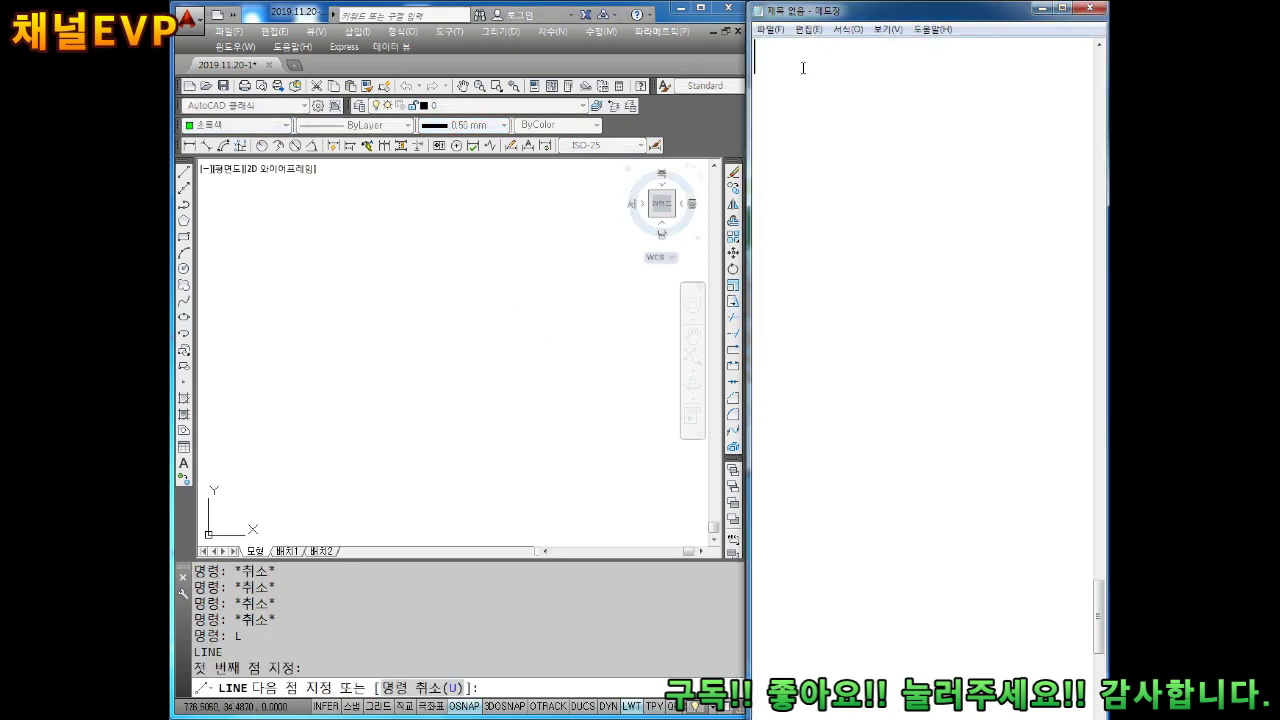
{"action": "type", "text": "임의점 "}
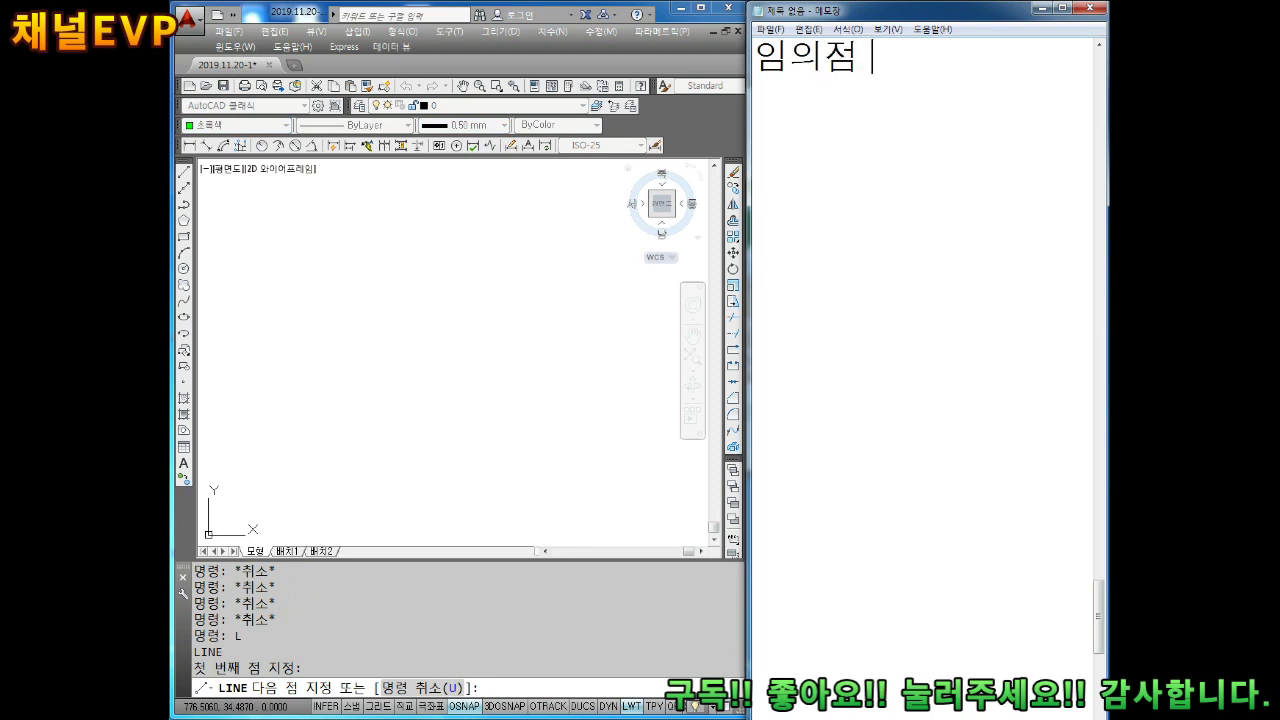
{"action": "type", "text": "클리ㄱ"}
{"action": "key", "text": "Return"}
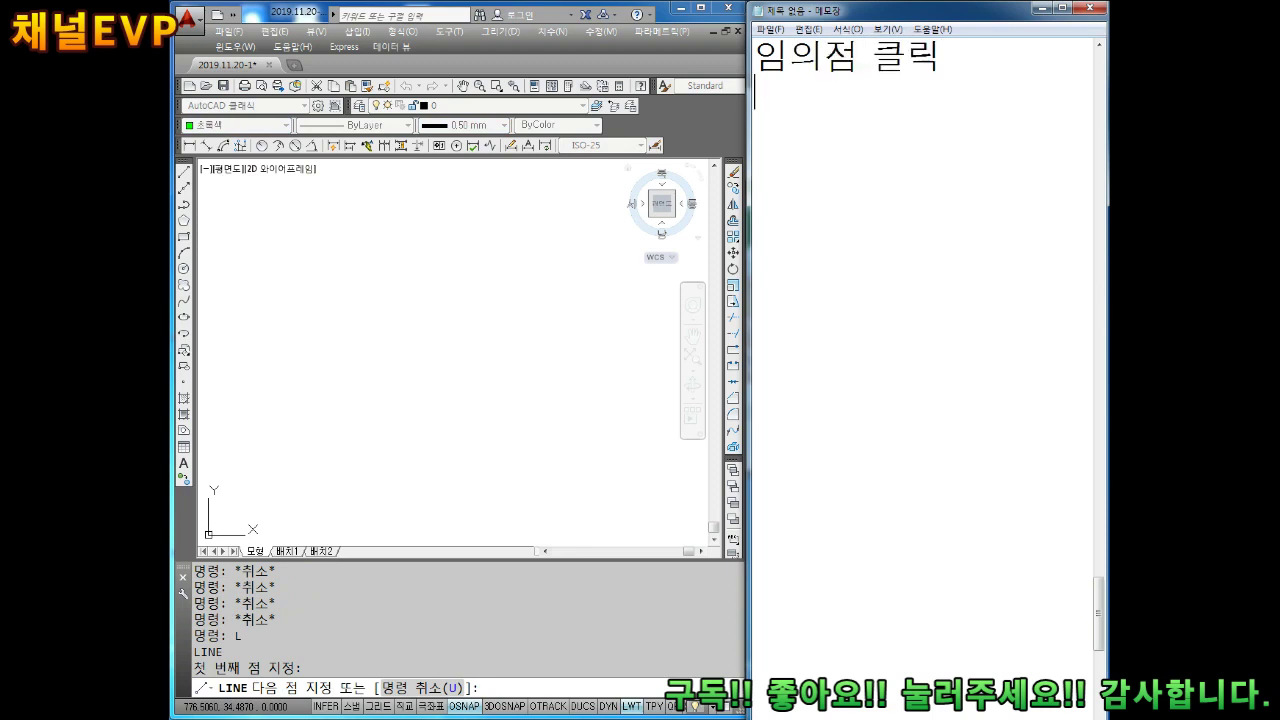
{"action": "type", "text": "@6"}
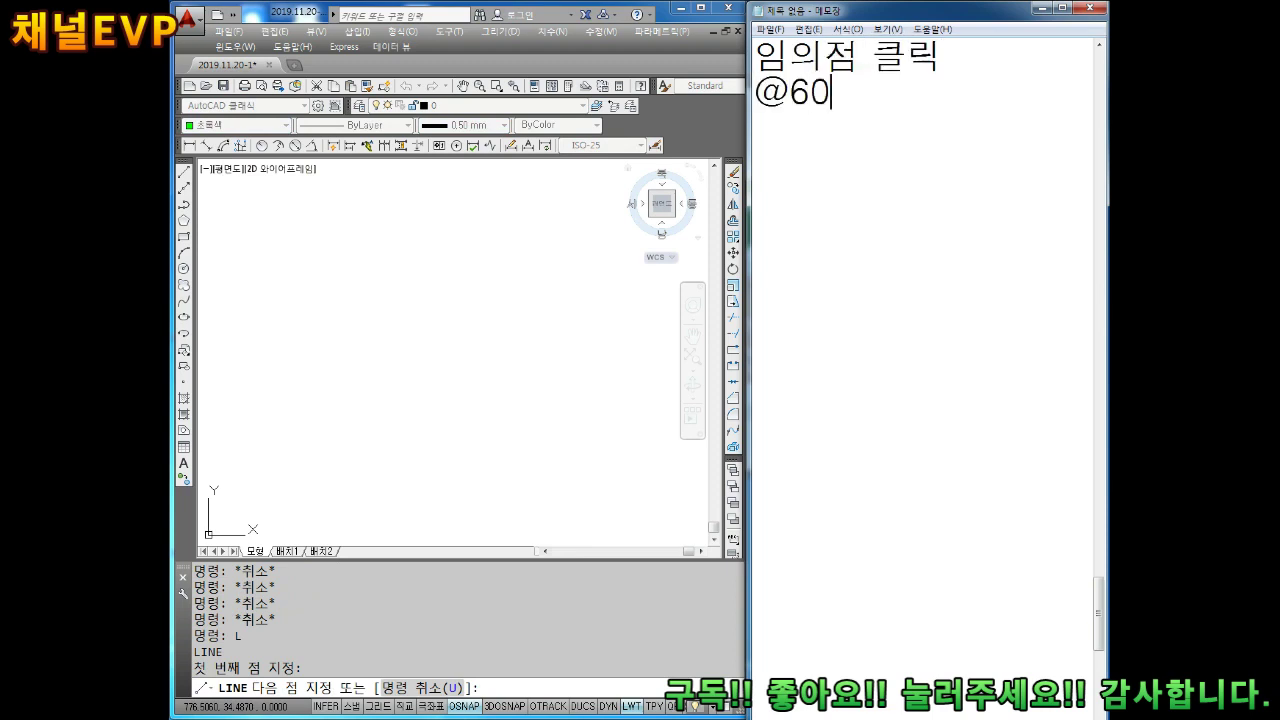
{"action": "type", "text": "0"}
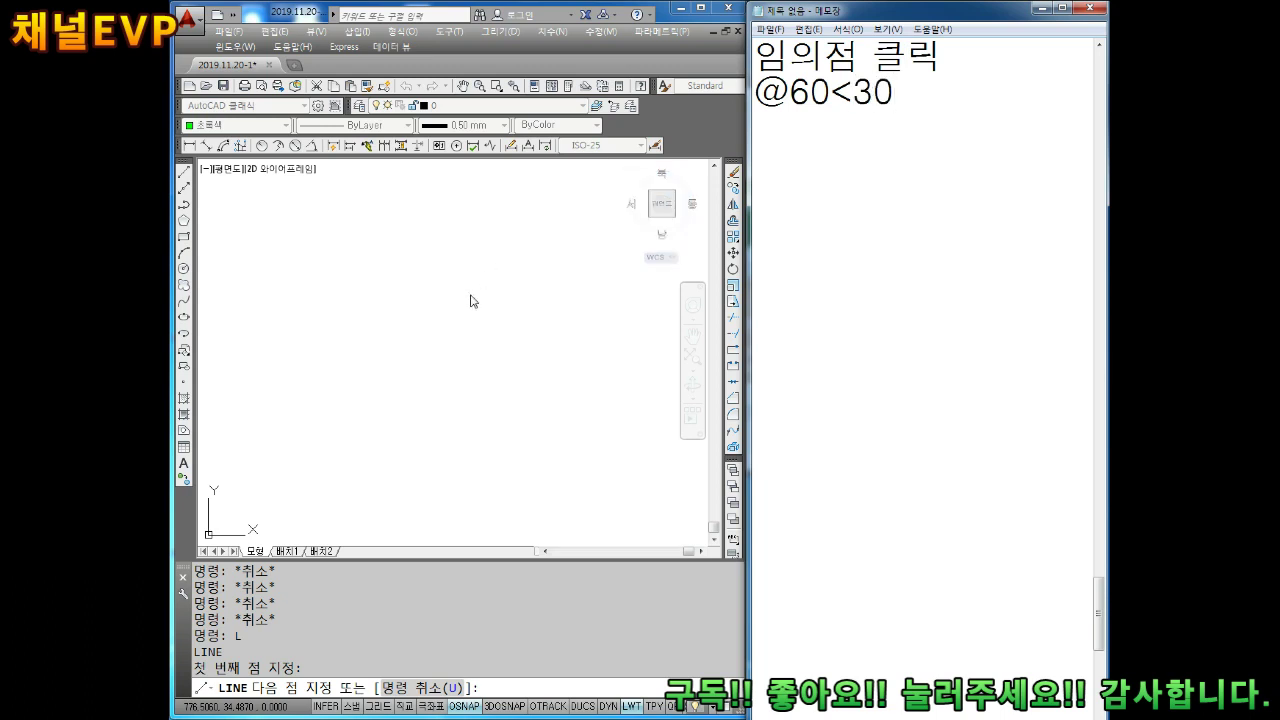
{"action": "left_click", "coordinate": [469, 297]}
{"action": "type", "text": "@6"}
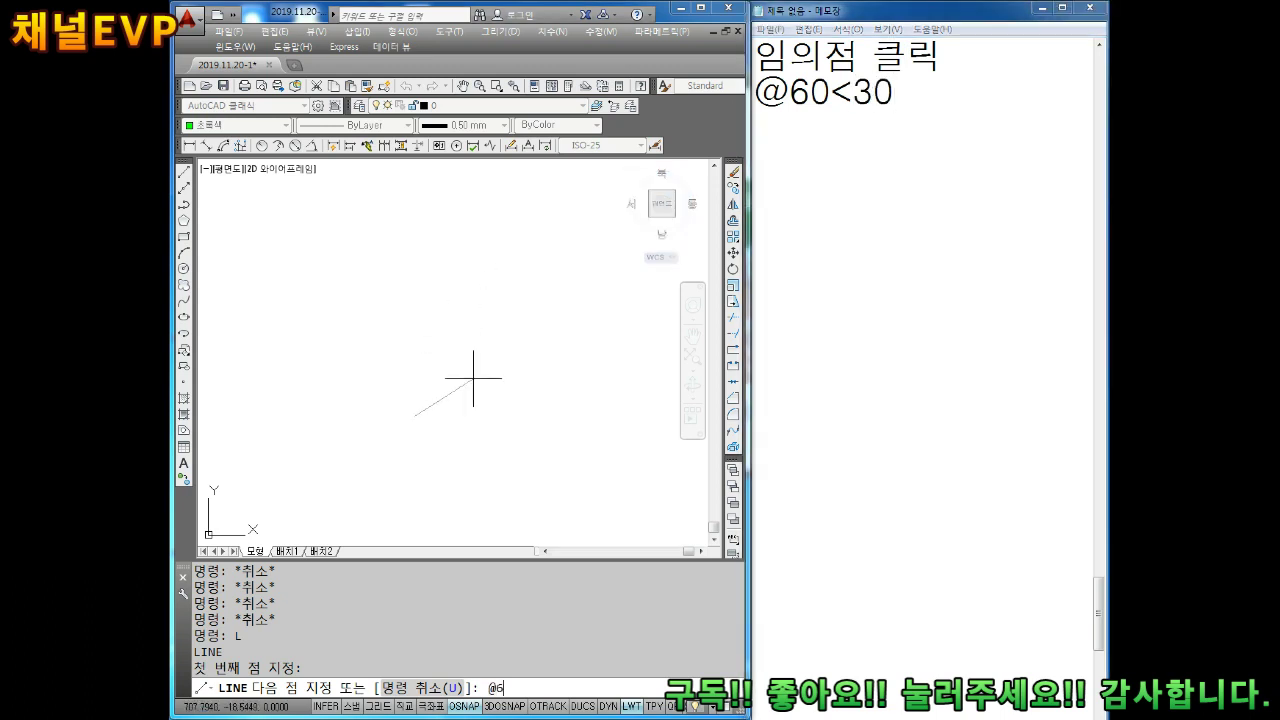
{"action": "type", "text": "0<3"}
{"action": "key", "text": "Return"}
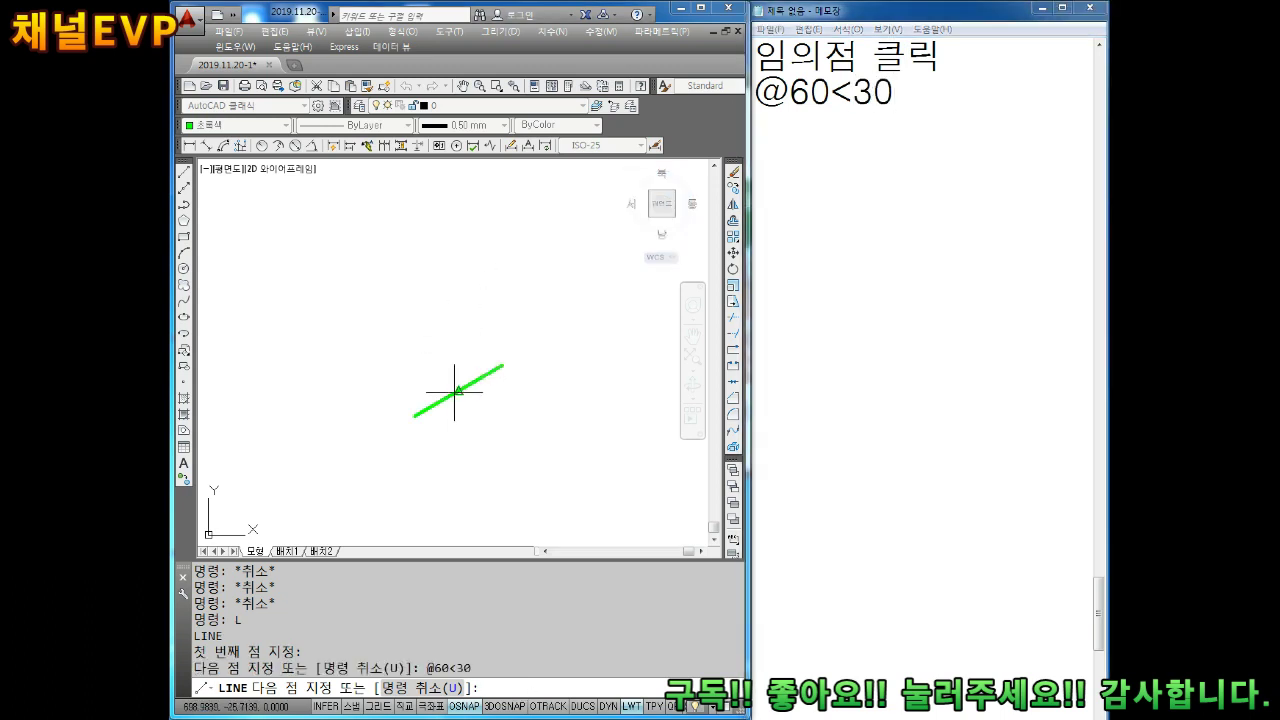
{"action": "left_click", "coordinate": [772, 142]}
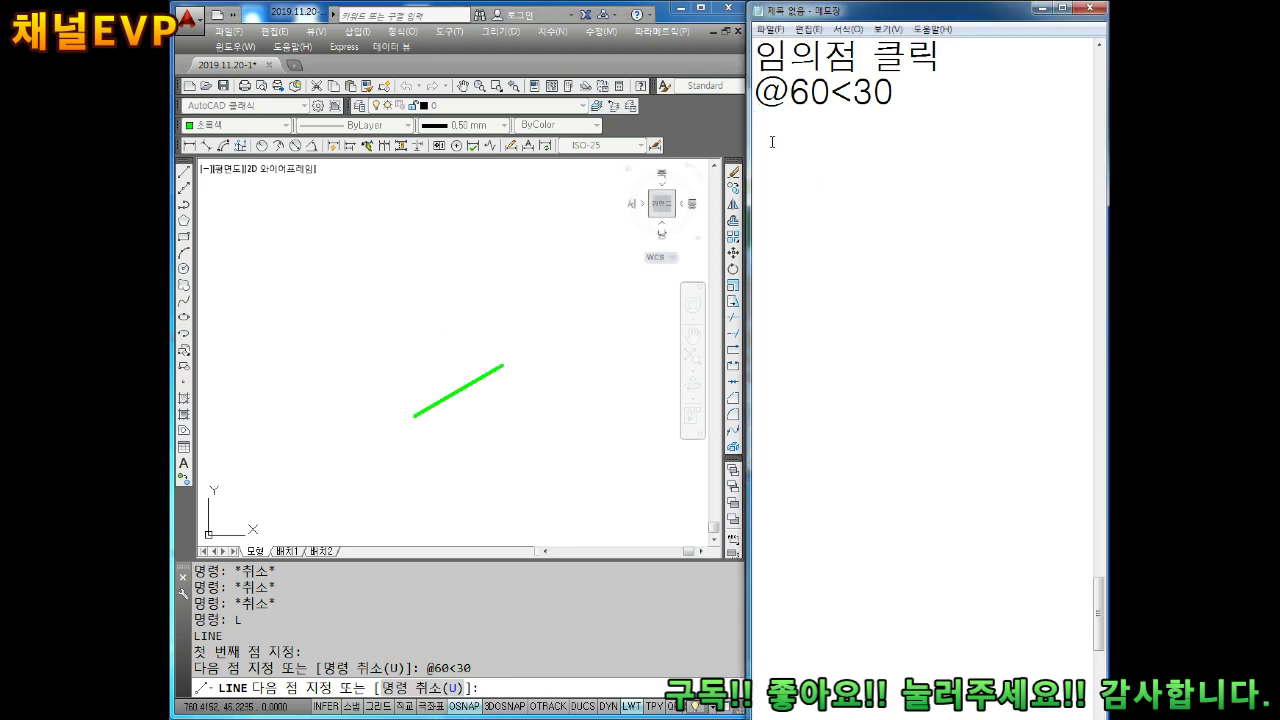
{"action": "type", "text": "@20<"}
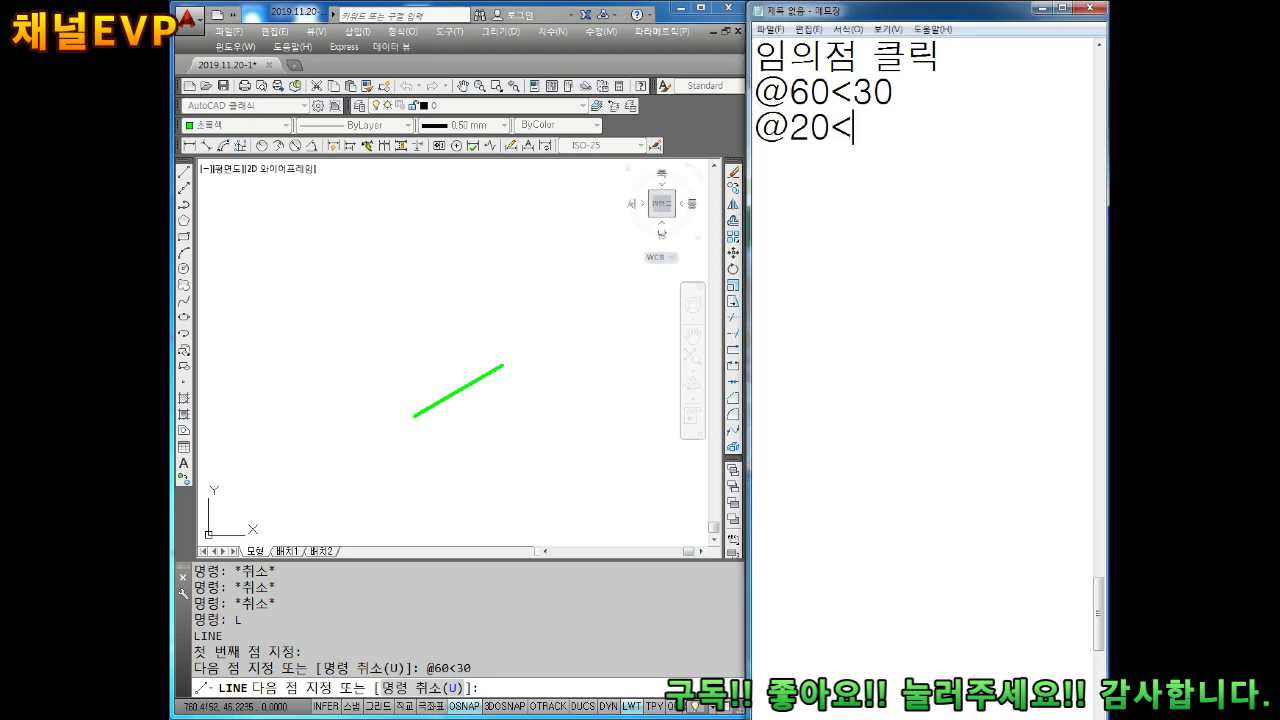
{"action": "type", "text": "90"}
{"action": "left_click", "coordinate": [469, 288]}
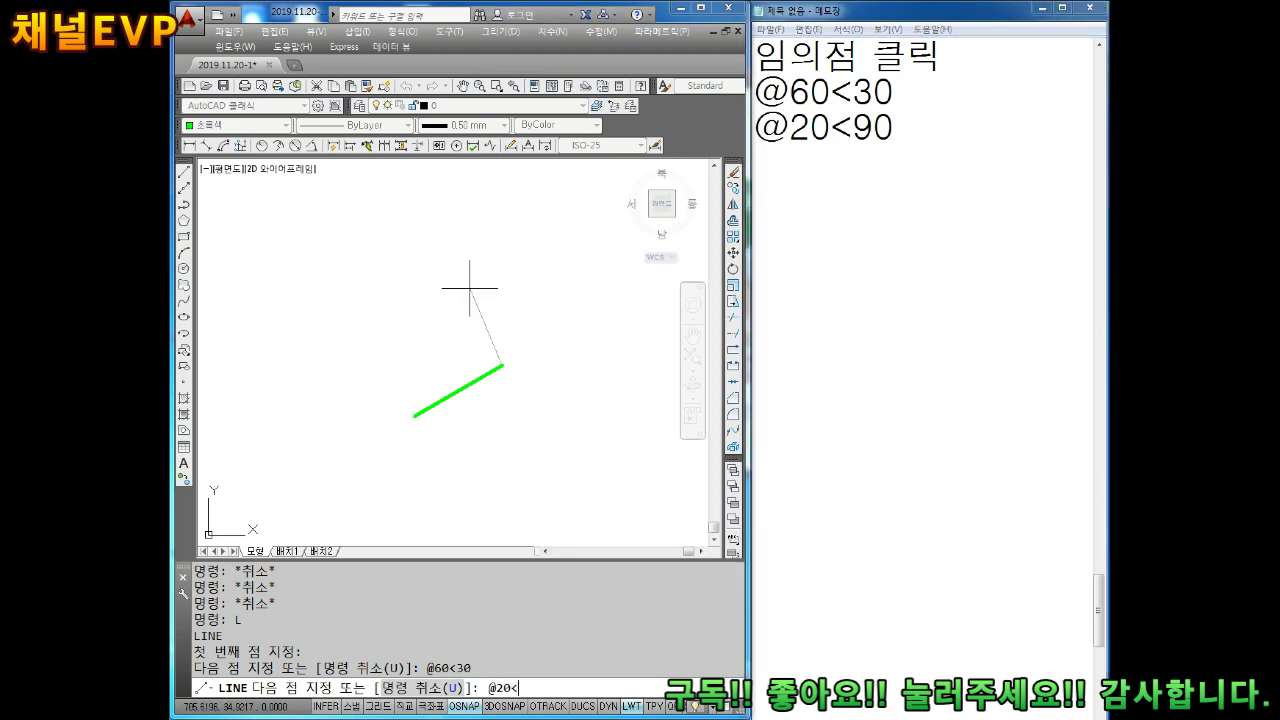
{"action": "type", "text": "90"}
{"action": "key", "text": "Return"}
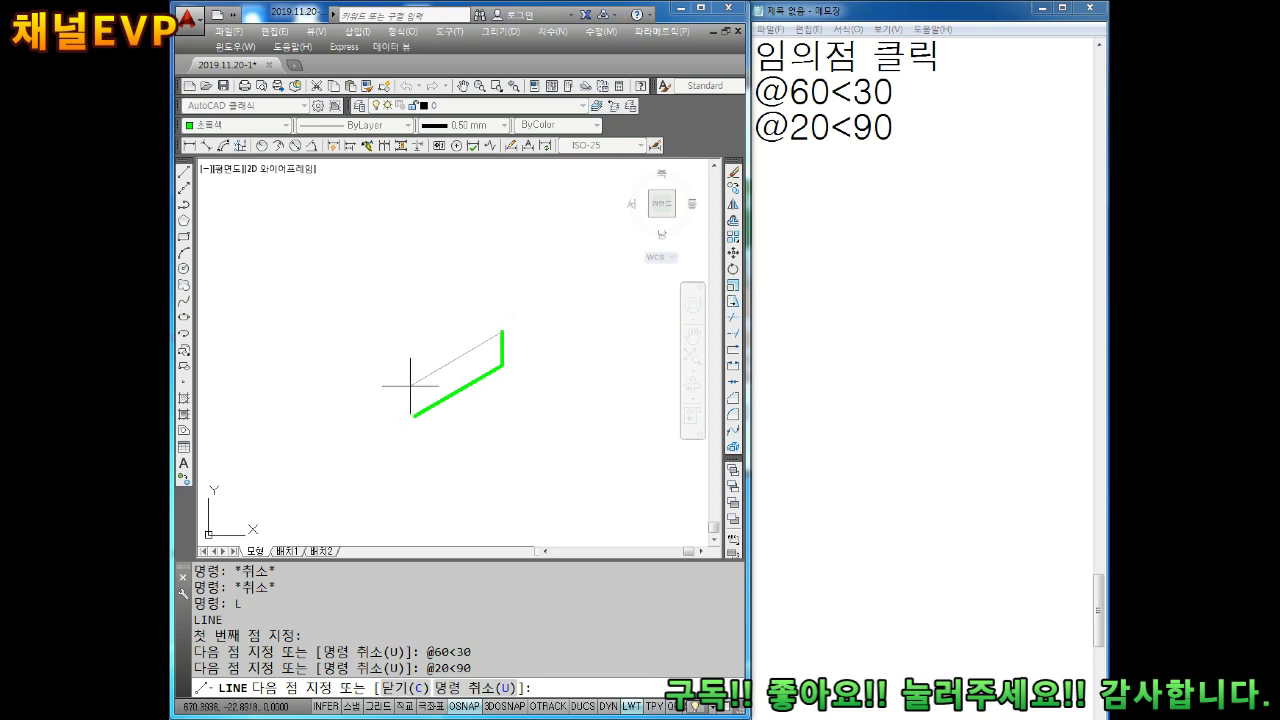
{"action": "left_click", "coordinate": [773, 170]}
{"action": "type", "text": "@"}
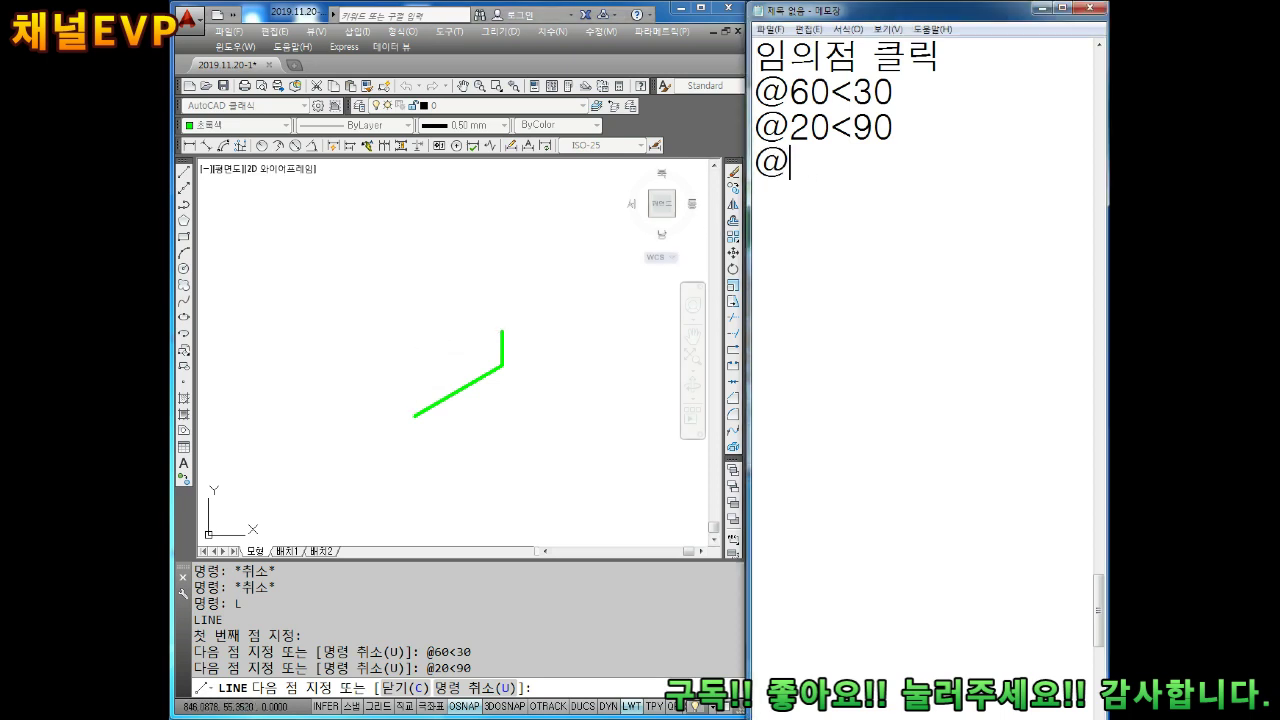
{"action": "type", "text": "20<"}
{"action": "type", "text": "210"}
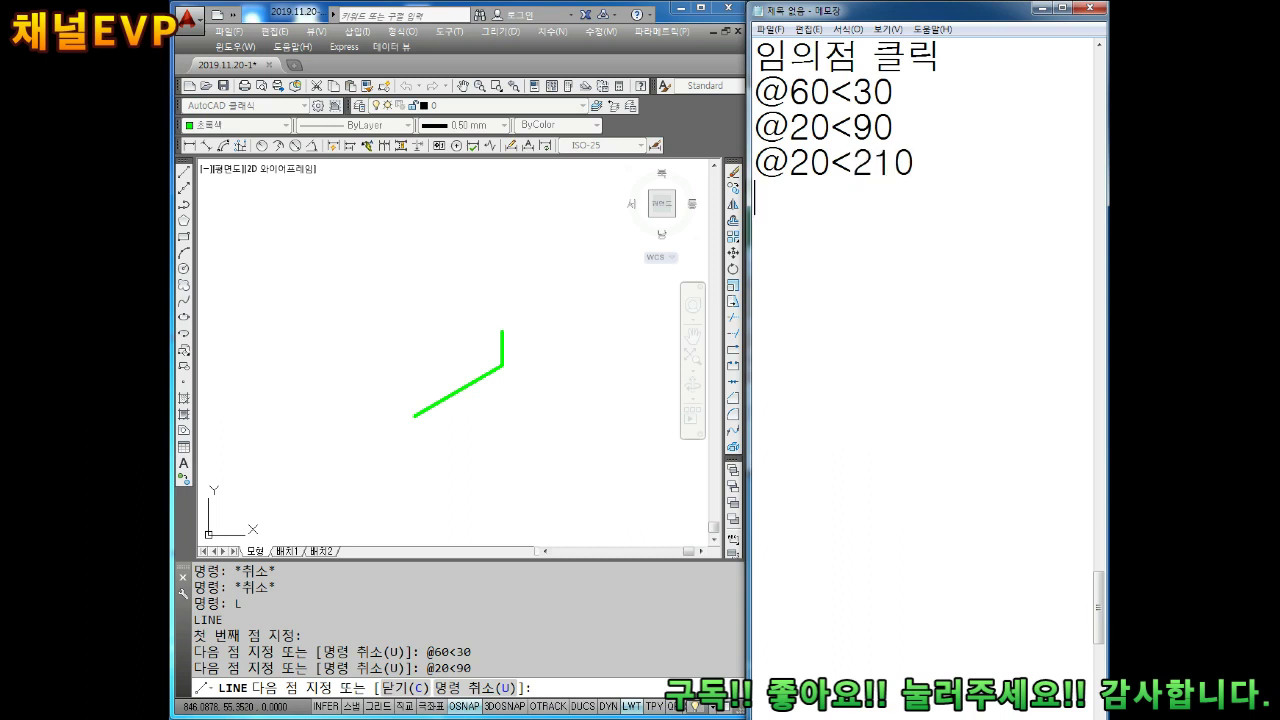
{"action": "left_click", "coordinate": [435, 319]}
{"action": "type", "text": "@20<210"}
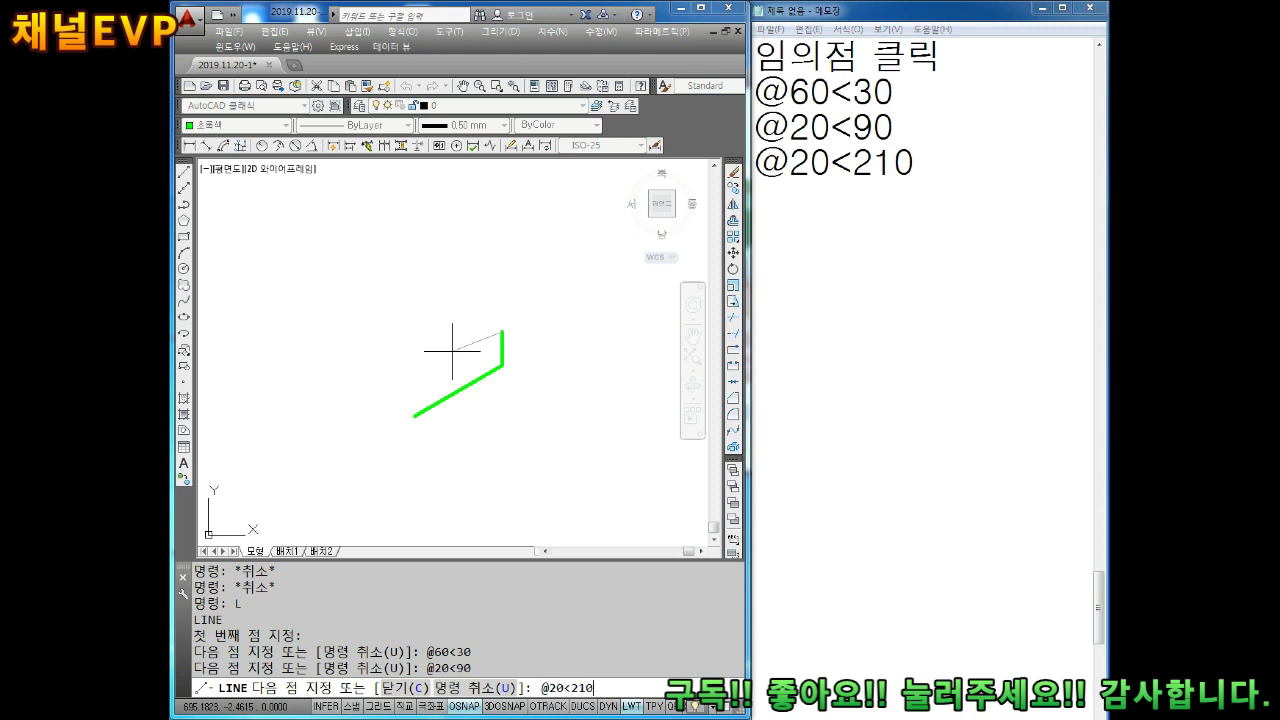
{"action": "key", "text": "Return"}
{"action": "key", "text": "Escape"}
{"action": "key", "text": "Escape"}
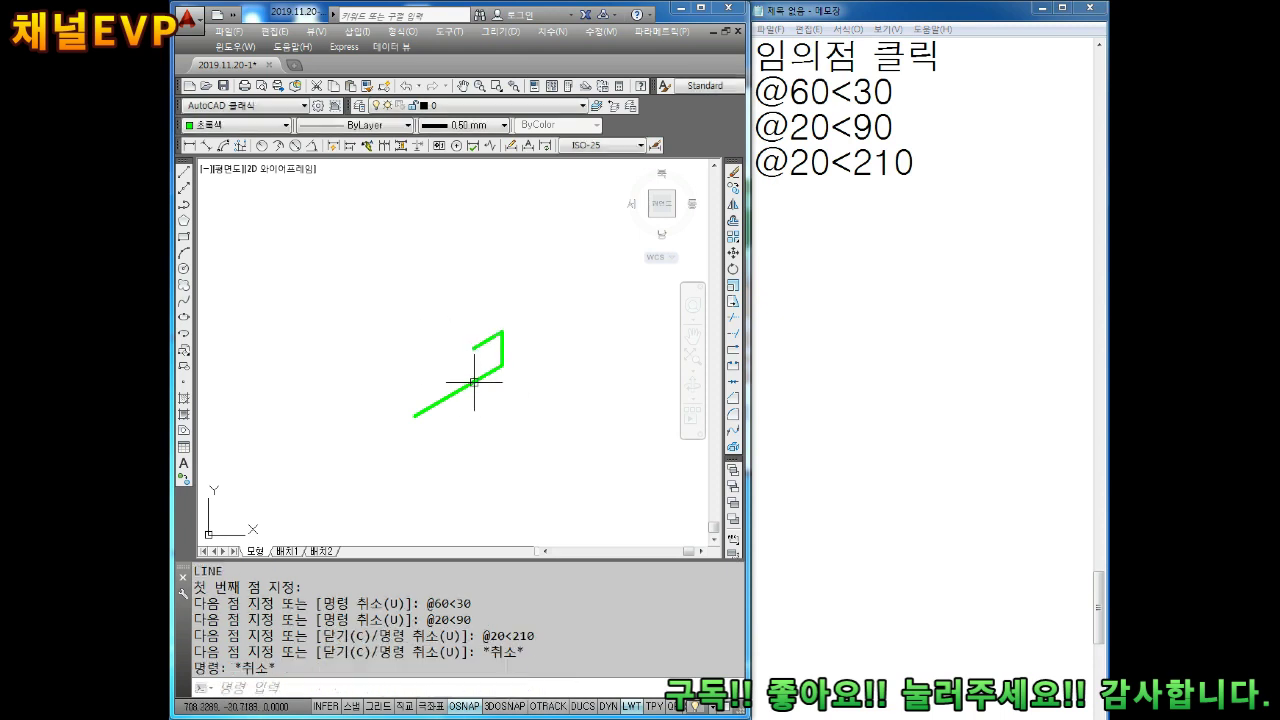
{"action": "scroll", "coordinate": [471, 380], "scroll_direction": "up", "scroll_amount": 5}
{"action": "scroll", "coordinate": [449, 371], "scroll_direction": "up", "scroll_amount": 1}
{"action": "key", "text": "Escape"}
{"action": "key", "text": "Escape"}
- Draw a horizontal reference line leftward from the top endpoint and colour it red
{"action": "type", "text": "L"}
{"action": "key", "text": "Return"}
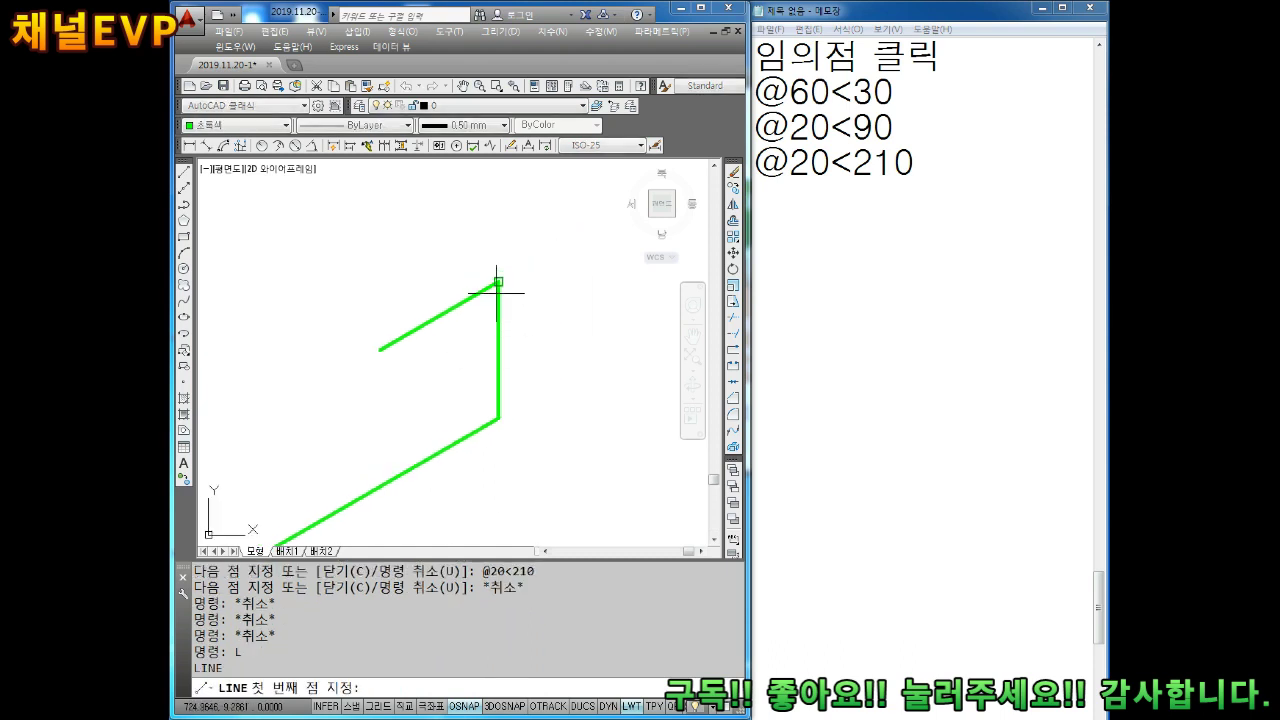
{"action": "left_click", "coordinate": [498, 283]}
{"action": "key", "text": "F8"}
{"action": "left_click", "coordinate": [293, 282]}
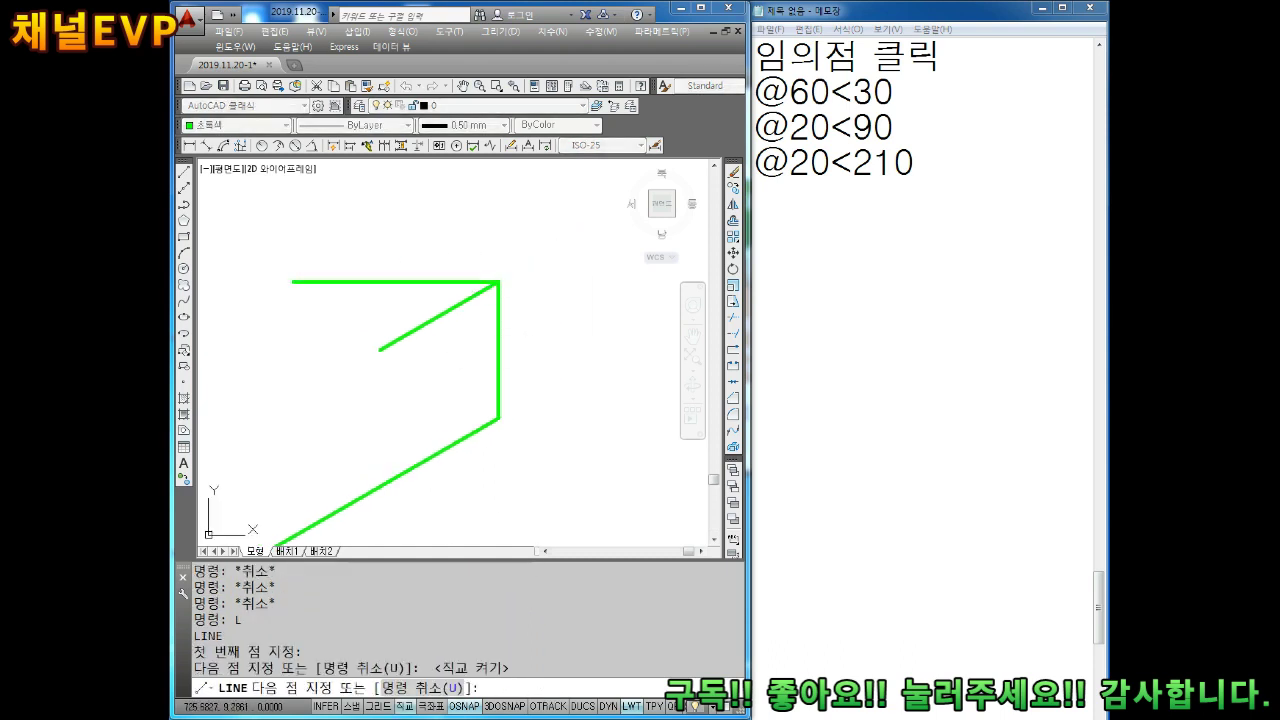
{"action": "key", "text": "Escape"}
{"action": "left_click", "coordinate": [451, 282]}
{"action": "left_click", "coordinate": [242, 125]}
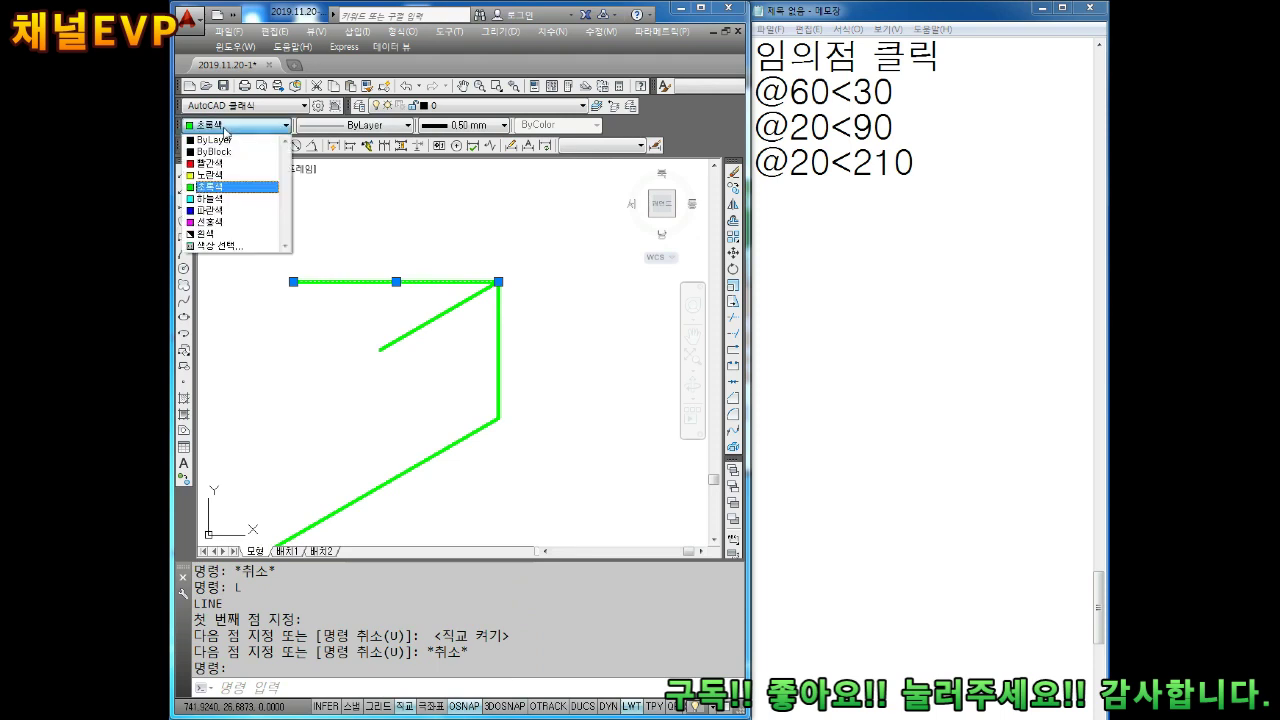
{"action": "left_click", "coordinate": [214, 162]}
{"action": "key", "text": "Escape"}
{"action": "key", "text": "Escape"}
{"action": "key", "text": "Escape"}
{"action": "key", "text": "Escape"}
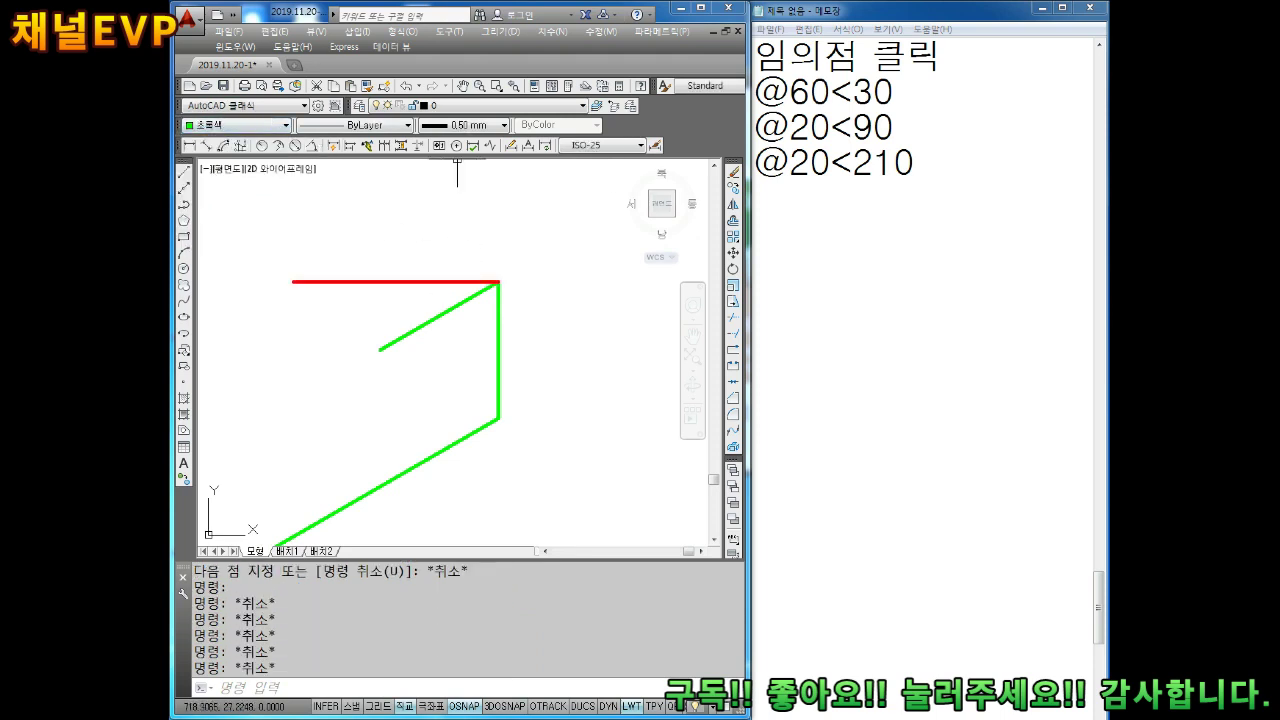
{"action": "key", "text": "Escape"}
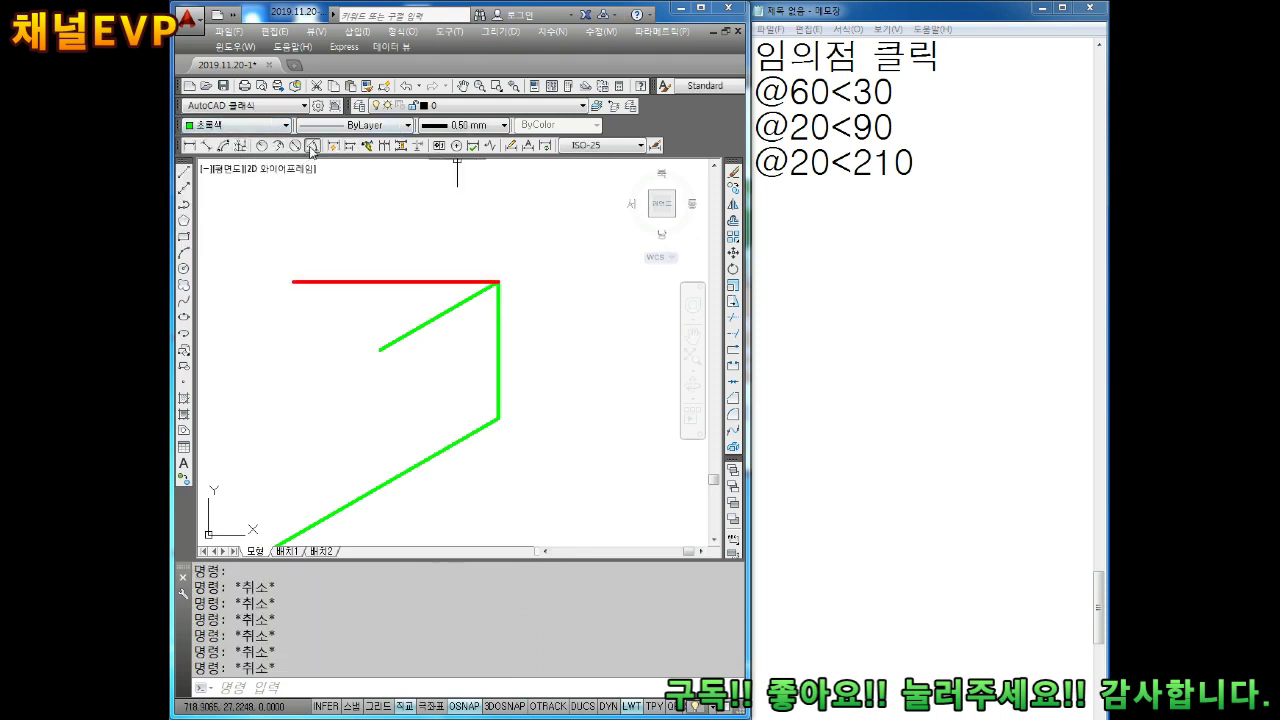
- Add an angular dimension between the red line and the slanted green line, showing 30°
{"action": "left_click", "coordinate": [312, 147]}
{"action": "left_click", "coordinate": [462, 282]}
{"action": "left_click", "coordinate": [465, 299]}
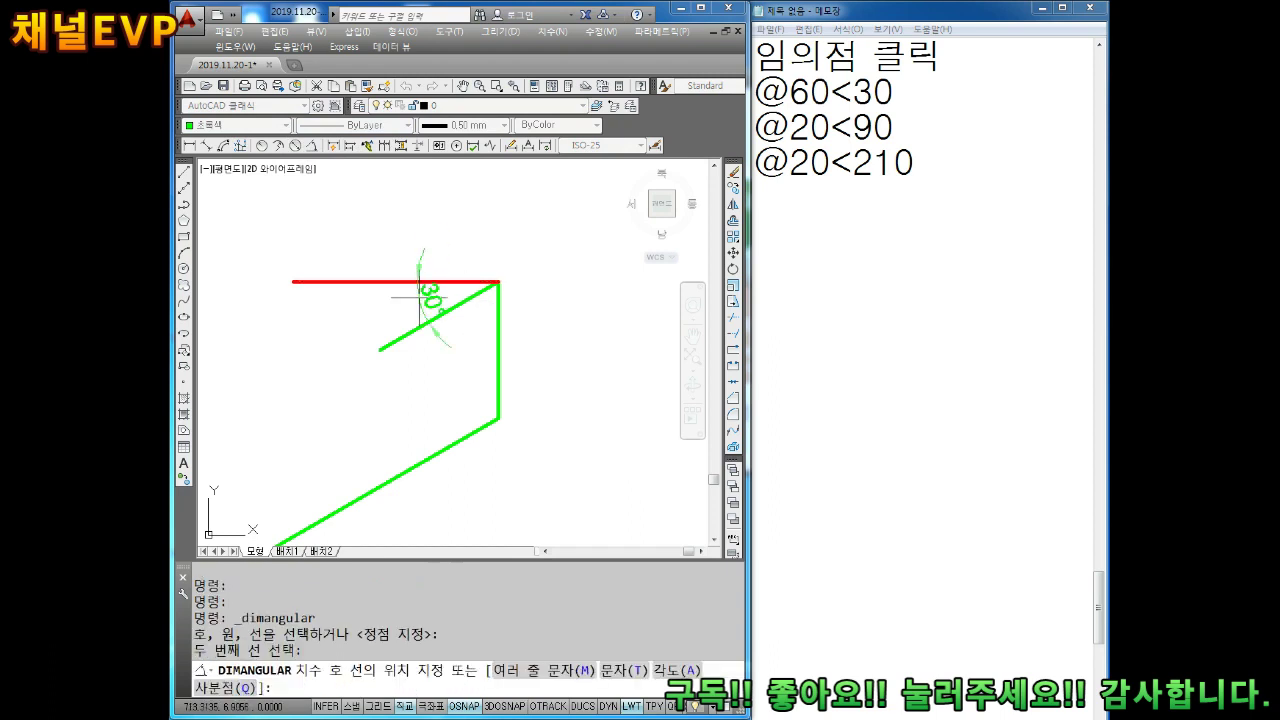
{"action": "left_click", "coordinate": [413, 300]}
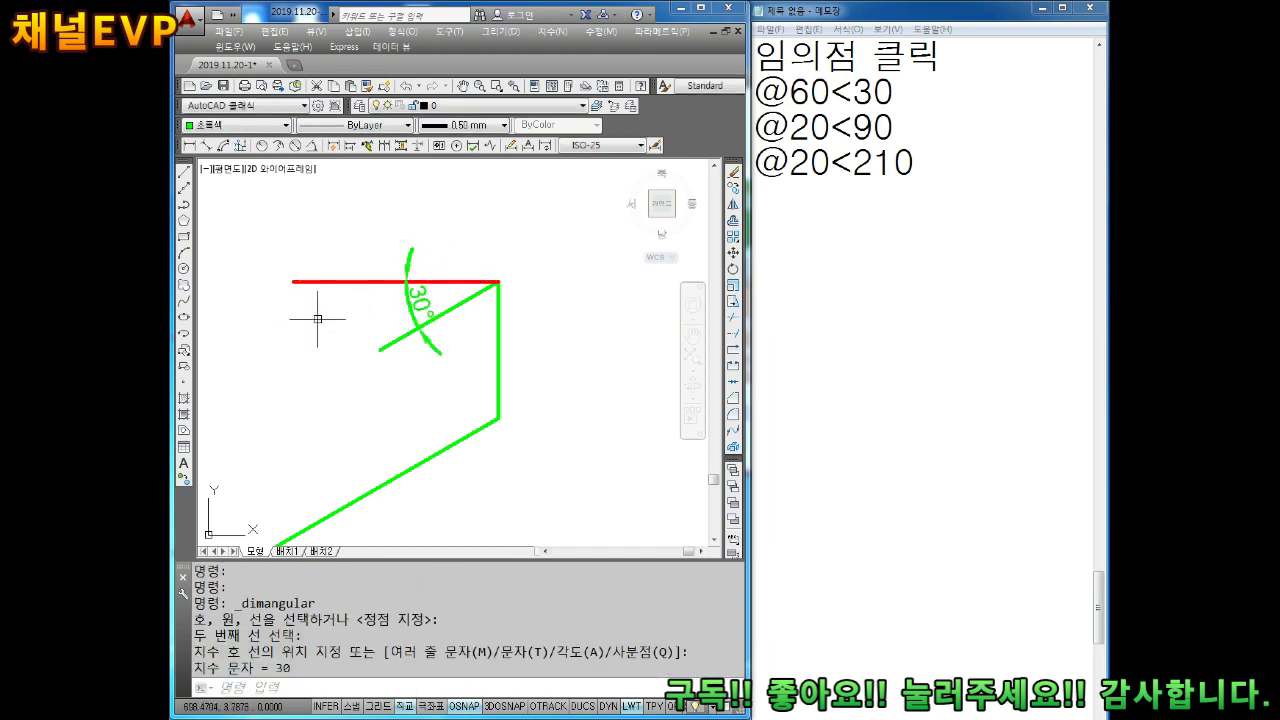
{"action": "key", "text": "Escape"}
{"action": "key", "text": "Escape"}
{"action": "key", "text": "Escape"}
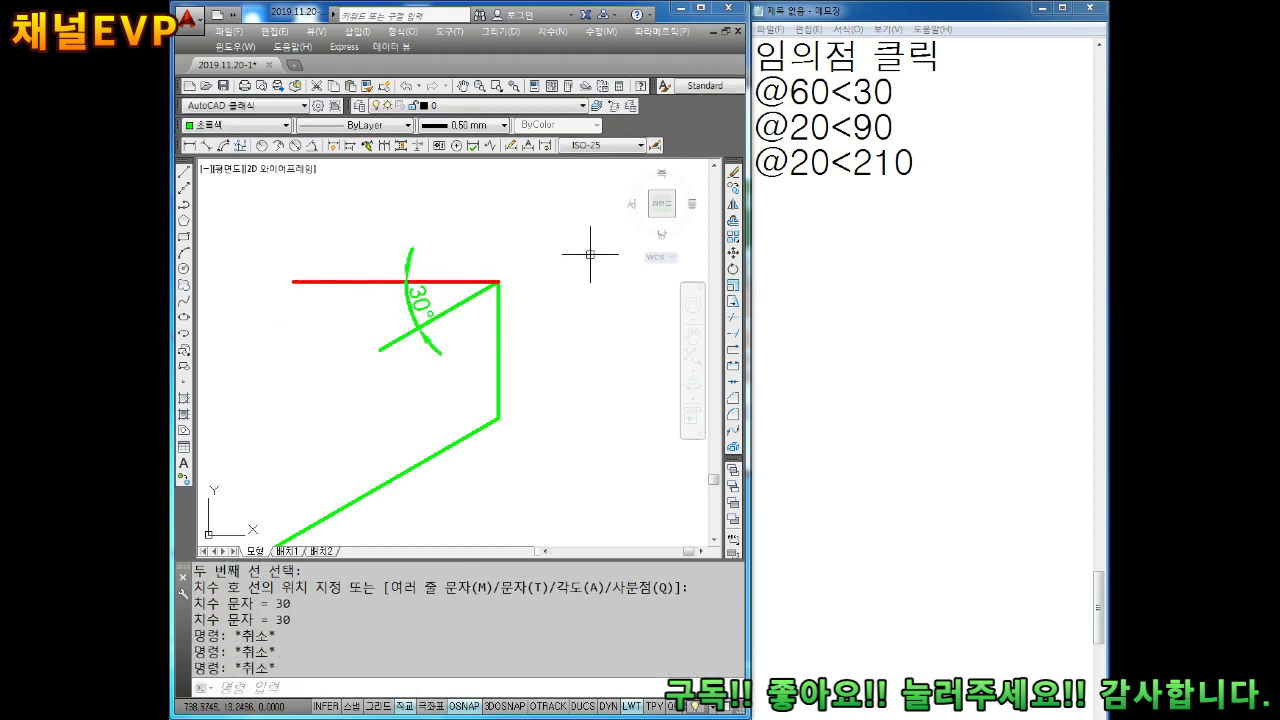
{"action": "key", "text": "Escape"}
{"action": "key", "text": "Escape"}
{"action": "key", "text": "Escape"}
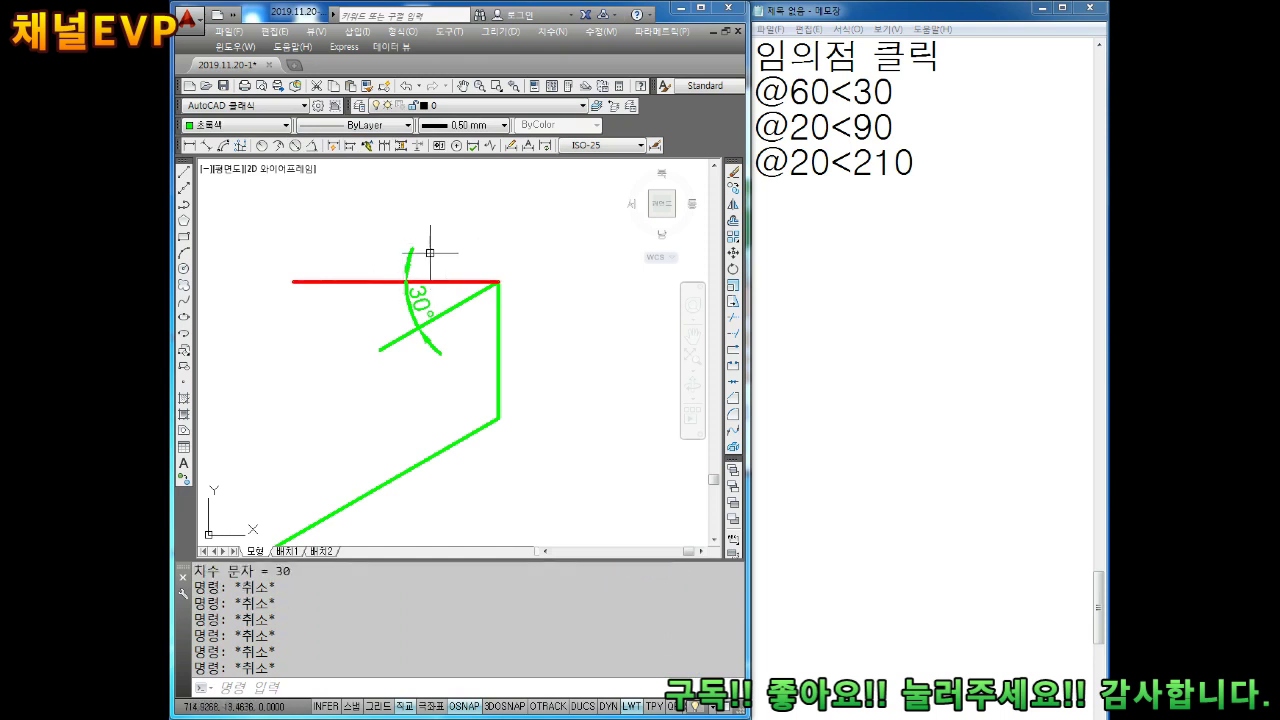
{"action": "key", "text": "Escape"}
- Erase the red reference line and its 30° angle dimension with a crossing window
{"action": "left_click", "coordinate": [431, 249]}
{"action": "left_click", "coordinate": [372, 295]}
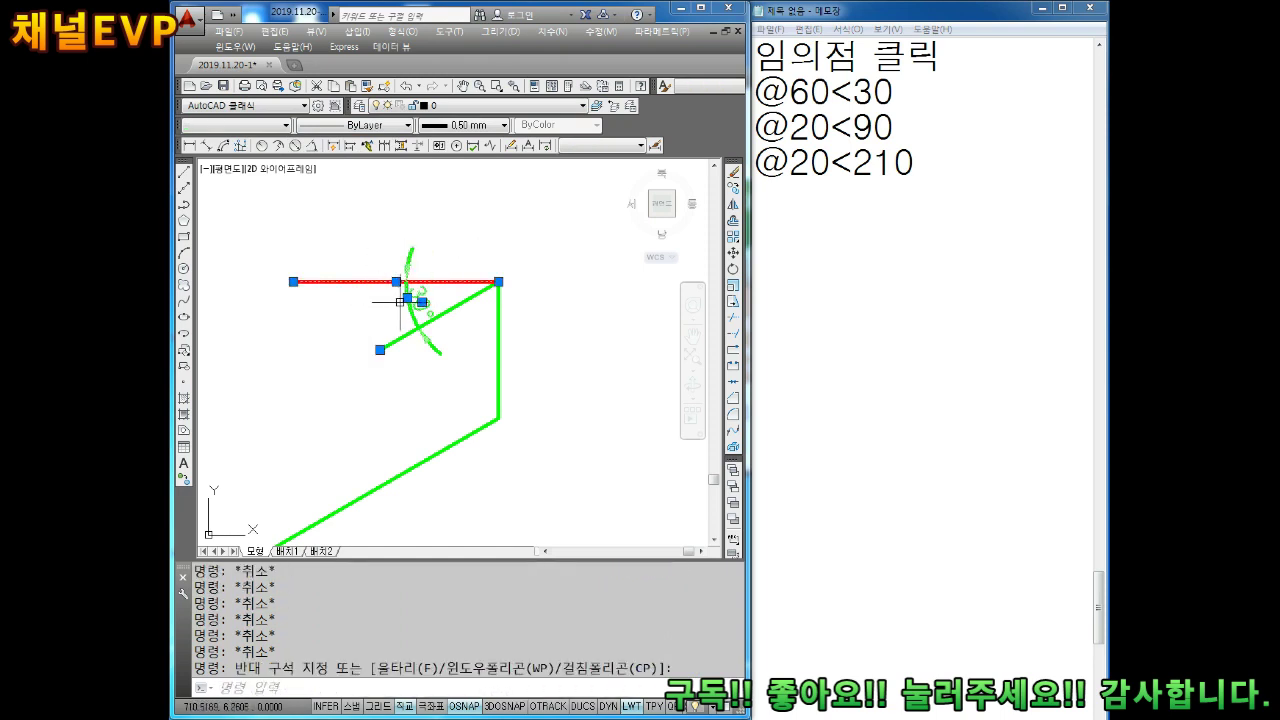
{"action": "key", "text": "Delete"}
{"action": "key", "text": "Escape"}
{"action": "scroll", "coordinate": [418, 275], "scroll_direction": "down", "scroll_amount": 2}
{"action": "key", "text": "Escape"}
{"action": "key", "text": "Escape"}
{"action": "key", "text": "Escape"}
{"action": "type", "text": "L"}
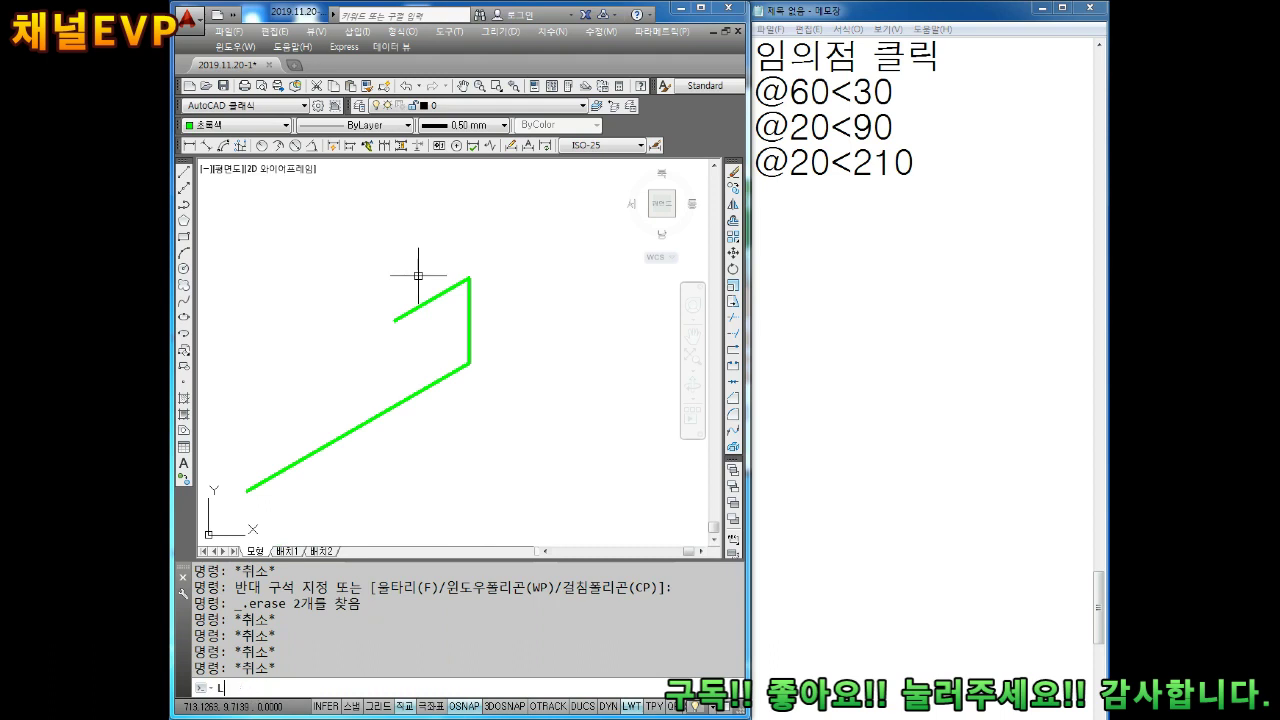
{"action": "key", "text": "Return"}
{"action": "left_click", "coordinate": [395, 320]}
{"action": "left_click", "coordinate": [783, 196]}
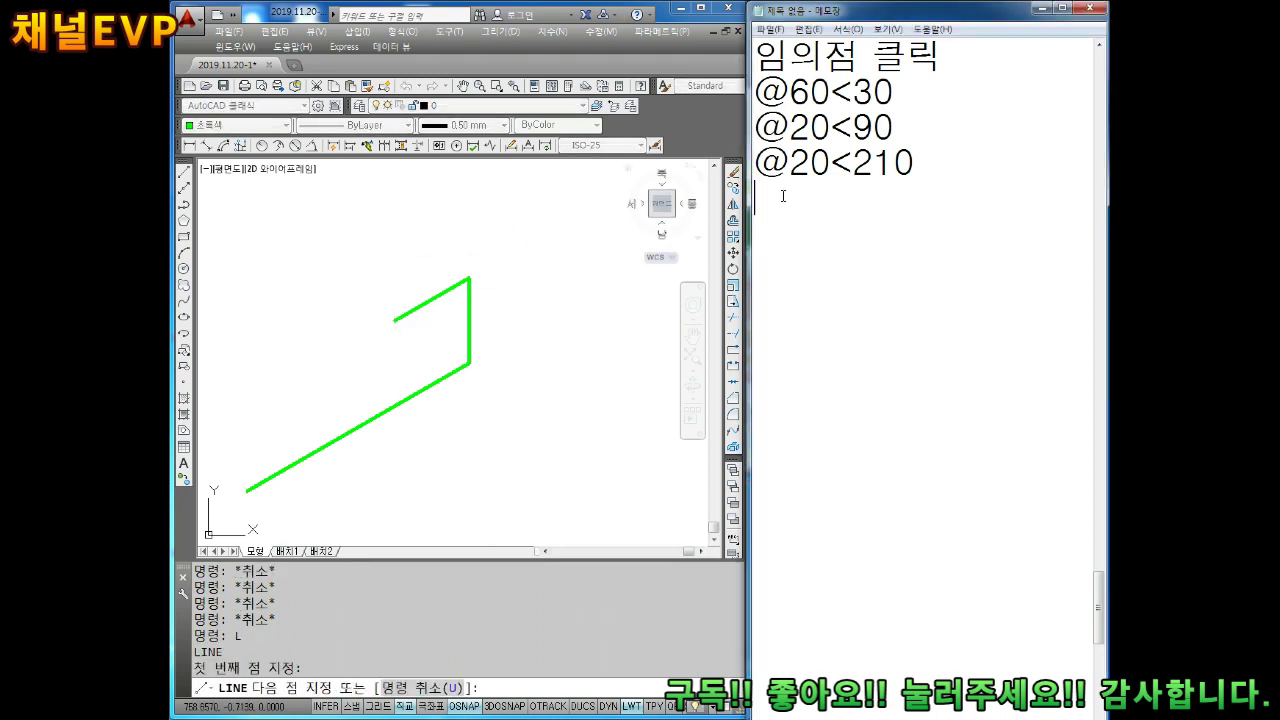
{"action": "type", "text": "@20<"}
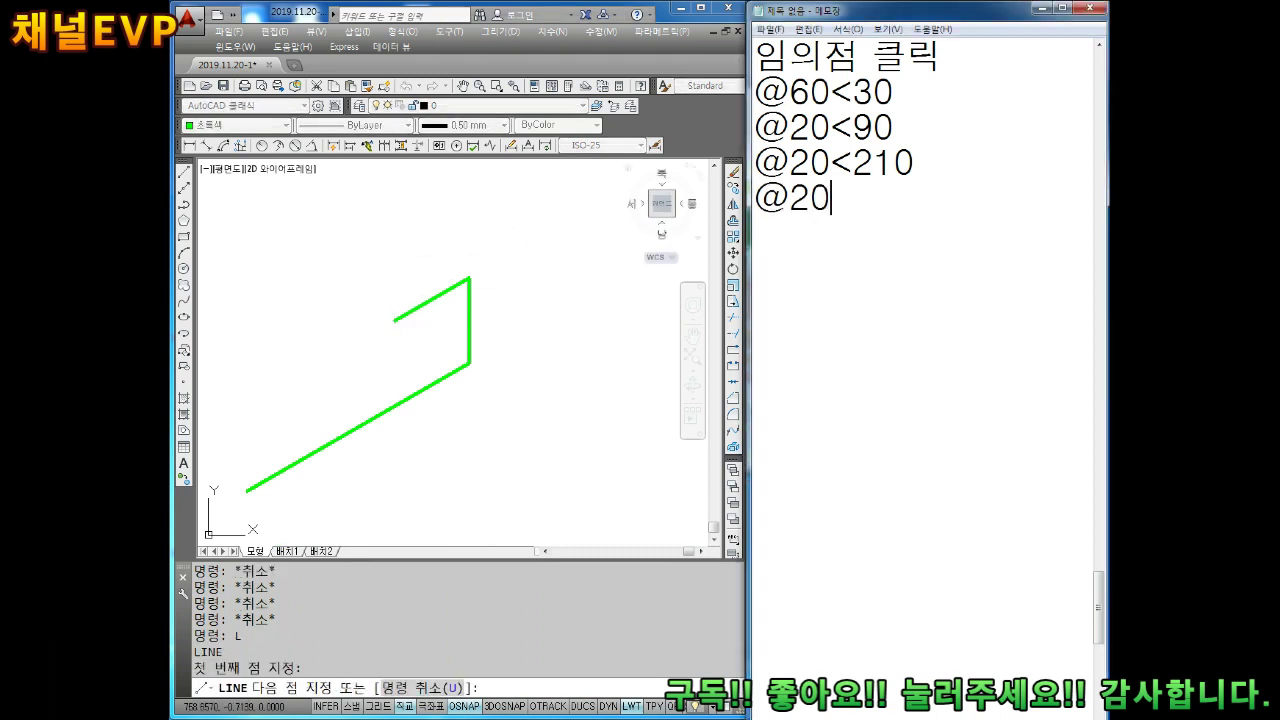
{"action": "type", "text": "90"}
{"action": "left_click", "coordinate": [530, 226]}
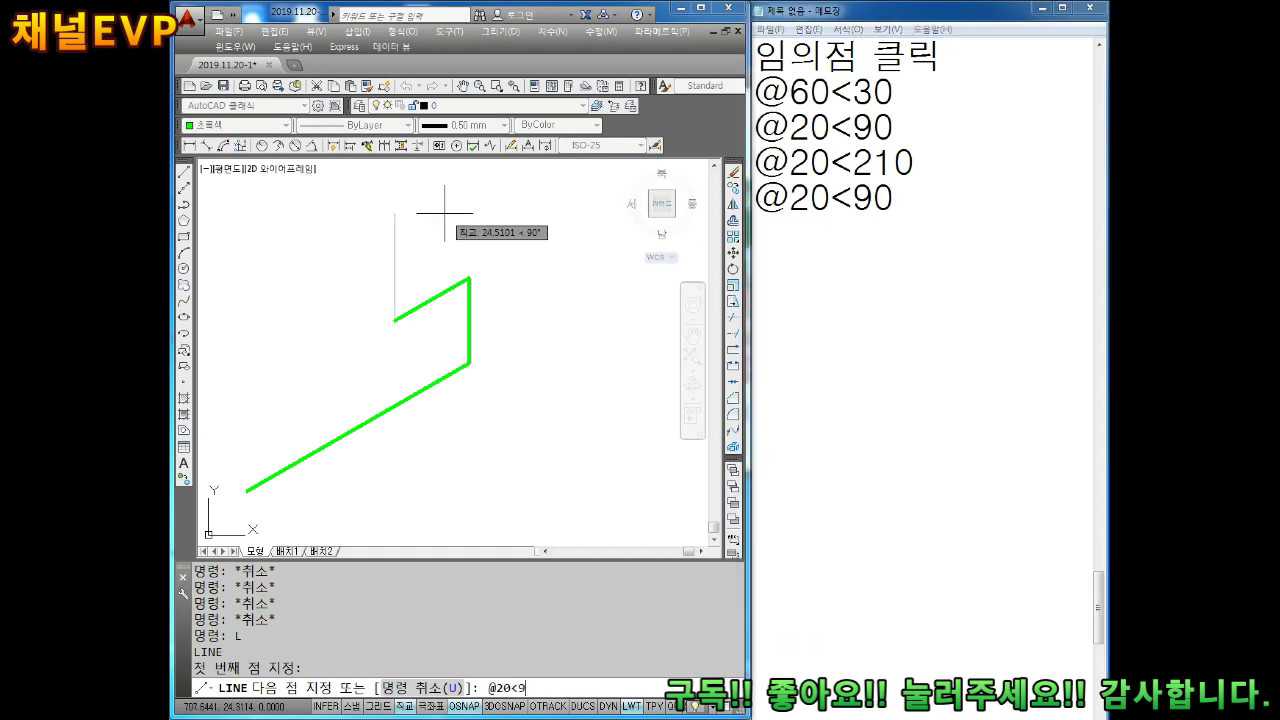
{"action": "type", "text": "0"}
{"action": "key", "text": "Return"}
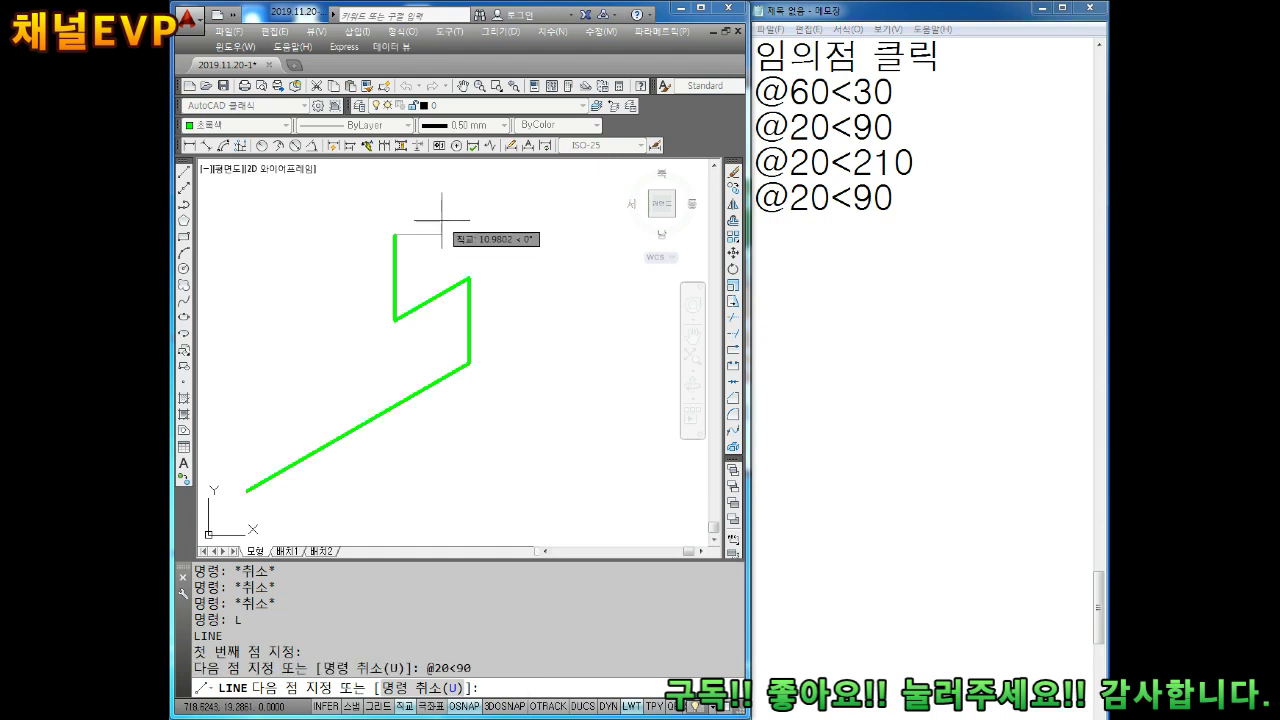
{"action": "left_click", "coordinate": [760, 230]}
{"action": "type", "text": "@20<"}
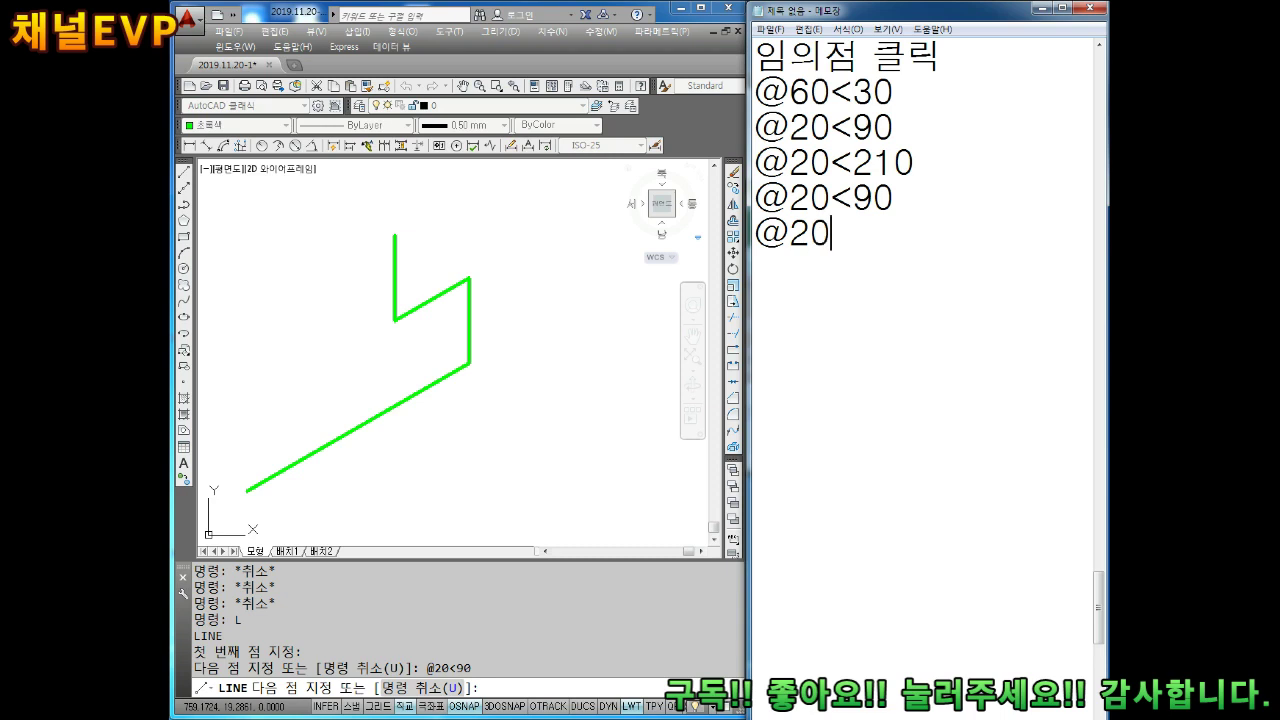
{"action": "type", "text": "90"}
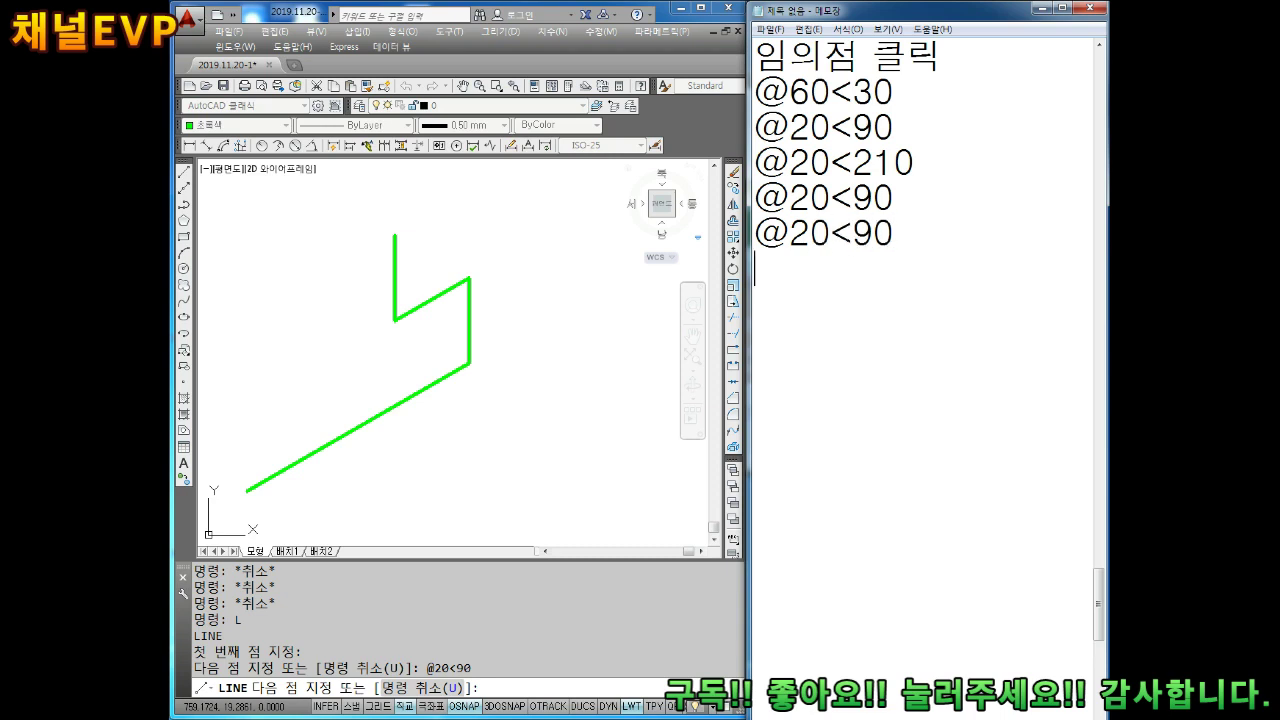
{"action": "middle_click_drag", "start_coordinate": [400, 180], "coordinate": [419, 287]}
{"action": "type", "text": "@20<90"}
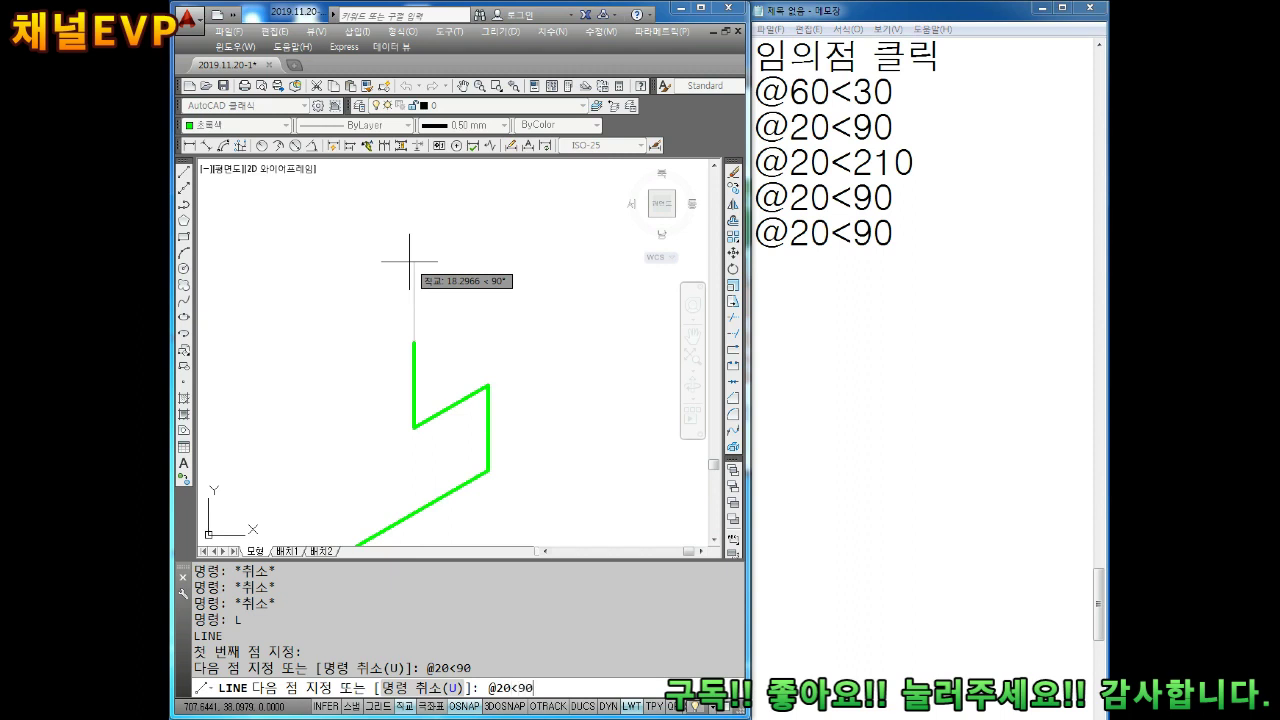
{"action": "key", "text": "Return"}
{"action": "scroll", "coordinate": [430, 245], "scroll_direction": "down", "scroll_amount": 2}
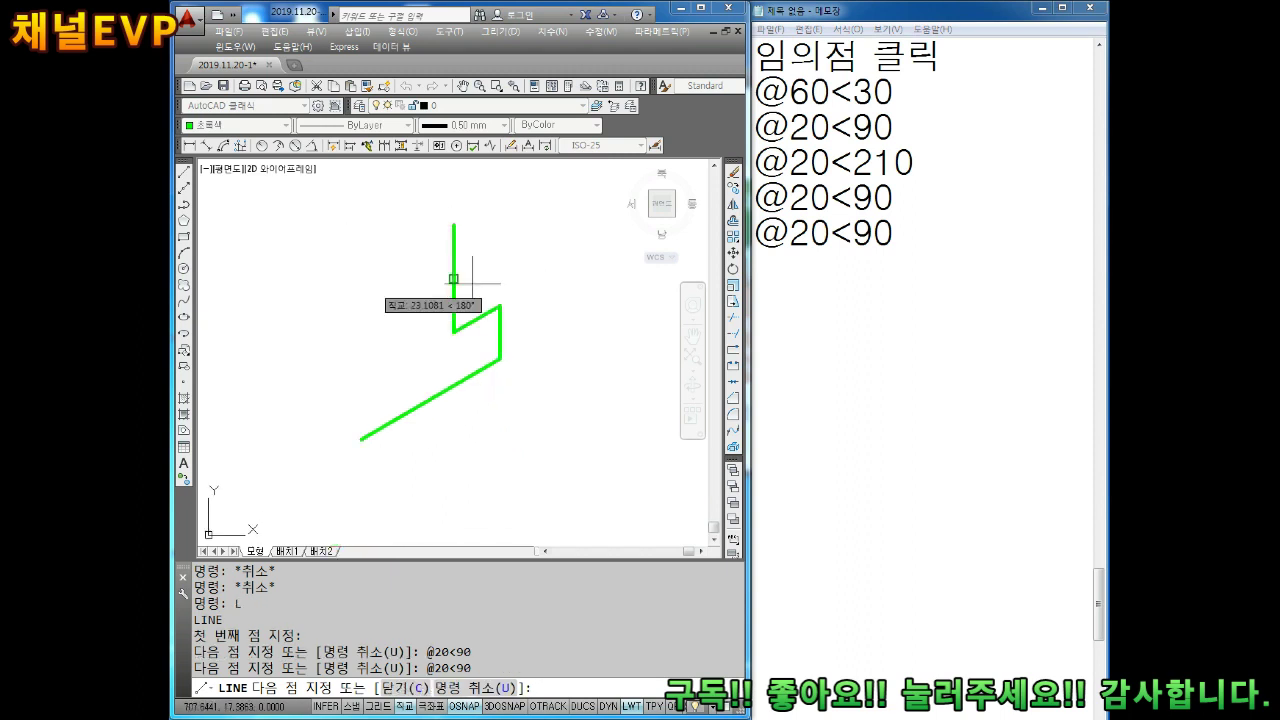
{"action": "left_click", "coordinate": [790, 275]}
{"action": "type", "text": "@"}
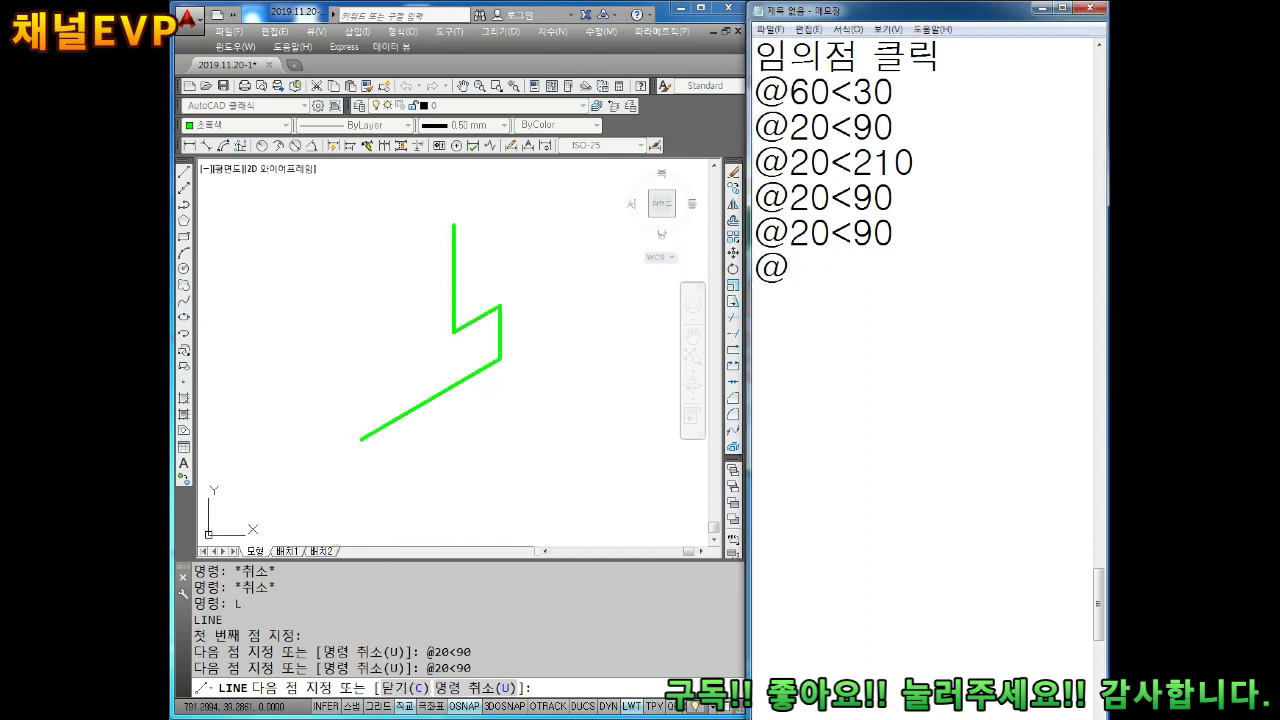
{"action": "type", "text": "20<210"}
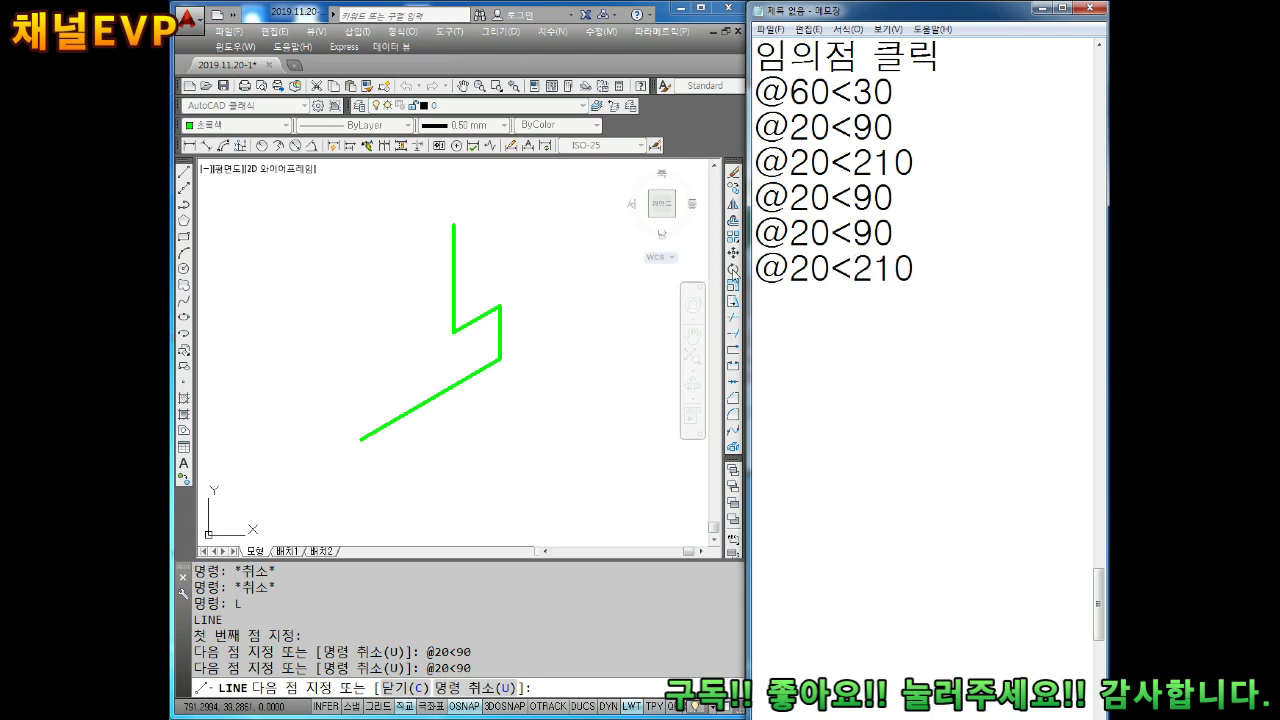
{"action": "left_click", "coordinate": [380, 277]}
{"action": "type", "text": "@2"}
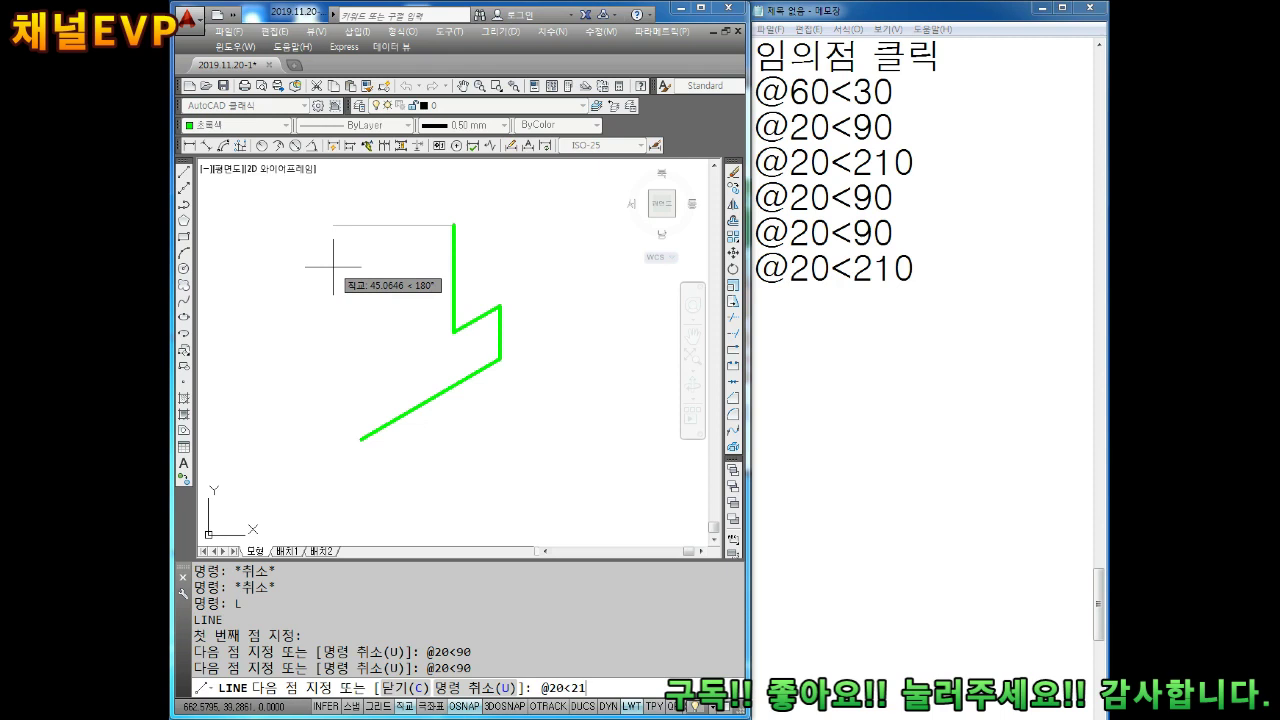
{"action": "type", "text": "0<21"}
{"action": "key", "text": "Return"}
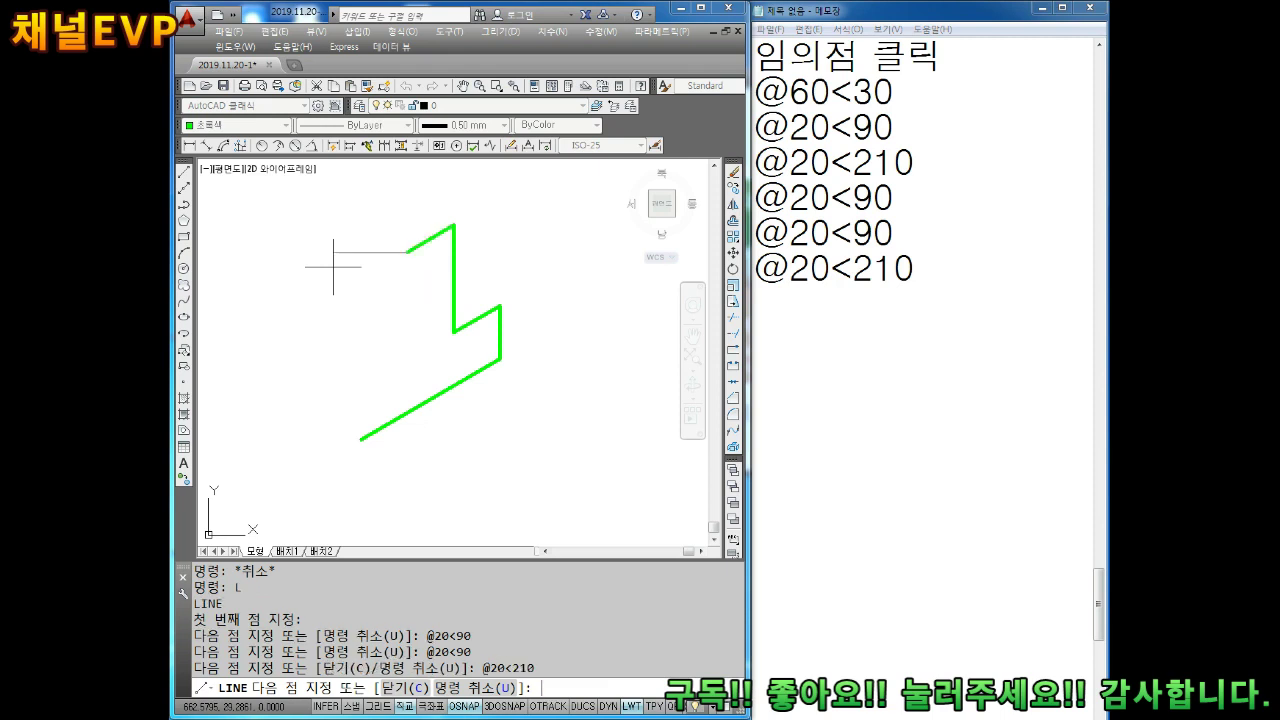
{"action": "left_click", "coordinate": [763, 300]}
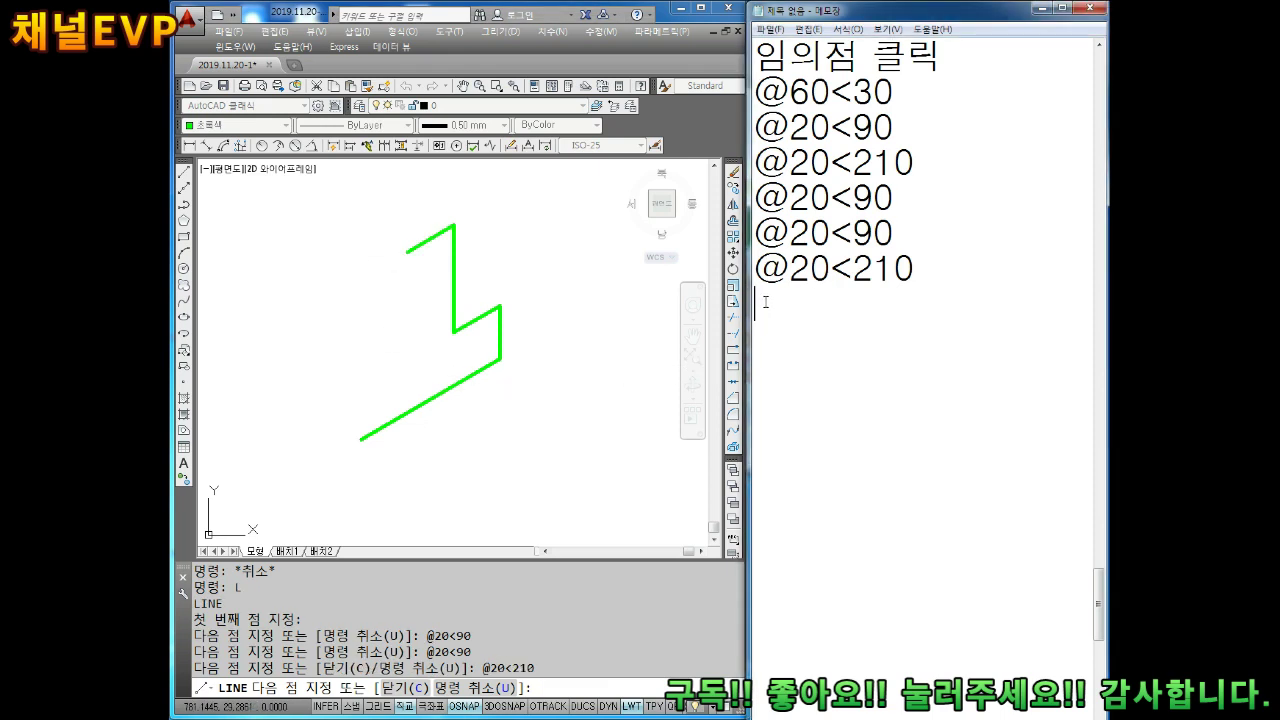
{"action": "type", "text": "@40<-"}
{"action": "type", "text": "90"}
{"action": "left_click", "coordinate": [540, 372]}
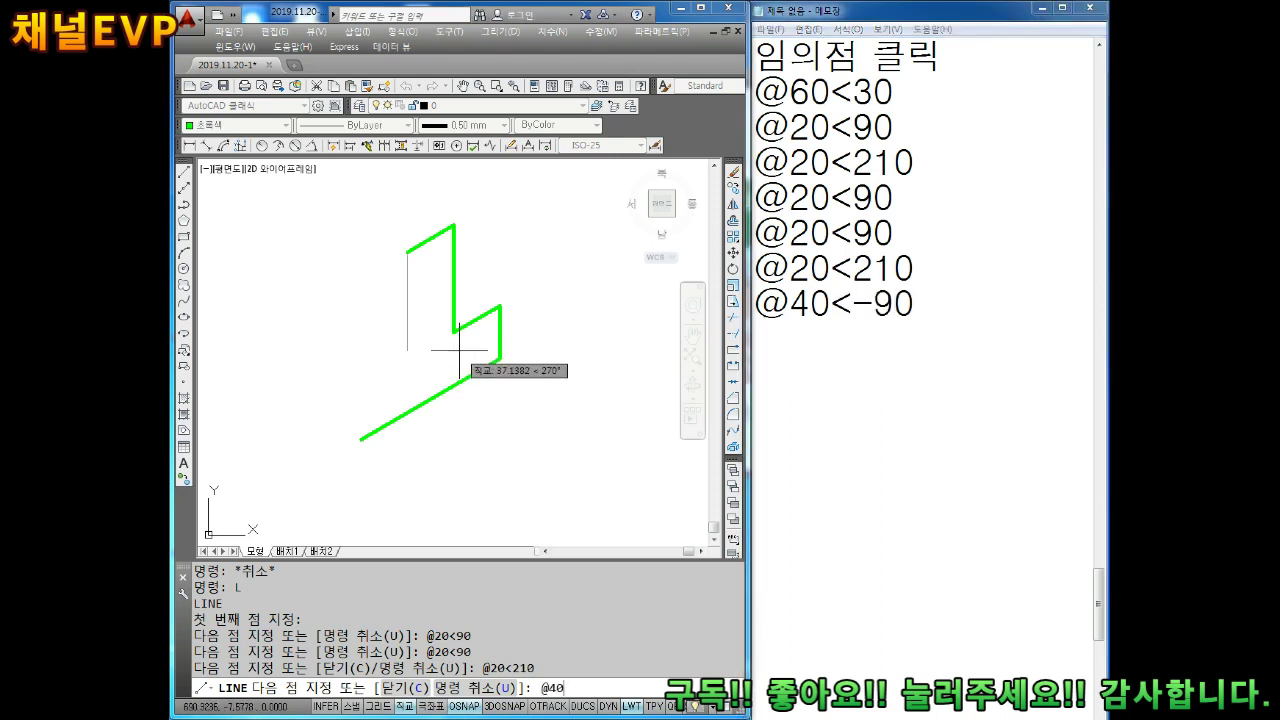
{"action": "type", "text": "90"}
{"action": "key", "text": "Return"}
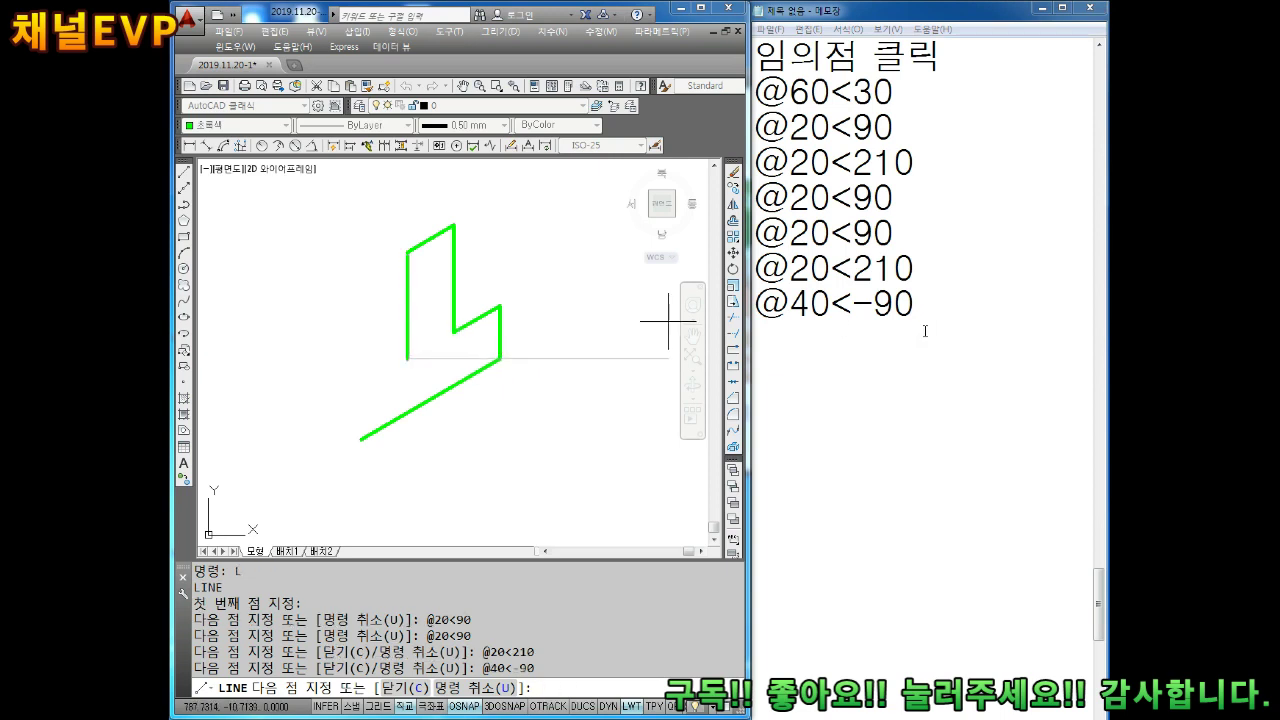
{"action": "left_click", "coordinate": [767, 337]}
{"action": "type", "text": "@20<2"}
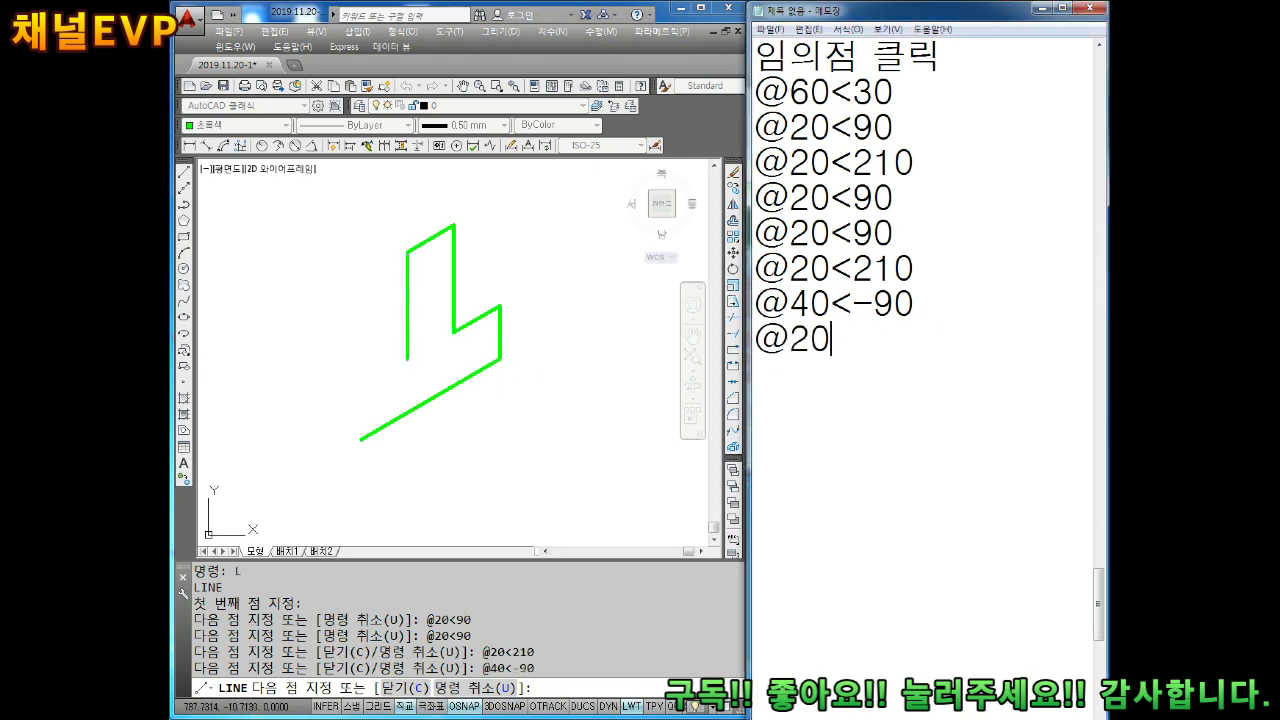
{"action": "type", "text": "10"}
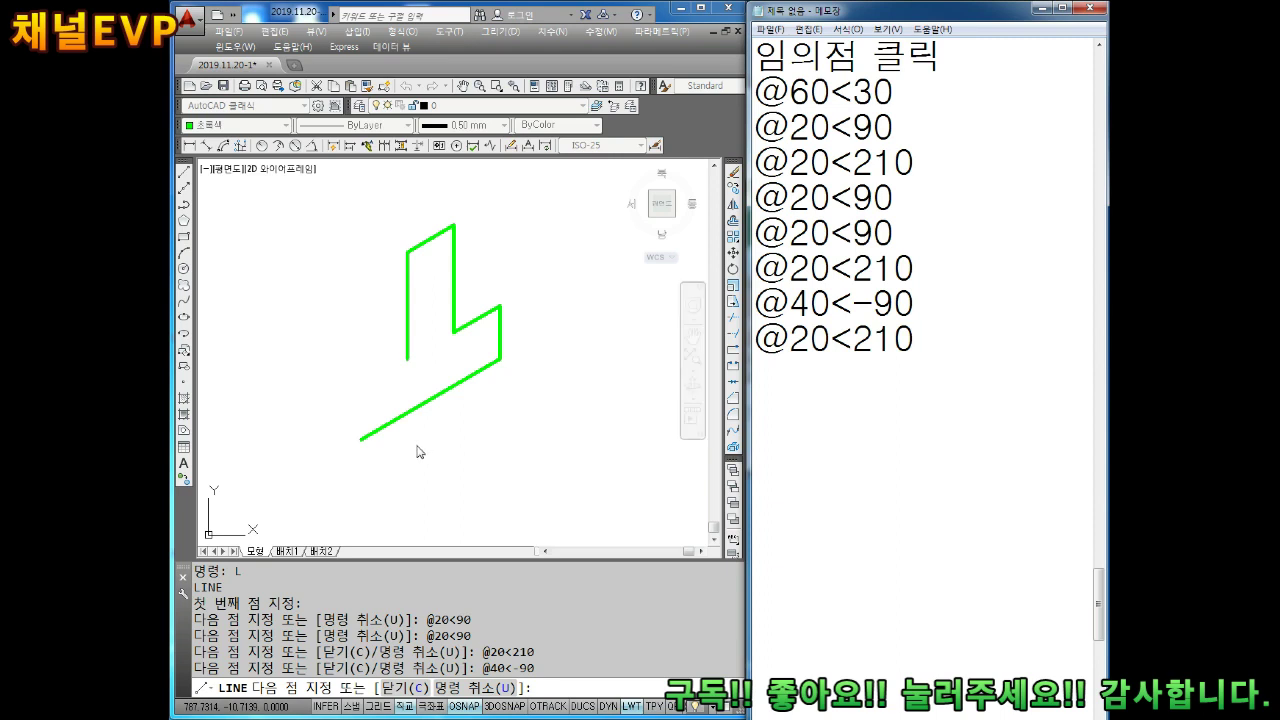
{"action": "left_click", "coordinate": [372, 456]}
{"action": "type", "text": "@20<210"}
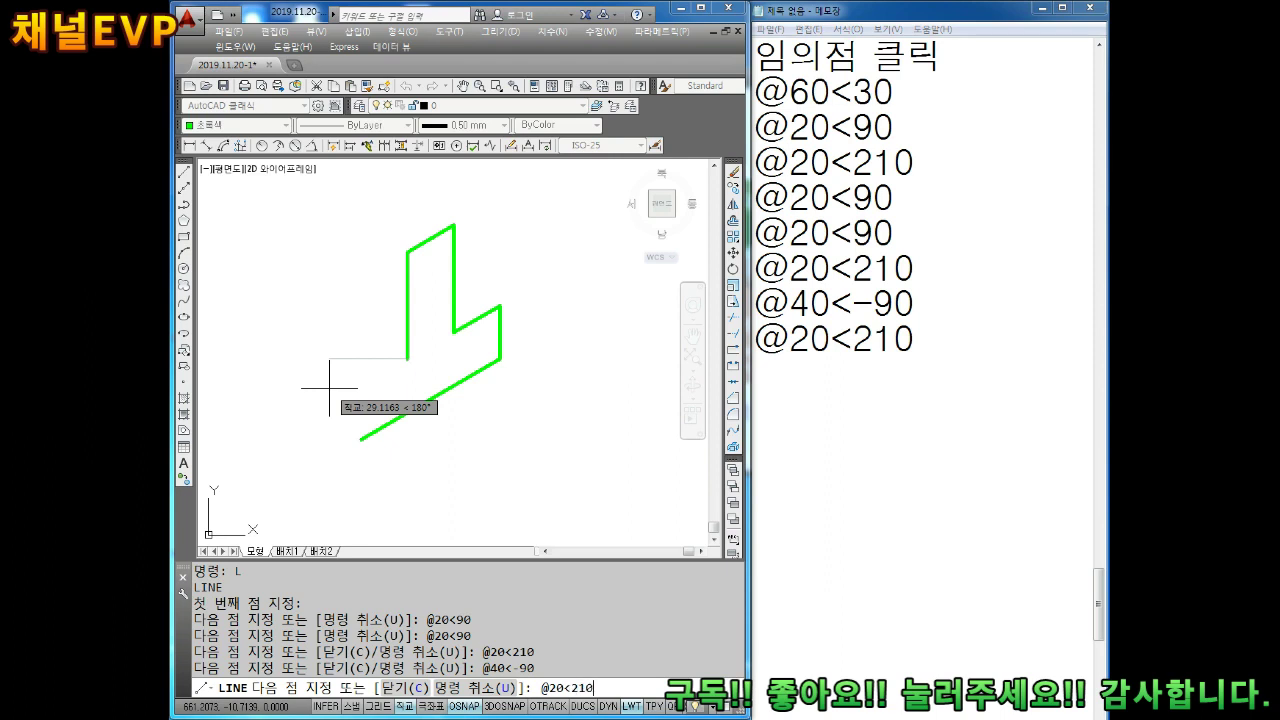
{"action": "key", "text": "Return"}
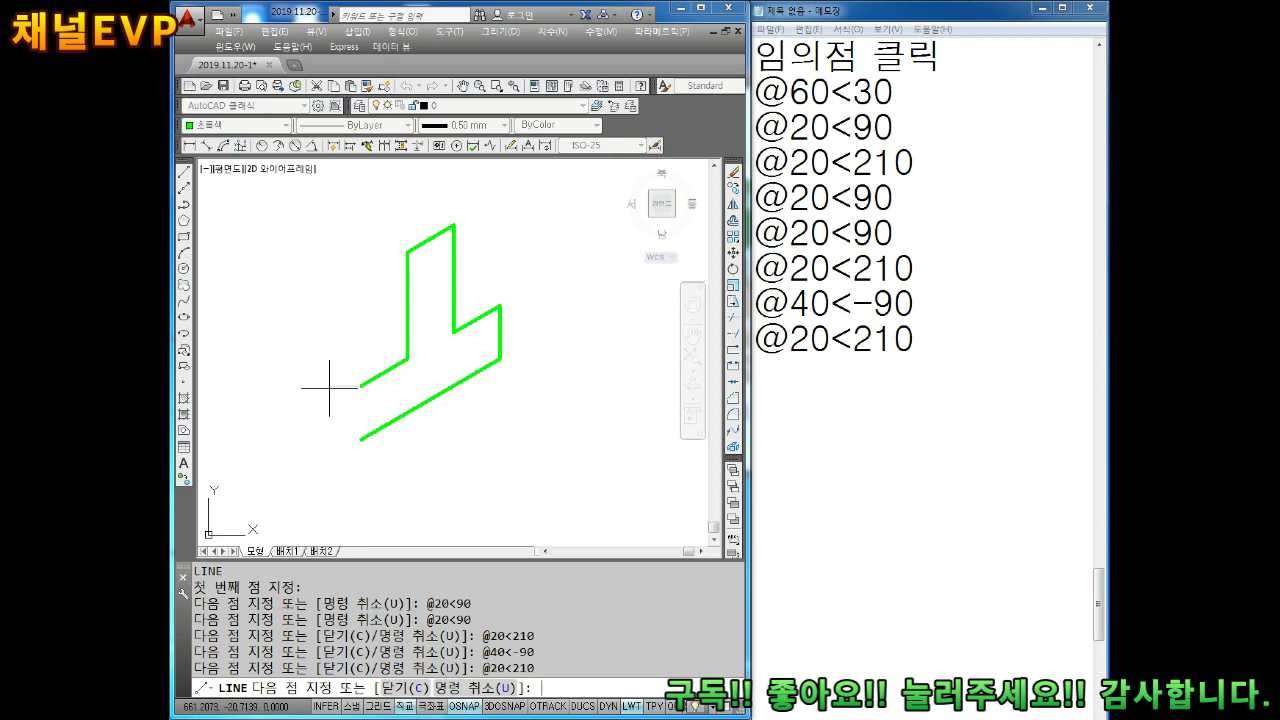
{"action": "left_click", "coordinate": [360, 438]}
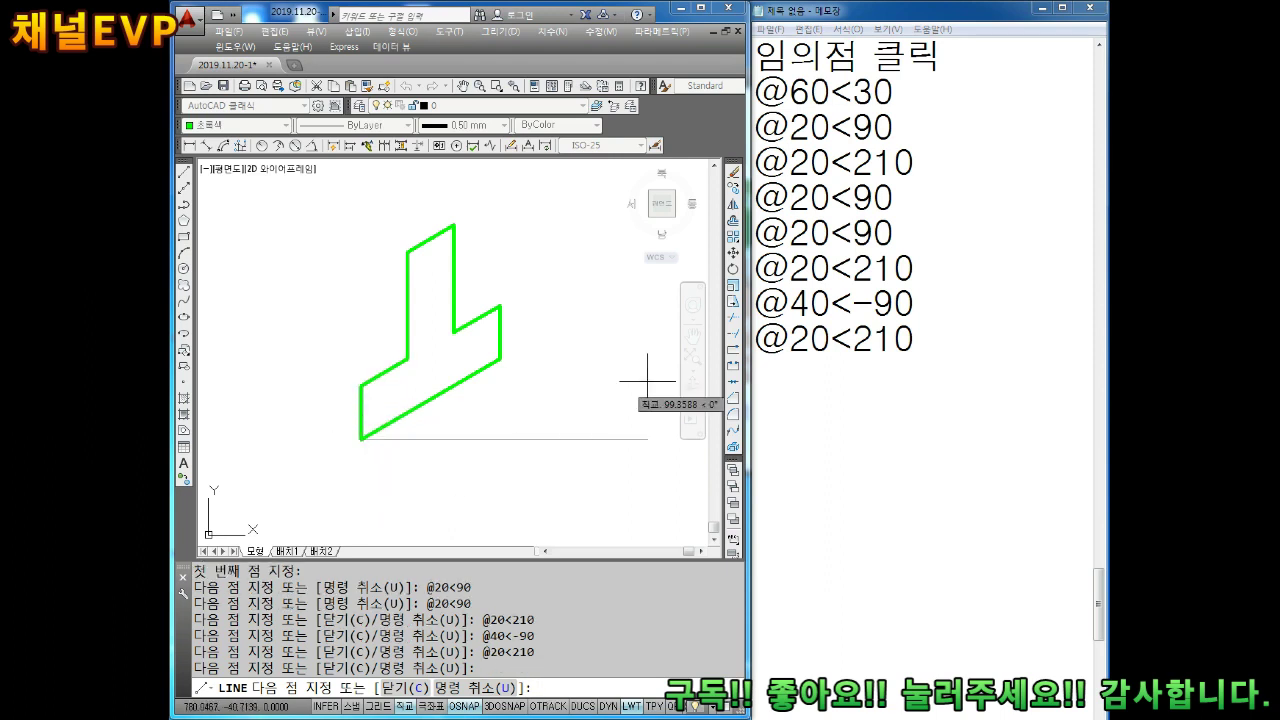
{"action": "key", "text": "Escape"}
{"action": "key", "text": "Escape"}
{"action": "key", "text": "Escape"}
{"action": "left_click", "coordinate": [809, 386]}
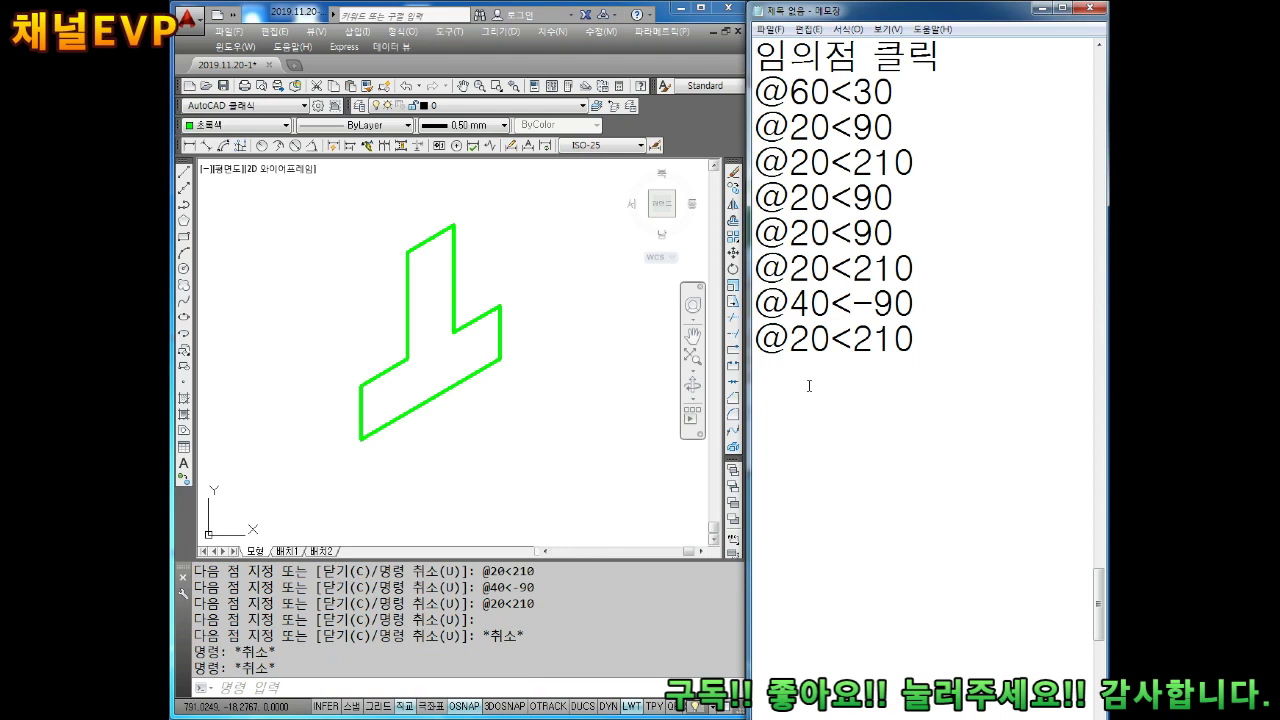
- Note '끝점 연결', make red the current colour, and mark the lower-left corner with a circle
{"action": "type", "text": "끝점 "}
{"action": "type", "text": "연결"}
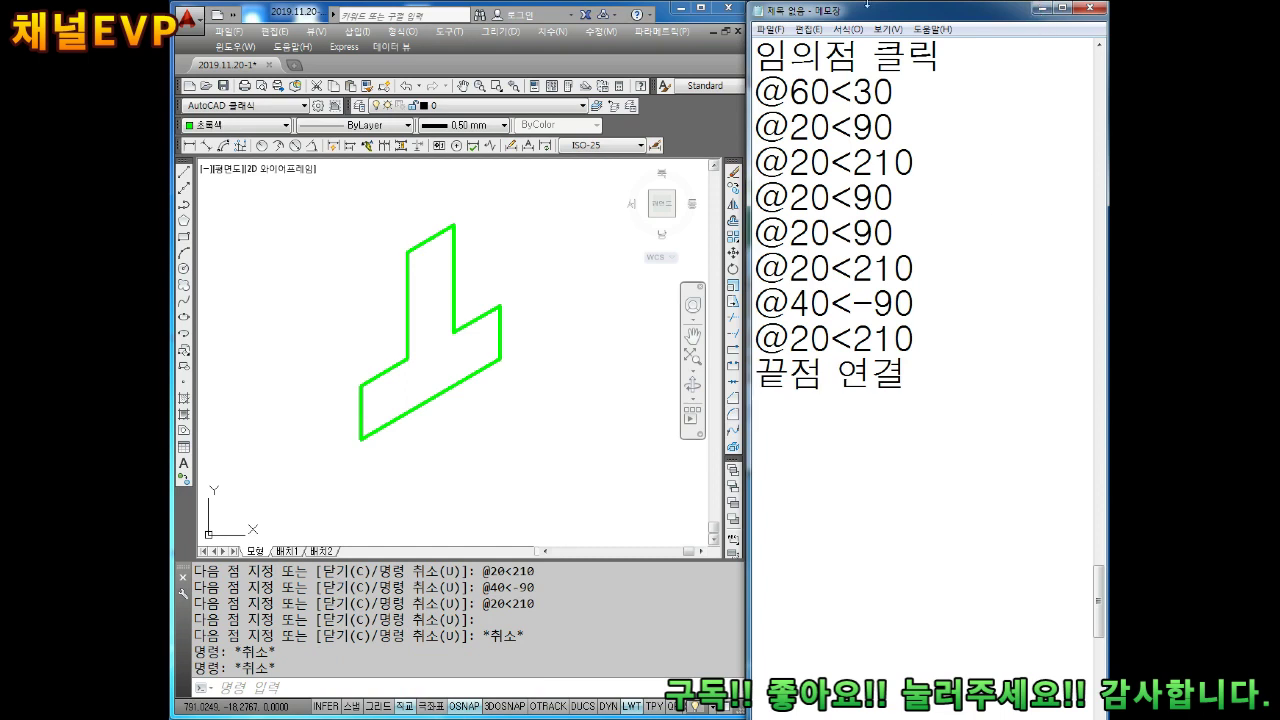
{"action": "left_click", "coordinate": [223, 127]}
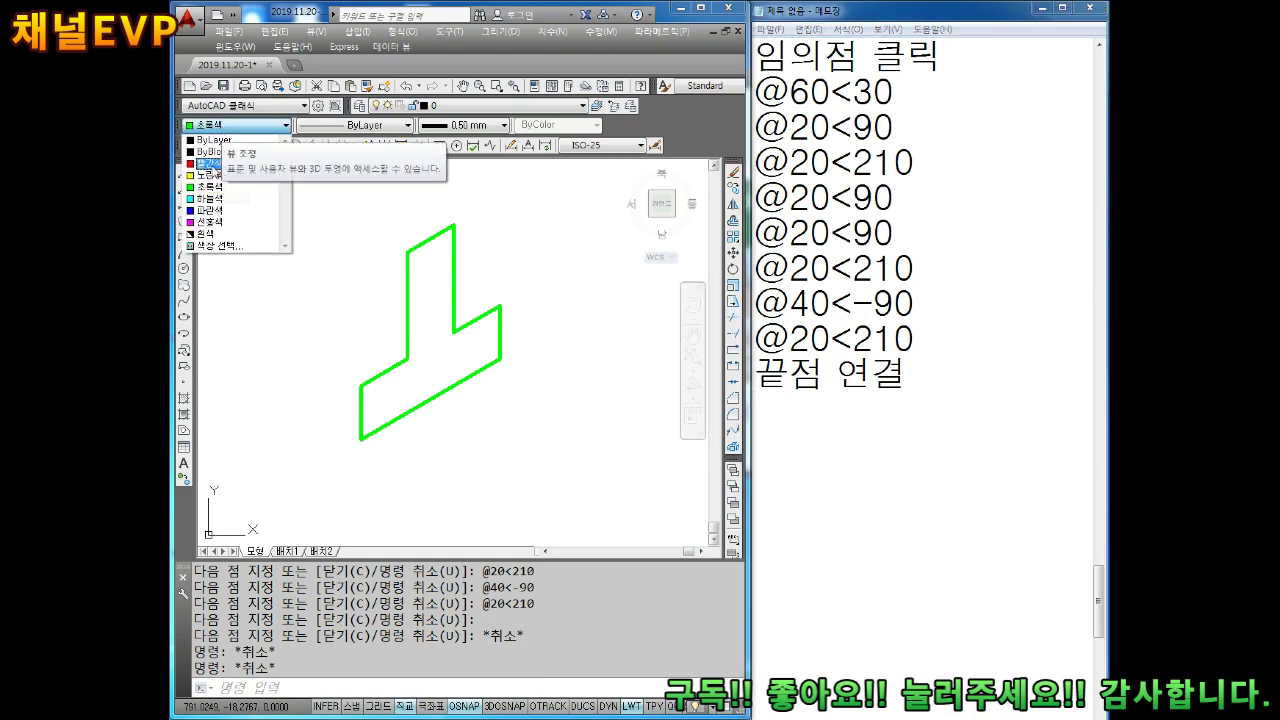
{"action": "left_click", "coordinate": [212, 164]}
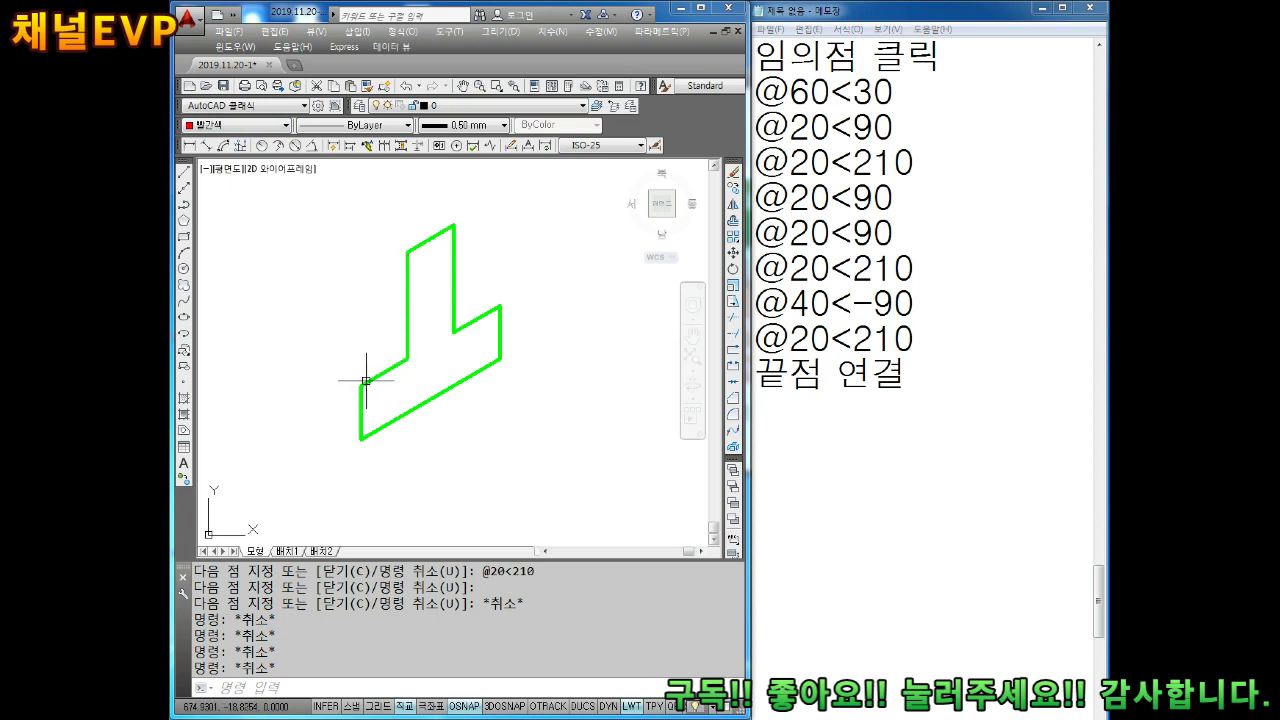
{"action": "middle_click_drag", "start_coordinate": [380, 378], "coordinate": [417, 395]}
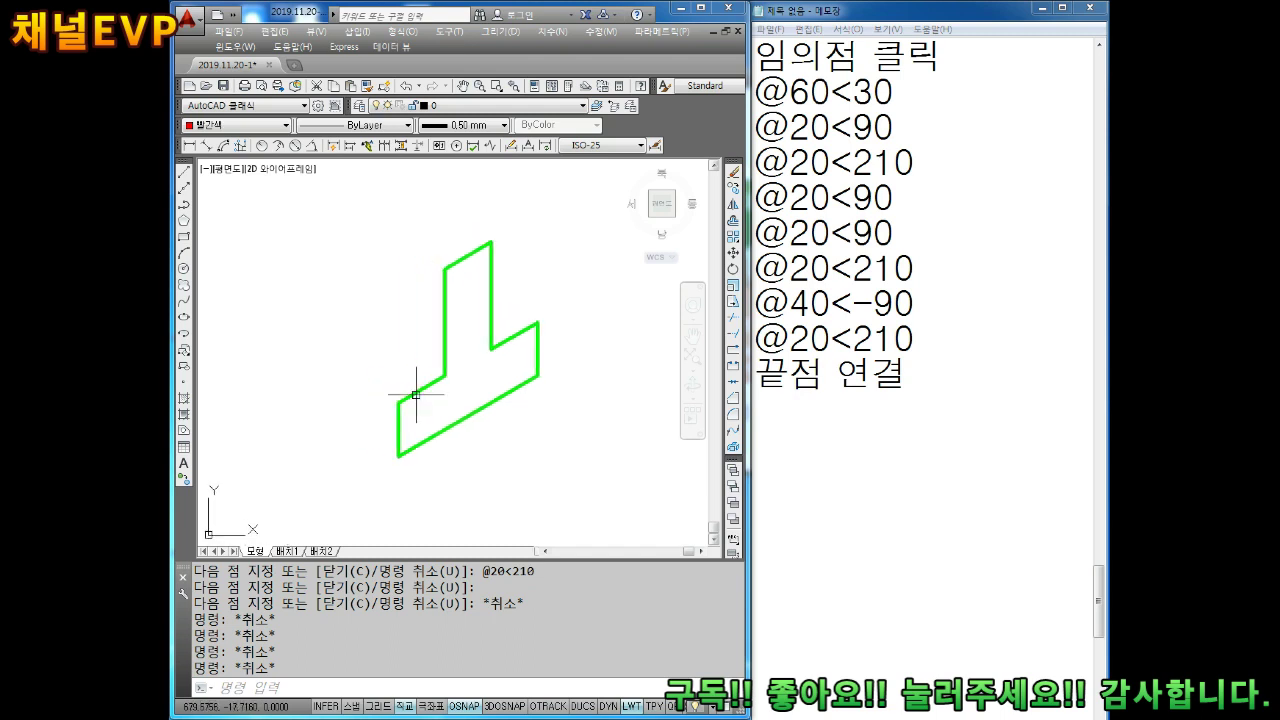
{"action": "key", "text": "Escape"}
{"action": "type", "text": "c"}
{"action": "key", "text": "Return"}
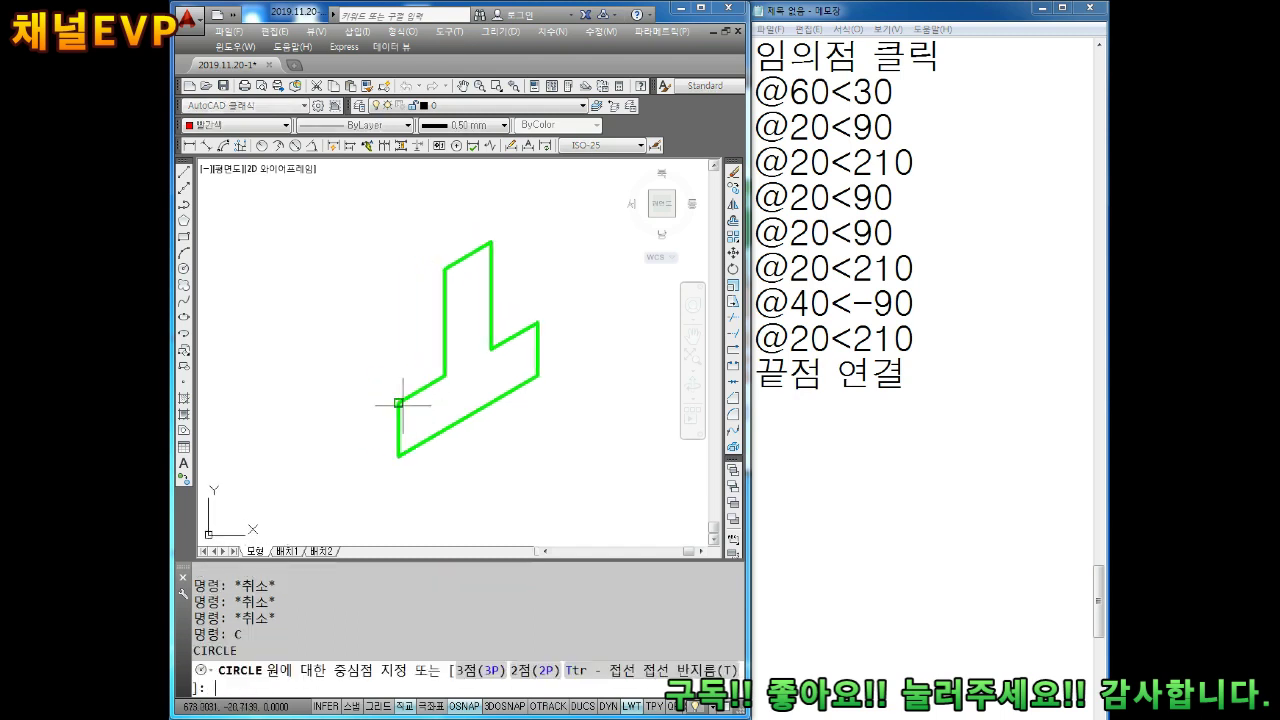
{"action": "left_click", "coordinate": [398, 402]}
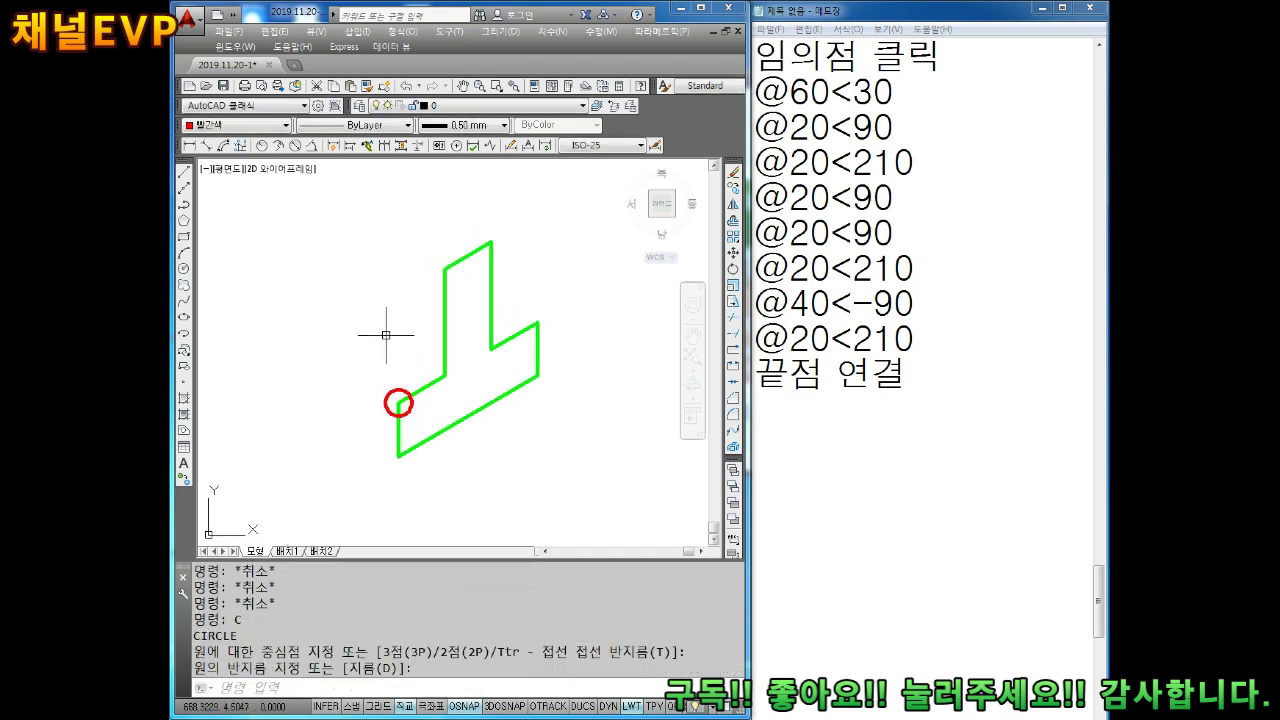
{"action": "key", "text": "Escape"}
{"action": "key", "text": "Escape"}
{"action": "key", "text": "Escape"}
{"action": "key", "text": "Escape"}
{"action": "key", "text": "Escape"}
{"action": "key", "text": "Escape"}
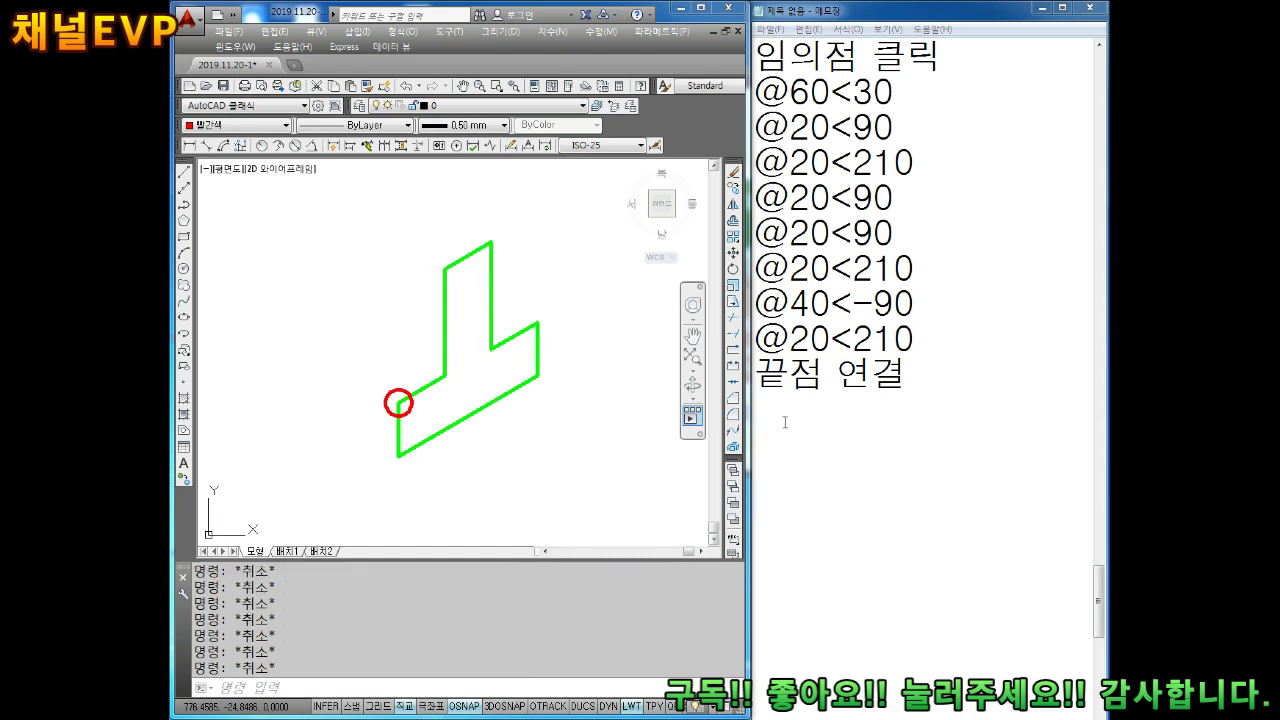
{"action": "left_click", "coordinate": [795, 407]}
{"action": "type", "text": "끝"}
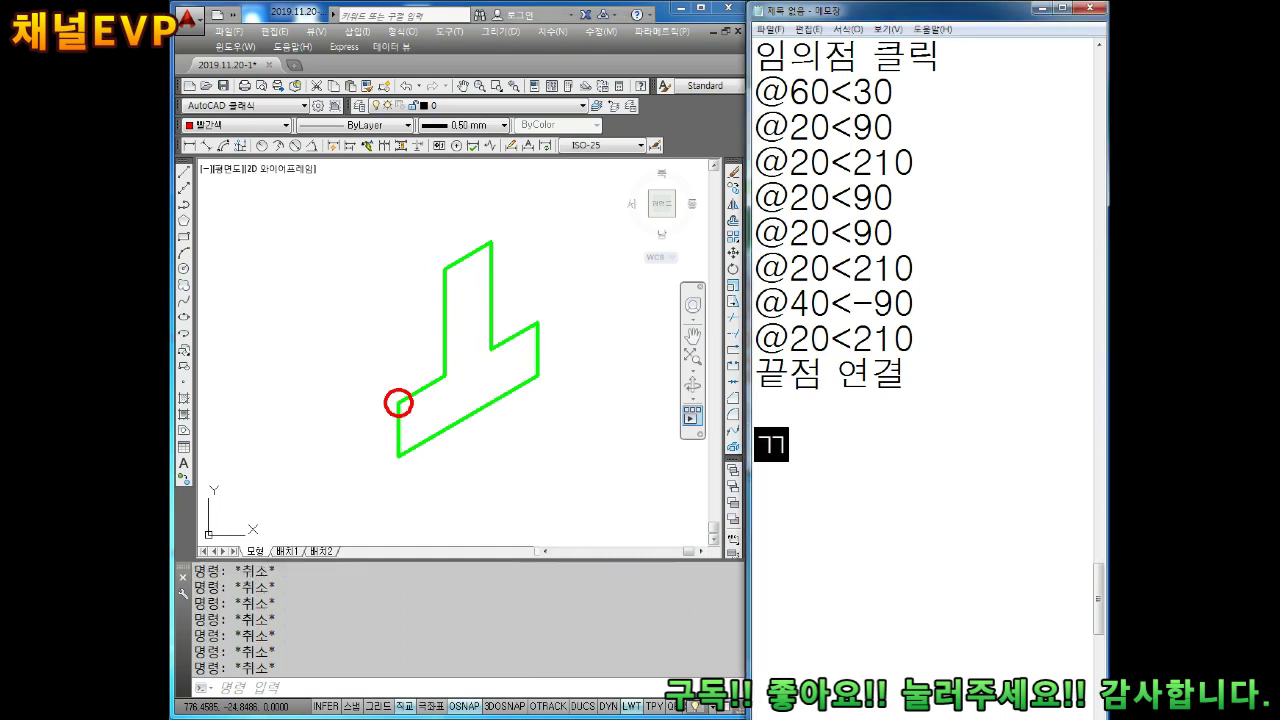
{"action": "type", "text": "점클릭"}
{"action": "key", "text": "Home"}
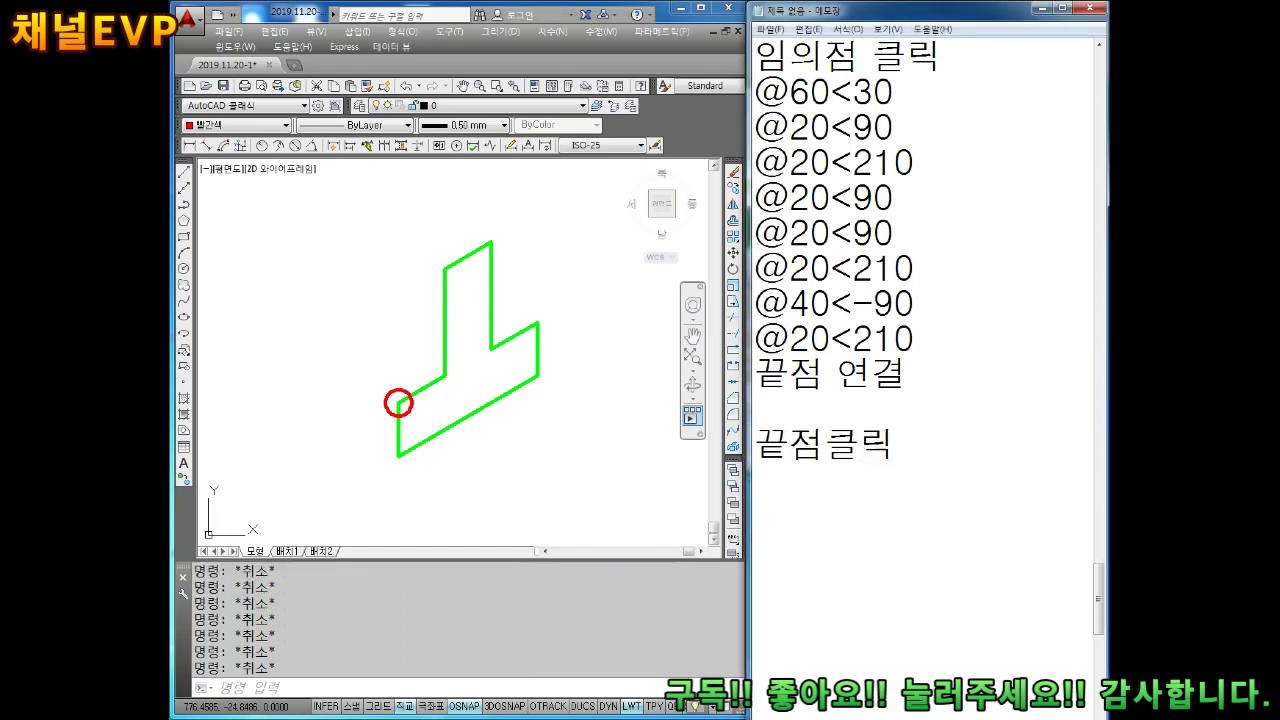
{"action": "key", "text": "Right"}
{"action": "key", "text": "Right"}
{"action": "key", "text": "End"}
{"action": "key", "text": "Return"}
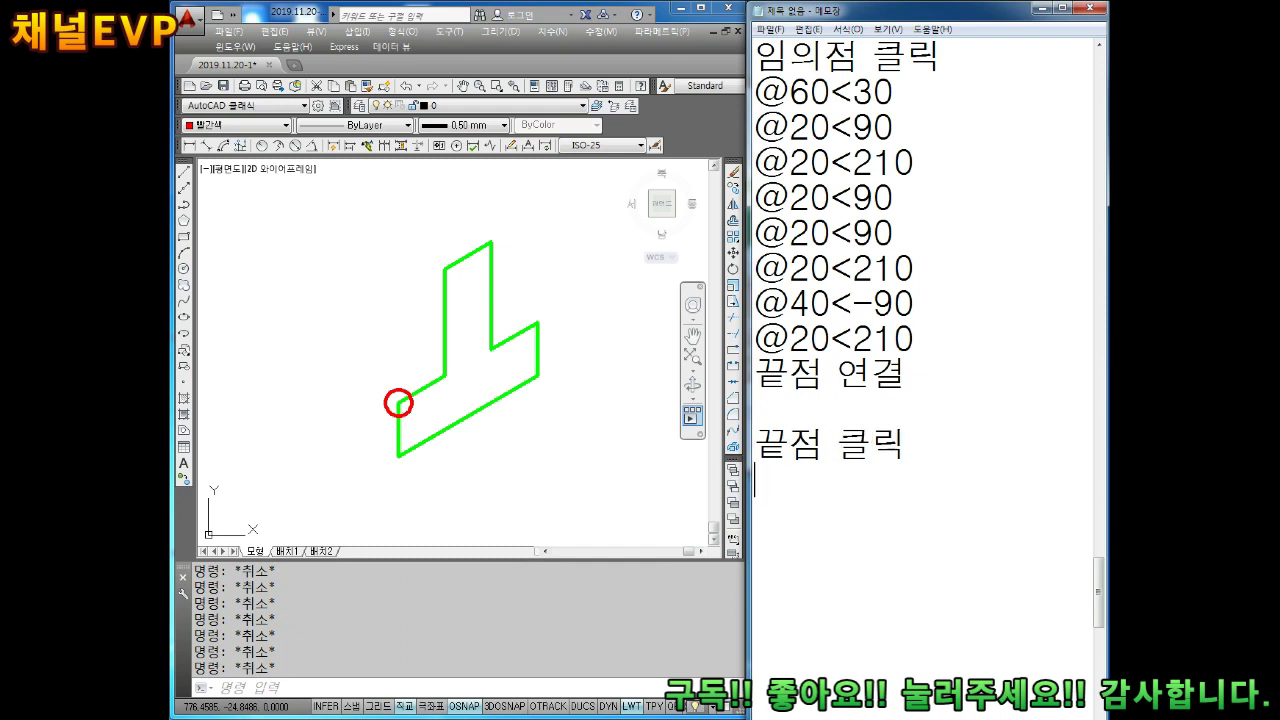
{"action": "type", "text": "@"}
{"action": "type", "text": "20<"}
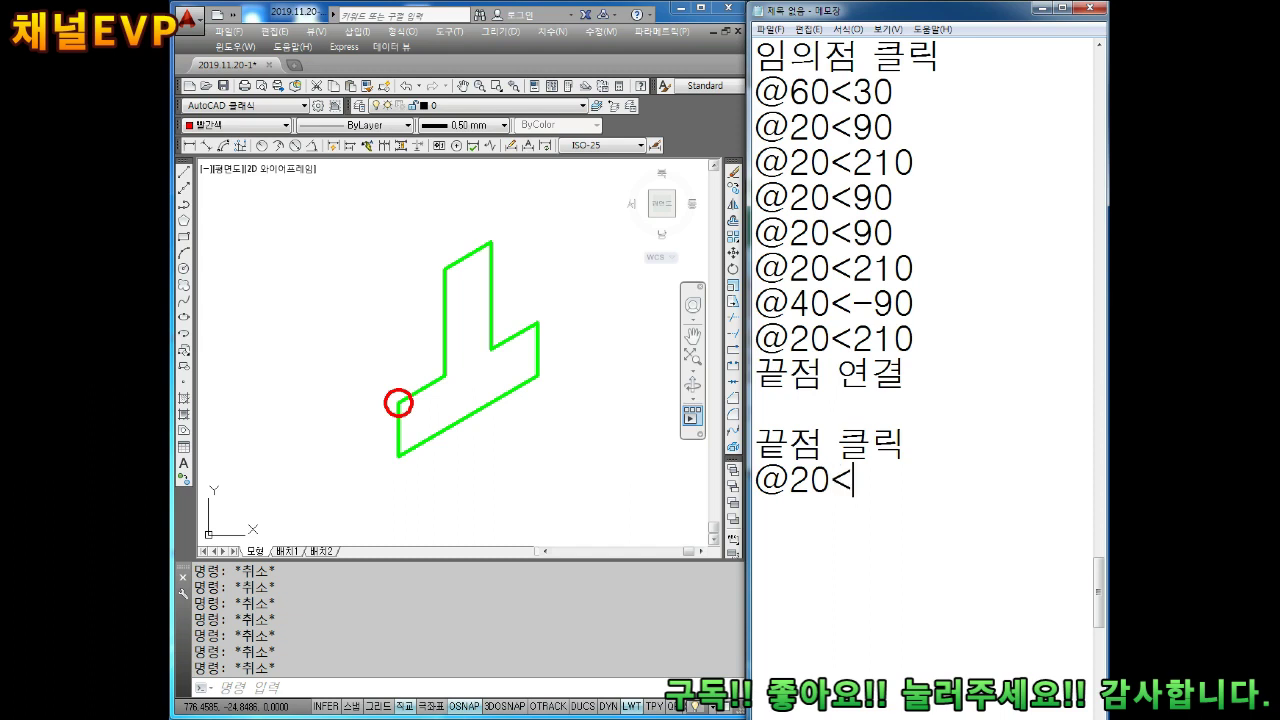
{"action": "type", "text": "90"}
{"action": "key", "text": "Return"}
- Delete the red marker circle from the outline's lower-left corner
{"action": "left_click", "coordinate": [555, 380]}
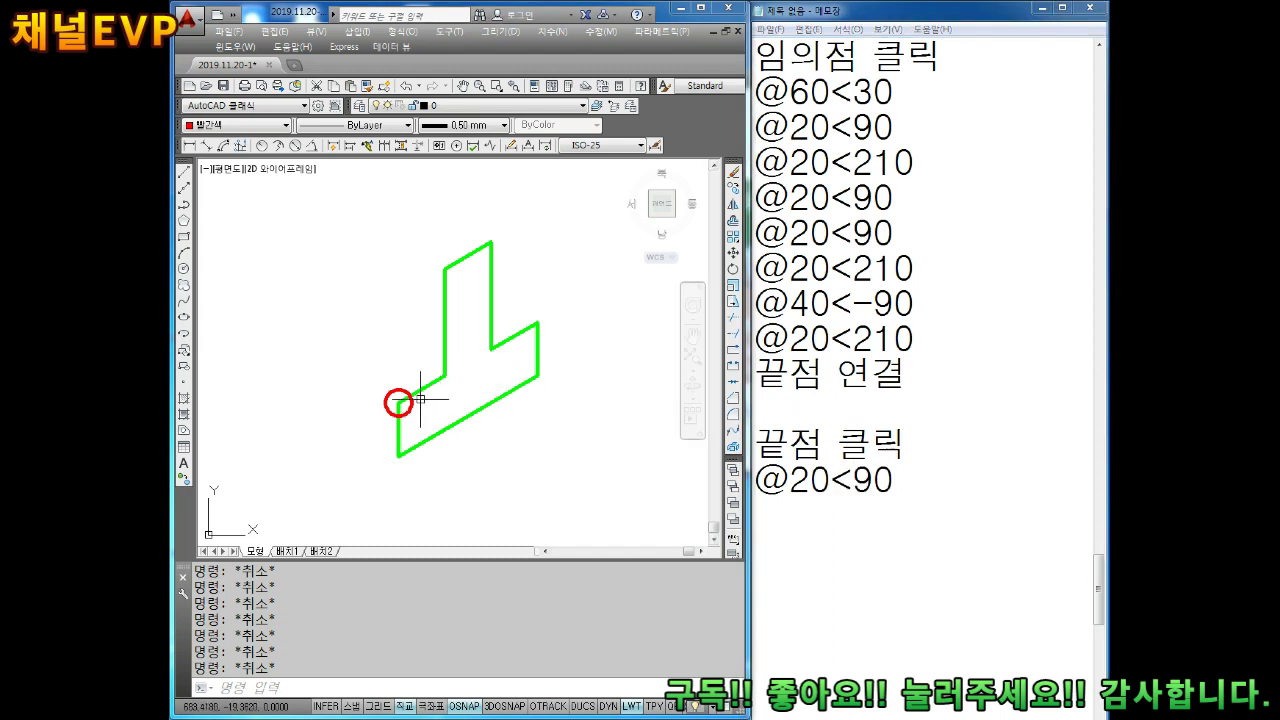
{"action": "left_click", "coordinate": [400, 400]}
{"action": "key", "text": "Delete"}
{"action": "key", "text": "Escape"}
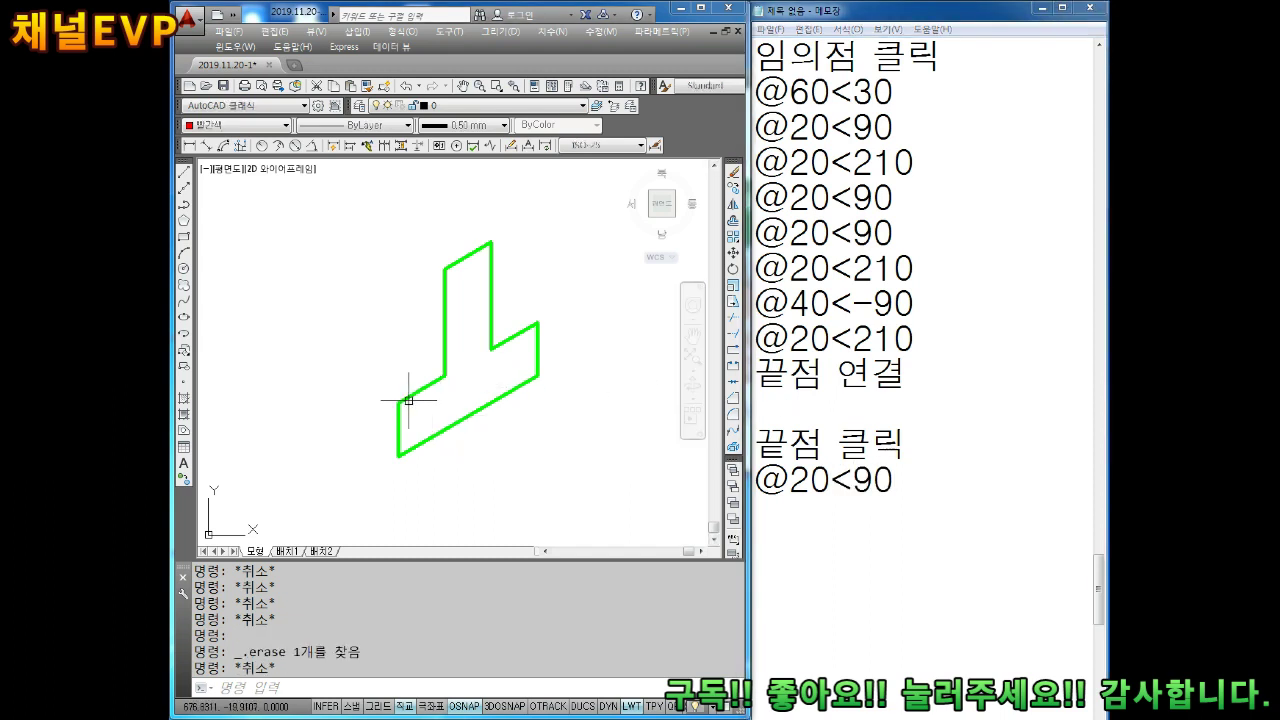
{"action": "key", "text": "Escape"}
{"action": "type", "text": "L"}
{"action": "key", "text": "Return"}
{"action": "left_click", "coordinate": [398, 404]}
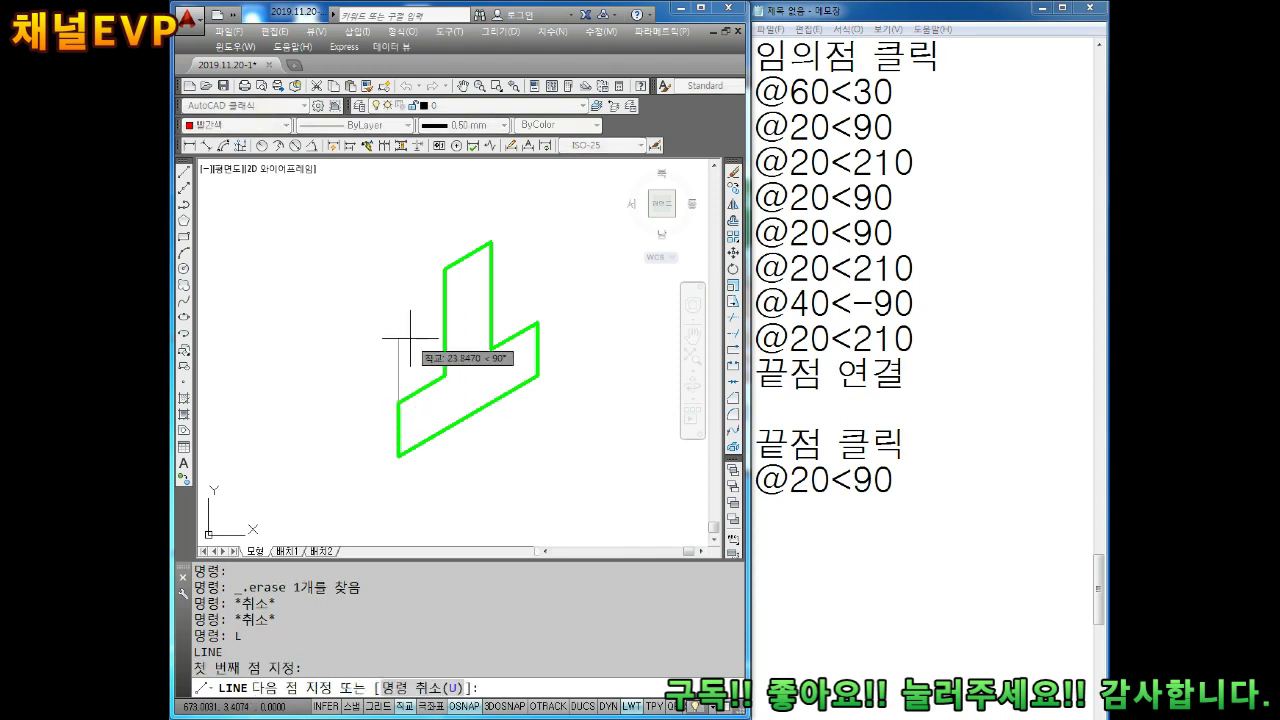
{"action": "type", "text": "20<9"}
{"action": "type", "text": "0"}
{"action": "key", "text": "Return"}
{"action": "left_click", "coordinate": [792, 522]}
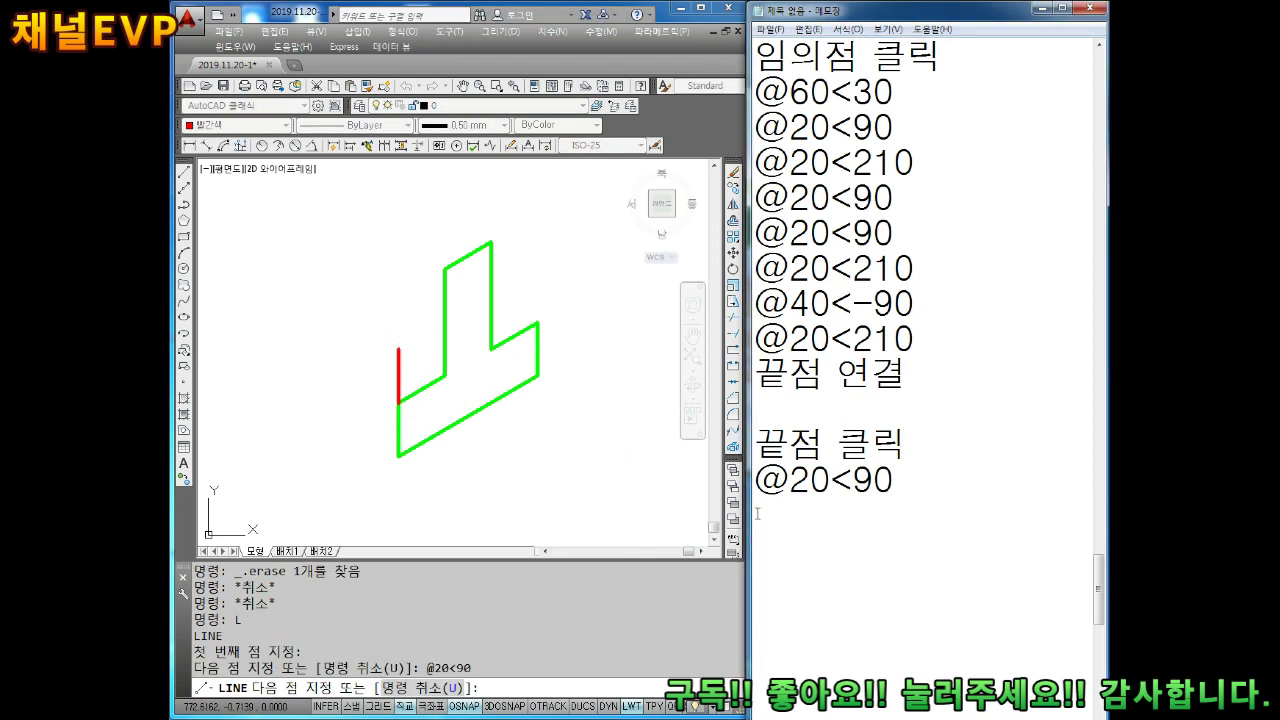
{"action": "type", "text": "@"}
{"action": "type", "text": "40<"}
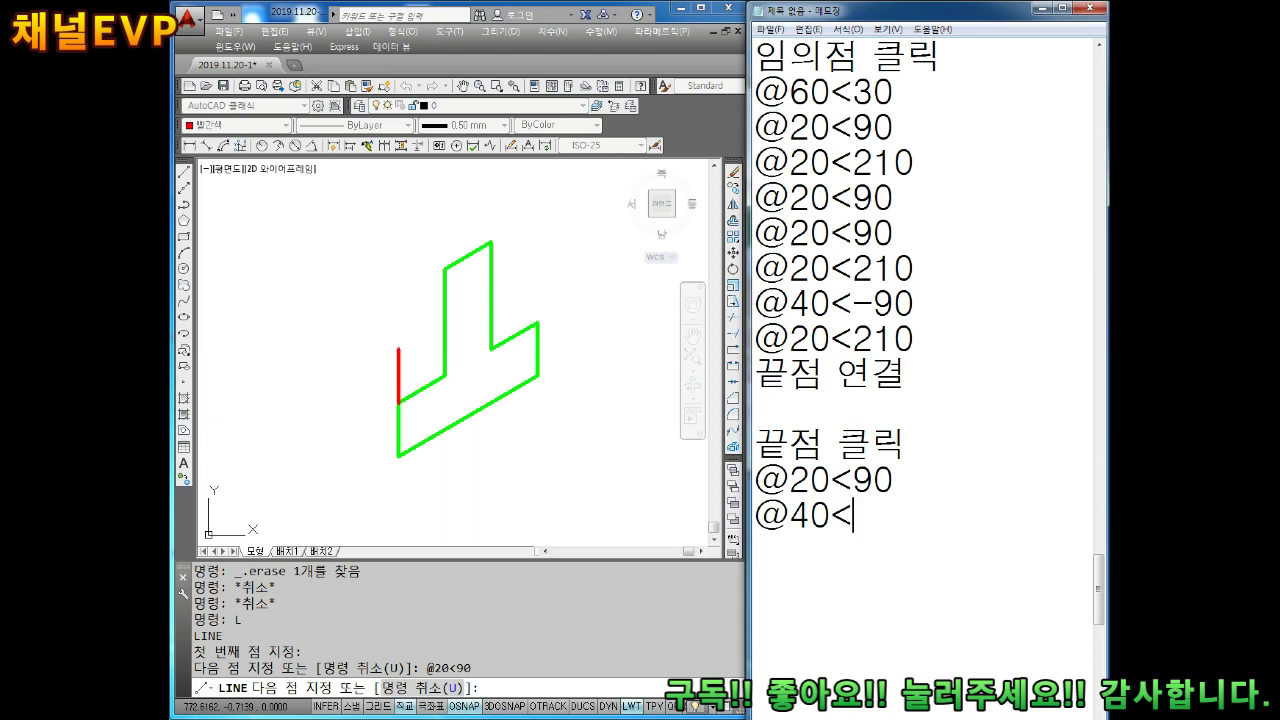
{"action": "type", "text": "150"}
{"action": "key", "text": "Return"}
{"action": "left_click", "coordinate": [354, 323]}
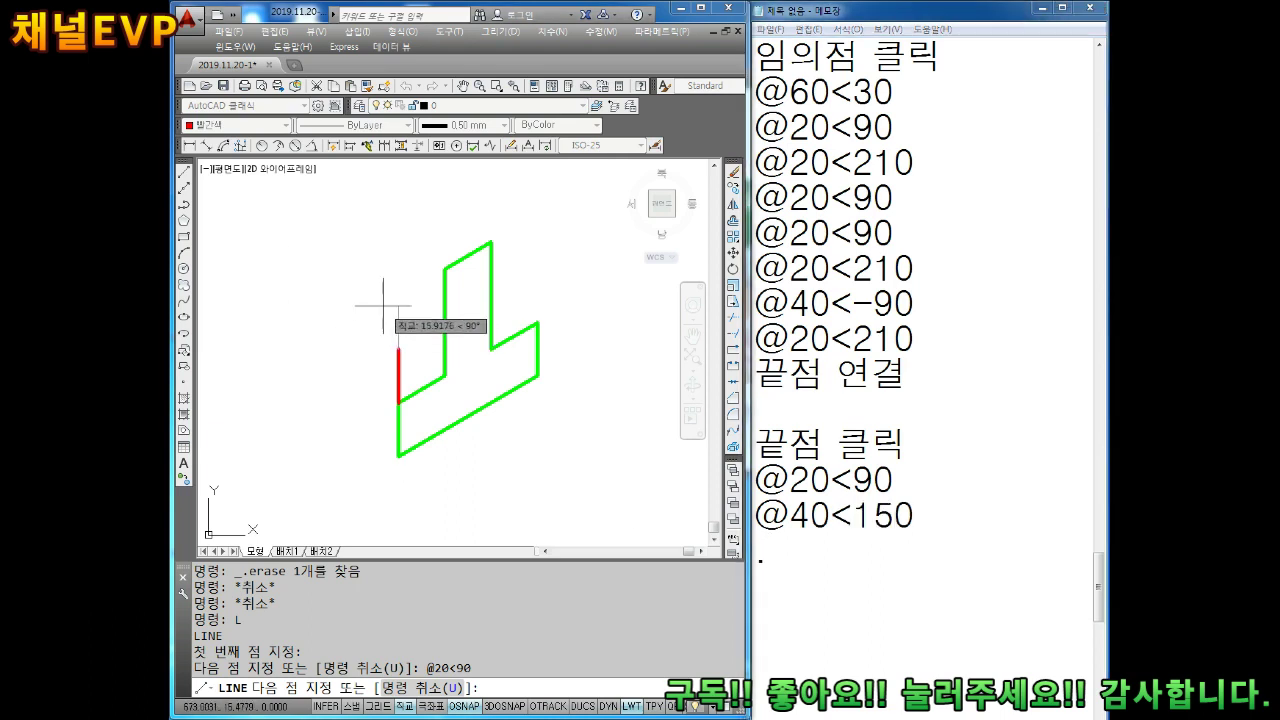
{"action": "key", "text": "Tab"}
{"action": "type", "text": "@40<"}
{"action": "type", "text": "150"}
{"action": "key", "text": "Return"}
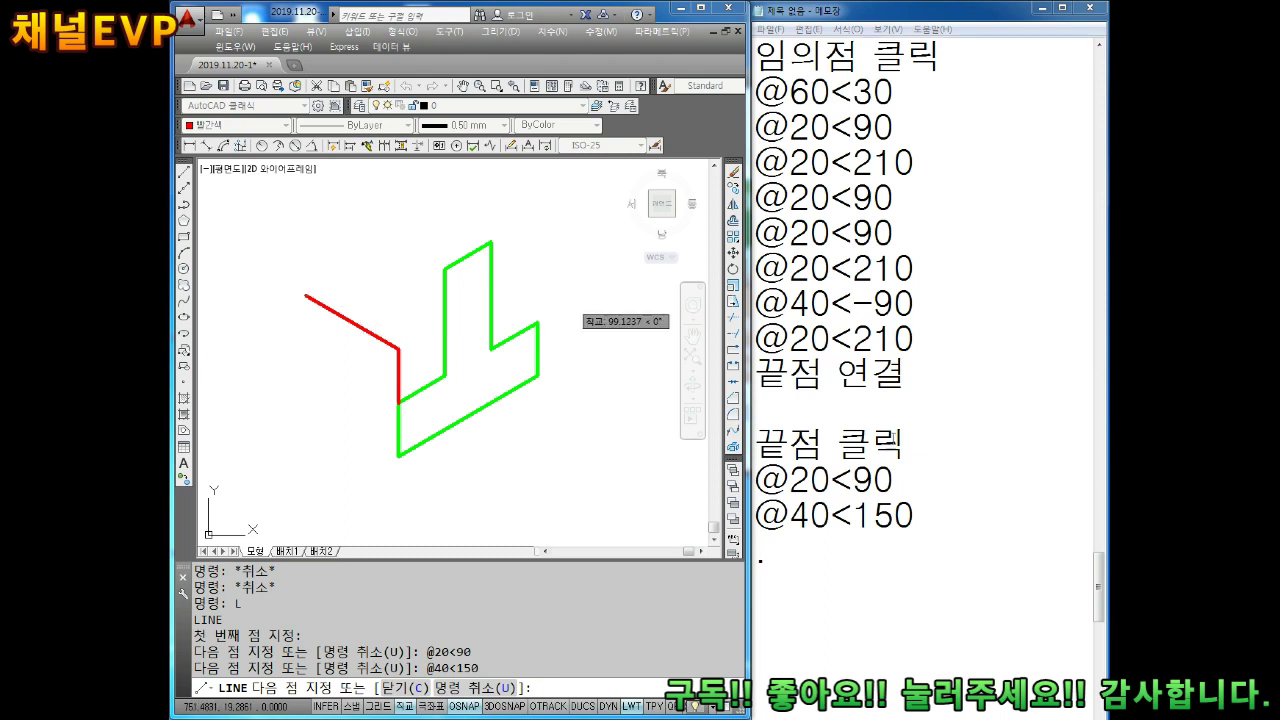
{"action": "left_click", "coordinate": [786, 547]}
{"action": "type", "text": "@"}
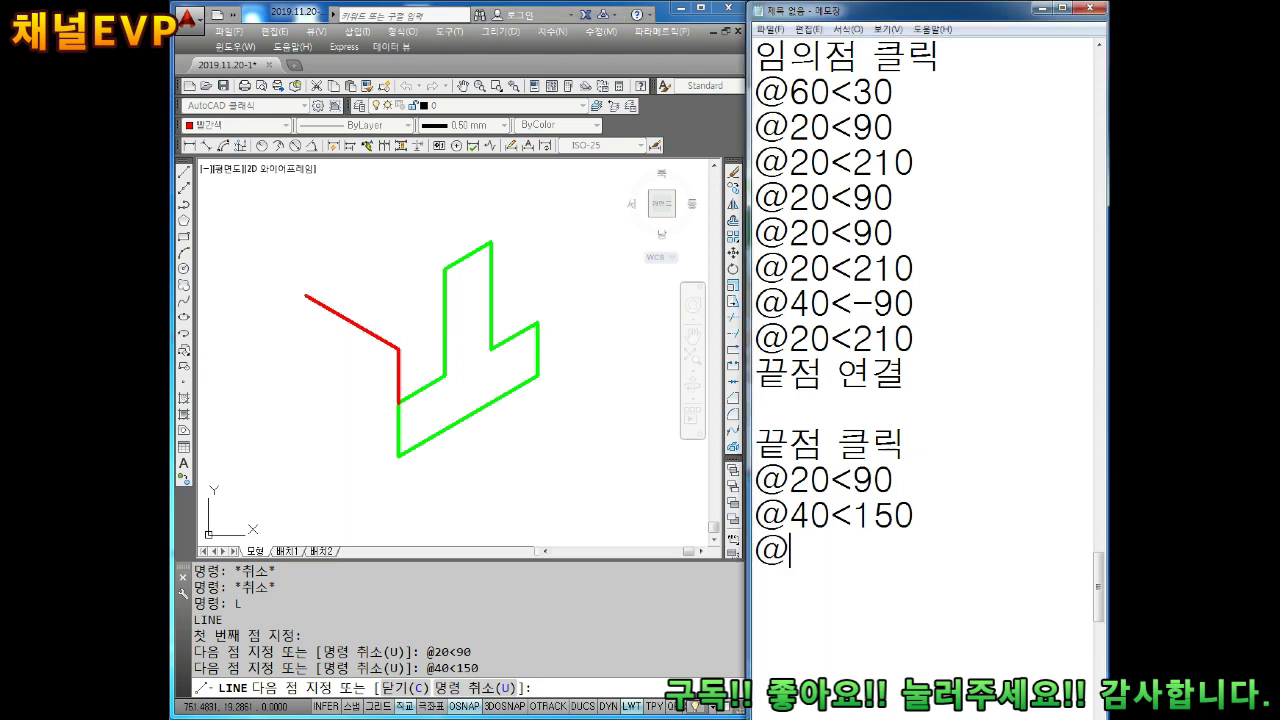
{"action": "type", "text": "20<9ㅓ"}
{"action": "key", "text": "BackSpace"}
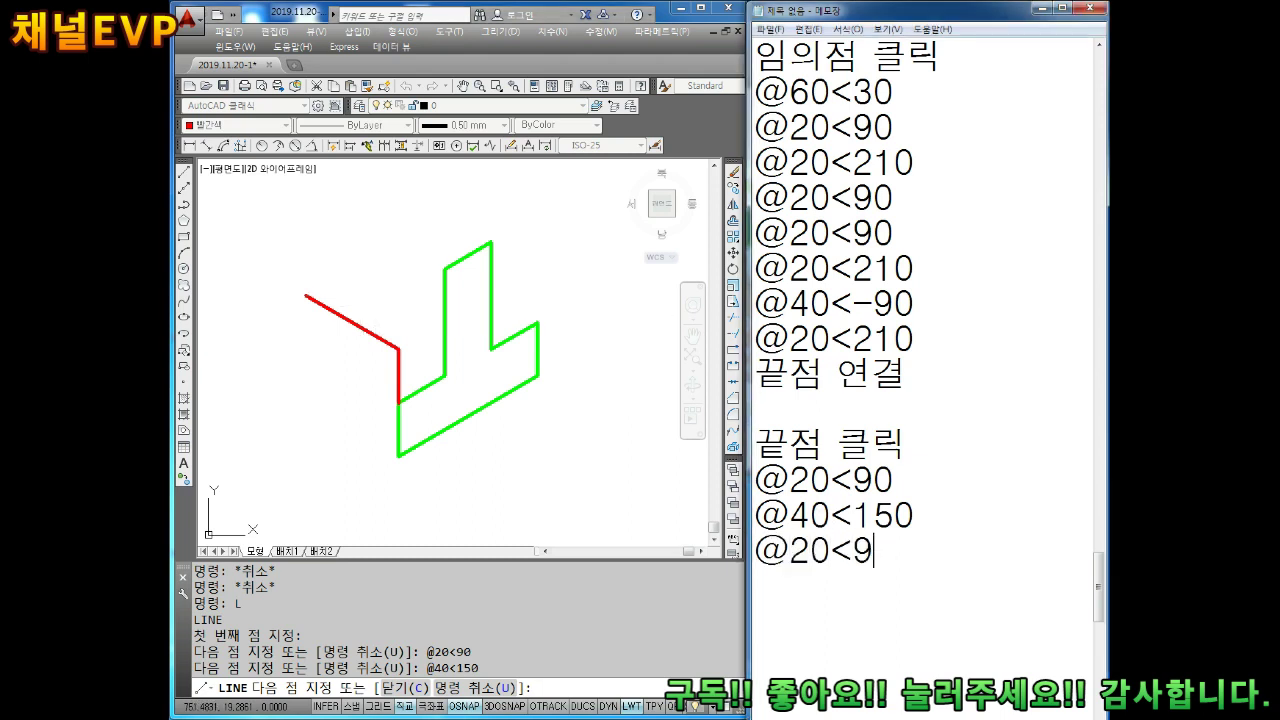
{"action": "key", "text": "Return"}
{"action": "key", "text": "BackSpace"}
{"action": "type", "text": "0"}
{"action": "key", "text": "Return"}
{"action": "middle_click_drag", "start_coordinate": [343, 286], "coordinate": [372, 326]}
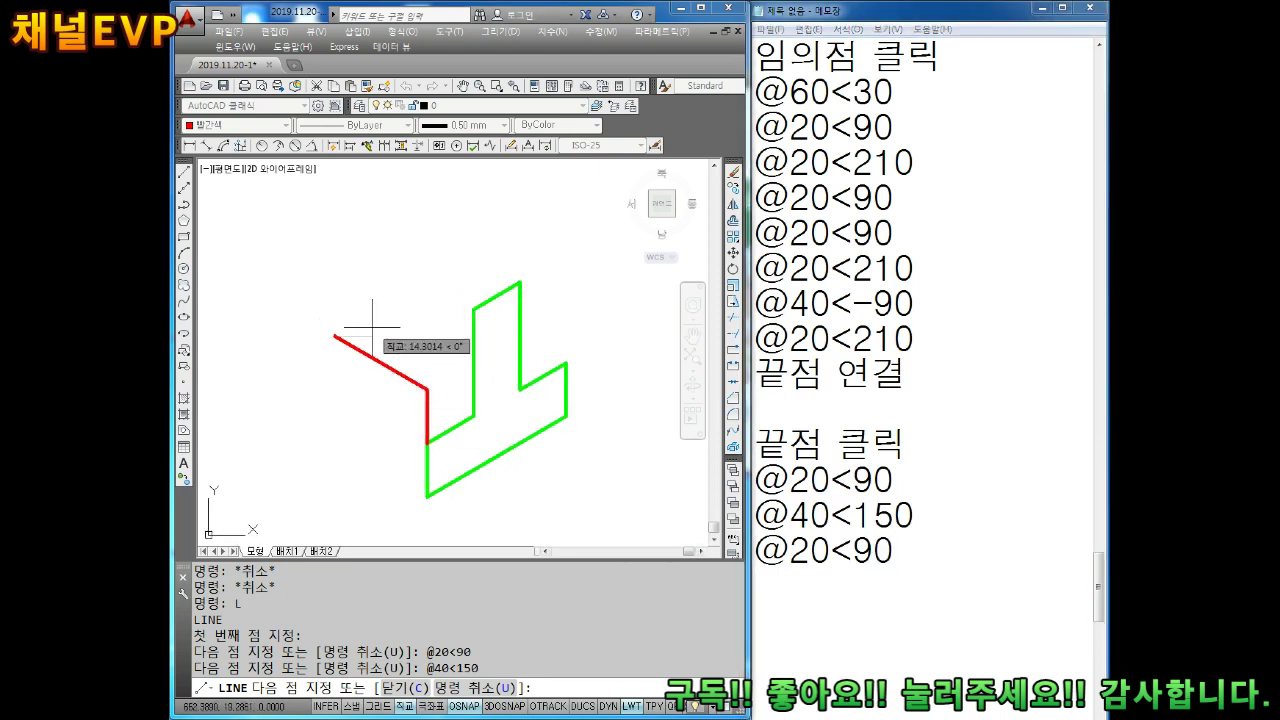
{"action": "key", "text": "Tab"}
{"action": "type", "text": "@20<"}
{"action": "type", "text": "90"}
{"action": "key", "text": "Return"}
{"action": "left_click", "coordinate": [772, 576]}
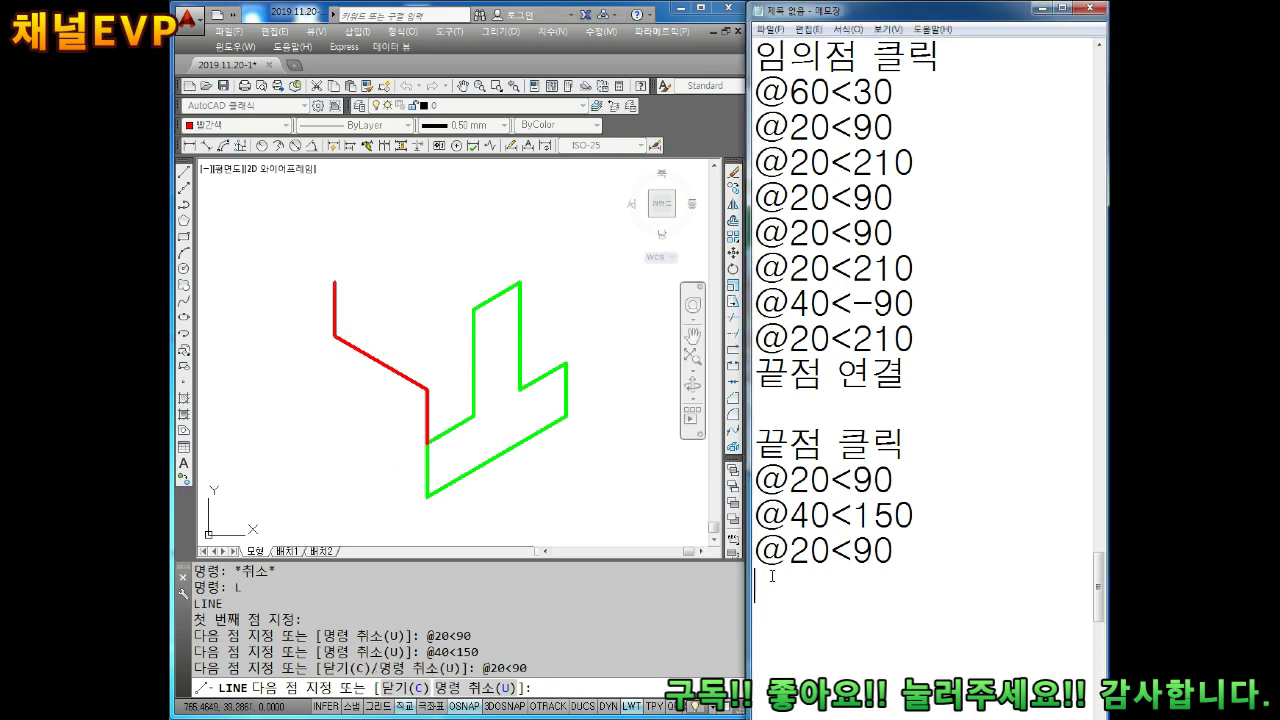
{"action": "type", "text": "@20<"}
{"action": "type", "text": "18"}
{"action": "key", "text": "BackSpace"}
{"action": "type", "text": "45"}
{"action": "key", "text": "BackSpace"}
{"action": "key", "text": "BackSpace"}
{"action": "type", "text": "50"}
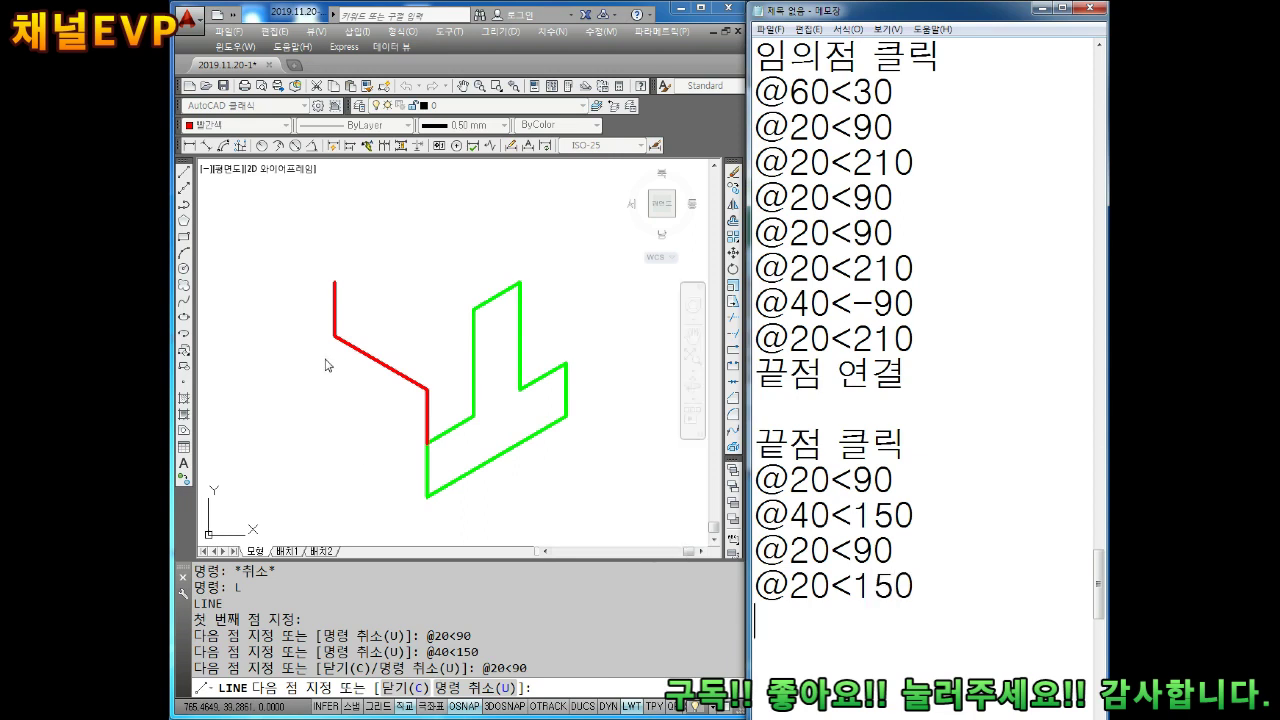
{"action": "middle_click_drag", "start_coordinate": [324, 365], "coordinate": [336, 379]}
{"action": "type", "text": "20<"}
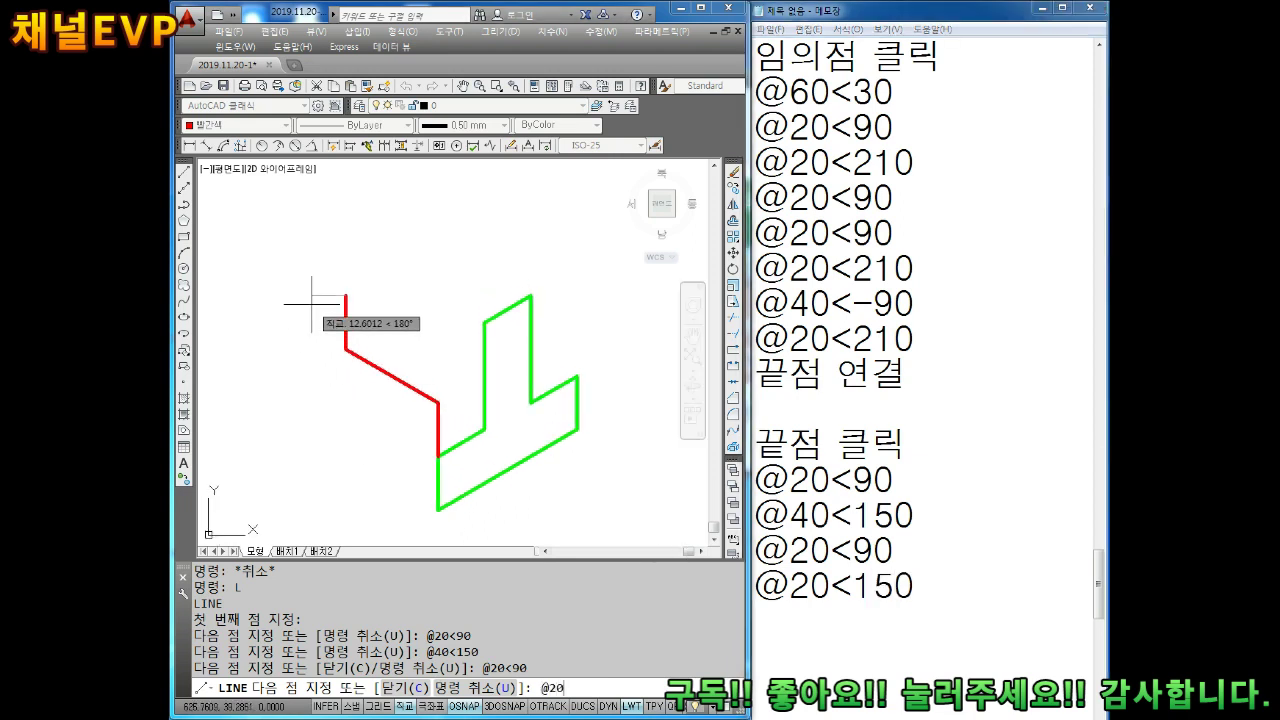
{"action": "type", "text": "150"}
{"action": "key", "text": "Return"}
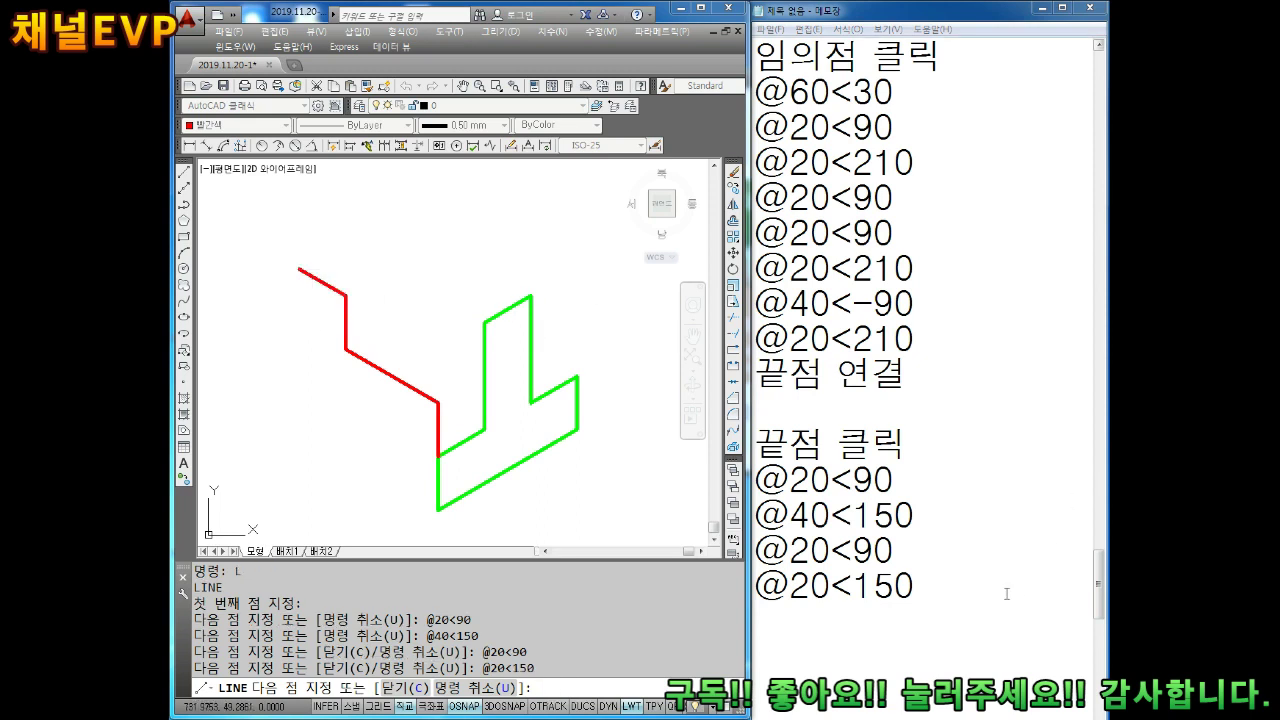
{"action": "left_click", "coordinate": [782, 632]}
{"action": "type", "text": "@6"}
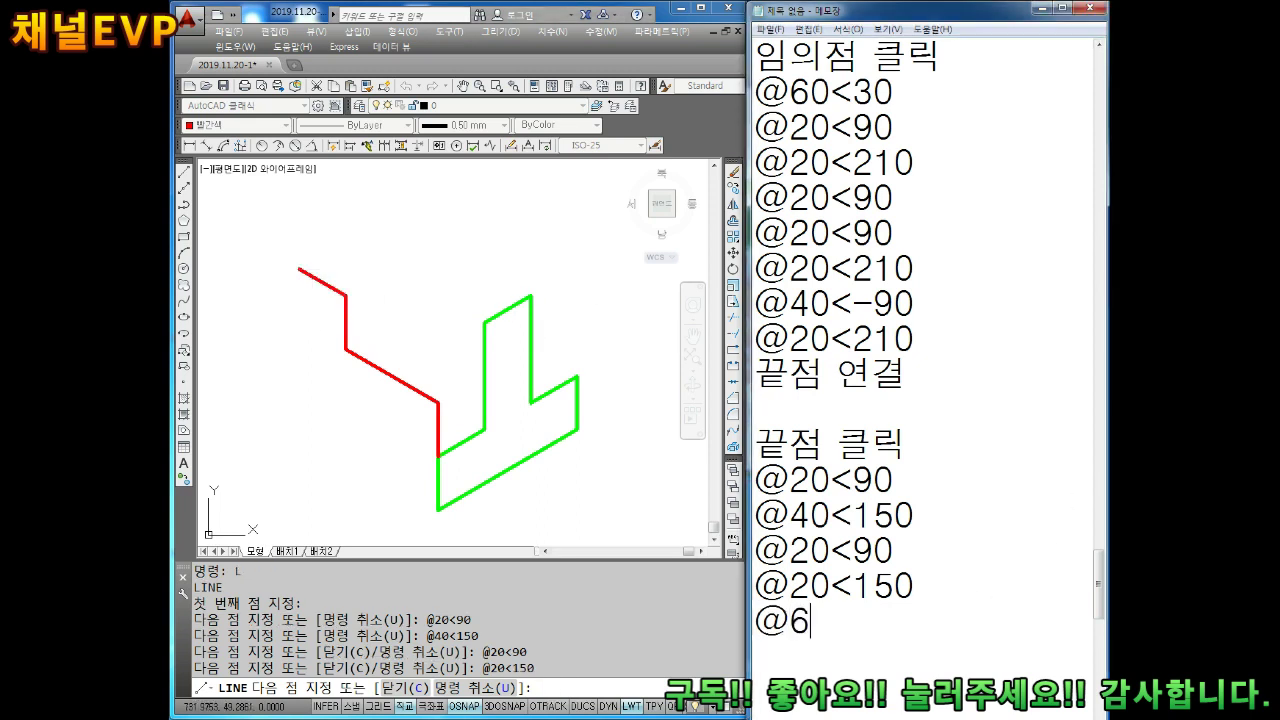
{"action": "type", "text": "0<-90"}
{"action": "key", "text": "Return"}
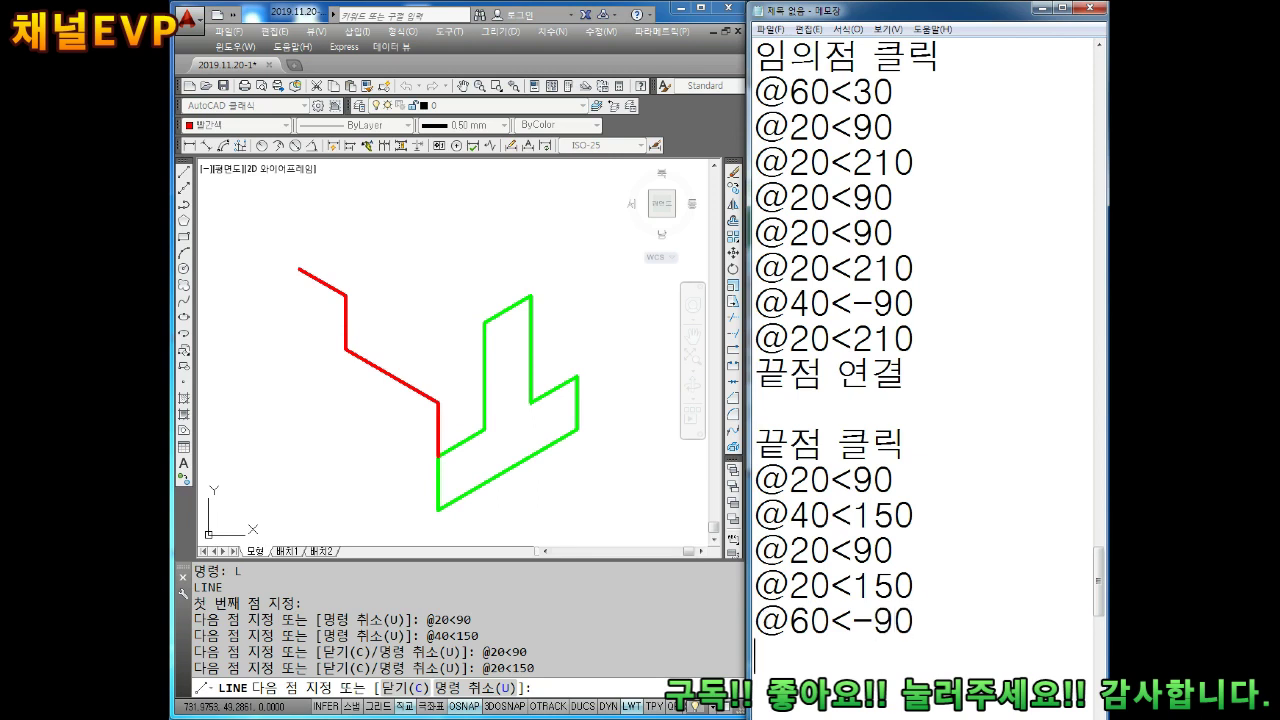
{"action": "left_click", "coordinate": [392, 485]}
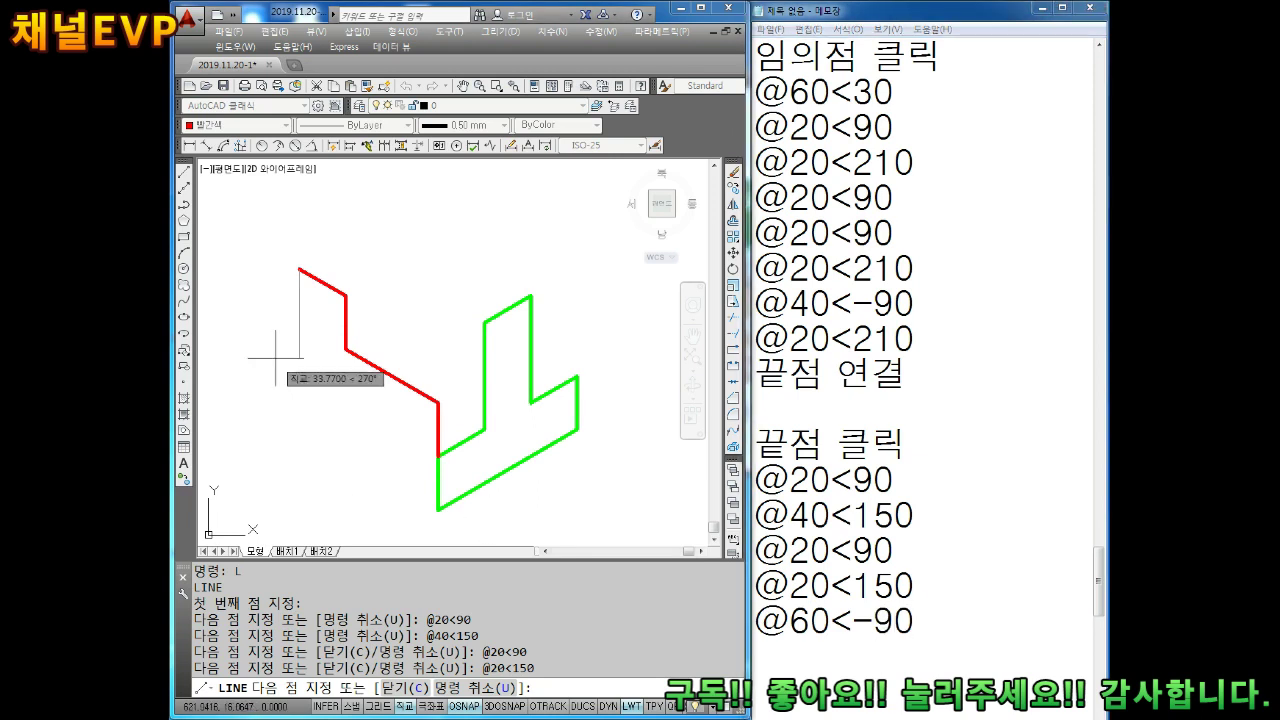
{"action": "type", "text": "@60<-9"}
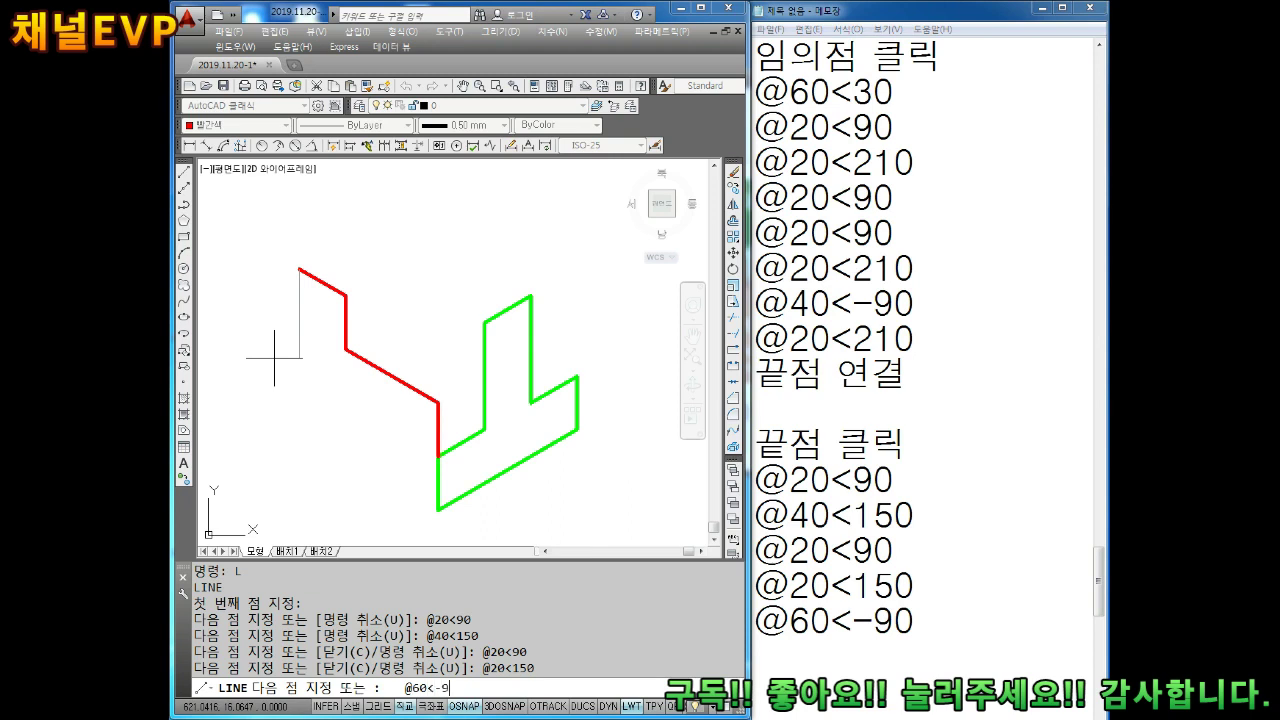
{"action": "type", "text": "0"}
{"action": "key", "text": "Return"}
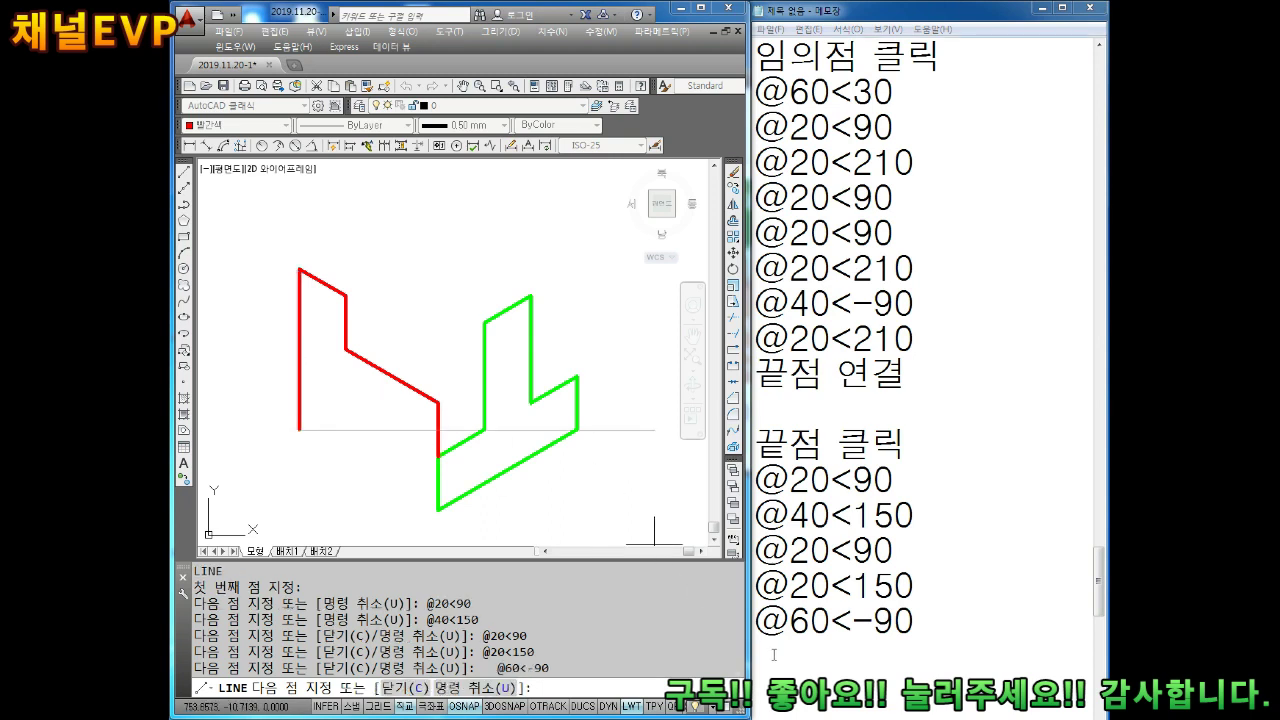
{"action": "scroll", "coordinate": [813, 643], "scroll_direction": "down", "scroll_amount": 1}
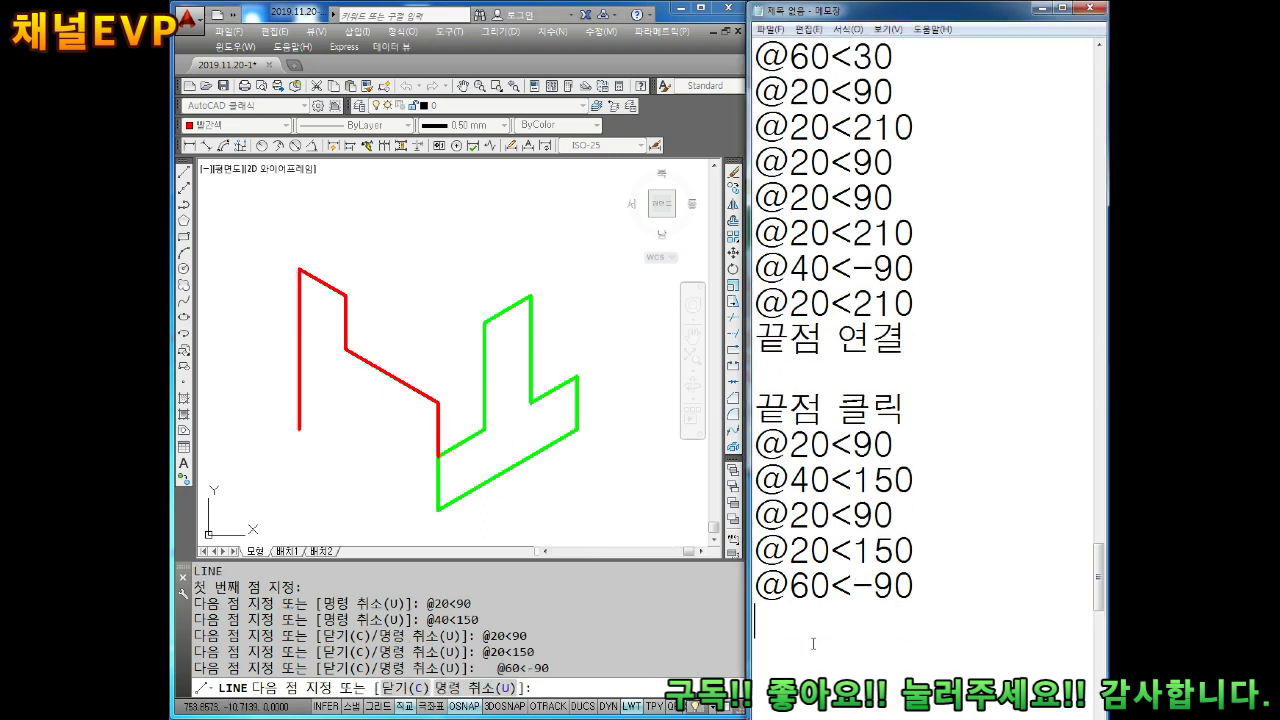
{"action": "type", "text": "@20"}
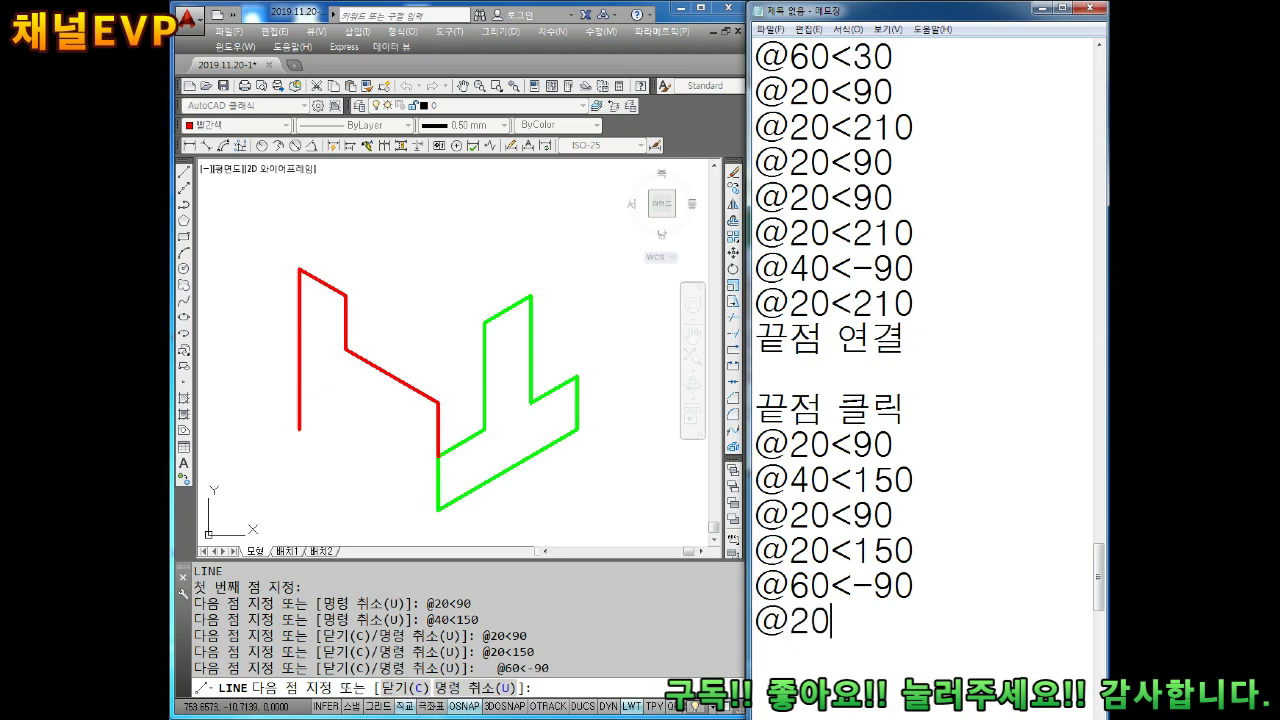
{"action": "type", "text": "<-30"}
{"action": "key", "text": "Return"}
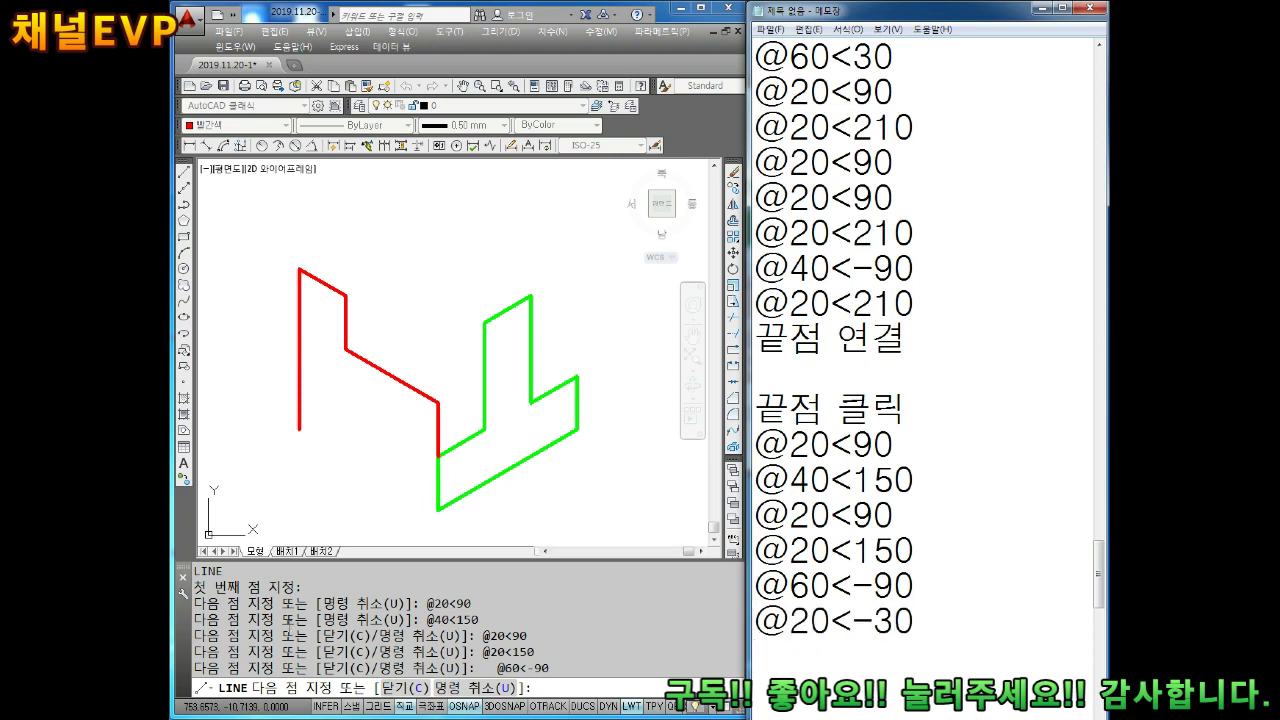
{"action": "left_click", "coordinate": [313, 473]}
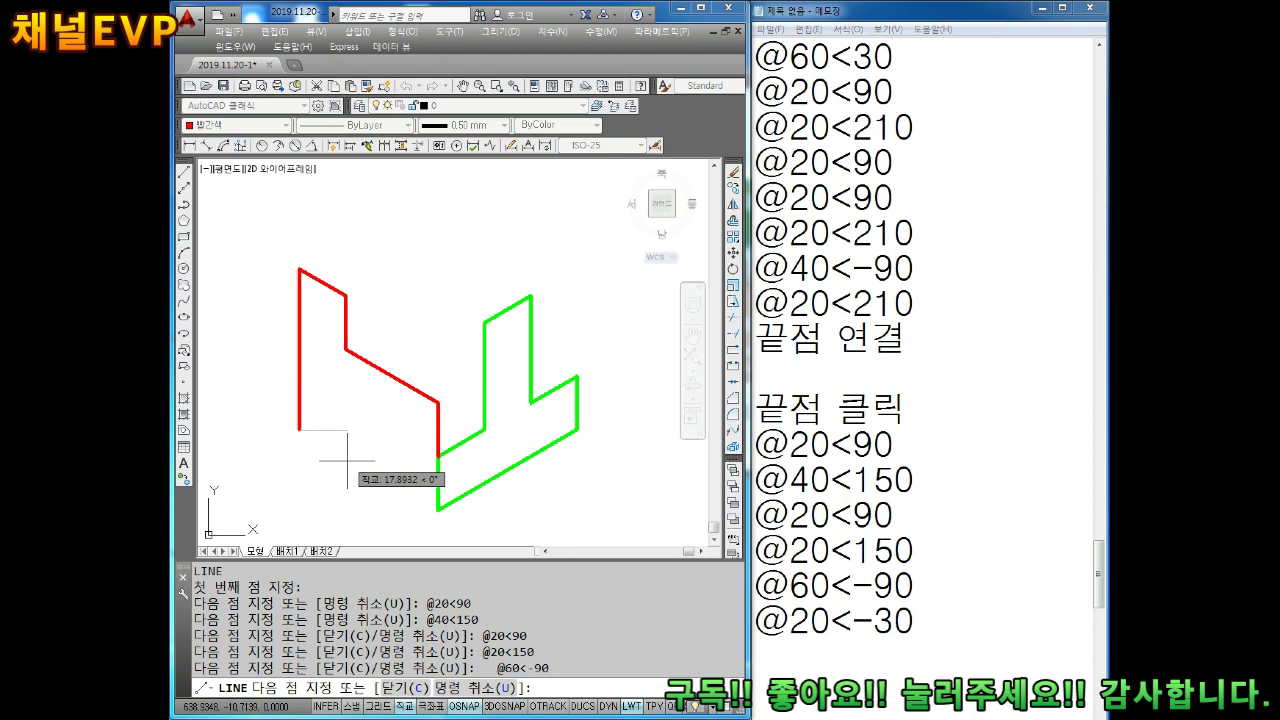
{"action": "type", "text": "@20<-30"}
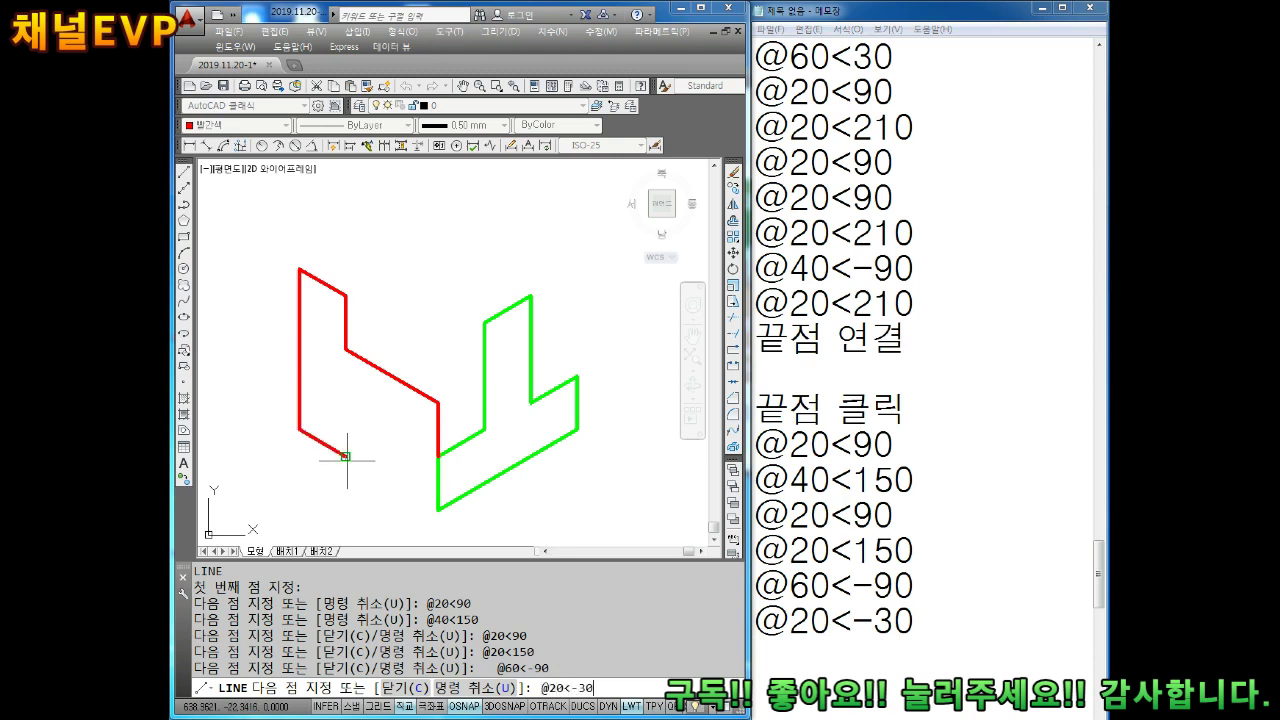
{"action": "key", "text": "Return"}
{"action": "left_click", "coordinate": [767, 663]}
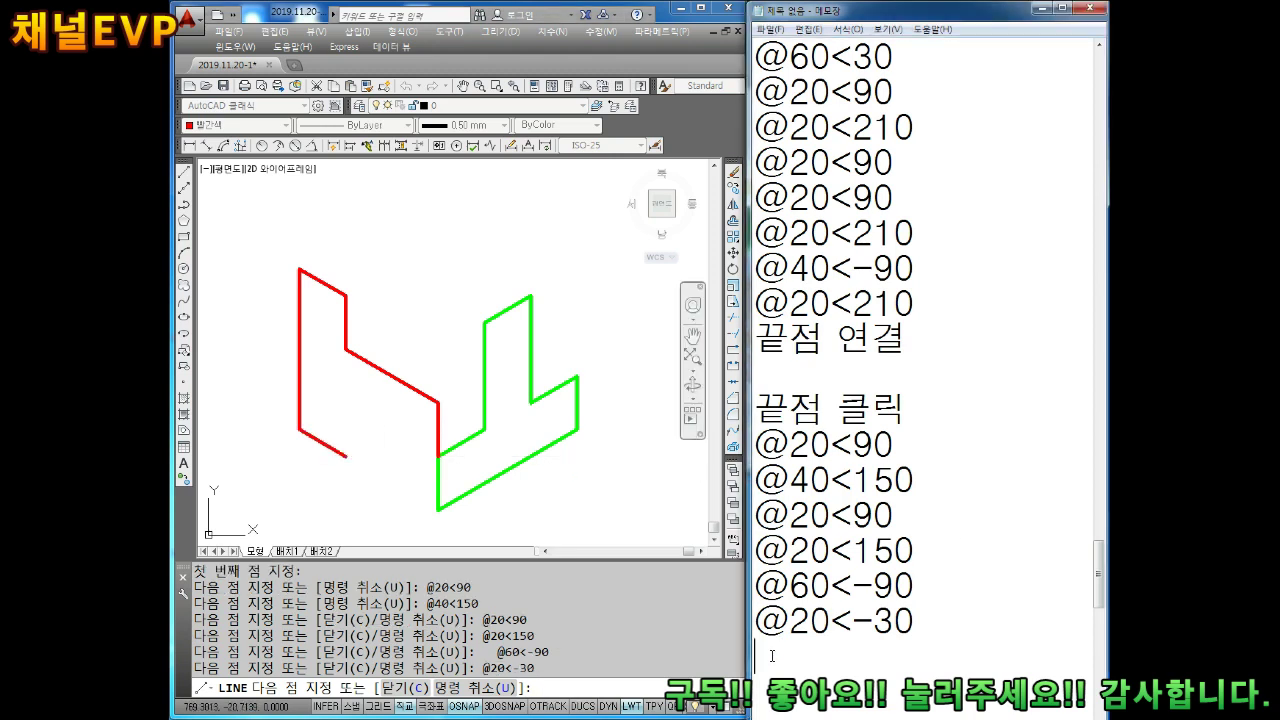
{"action": "type", "text": "@20<90"}
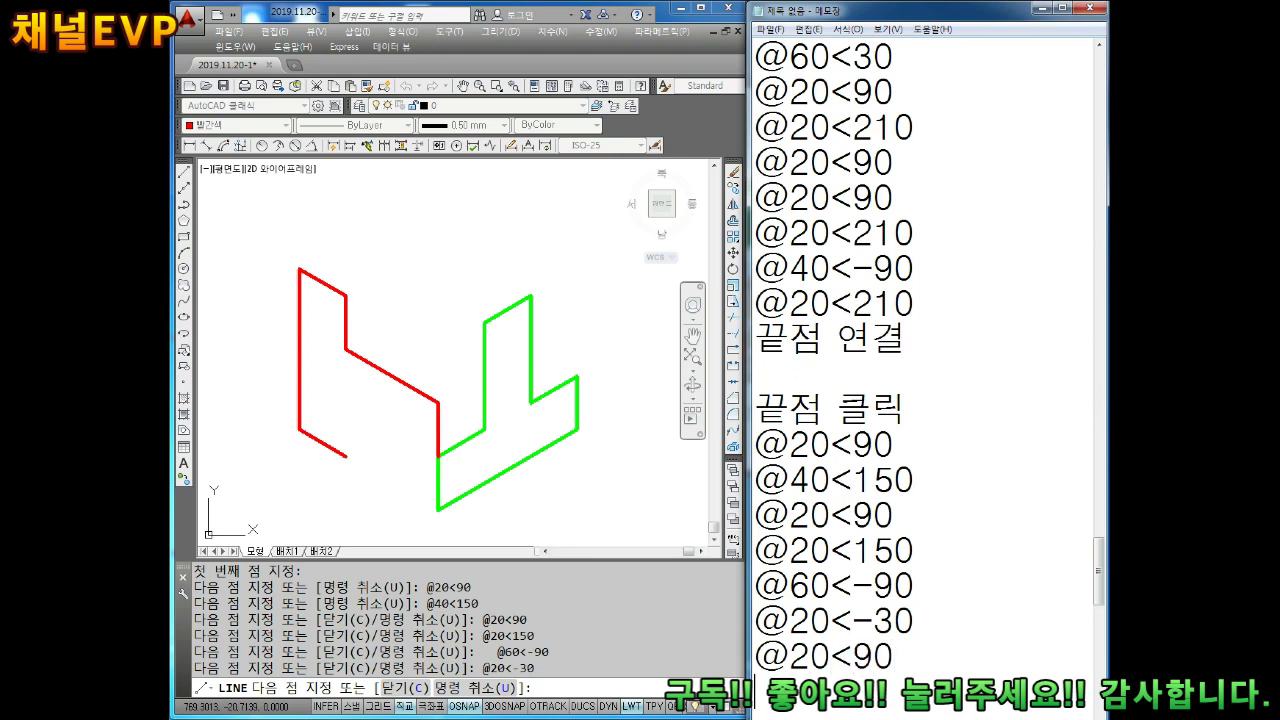
{"action": "scroll", "coordinate": [925, 400], "scroll_direction": "down", "scroll_amount": 1}
{"action": "left_click", "coordinate": [356, 378]}
{"action": "type", "text": "@20<"}
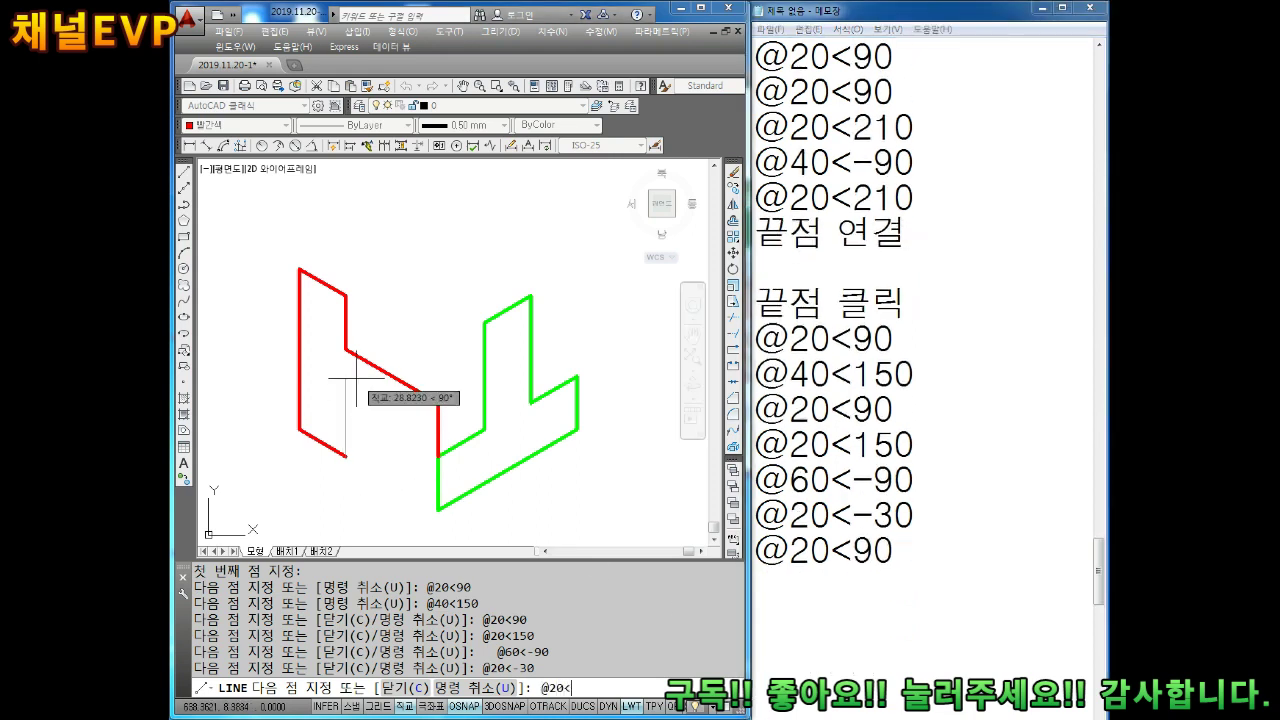
{"action": "type", "text": "90"}
{"action": "key", "text": "Return"}
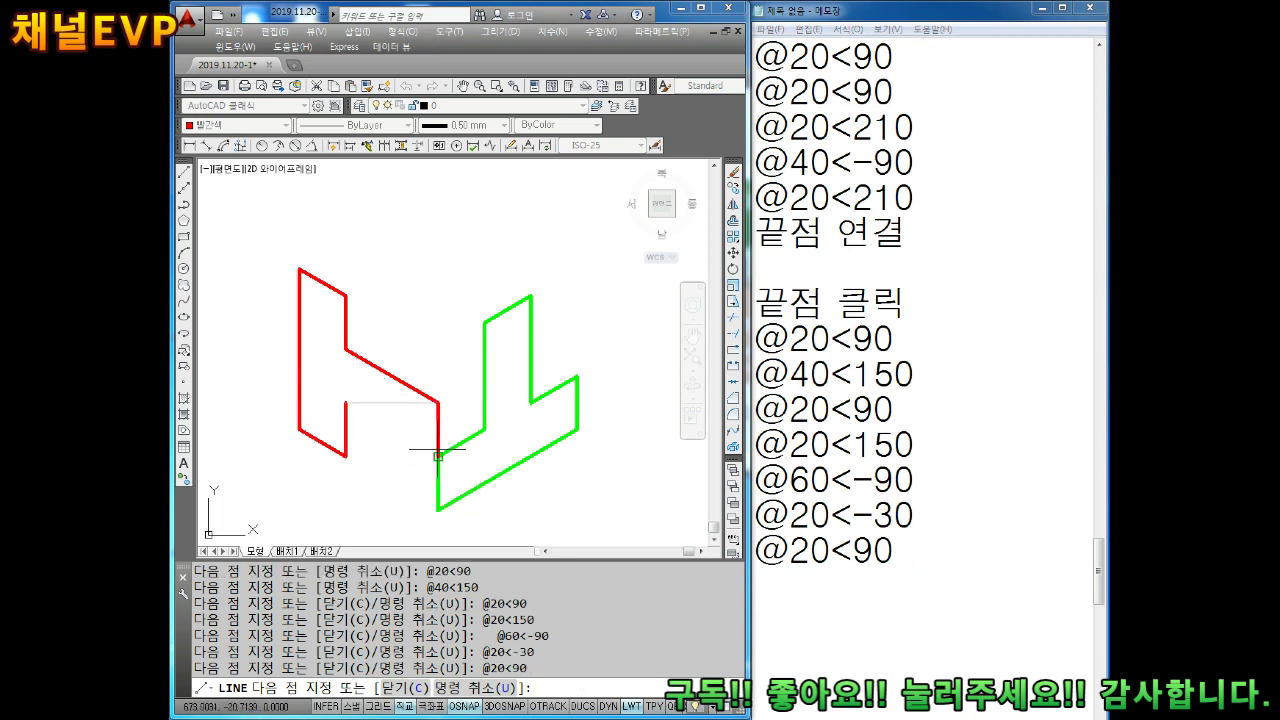
{"action": "left_click", "coordinate": [437, 455]}
{"action": "key", "text": "Escape"}
{"action": "key", "text": "Escape"}
{"action": "key", "text": "Escape"}
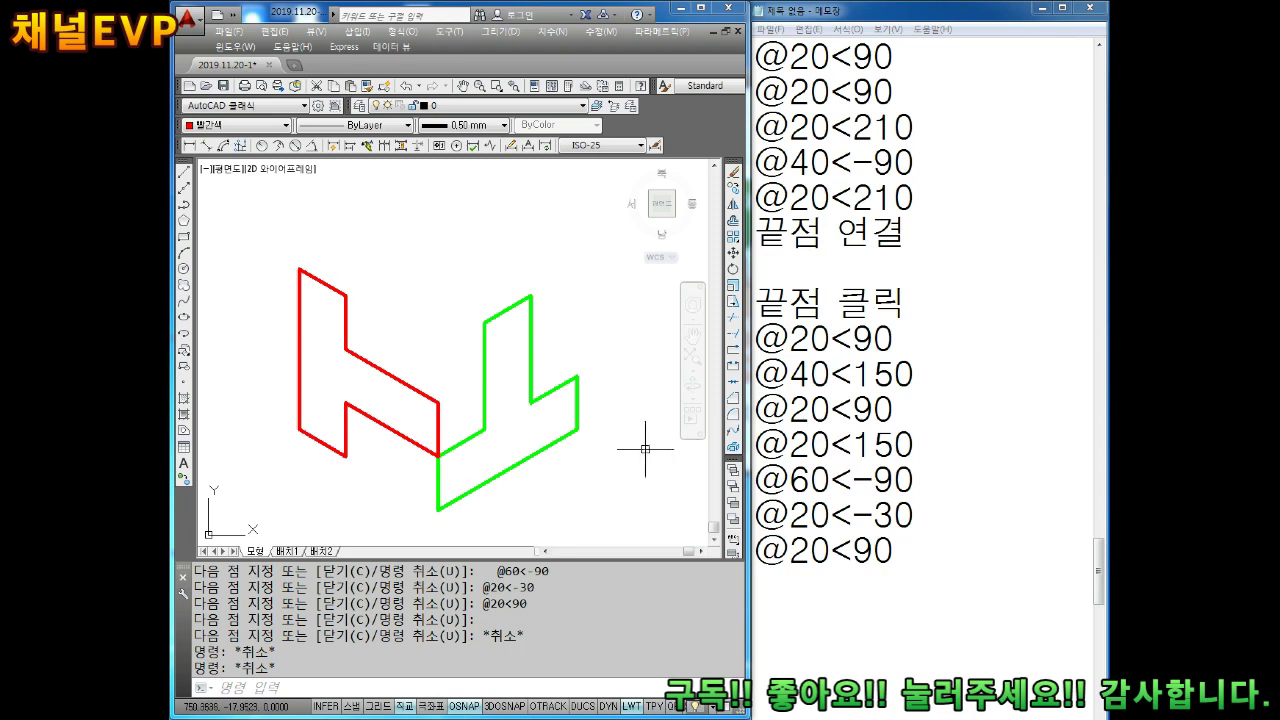
- Add the note '끝점 연결' below the last coordinate in Notepad, followed by blank lines
{"action": "left_click", "coordinate": [806, 574]}
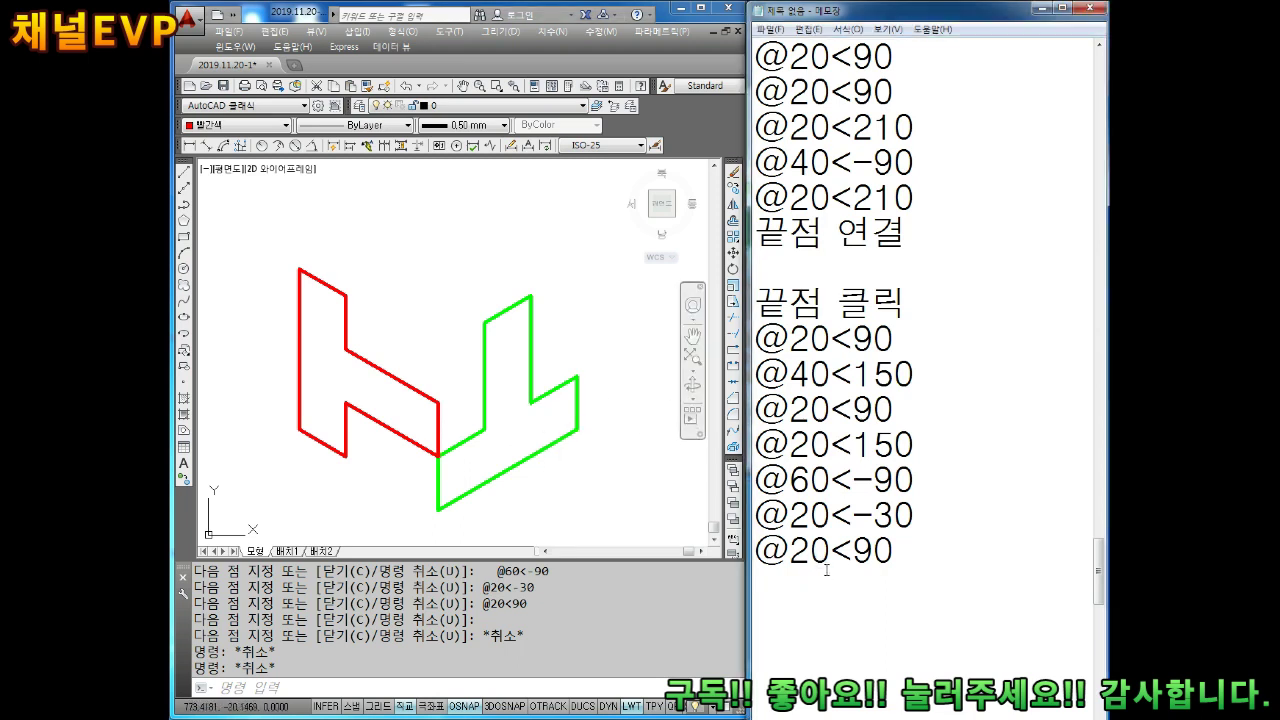
{"action": "type", "text": "끝ㅈ"}
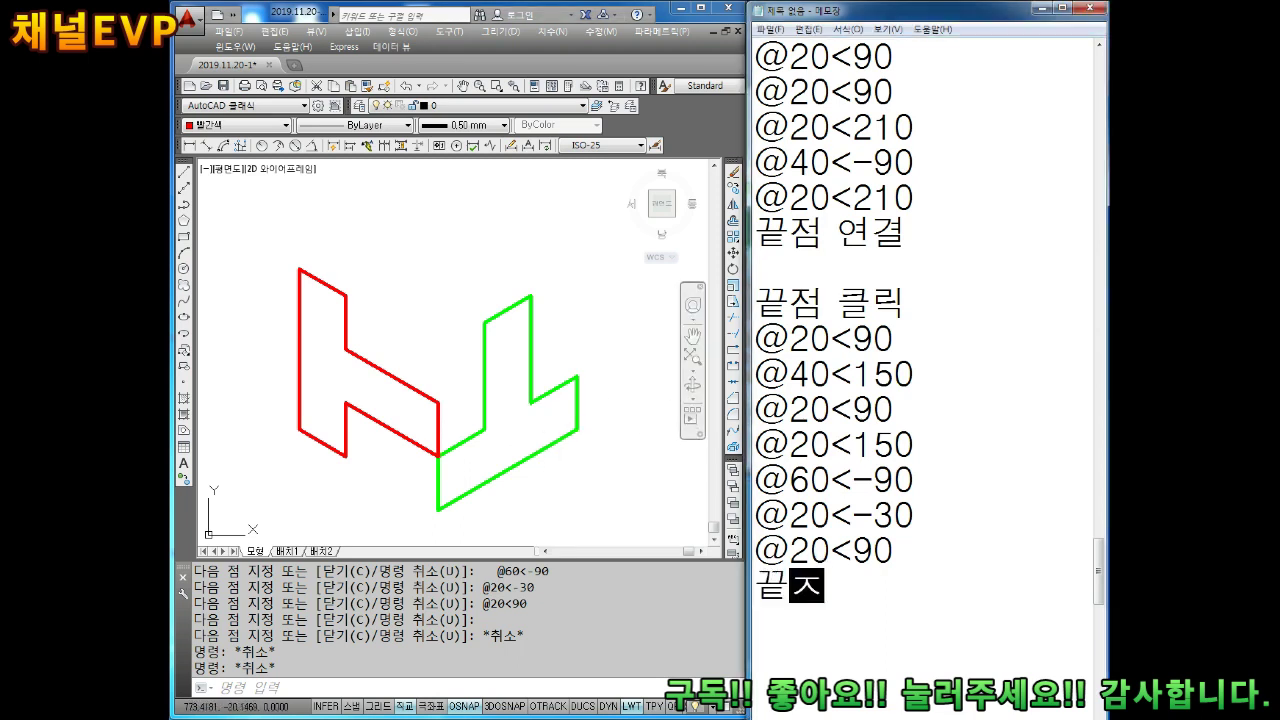
{"action": "type", "text": "점 연결"}
{"action": "key", "text": "Return"}
{"action": "key", "text": "Return"}
{"action": "key", "text": "Return"}
{"action": "key", "text": "Return"}
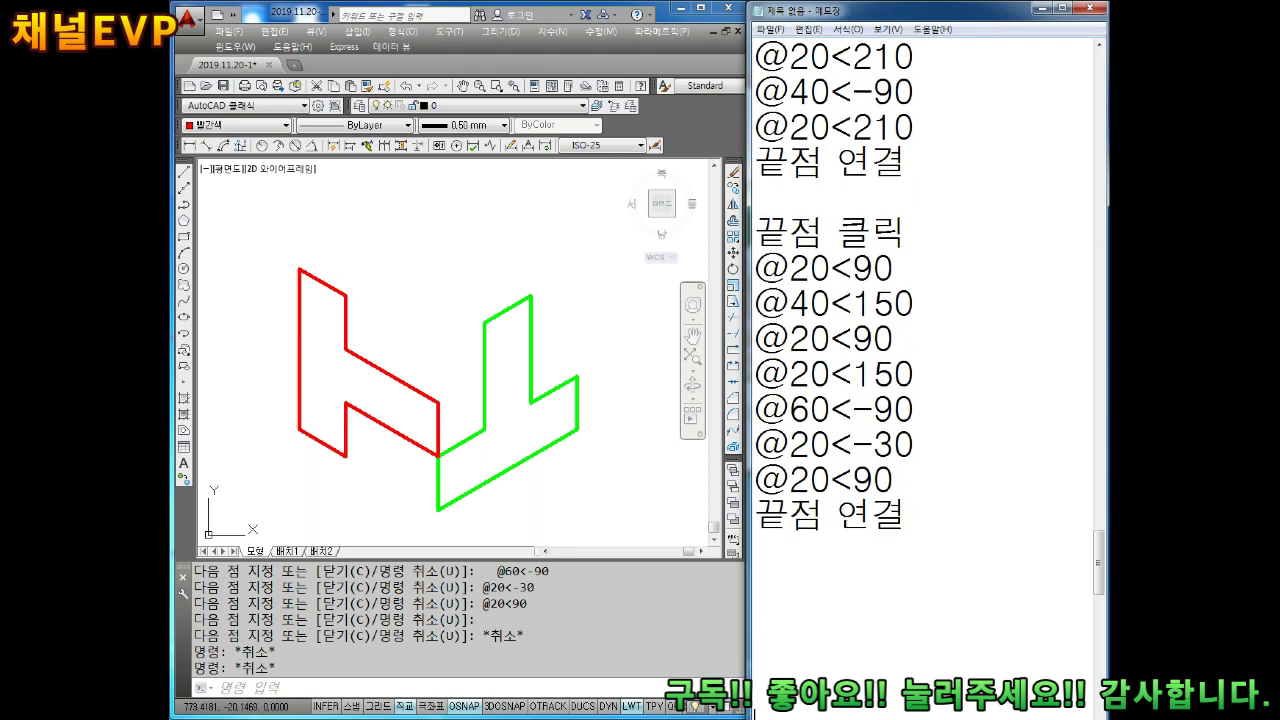
{"action": "key", "text": "Return"}
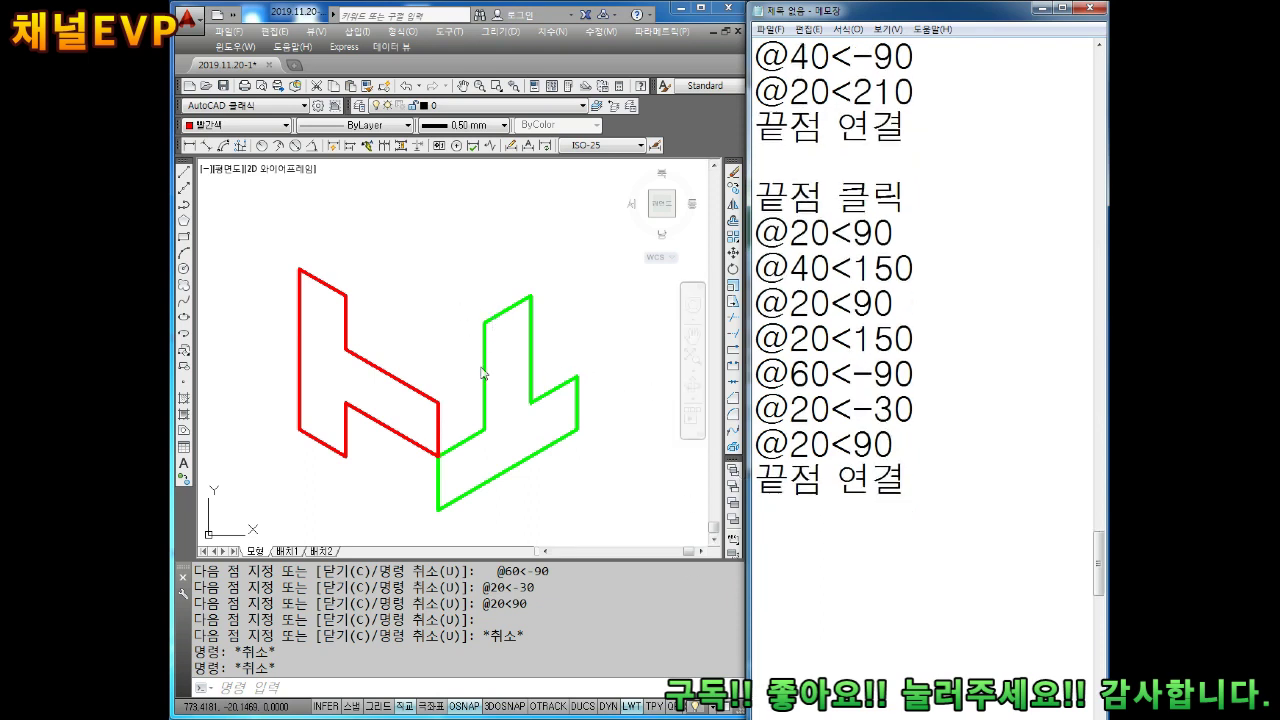
- Choose blue from the Color dropdown as the current drawing colour
{"action": "left_click", "coordinate": [236, 131]}
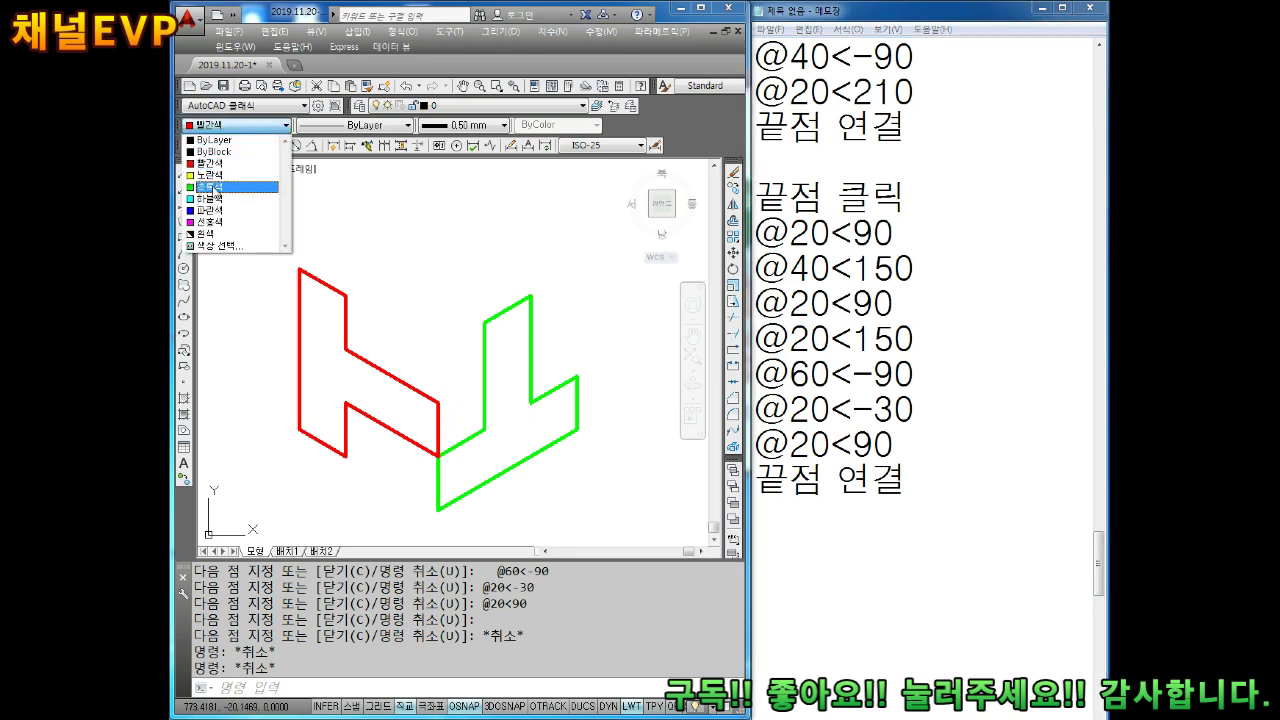
{"action": "left_click", "coordinate": [221, 209]}
{"action": "key", "text": "Escape"}
{"action": "key", "text": "Escape"}
{"action": "key", "text": "Escape"}
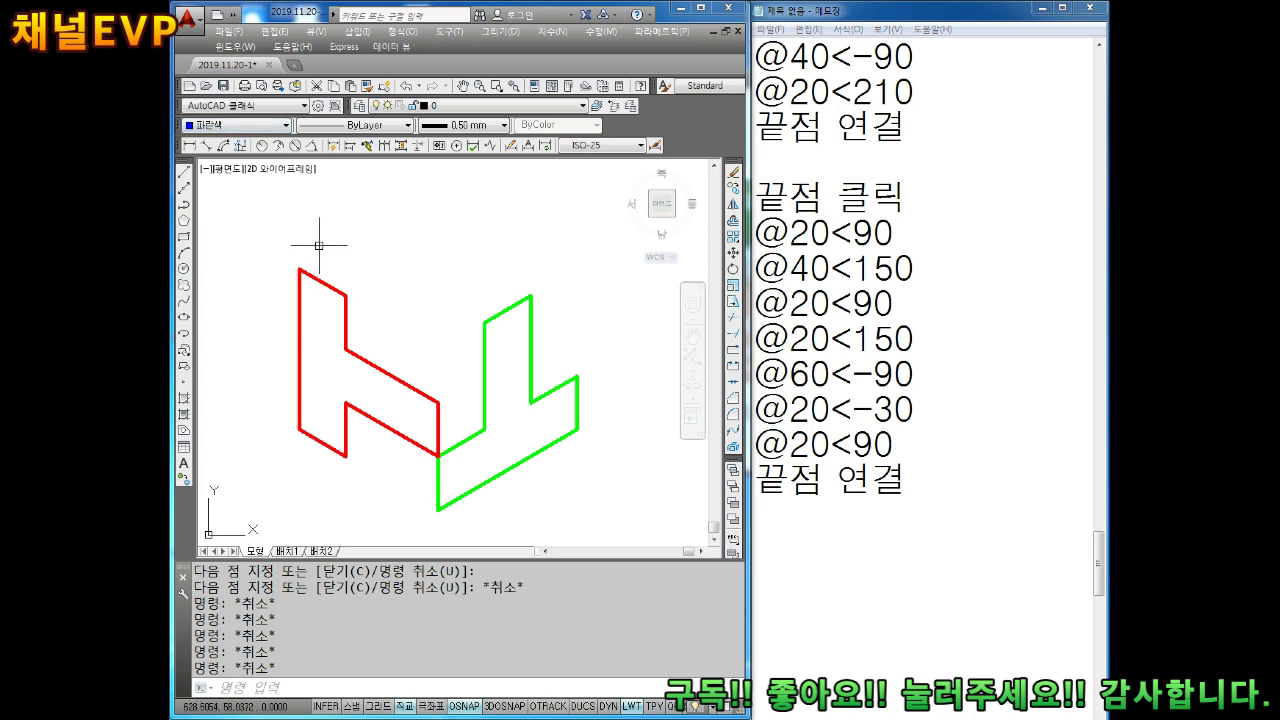
{"action": "key", "text": "Escape"}
{"action": "key", "text": "Escape"}
{"action": "type", "text": "c"}
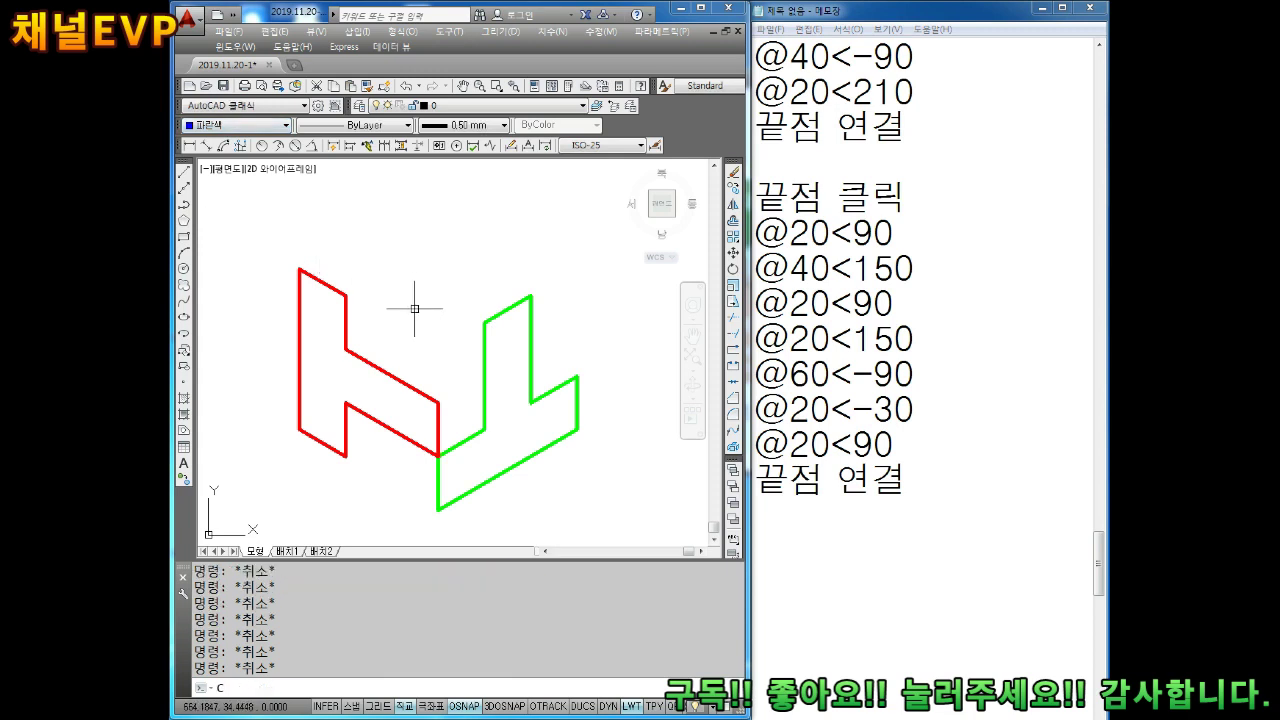
{"action": "key", "text": "Return"}
- Place a small blue marker circle on the red face's top corner
{"action": "left_click", "coordinate": [345, 296]}
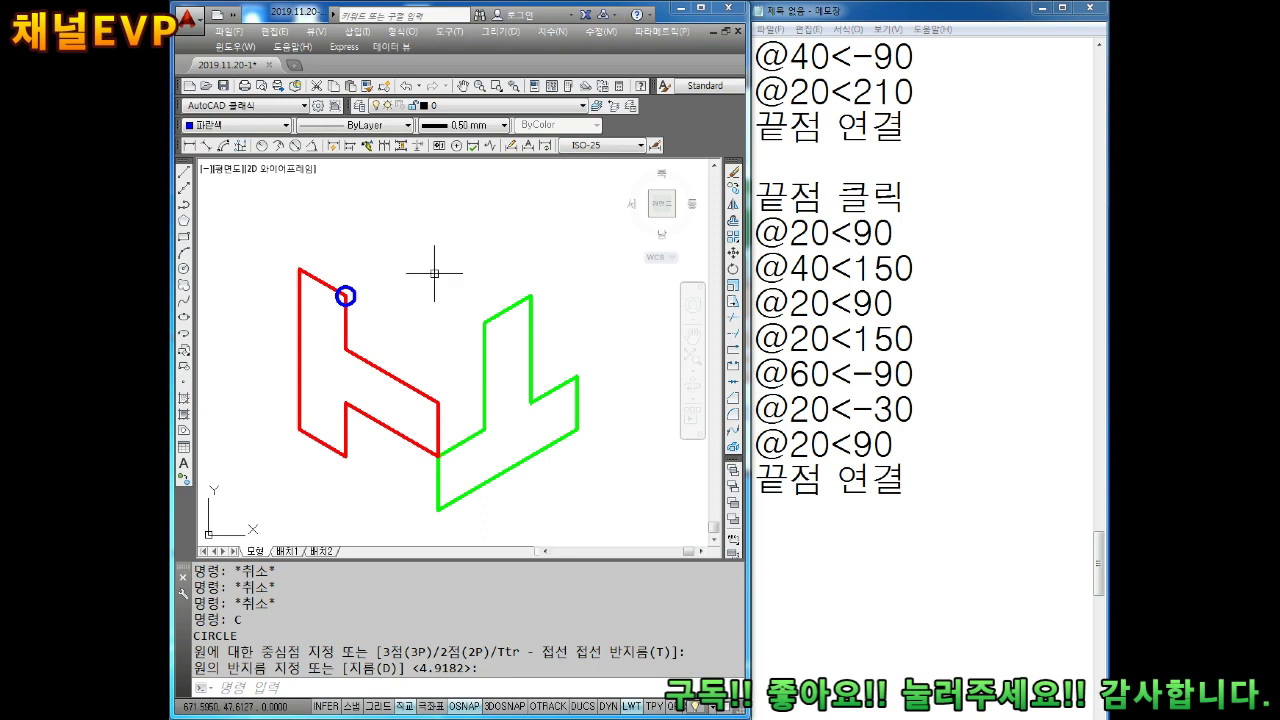
{"action": "key", "text": "Escape"}
{"action": "key", "text": "Escape"}
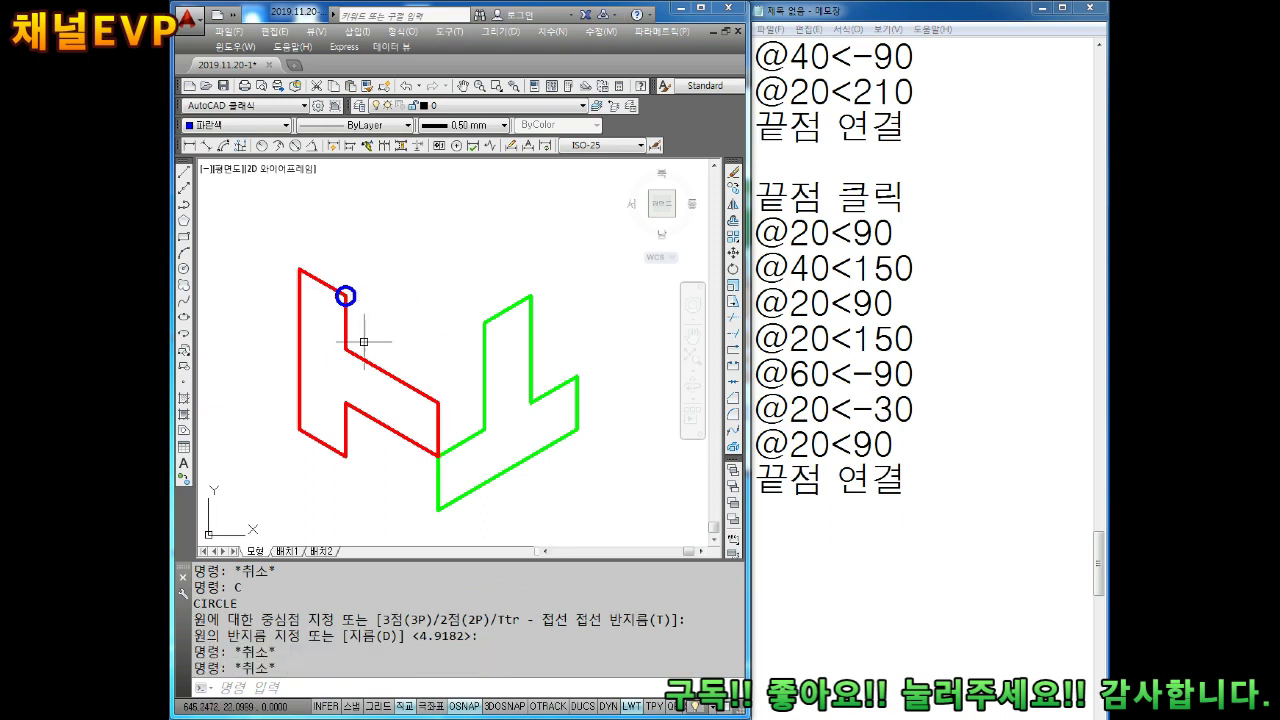
{"action": "key", "text": "Escape"}
{"action": "key", "text": "Escape"}
{"action": "key", "text": "Escape"}
{"action": "key", "text": "Escape"}
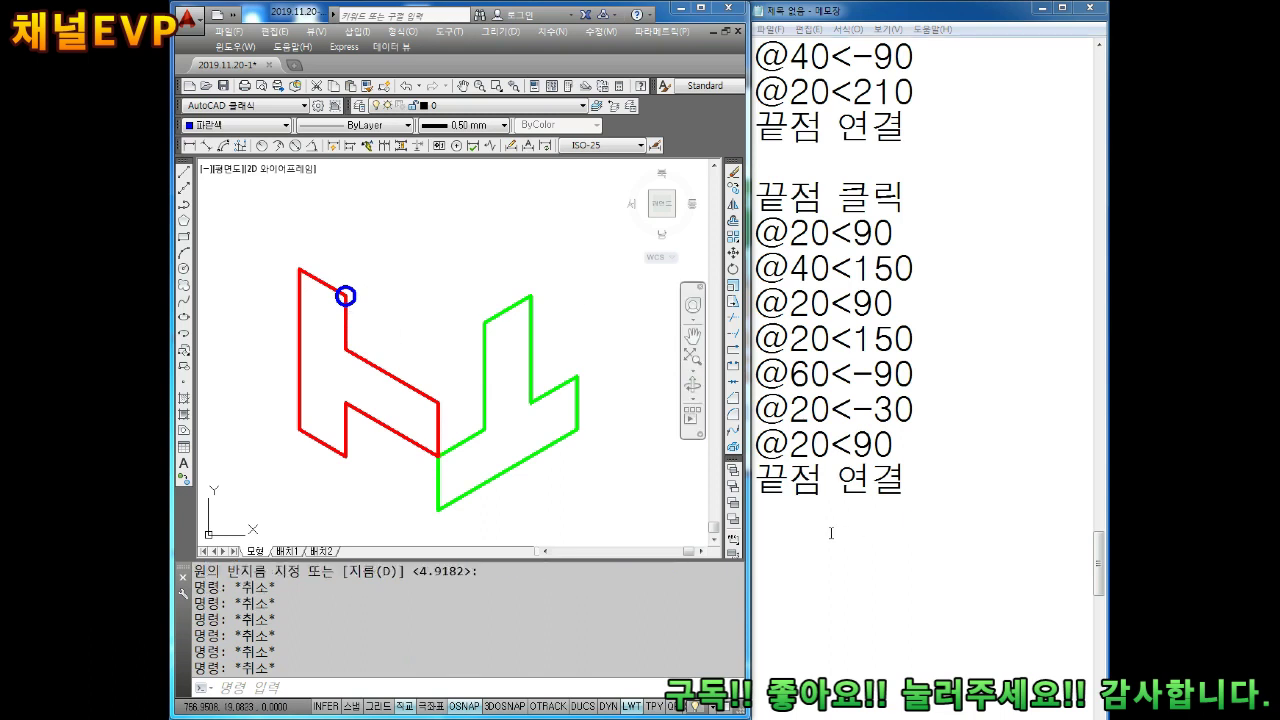
{"action": "left_click", "coordinate": [803, 531]}
{"action": "key", "text": "Return"}
{"action": "type", "text": "끝점"}
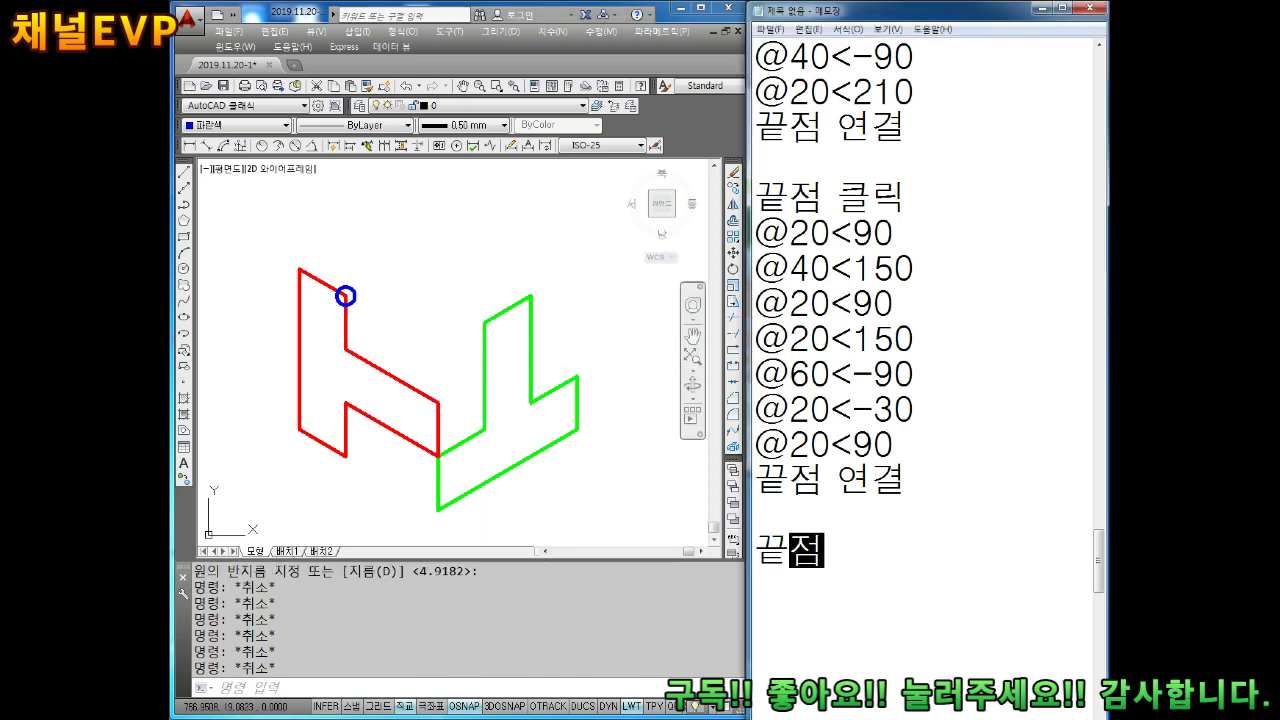
{"action": "type", "text": " 클ㄹ릭"}
{"action": "key", "text": "Return"}
{"action": "key", "text": "Return"}
{"action": "key", "text": "Return"}
{"action": "key", "text": "Return"}
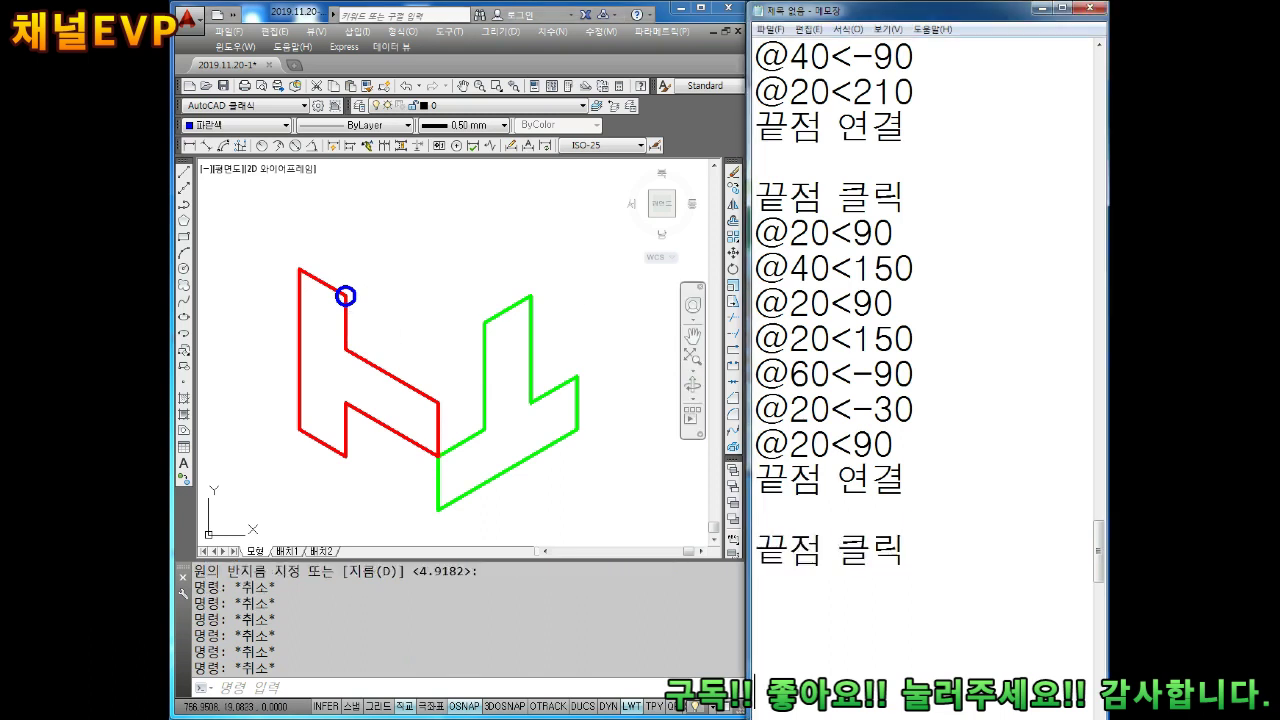
{"action": "key", "text": "Return"}
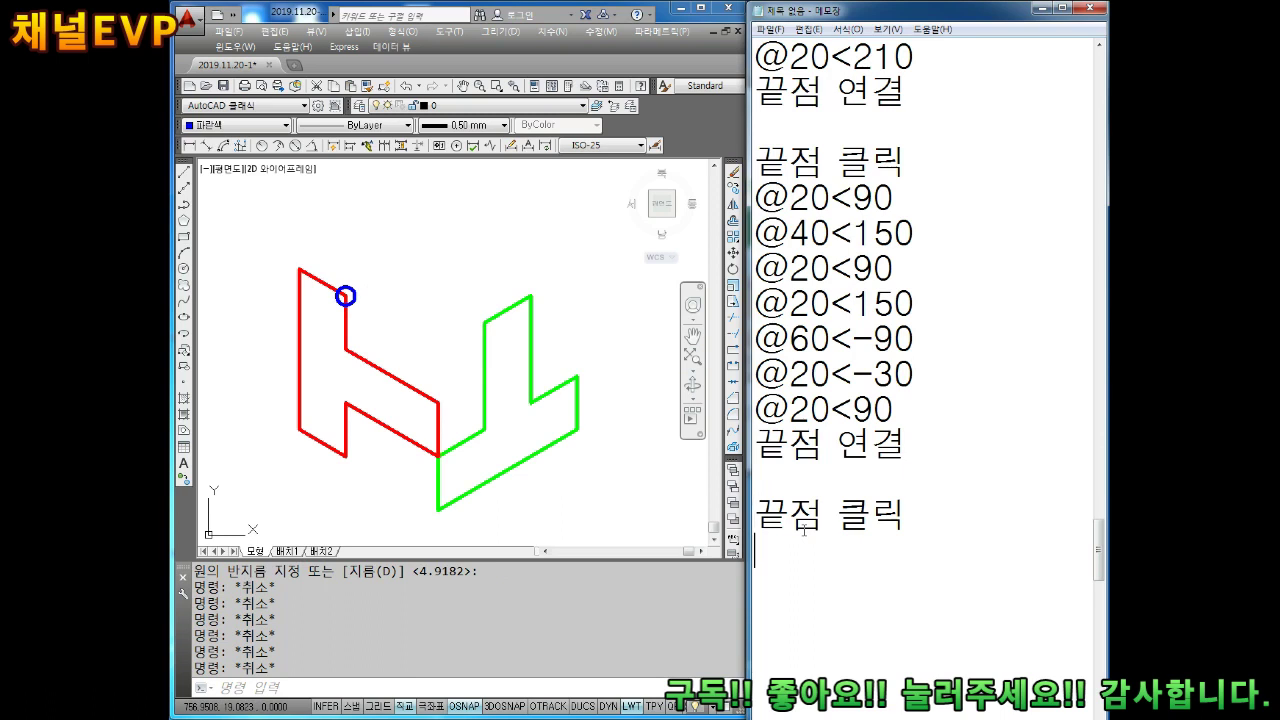
{"action": "type", "text": "@20"}
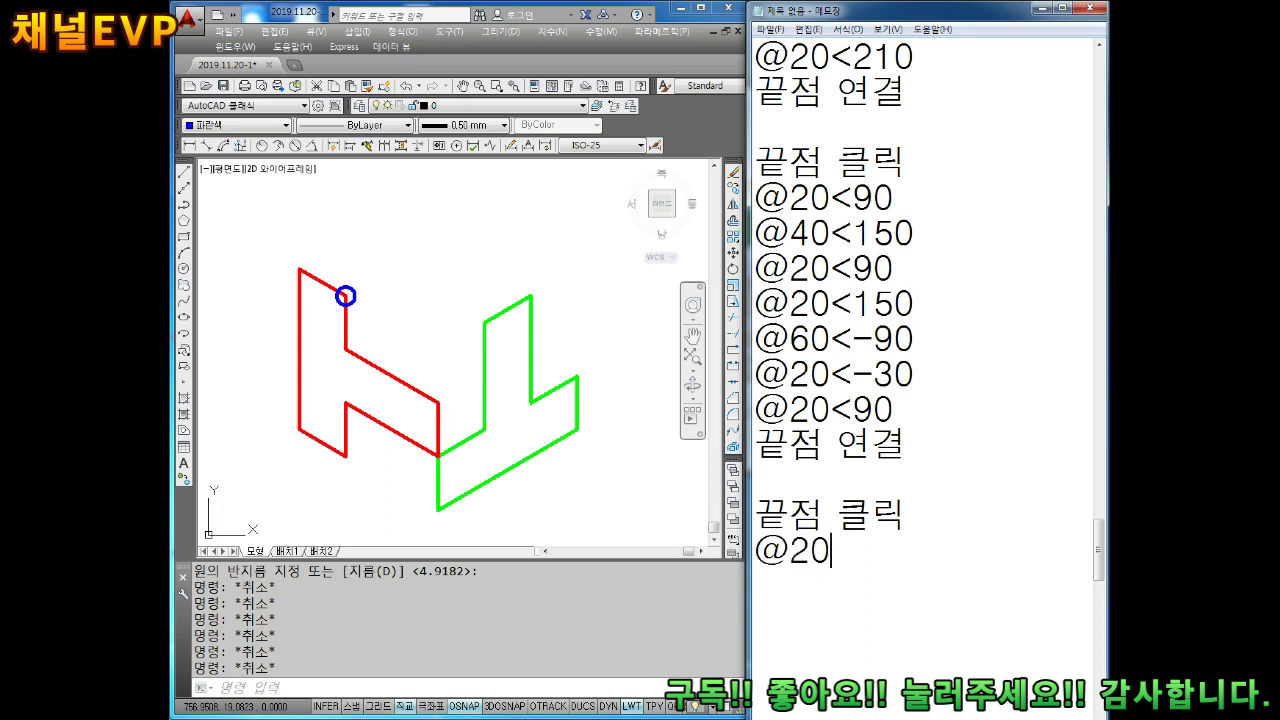
{"action": "type", "text": "<-30"}
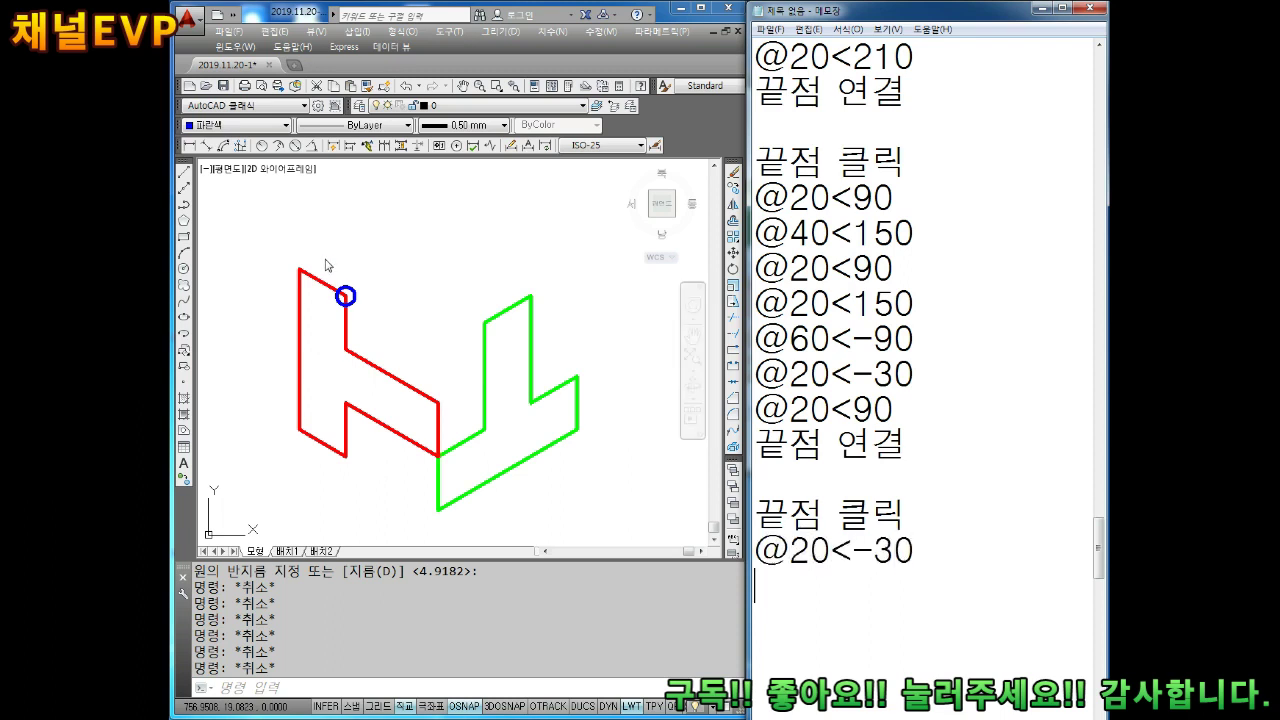
- Delete the small blue marker circle
{"action": "middle_click_drag", "start_coordinate": [359, 299], "coordinate": [370, 310]}
{"action": "key", "text": "Escape"}
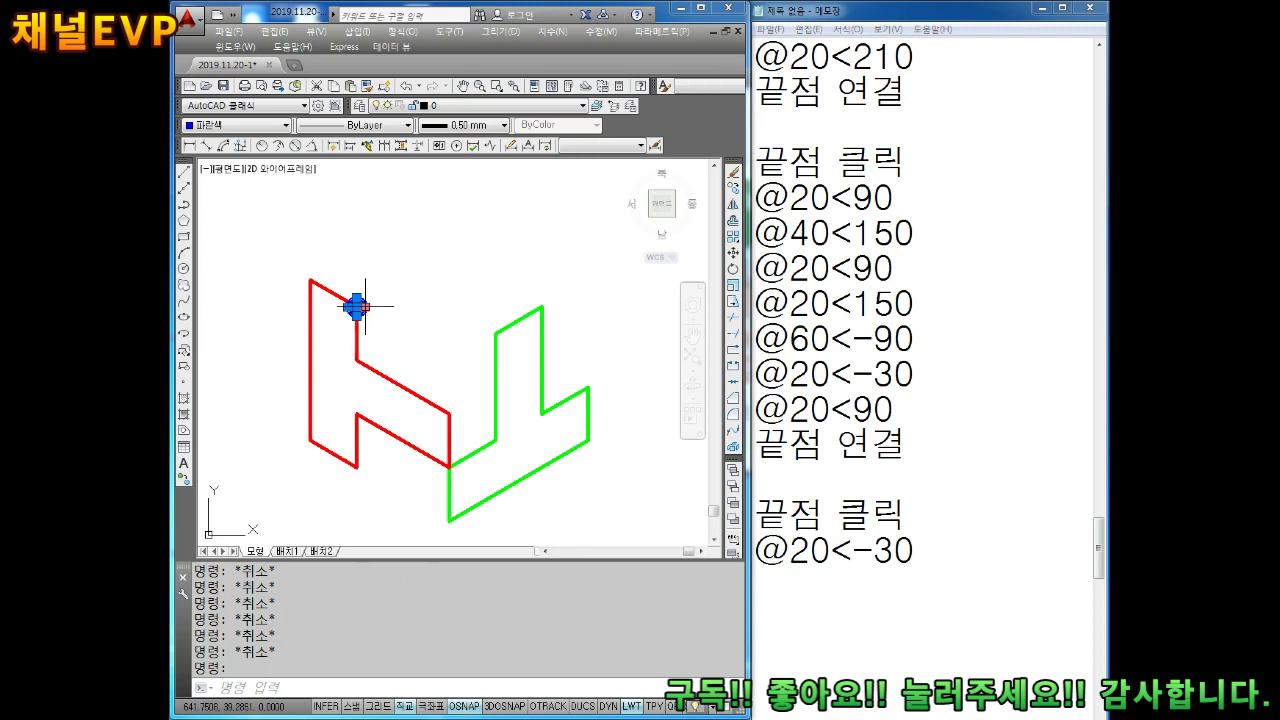
{"action": "key", "text": "Delete"}
{"action": "key", "text": "Escape"}
{"action": "key", "text": "Escape"}
- Start a line at the red face's top corner and draw a 20-unit edge at -30°
{"action": "type", "text": "L"}
{"action": "key", "text": "Return"}
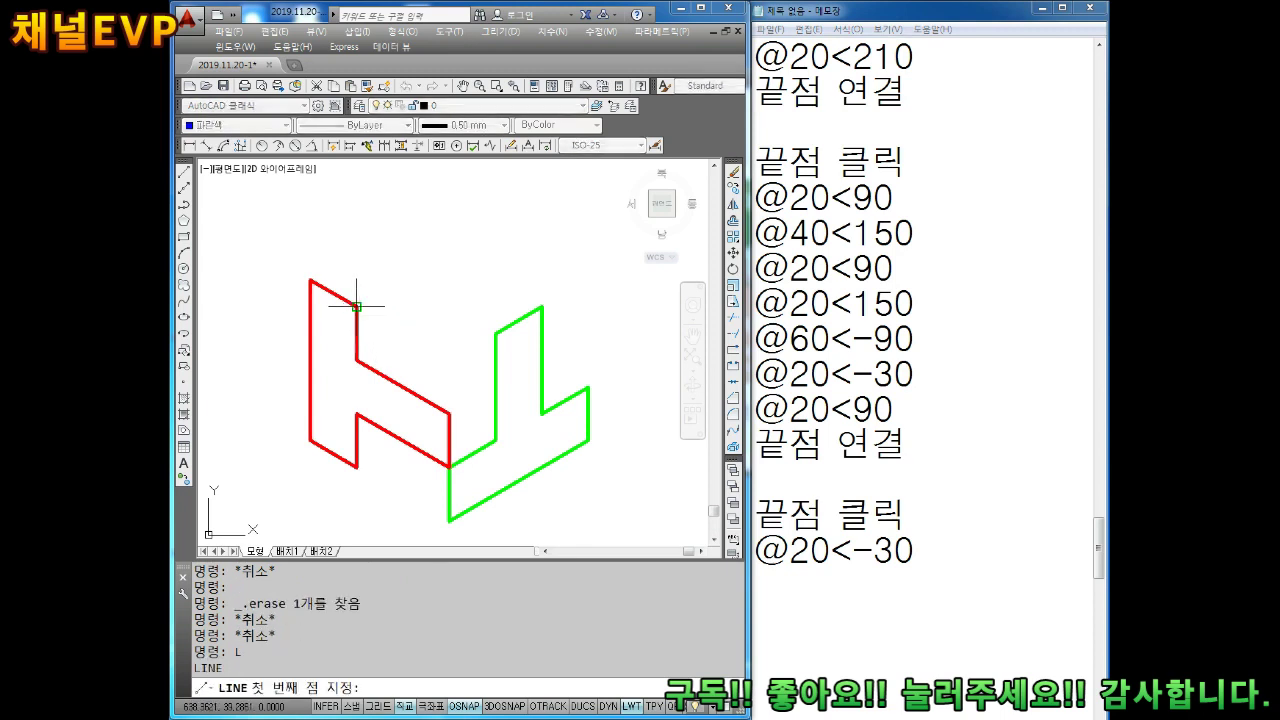
{"action": "left_click", "coordinate": [357, 307]}
{"action": "type", "text": "#20<-"}
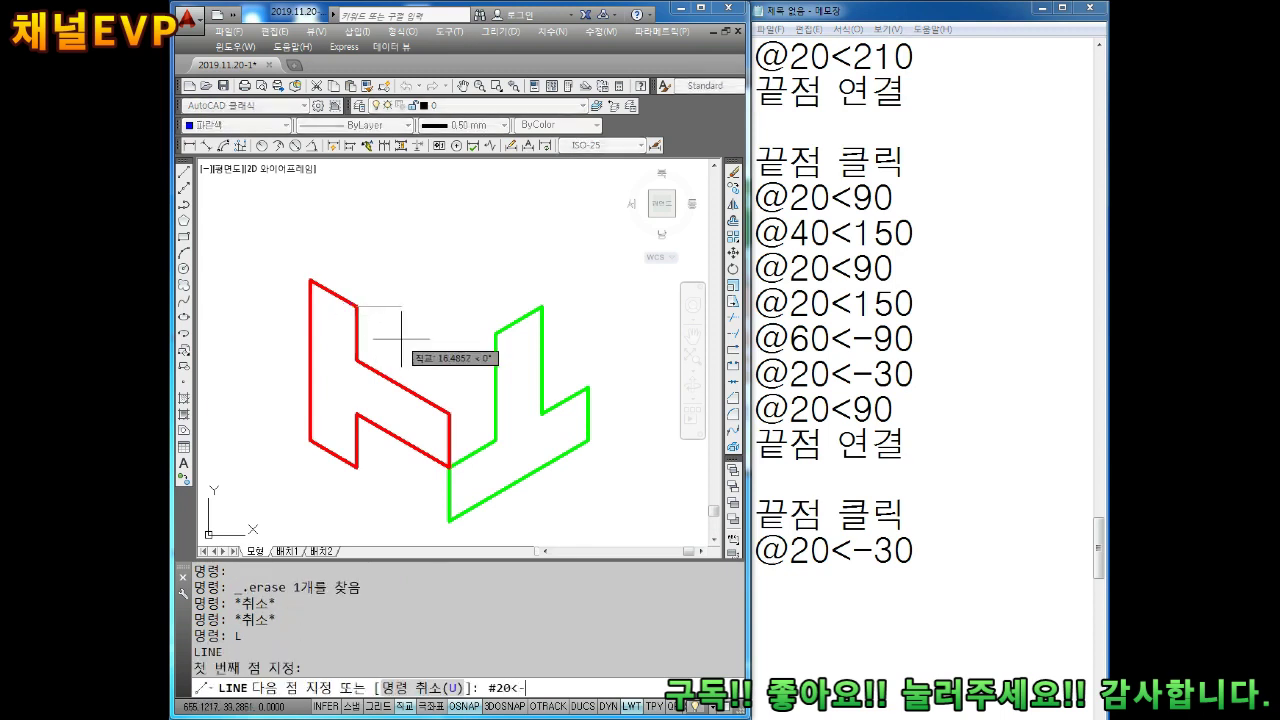
{"action": "type", "text": "30"}
{"action": "key", "text": "Return"}
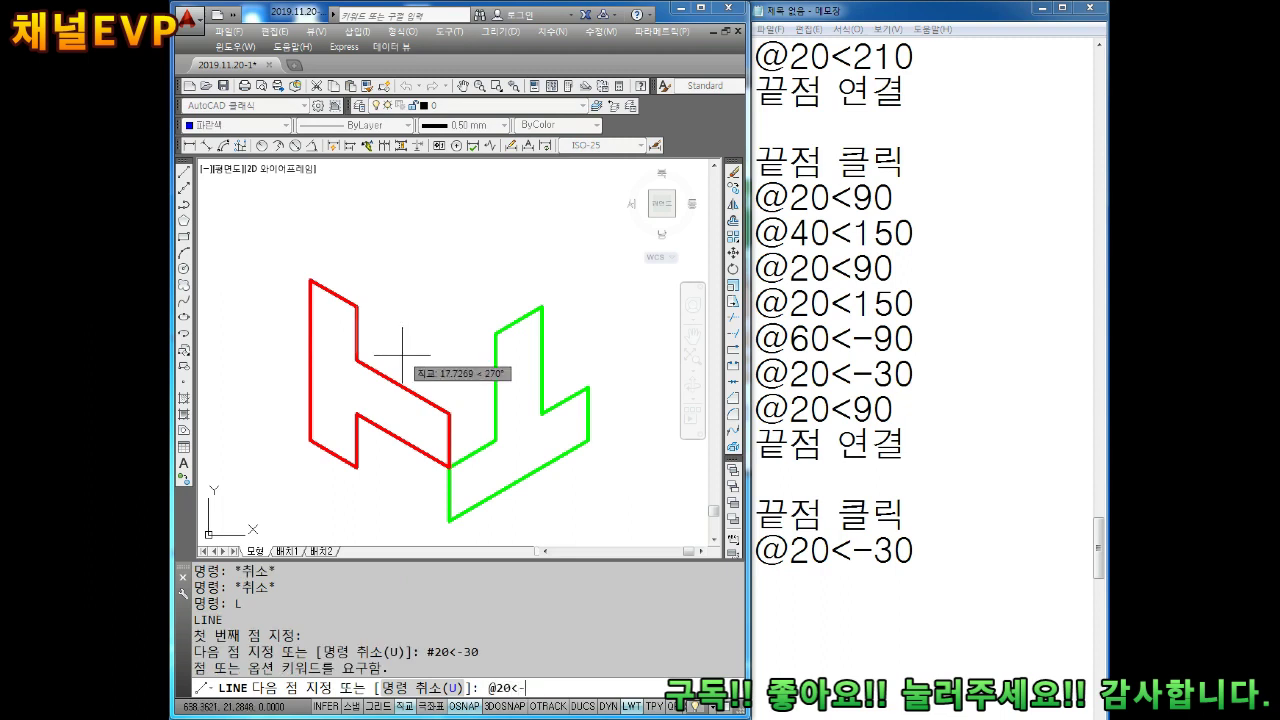
{"action": "type", "text": "30"}
{"action": "key", "text": "Return"}
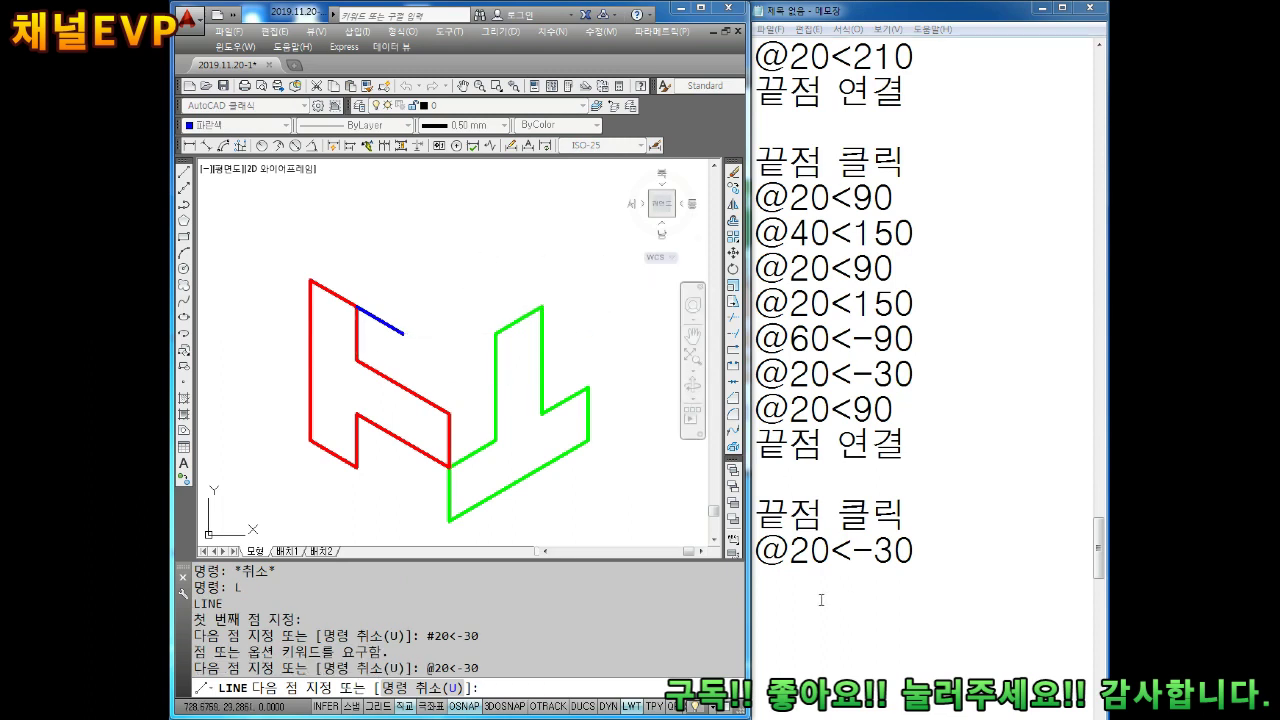
{"action": "left_click", "coordinate": [806, 588]}
{"action": "type", "text": "@40<"}
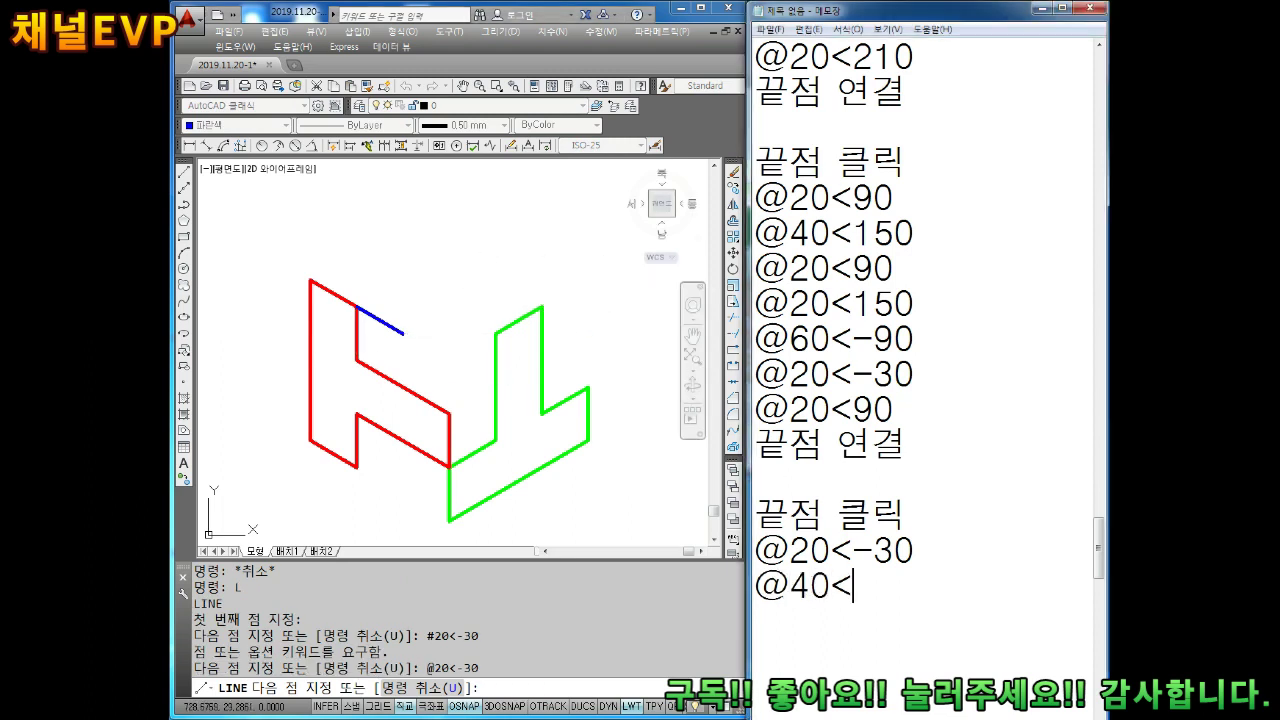
{"action": "type", "text": "30"}
{"action": "left_click", "coordinate": [453, 284]}
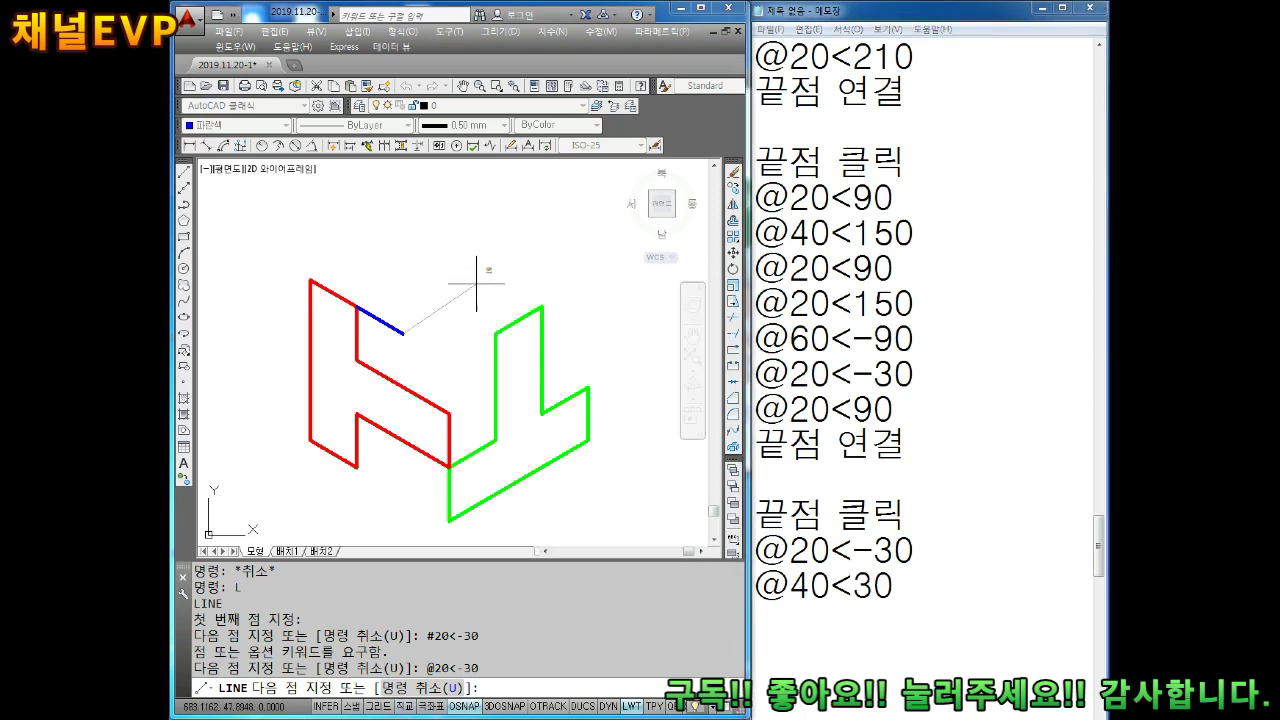
{"action": "key", "text": "Tab"}
{"action": "type", "text": "@"}
{"action": "key", "text": "F8"}
{"action": "type", "text": "40<3"}
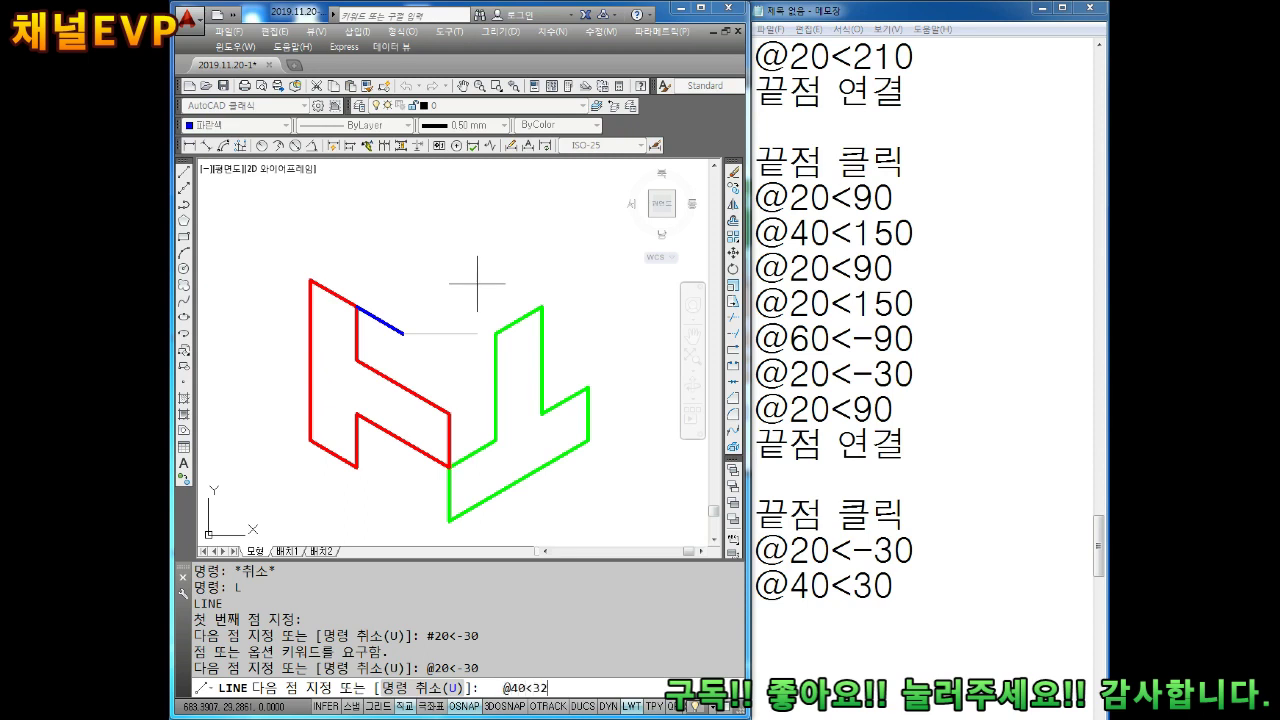
{"action": "type", "text": "0"}
{"action": "key", "text": "Return"}
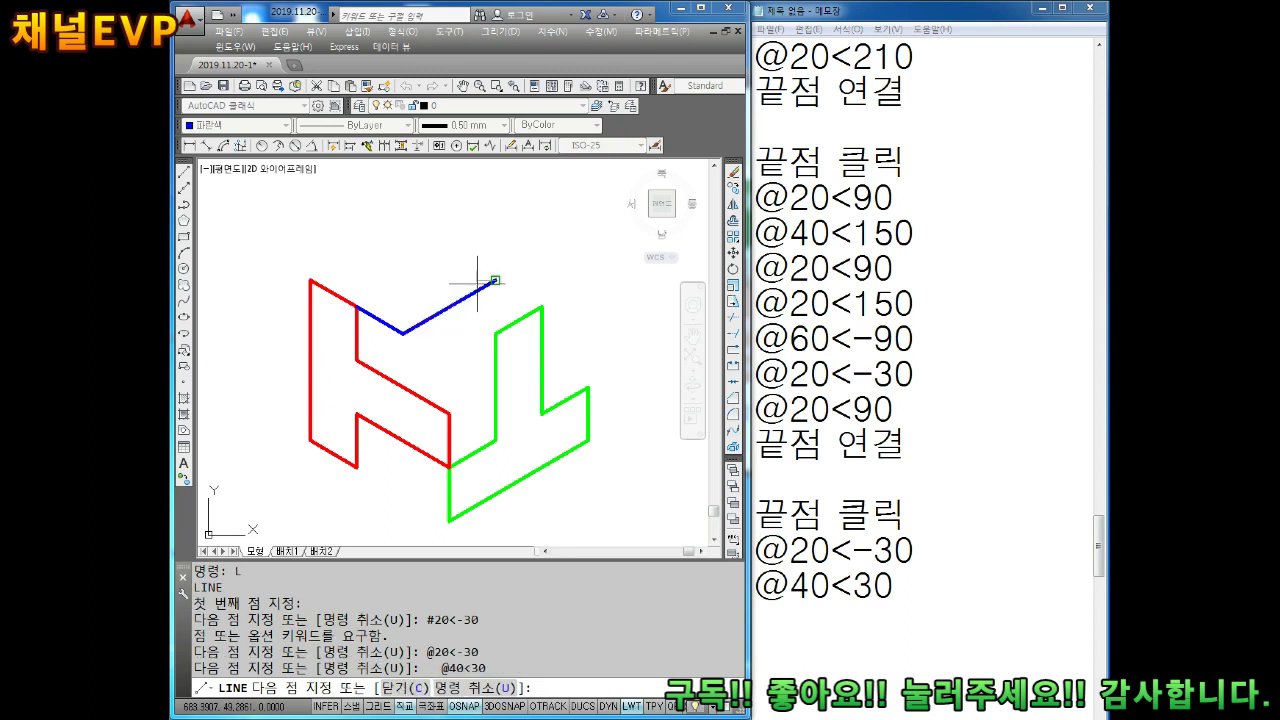
{"action": "left_click", "coordinate": [782, 630]}
{"action": "type", "text": "@"}
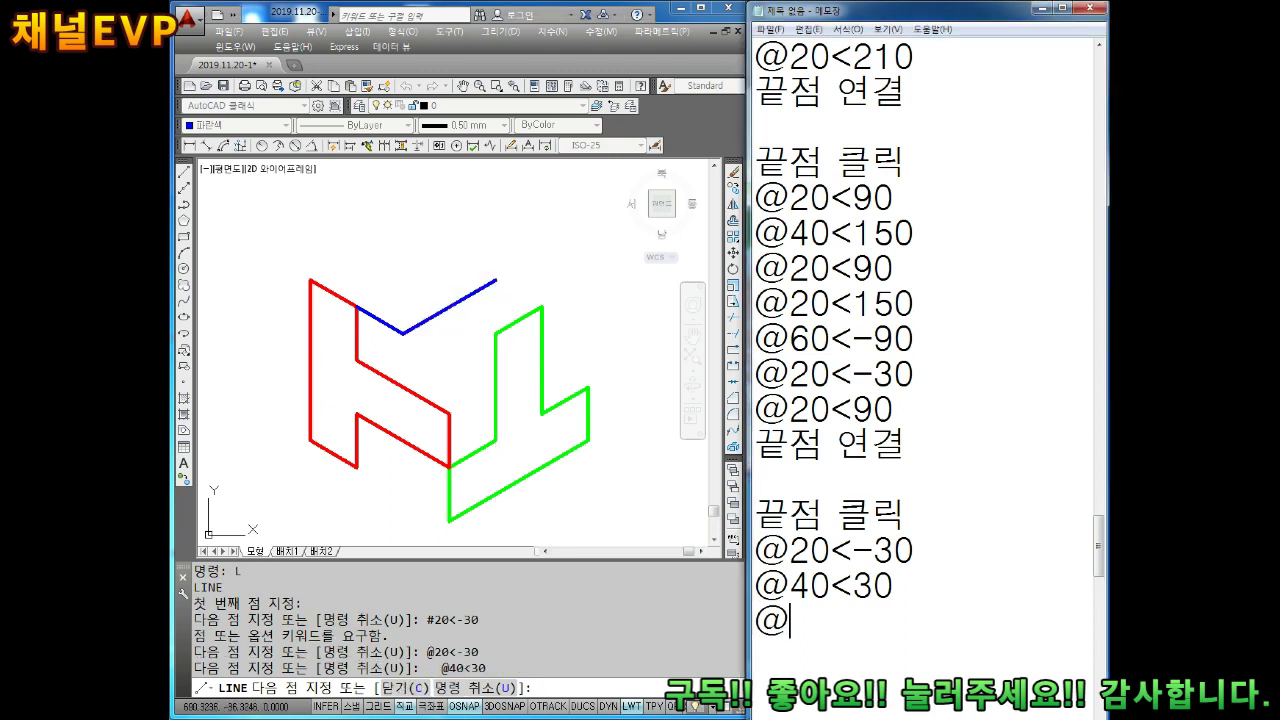
{"action": "type", "text": "20<-3"}
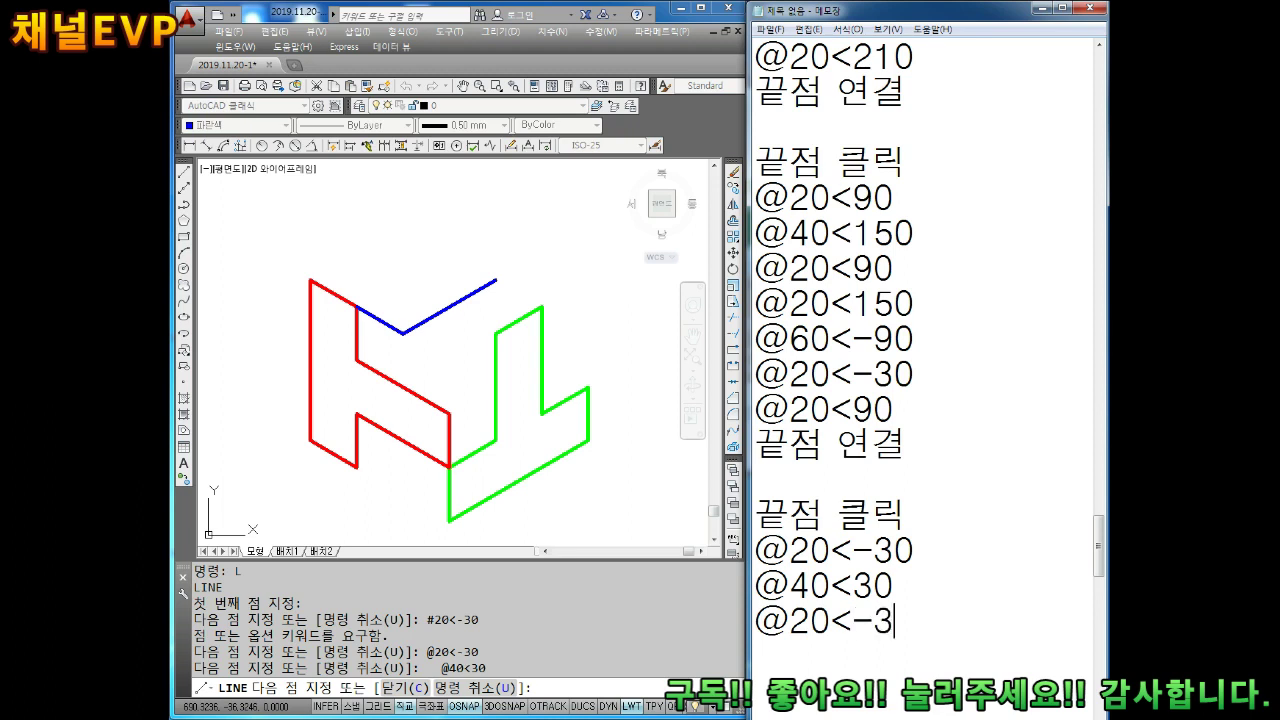
{"action": "type", "text": "0"}
{"action": "left_click", "coordinate": [456, 368]}
{"action": "key", "text": "Tab"}
{"action": "type", "text": "@20<-3"}
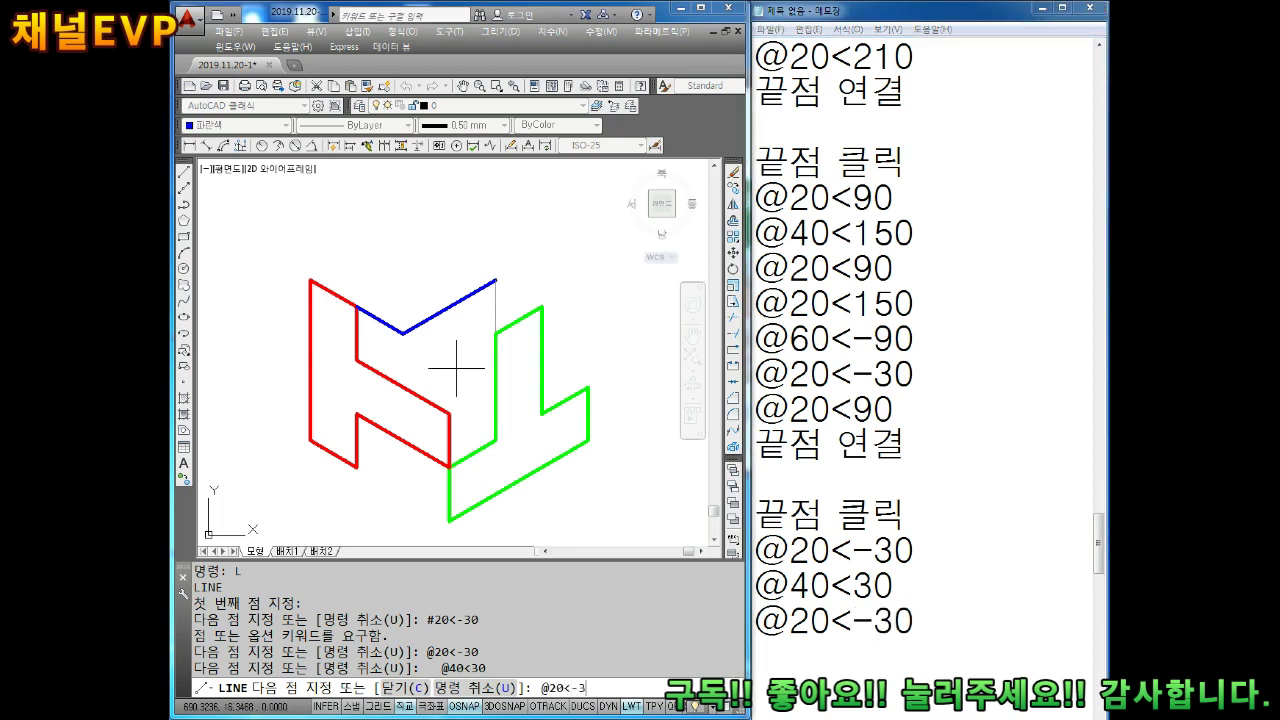
{"action": "type", "text": "0"}
{"action": "key", "text": "Return"}
- Draw the final 20-unit edge at 30°
{"action": "left_click", "coordinate": [782, 660]}
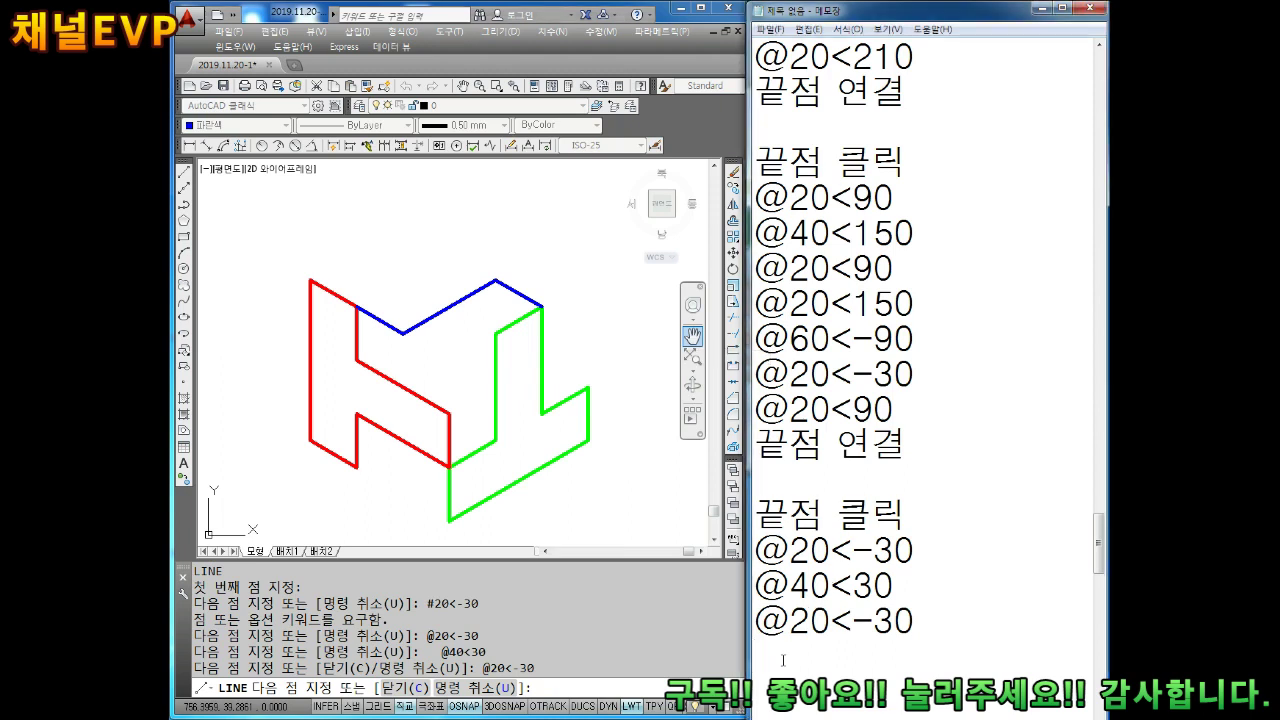
{"action": "type", "text": "@20<"}
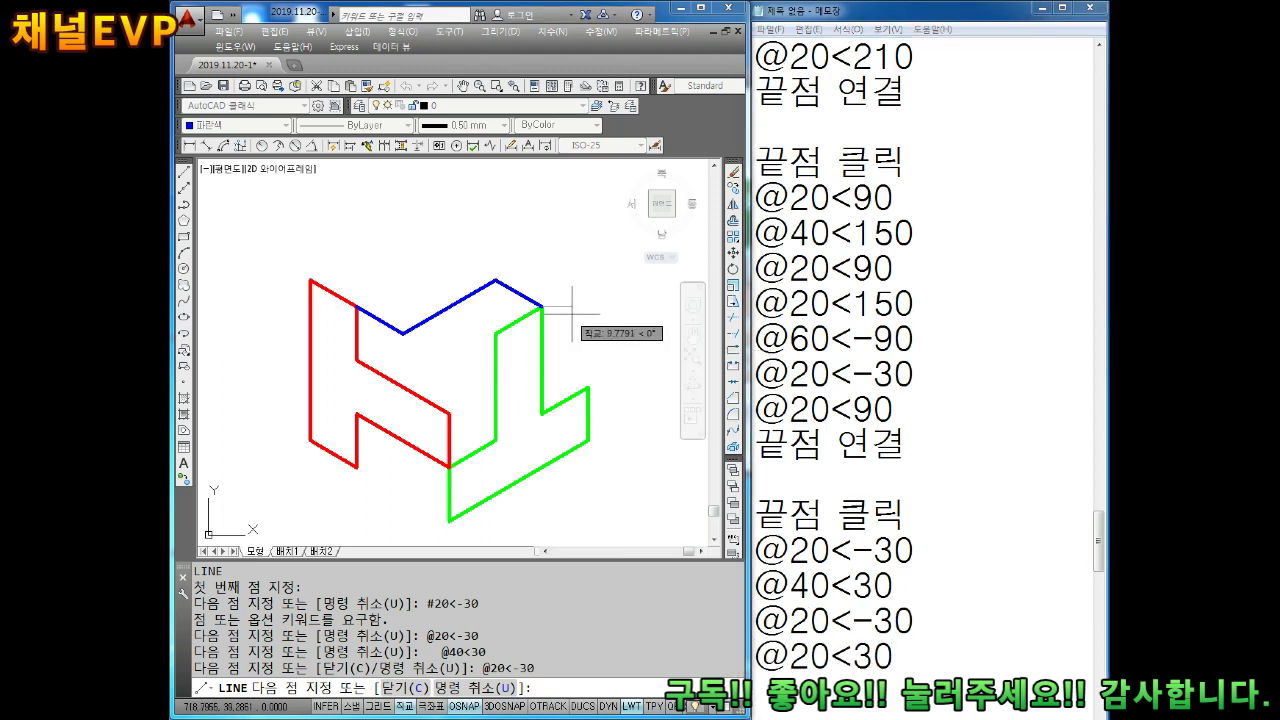
{"action": "type", "text": "30"}
{"action": "key", "text": "Return"}
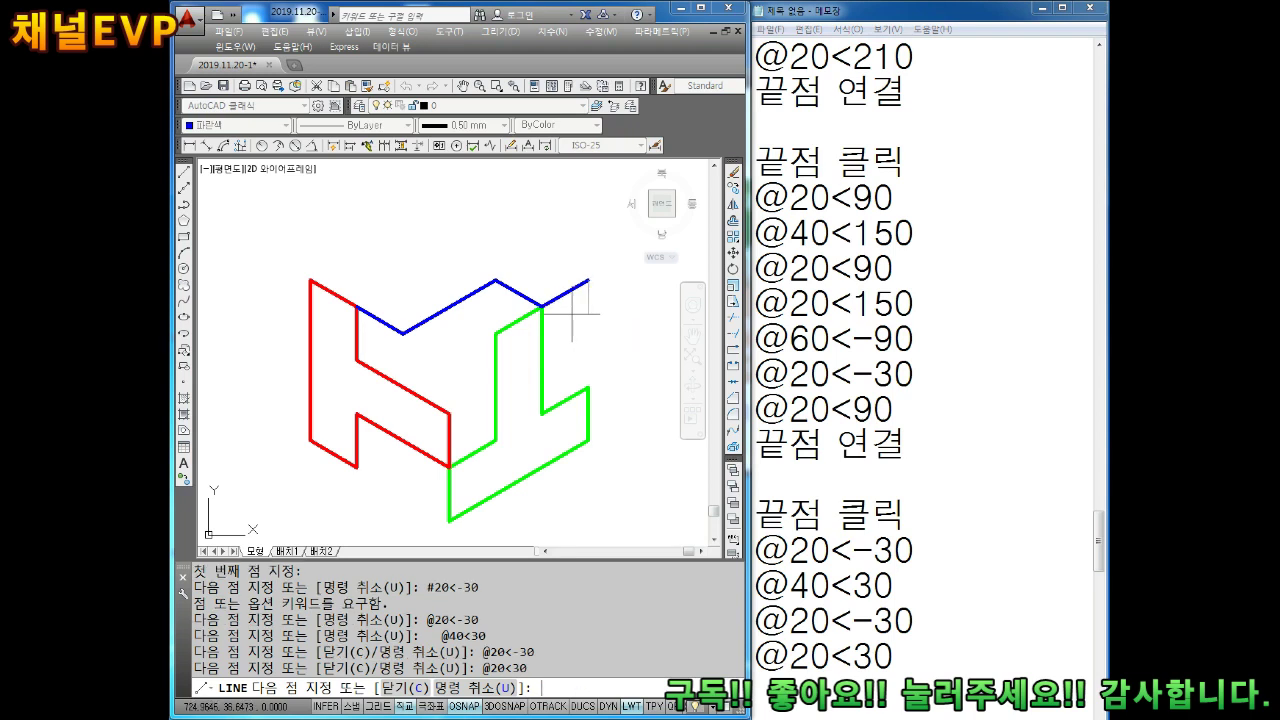
{"action": "left_click", "coordinate": [755, 690]}
{"action": "key", "text": "Down"}
{"action": "key", "text": "Down"}
{"action": "key", "text": "Down"}
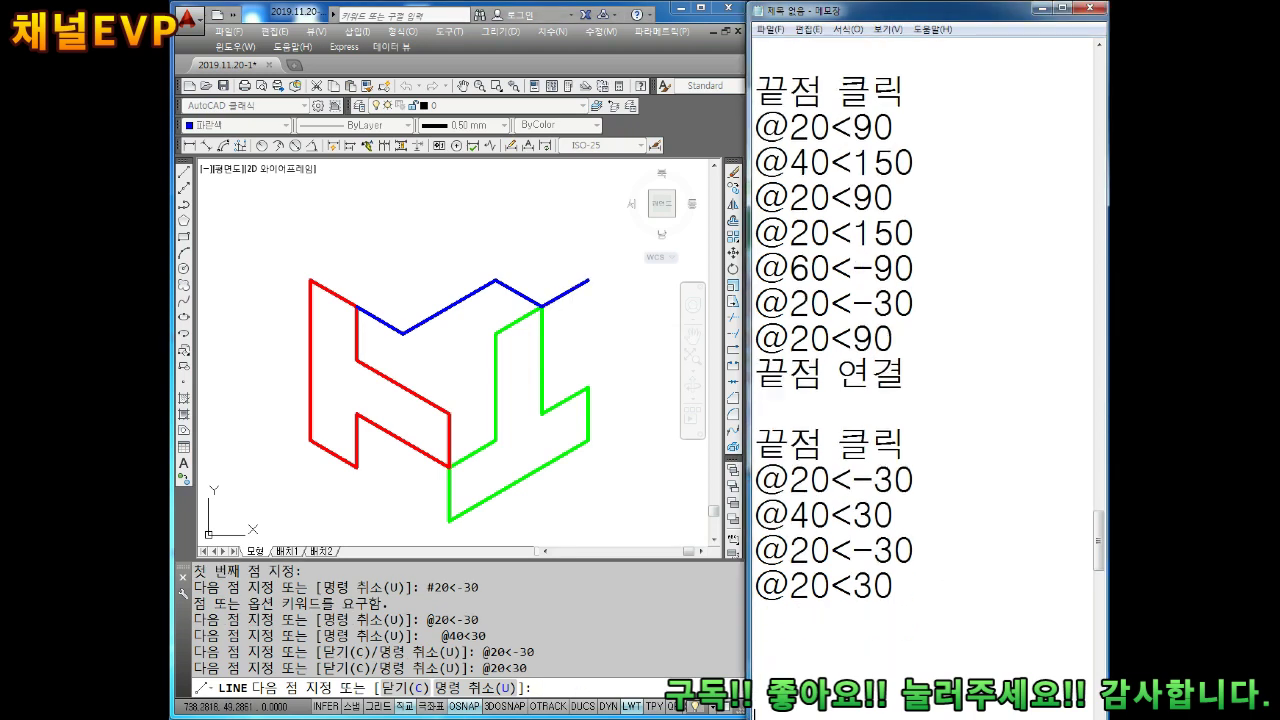
{"action": "key", "text": "Down"}
{"action": "key", "text": "Down"}
{"action": "key", "text": "Down"}
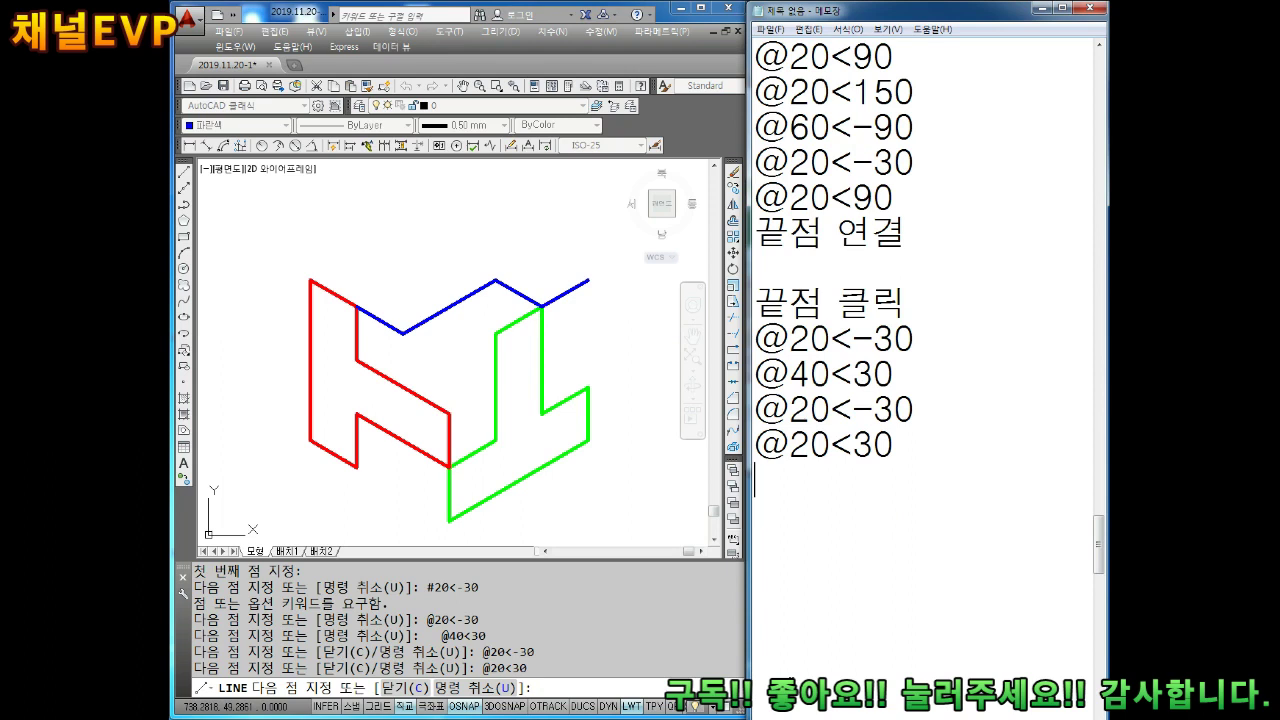
{"action": "type", "text": "@60<"}
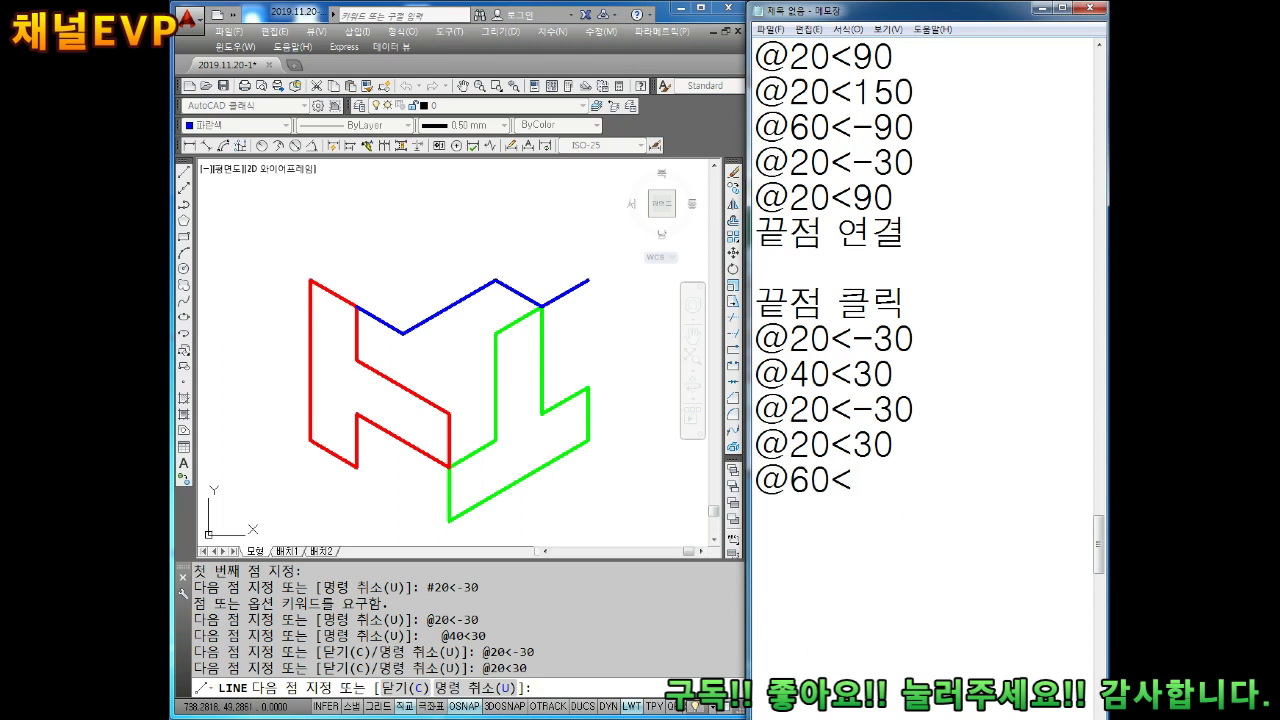
{"action": "type", "text": "150"}
{"action": "middle_click_drag", "start_coordinate": [478, 226], "coordinate": [455, 260]}
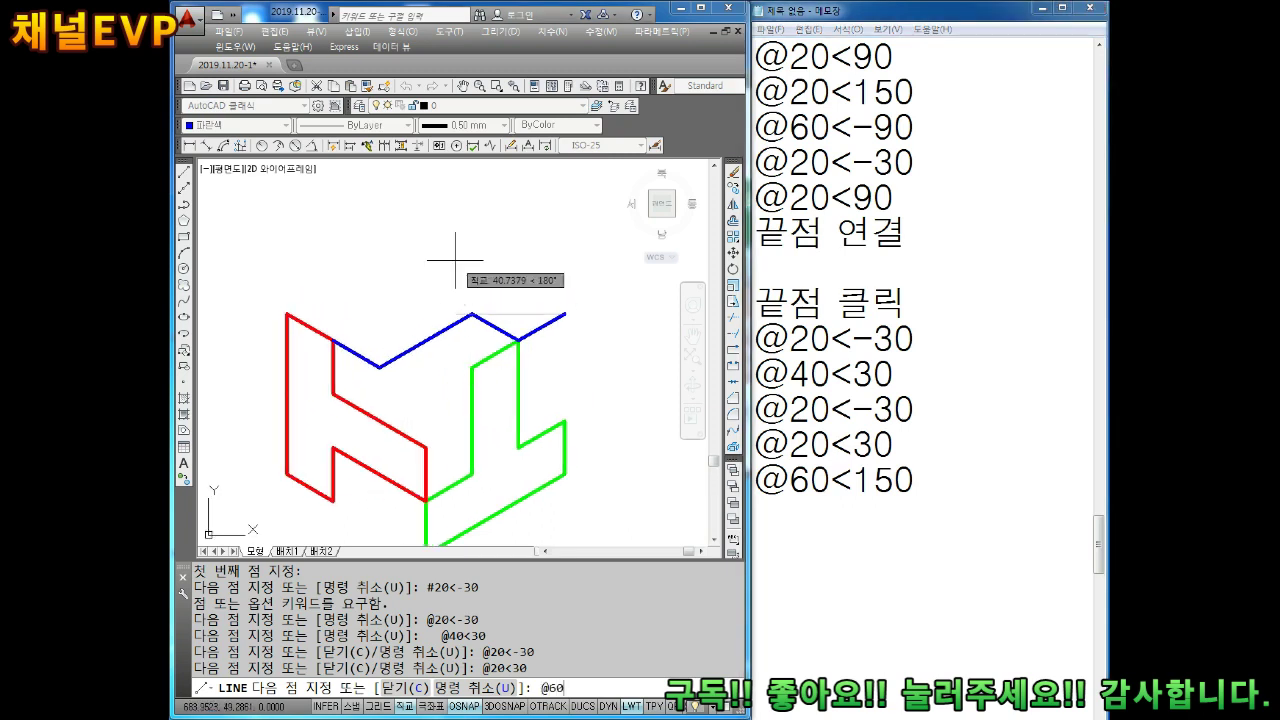
{"action": "type", "text": "0"}
{"action": "key", "text": "Return"}
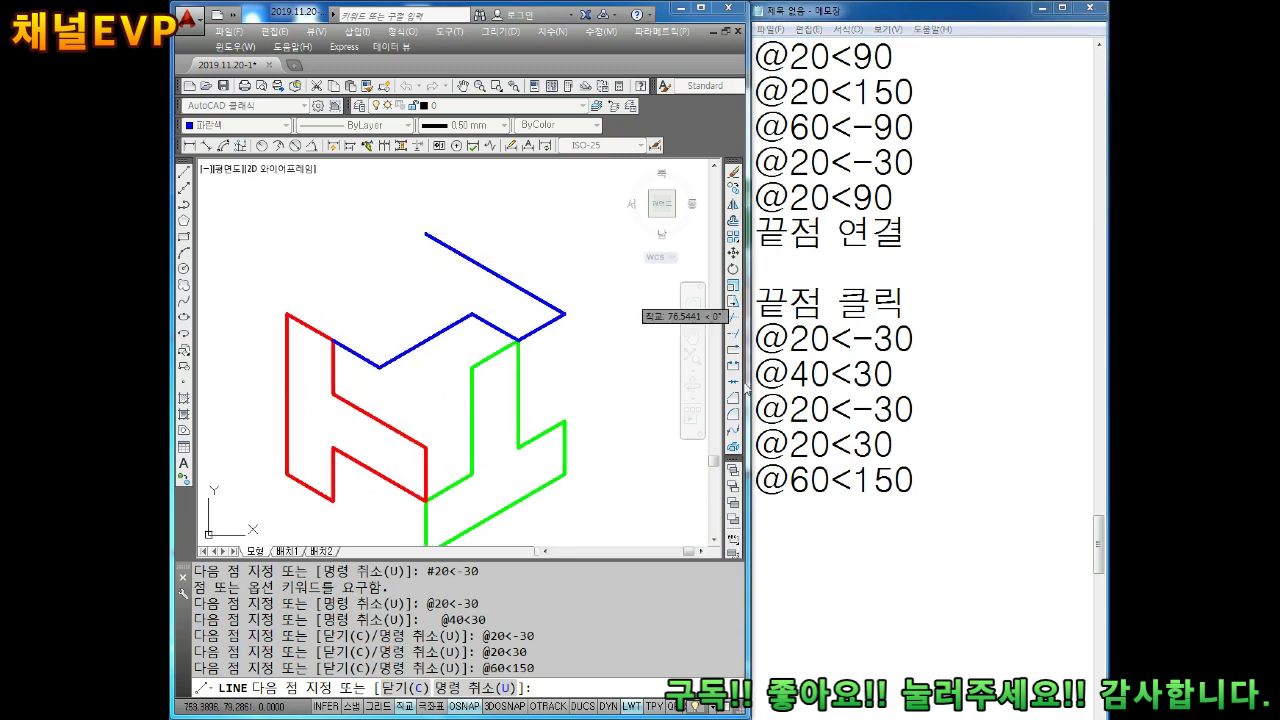
{"action": "left_click", "coordinate": [765, 518]}
{"action": "type", "text": "@20<"}
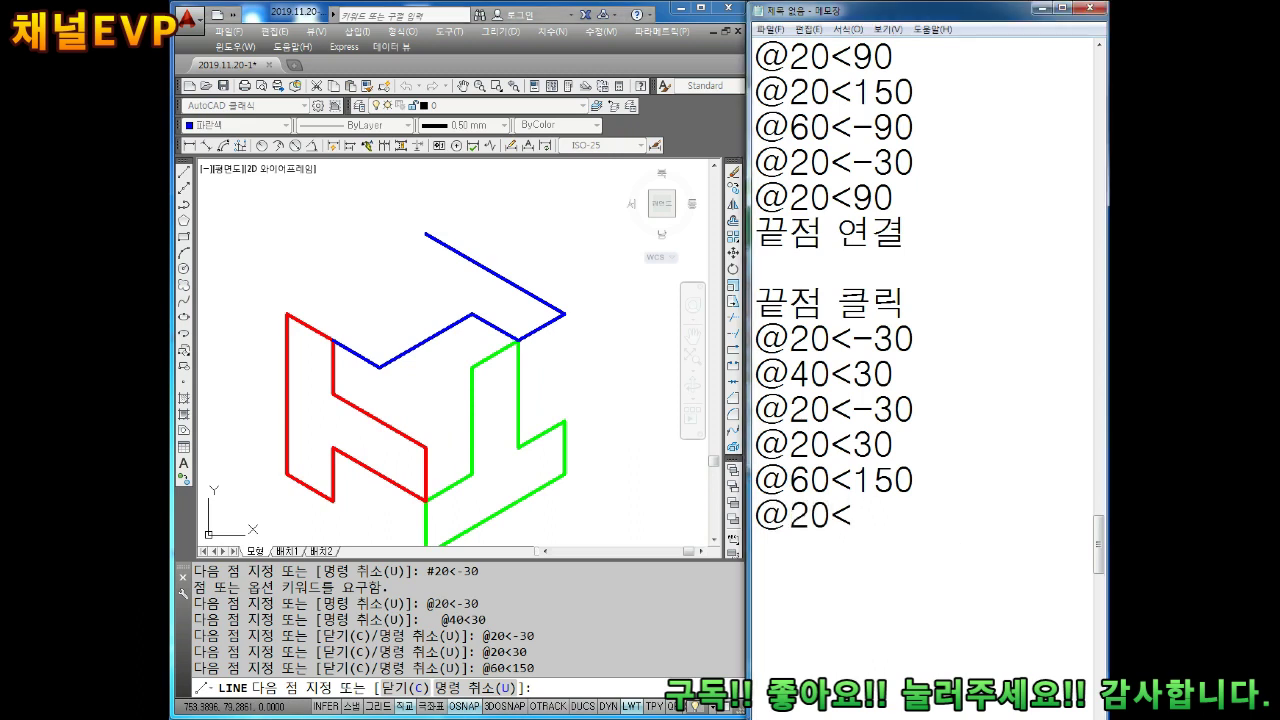
{"action": "type", "text": "18"}
{"action": "key", "text": "BackSpace"}
{"action": "key", "text": "BackSpace"}
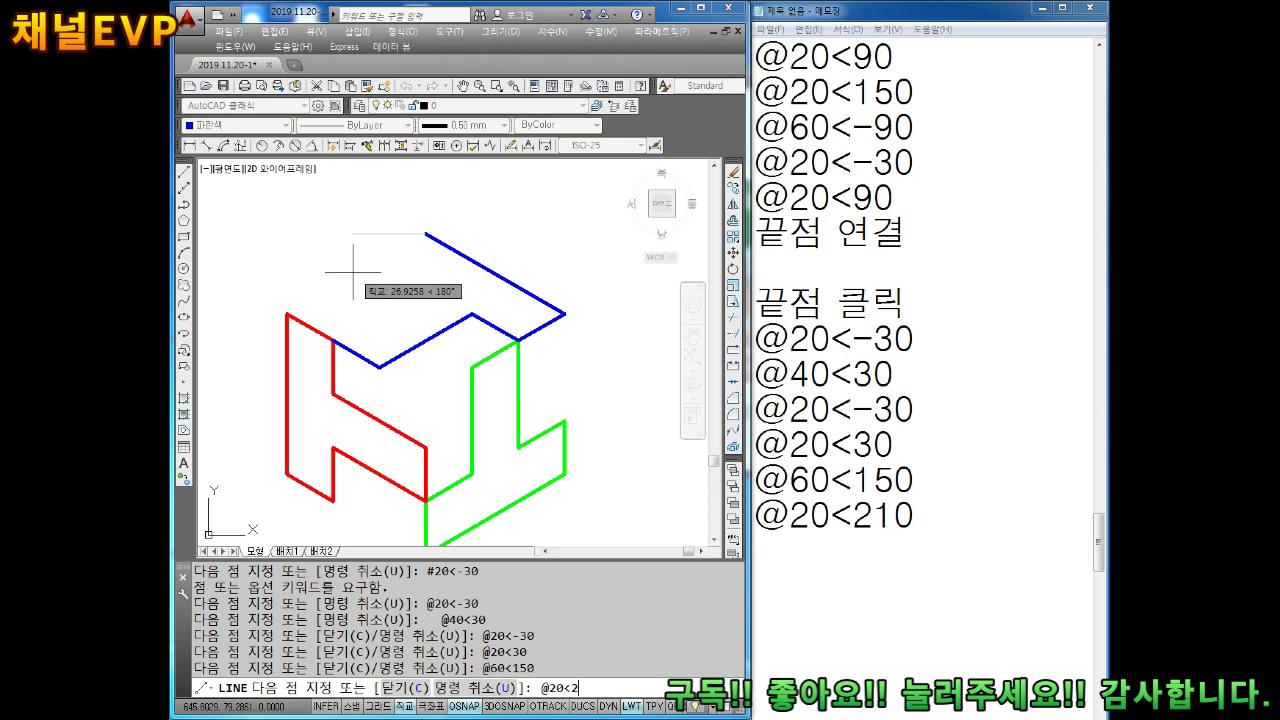
{"action": "type", "text": "10"}
{"action": "key", "text": "Return"}
{"action": "left_click", "coordinate": [771, 538]}
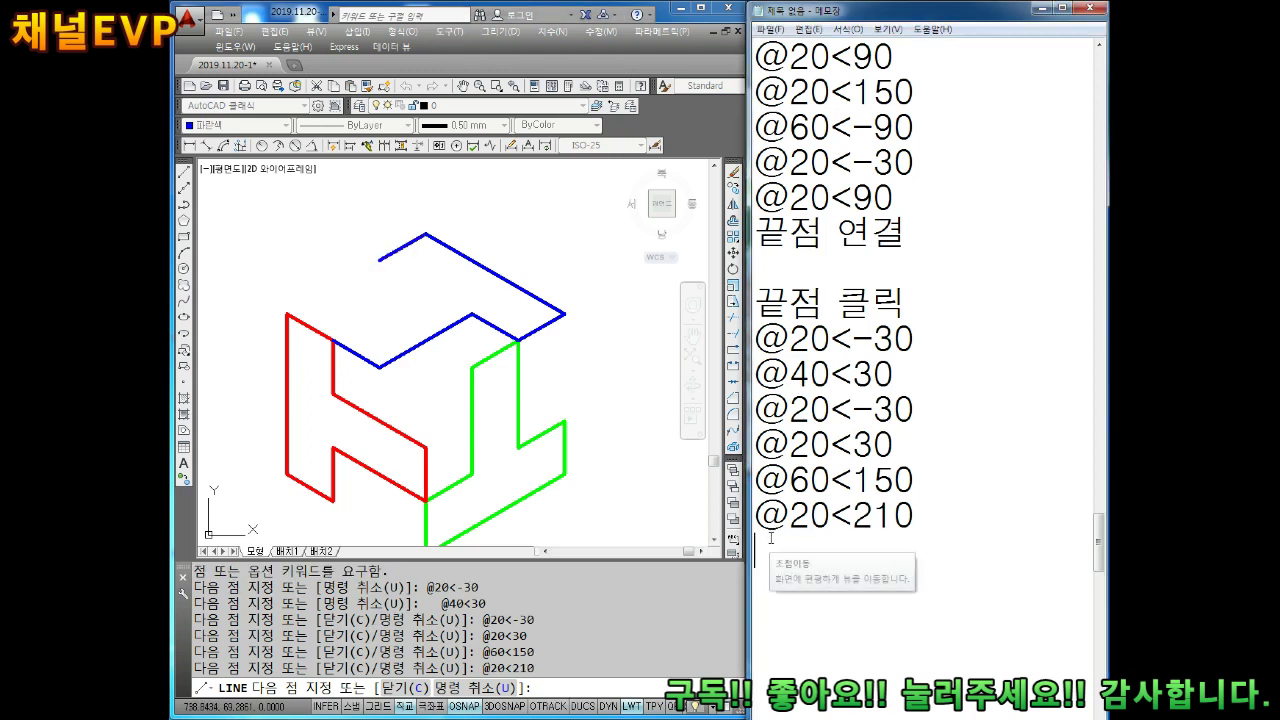
{"action": "type", "text": "@20<-"}
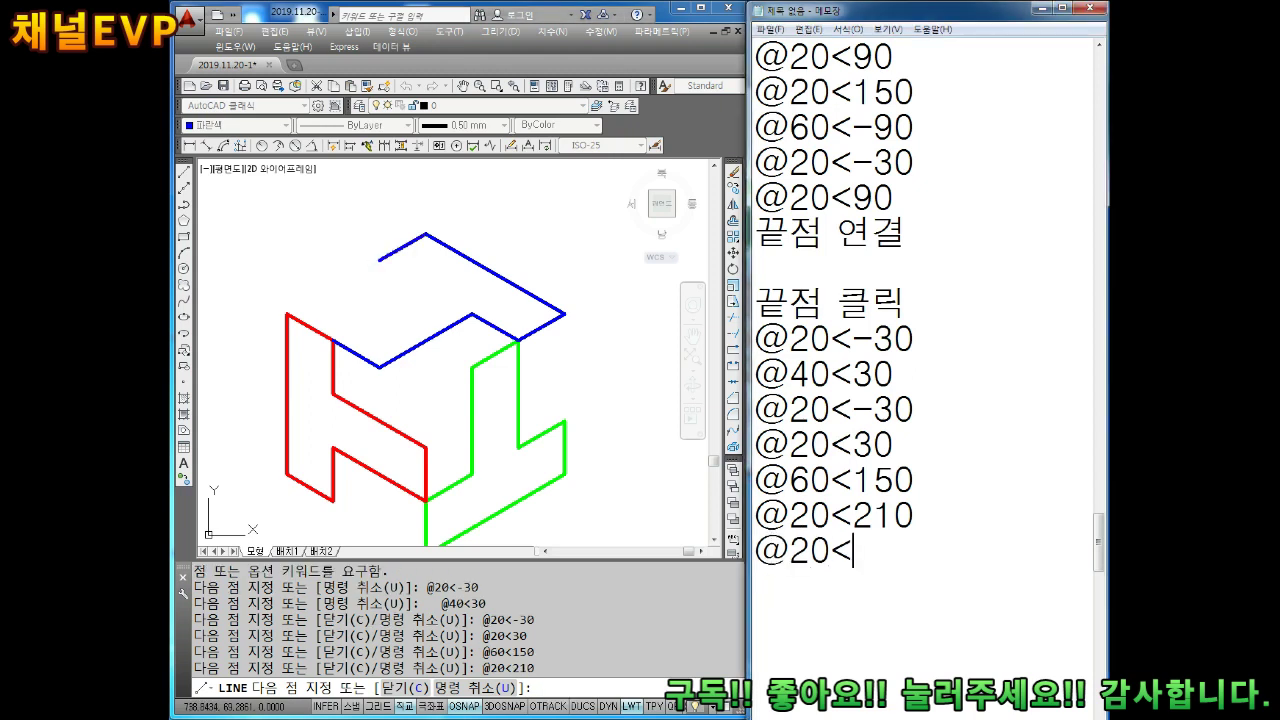
{"action": "type", "text": "30"}
{"action": "left_click", "coordinate": [424, 300]}
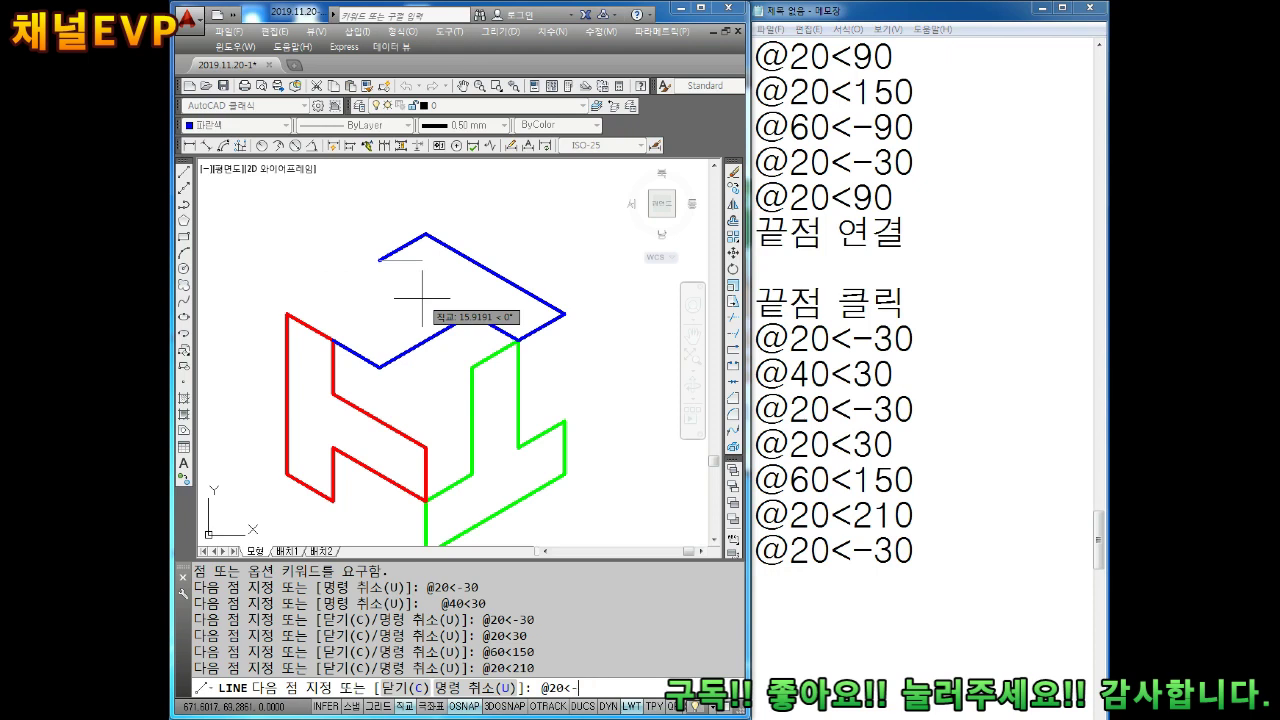
{"action": "type", "text": "30"}
{"action": "key", "text": "Return"}
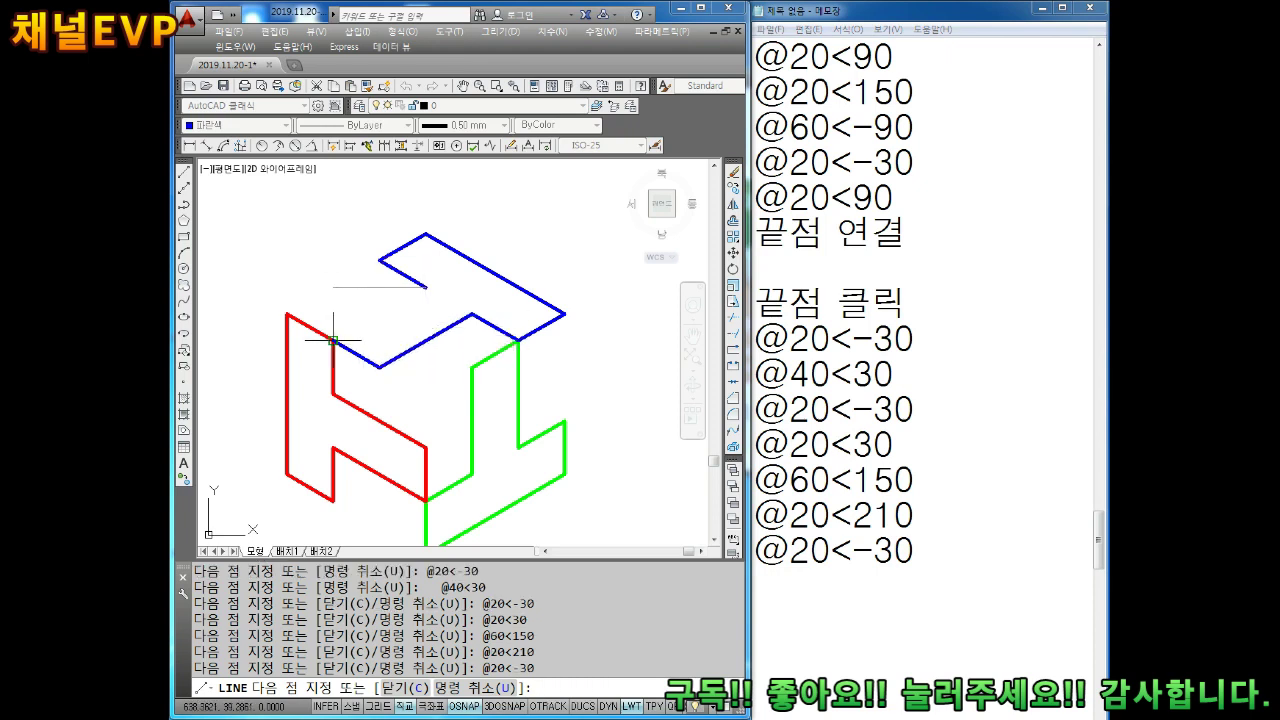
{"action": "left_click", "coordinate": [333, 341]}
- Pan the block up and draw the vertical inner edge from the top face's inner corner
{"action": "key", "text": "Escape"}
{"action": "key", "text": "Escape"}
{"action": "key", "text": "Escape"}
{"action": "key", "text": "Escape"}
{"action": "key", "text": "Escape"}
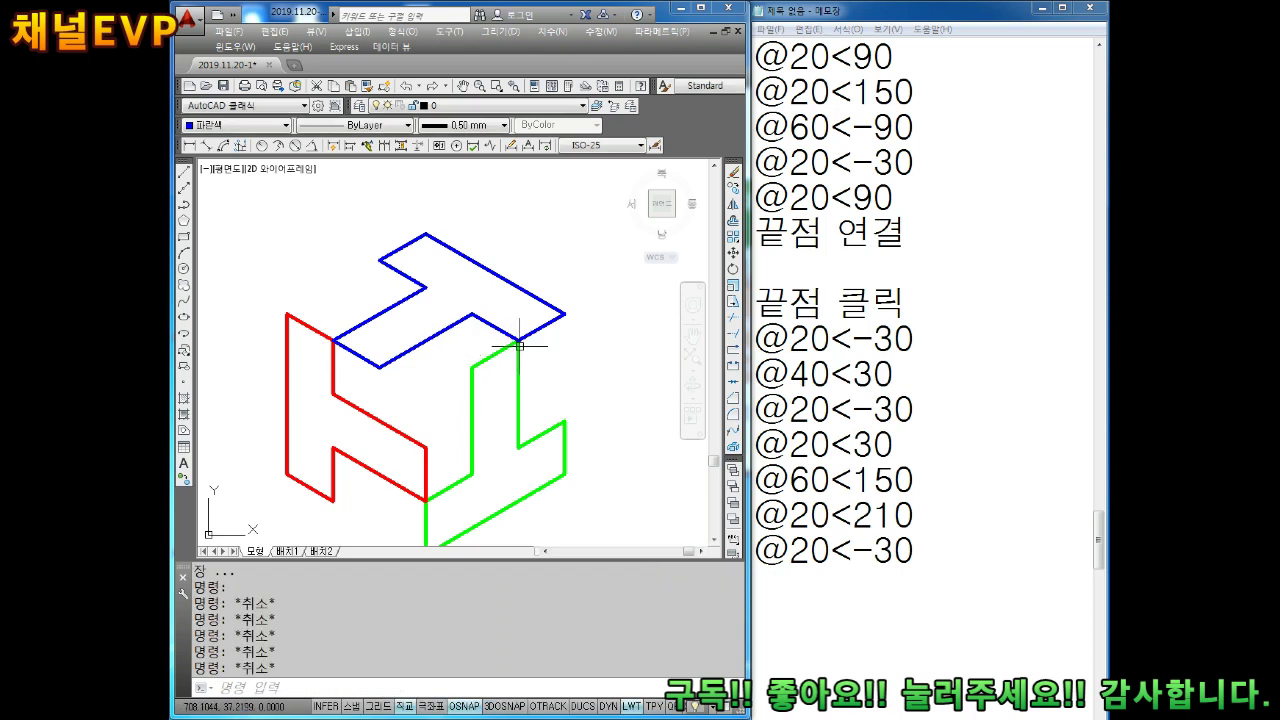
{"action": "mouse_move", "coordinate": [519, 345]}
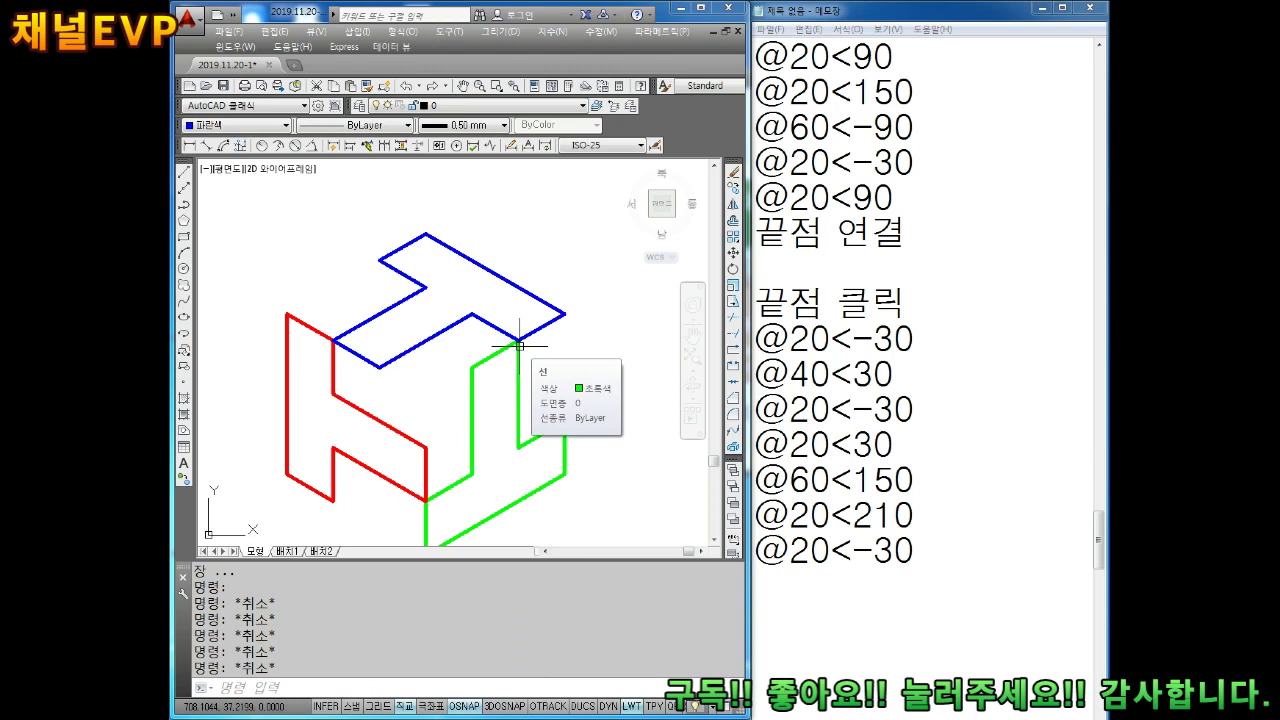
{"action": "middle_click_drag", "start_coordinate": [397, 398], "coordinate": [406, 360]}
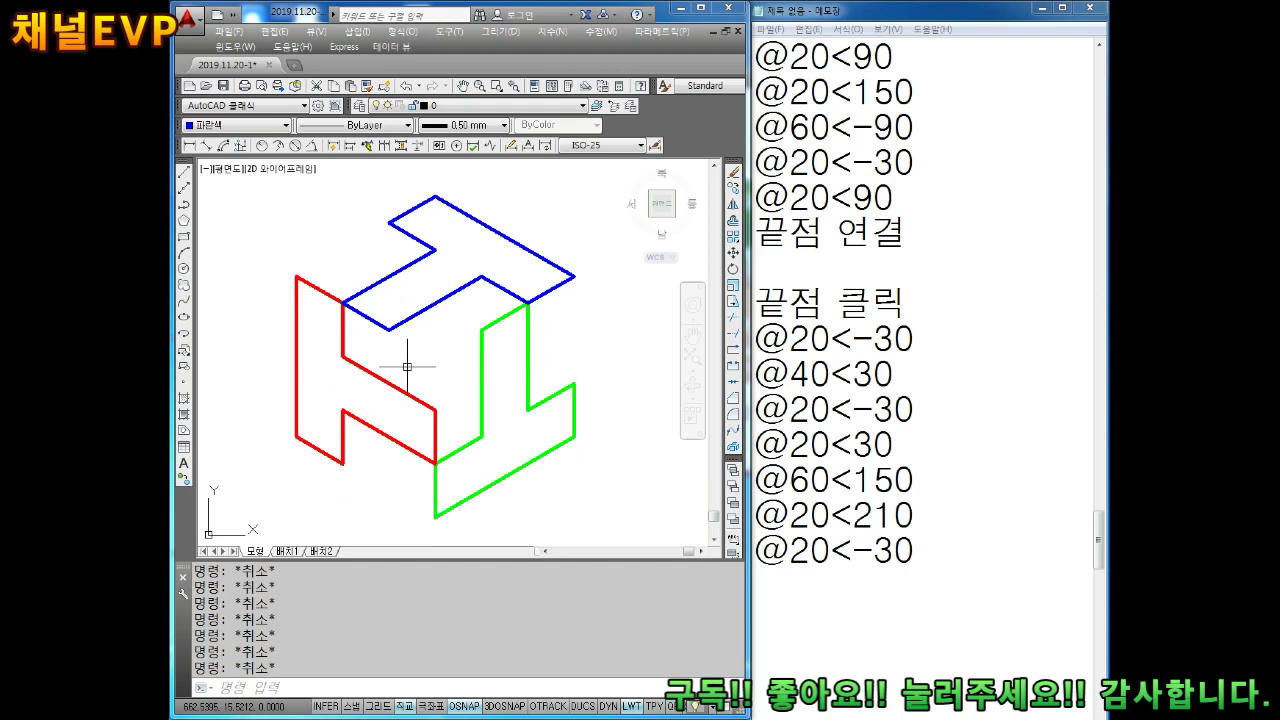
{"action": "type", "text": "L"}
{"action": "key", "text": "Return"}
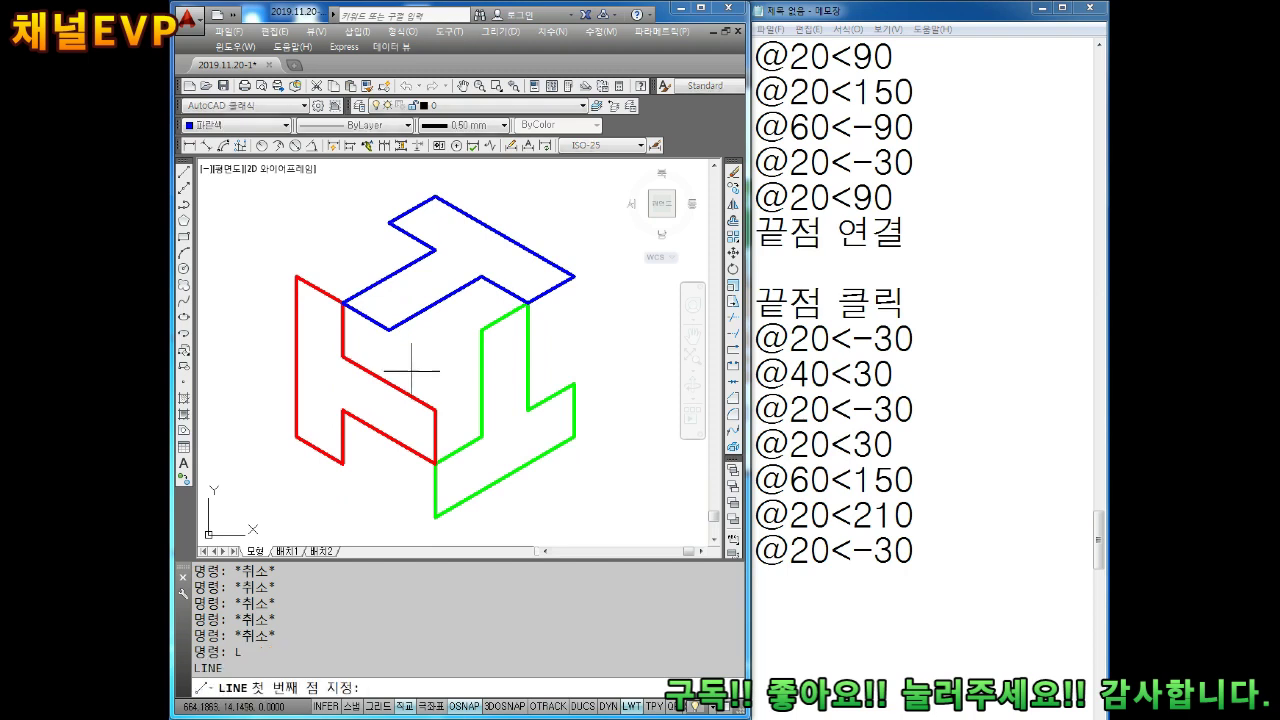
{"action": "left_click", "coordinate": [389, 330]}
{"action": "left_click", "coordinate": [389, 383]}
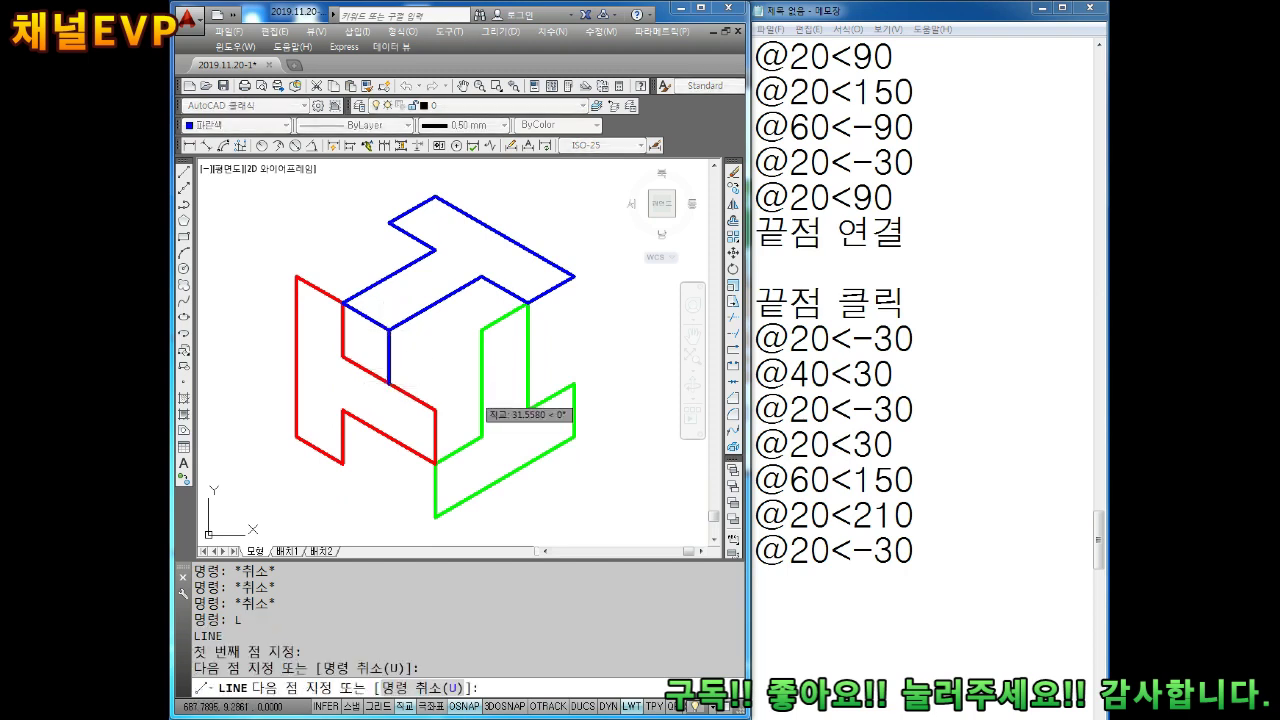
{"action": "key", "text": "Escape"}
{"action": "key", "text": "Escape"}
- Draw the inner edges from the red-green corner and the green-side corner to the blue corner
{"action": "key", "text": "Return"}
{"action": "left_click", "coordinate": [435, 410]}
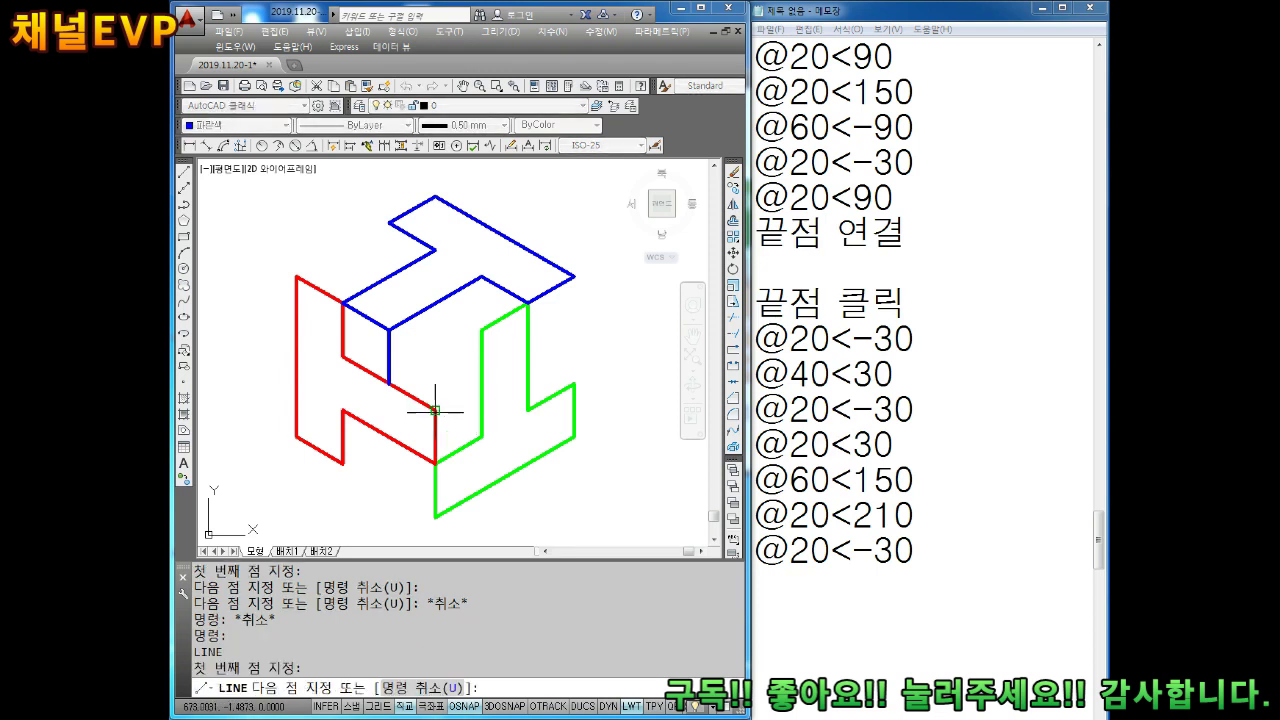
{"action": "left_click", "coordinate": [482, 383]}
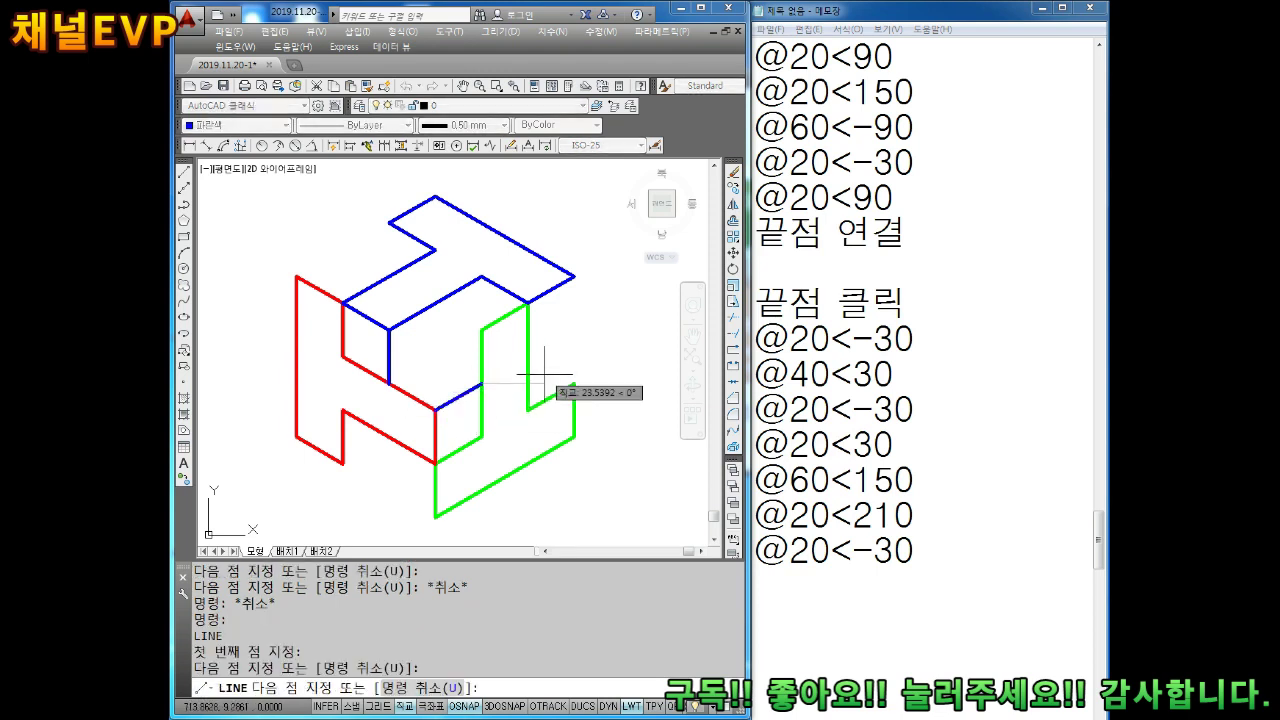
{"action": "key", "text": "Escape"}
{"action": "key", "text": "Return"}
{"action": "left_click", "coordinate": [481, 330]}
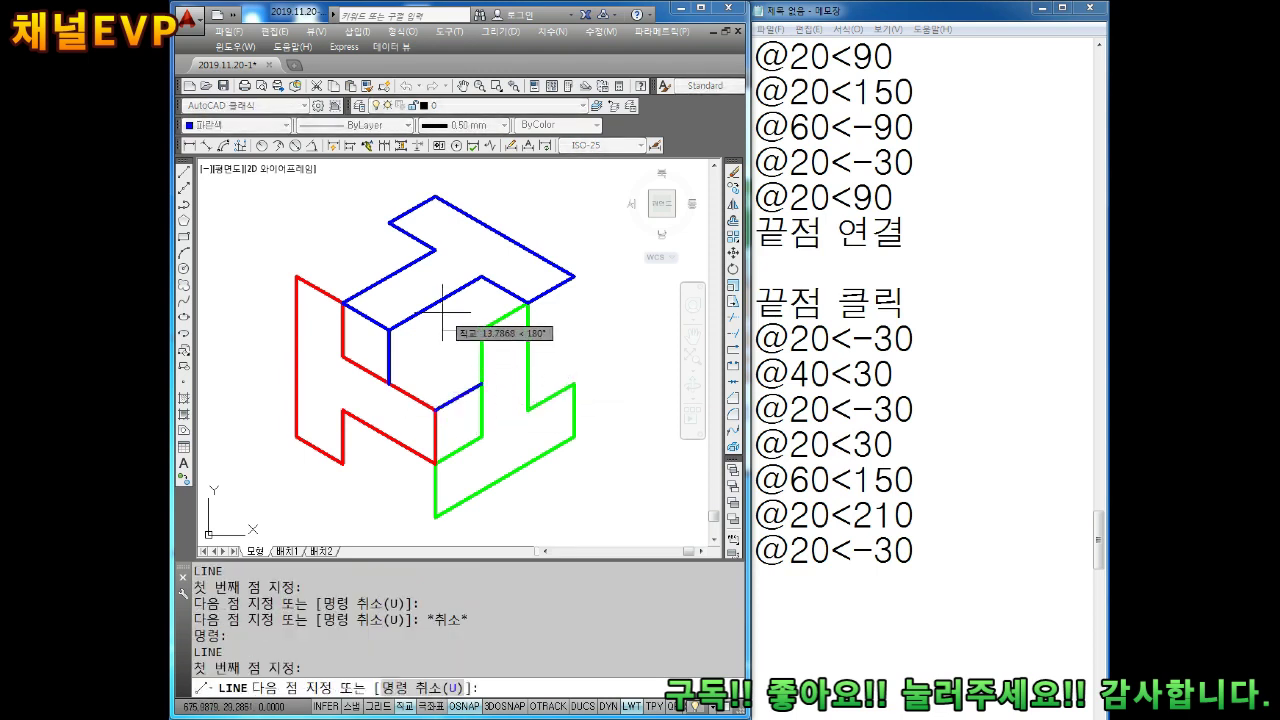
{"action": "left_click", "coordinate": [436, 302]}
{"action": "key", "text": "Escape"}
{"action": "key", "text": "Escape"}
- From the inner blue corner draw a 20-unit edge at -90° and join it to the inner corner
{"action": "key", "text": "Return"}
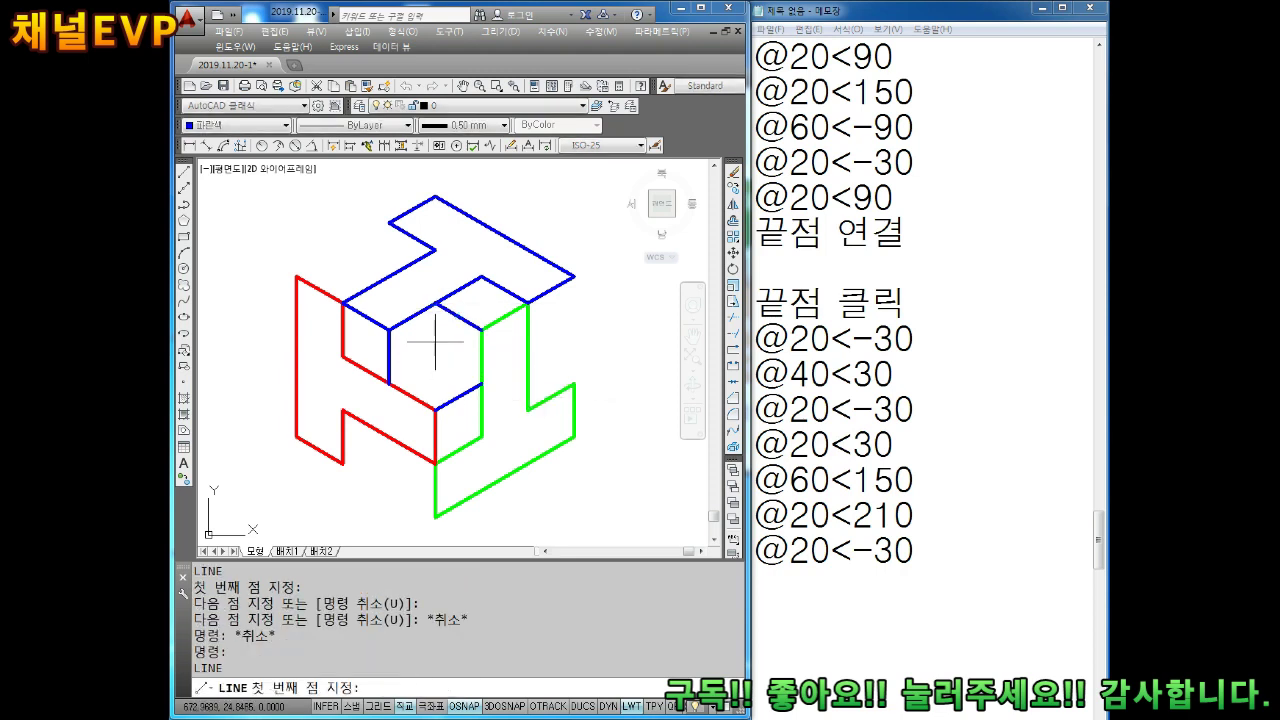
{"action": "left_click", "coordinate": [436, 302]}
{"action": "type", "text": "20<-9"}
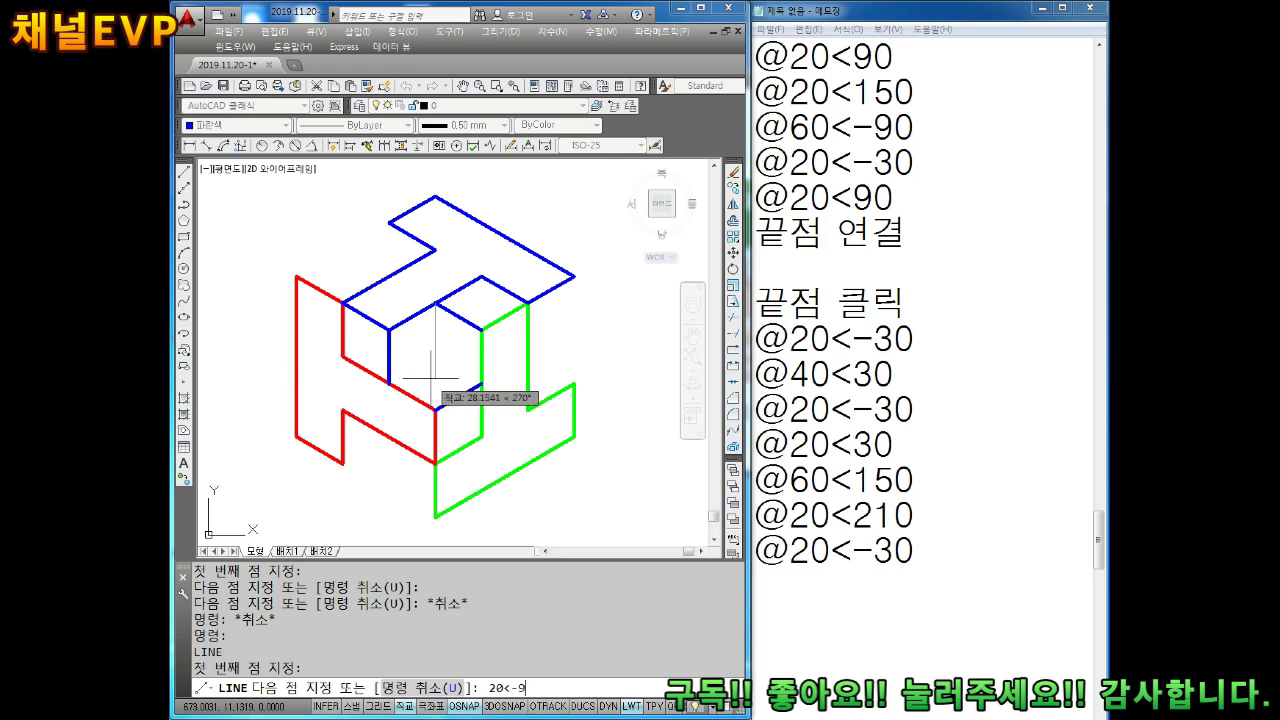
{"action": "type", "text": "0"}
{"action": "key", "text": "Return"}
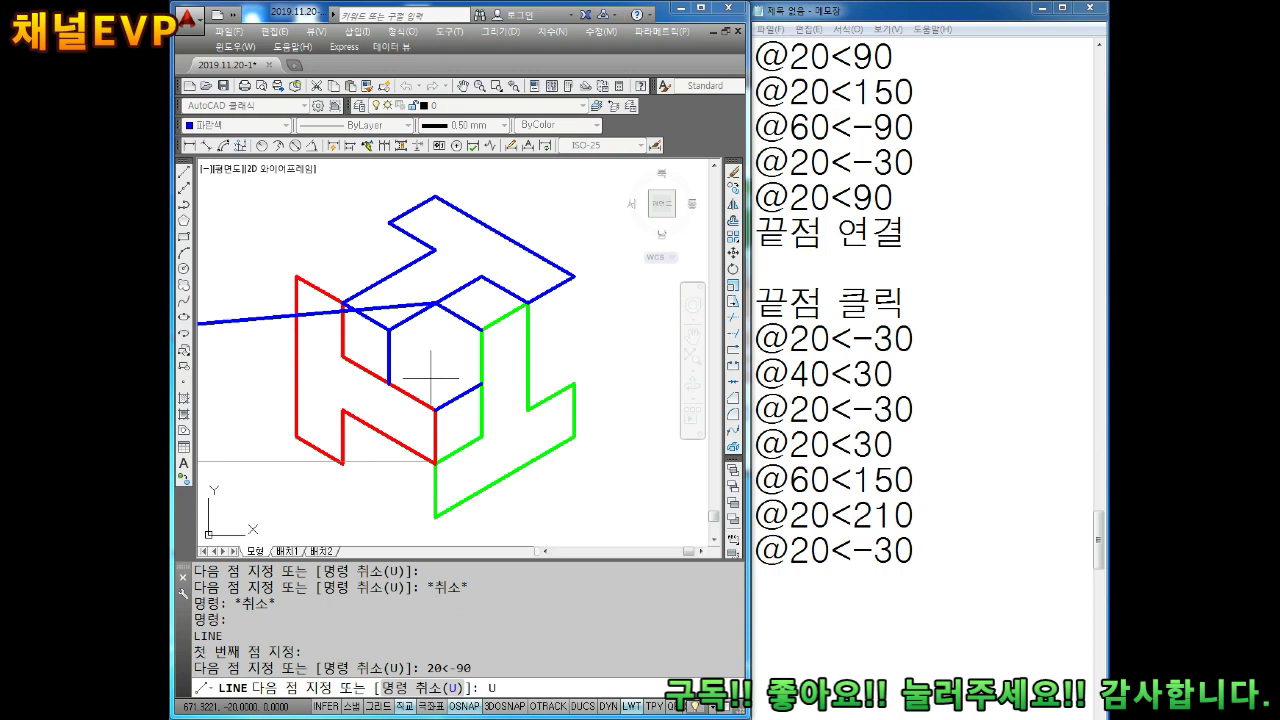
{"action": "key", "text": "Return"}
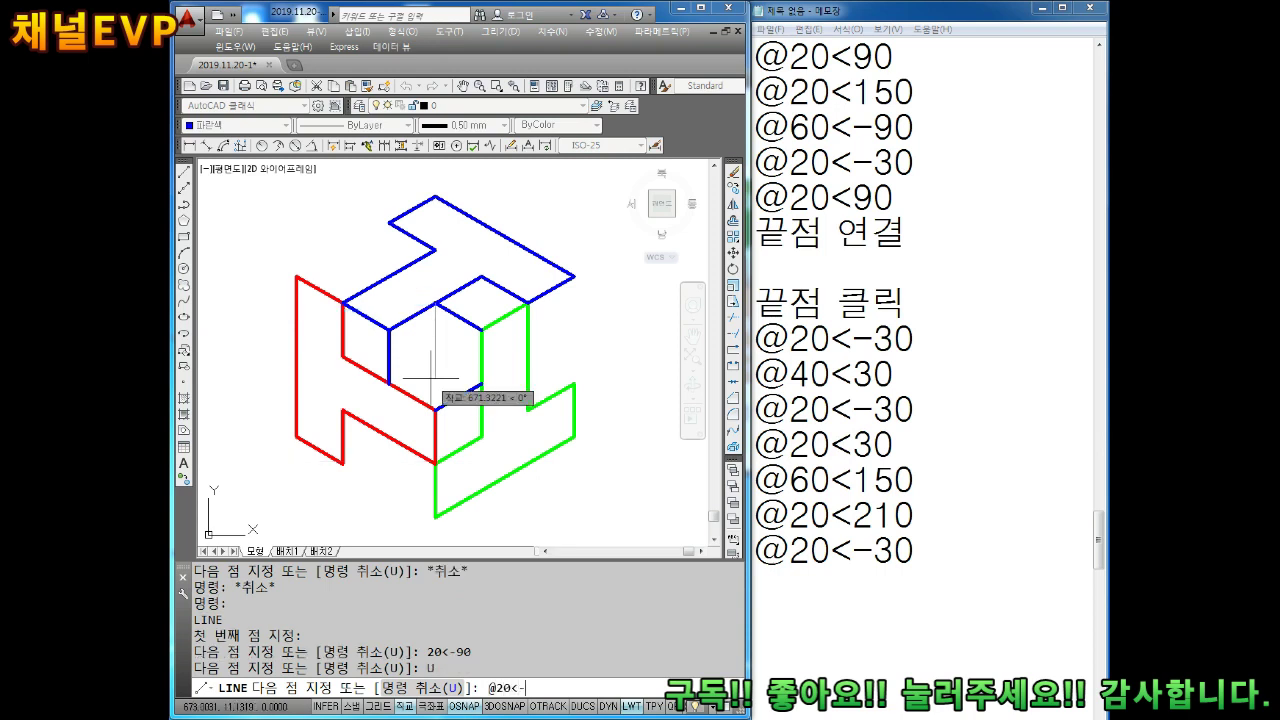
{"action": "type", "text": "90"}
{"action": "key", "text": "Return"}
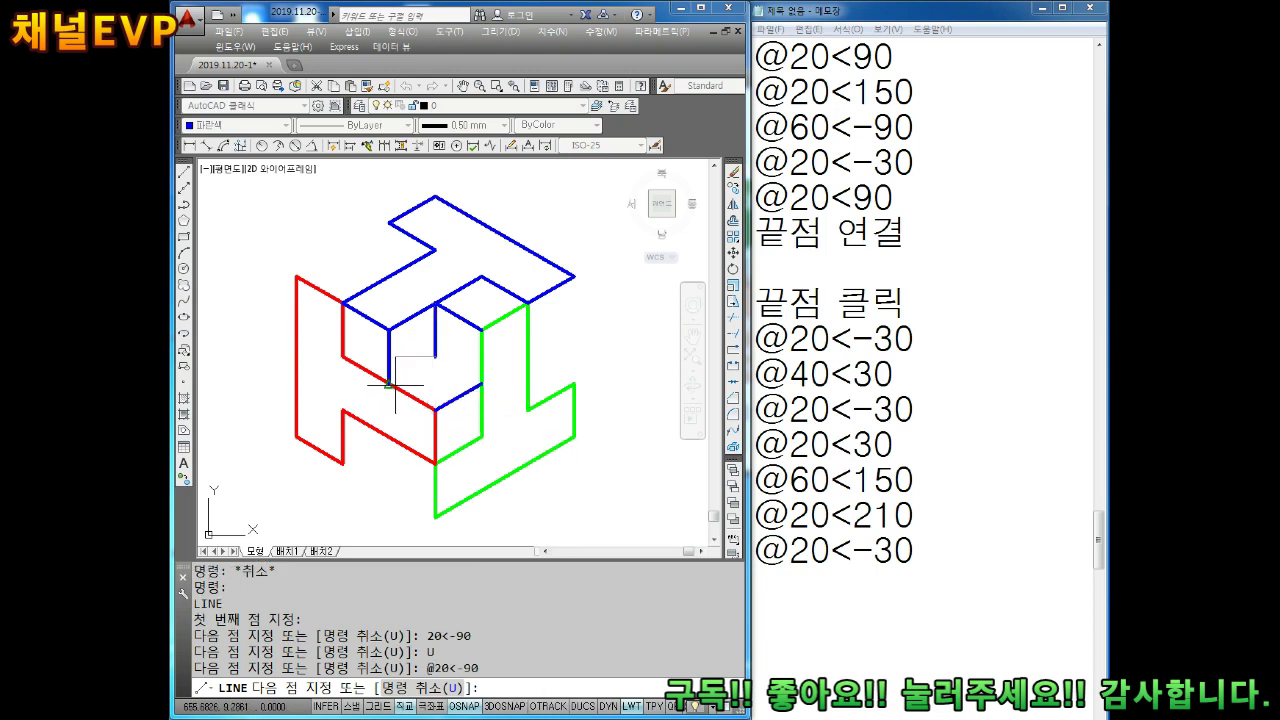
{"action": "left_click", "coordinate": [390, 384]}
{"action": "key", "text": "Escape"}
- Connect the green-side inner corner to the bottom of the vertical edge
{"action": "key", "text": "Return"}
{"action": "left_click", "coordinate": [481, 384]}
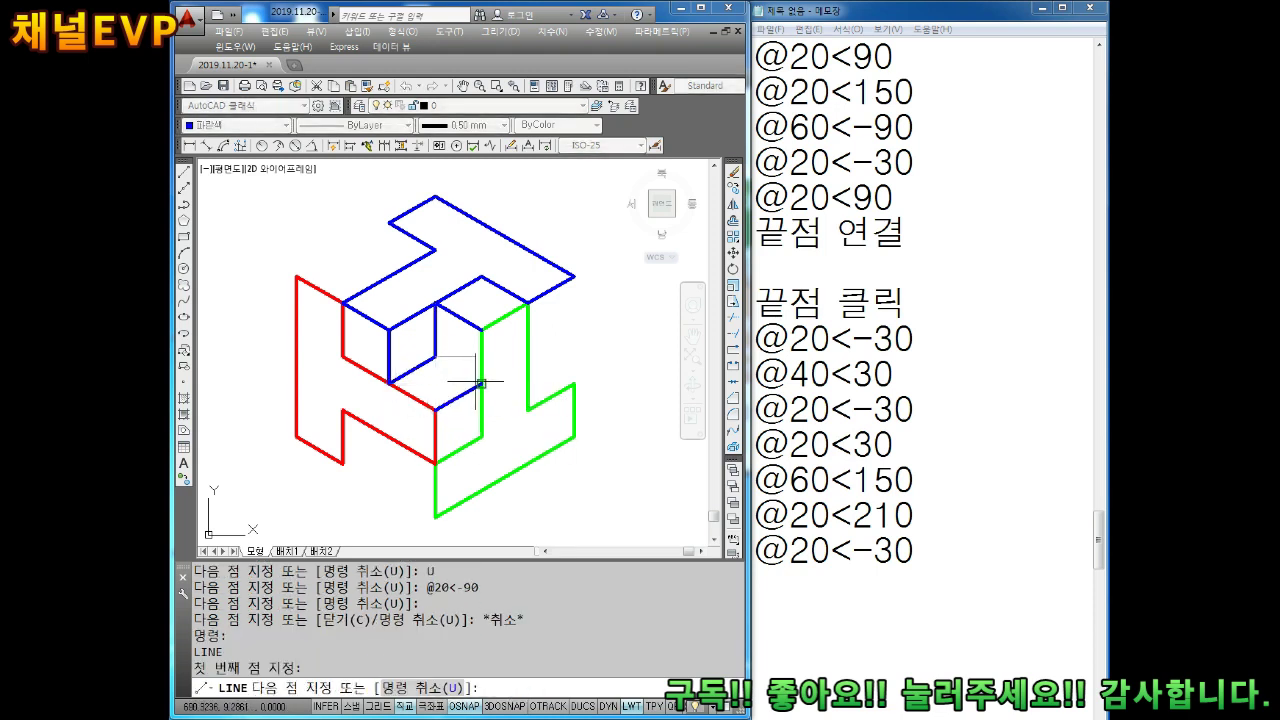
{"action": "left_click", "coordinate": [436, 356]}
{"action": "key", "text": "Escape"}
{"action": "key", "text": "Escape"}
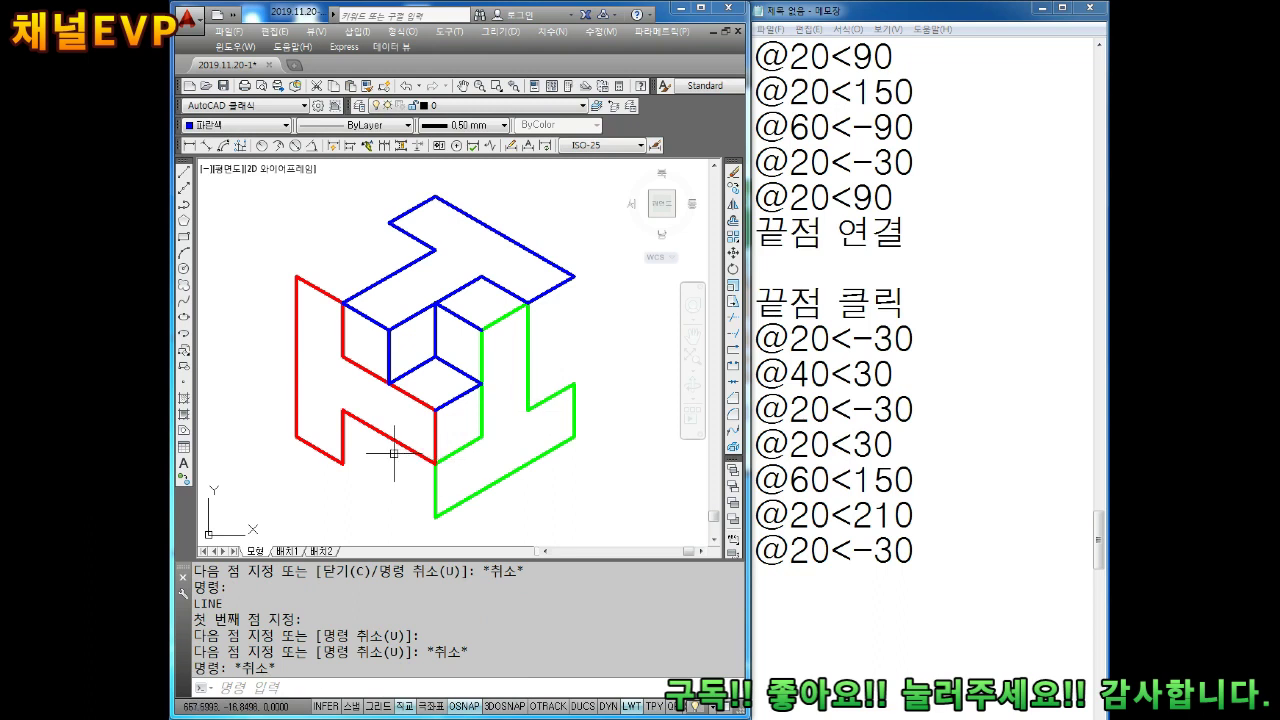
- Draw the lower blue edge across the red face from its corner
{"action": "key", "text": "Escape"}
{"action": "key", "text": "Return"}
{"action": "left_click", "coordinate": [343, 463]}
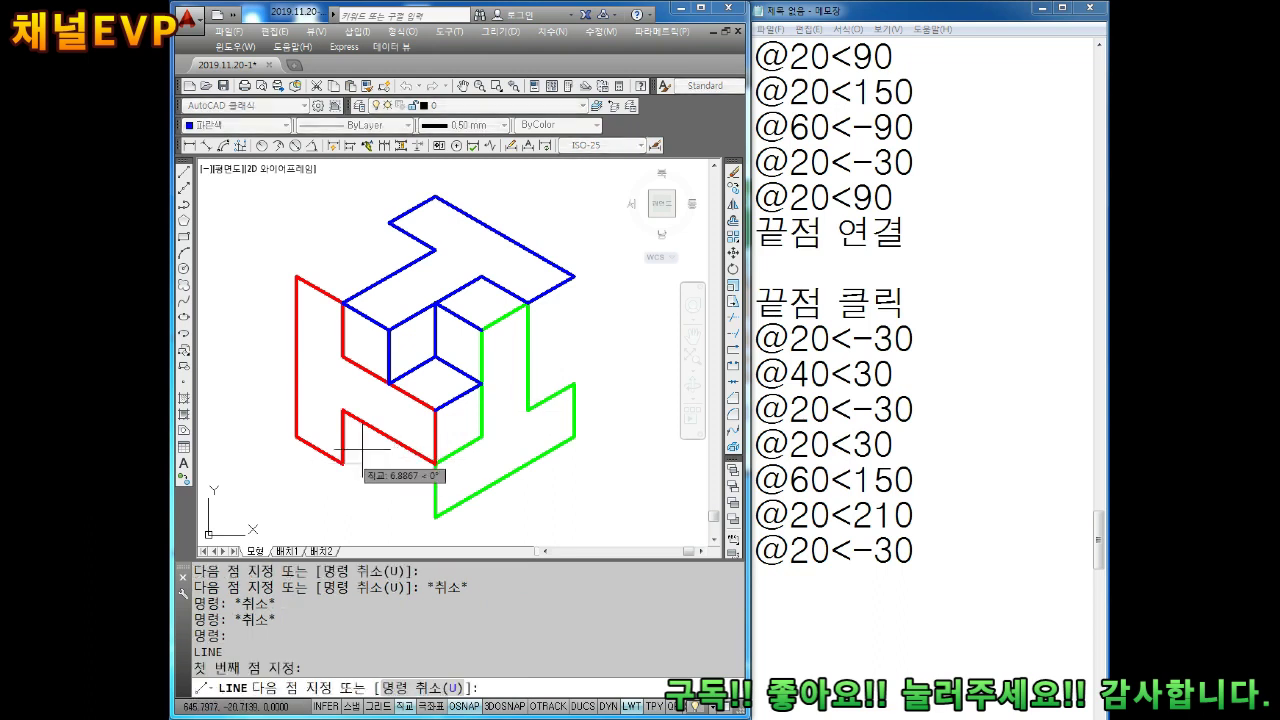
{"action": "left_click", "coordinate": [390, 436]}
{"action": "key", "text": "Escape"}
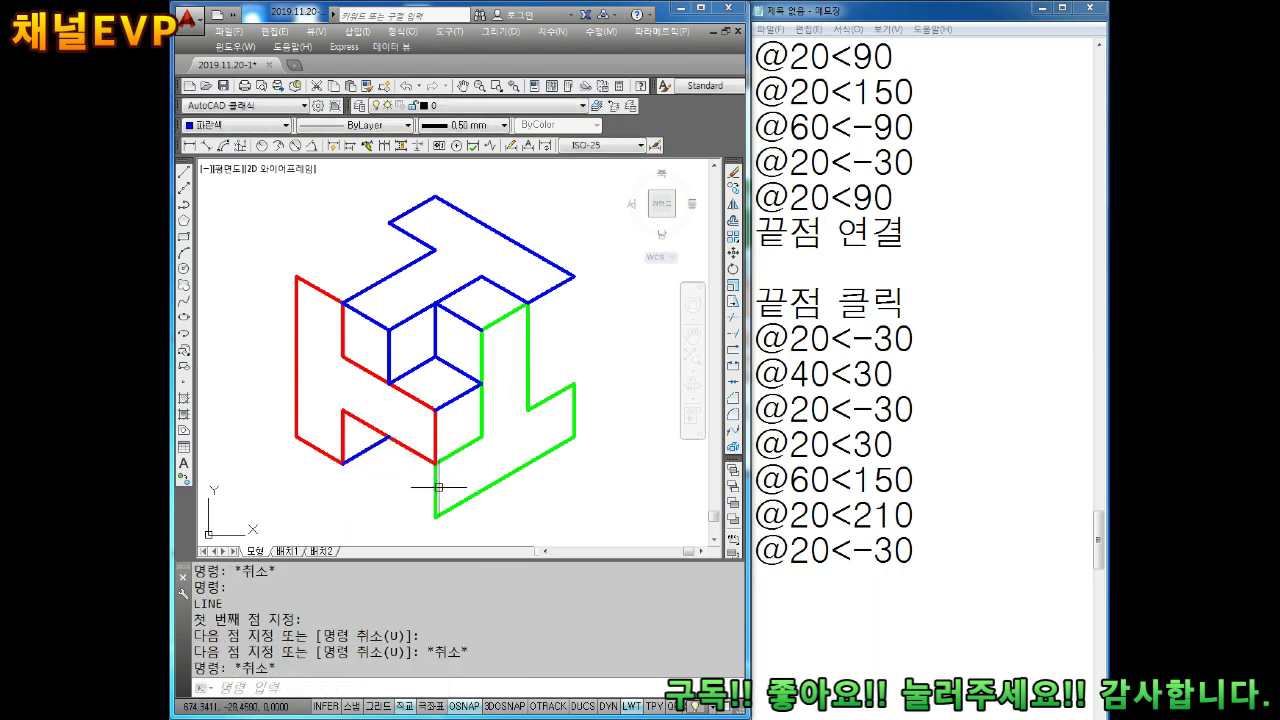
{"action": "key", "text": "Escape"}
{"action": "key", "text": "Escape"}
- Drop a 20-unit edge straight down from the lower red corner and link it to the green corner
{"action": "key", "text": "Return"}
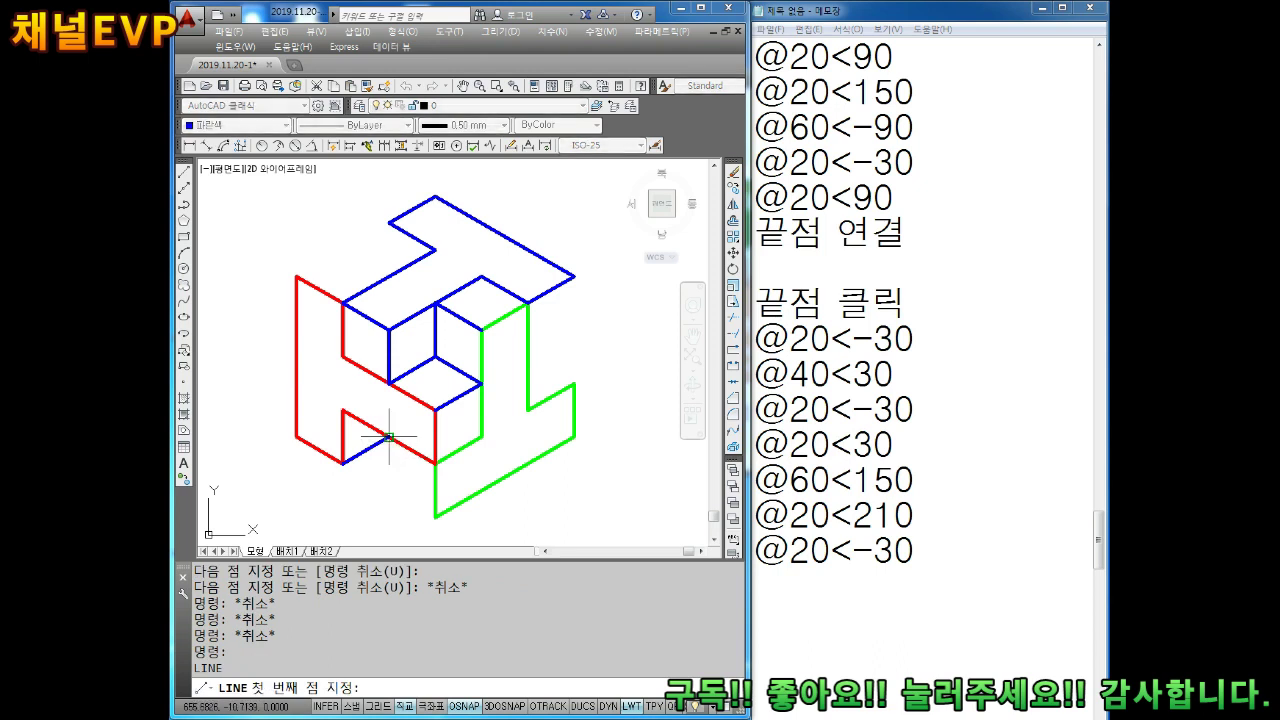
{"action": "left_click", "coordinate": [389, 437]}
{"action": "type", "text": "@2"}
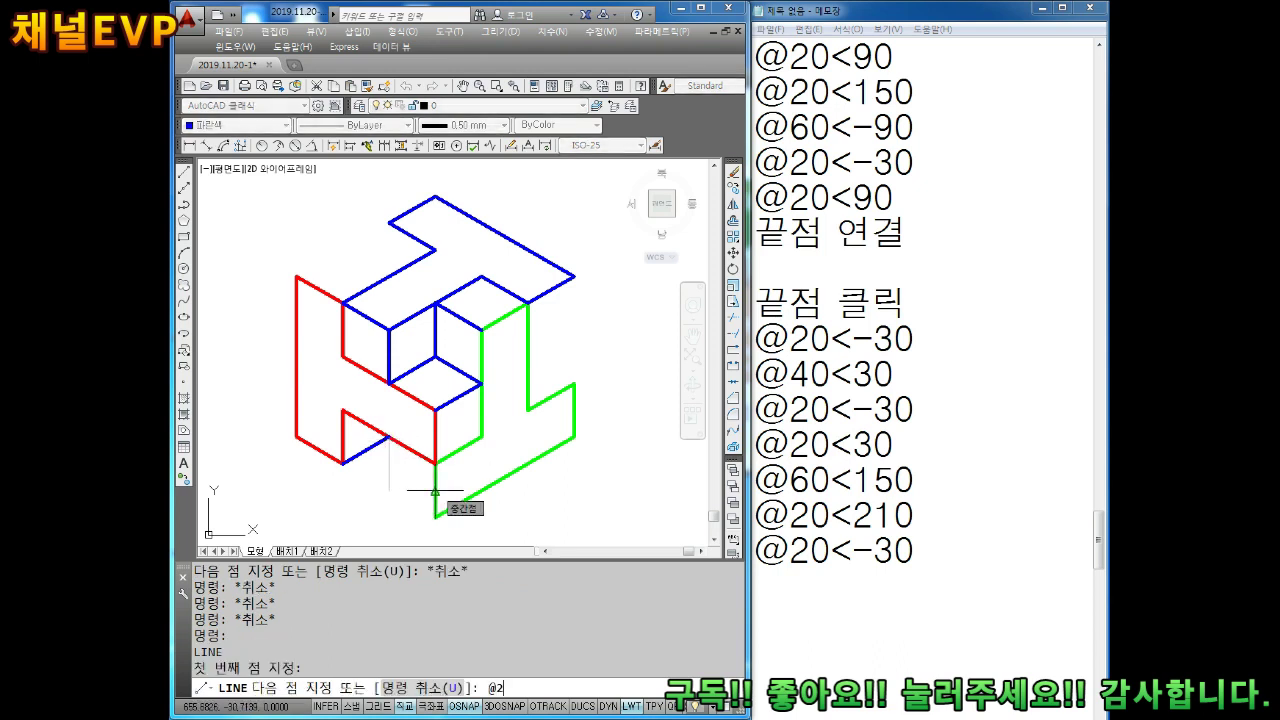
{"action": "type", "text": "0<-9"}
{"action": "key", "text": "Return"}
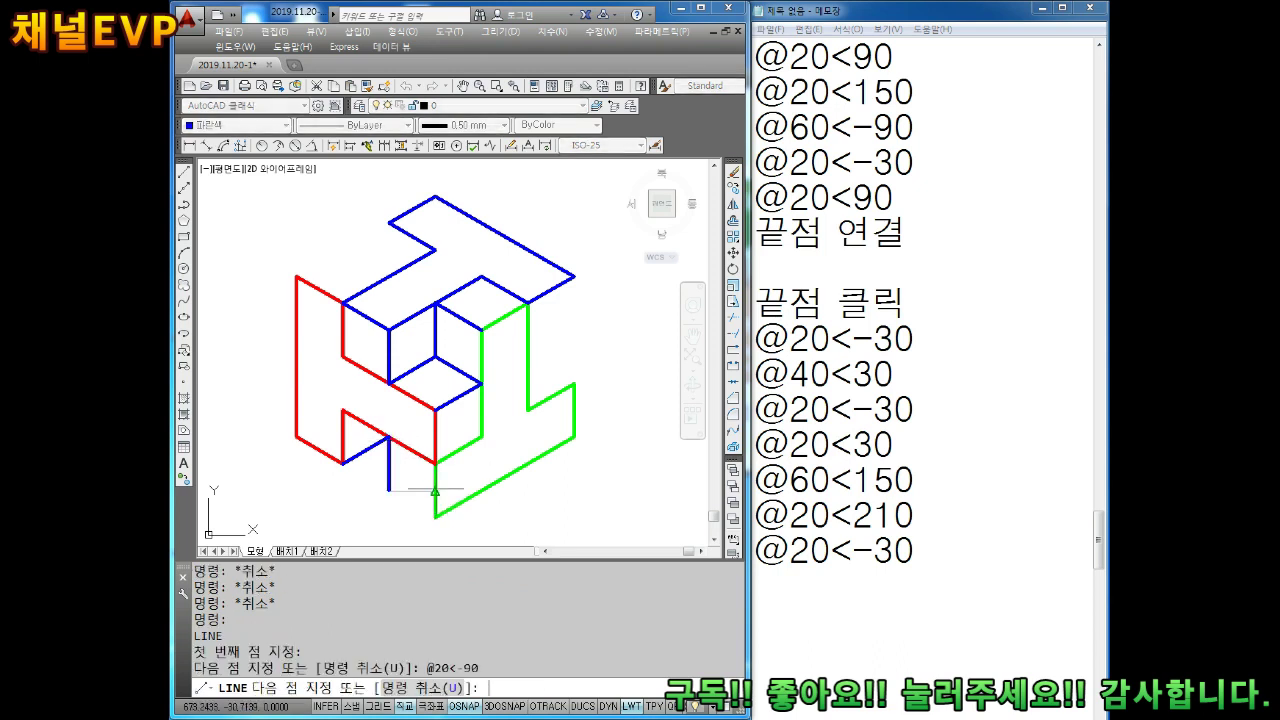
{"action": "left_click", "coordinate": [434, 515]}
{"action": "key", "text": "Escape"}
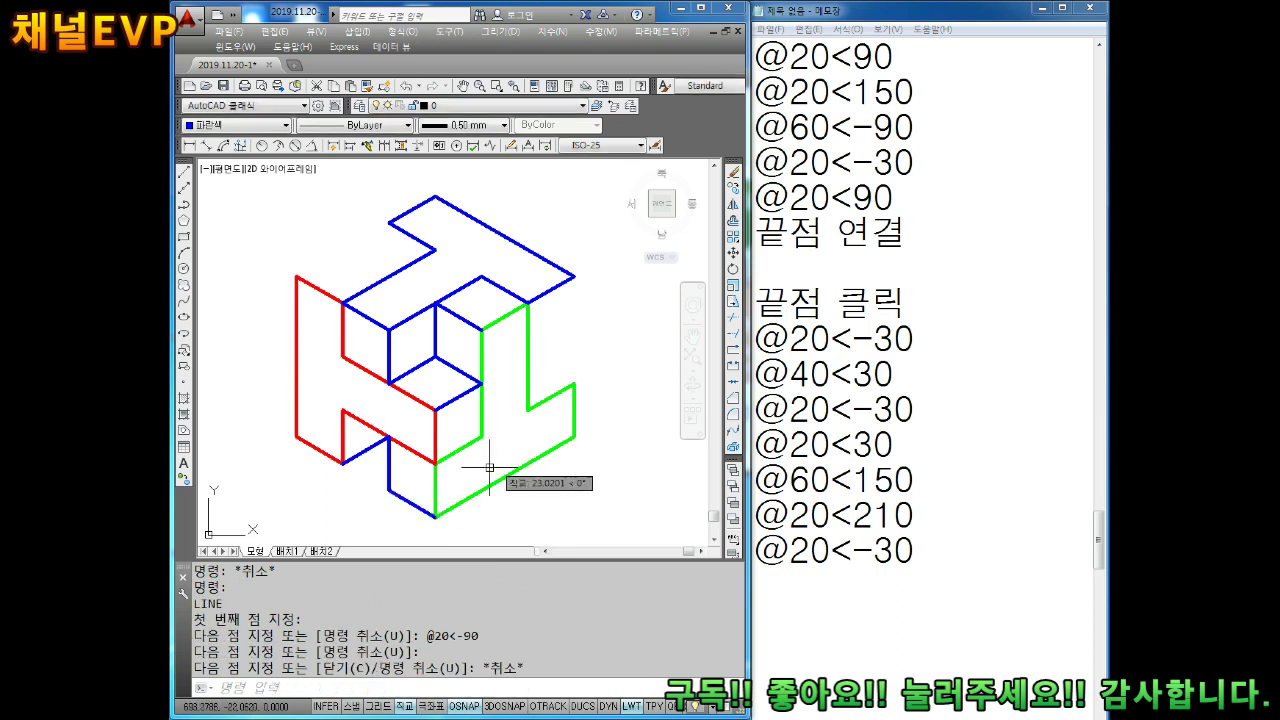
{"action": "key", "text": "Escape"}
{"action": "key", "text": "Escape"}
{"action": "middle_click_drag", "start_coordinate": [577, 371], "coordinate": [523, 374]}
{"action": "key", "text": "Return"}
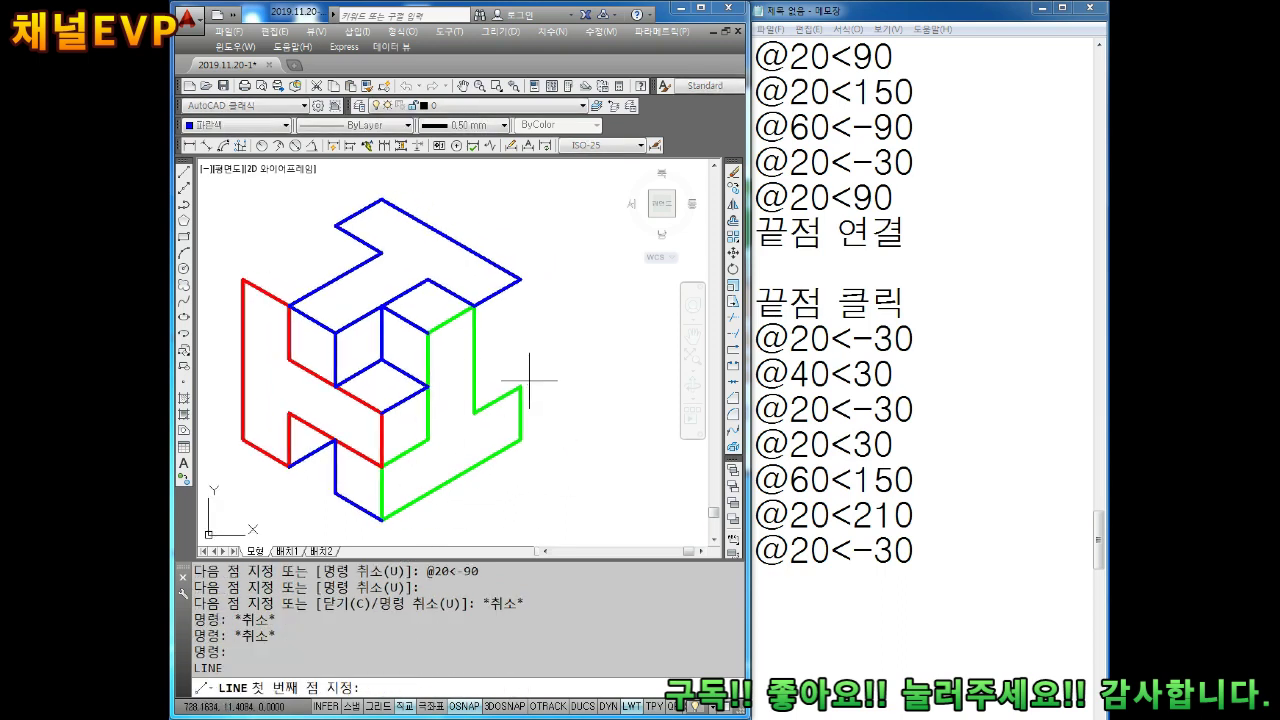
- Draw a 20-unit edge at 30° from the green edge on the right arm
{"action": "left_click", "coordinate": [474, 359]}
{"action": "type", "text": "@20<"}
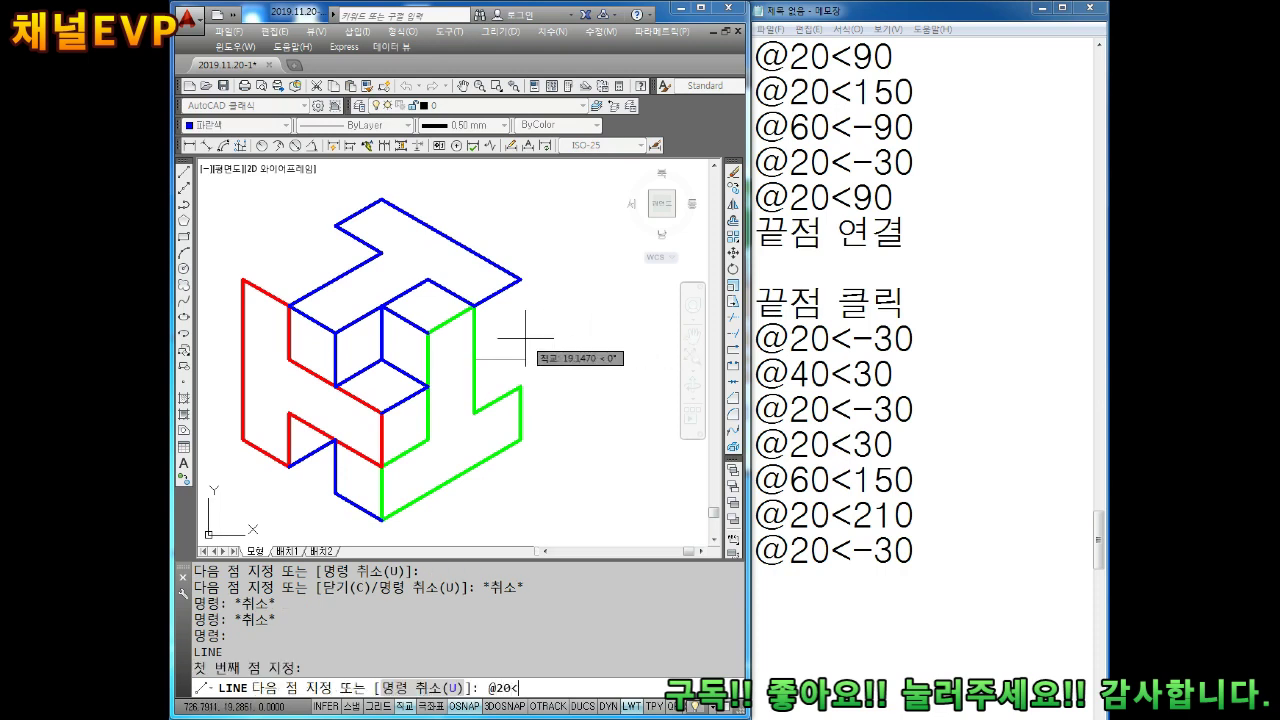
{"action": "type", "text": "30"}
{"action": "key", "text": "Return"}
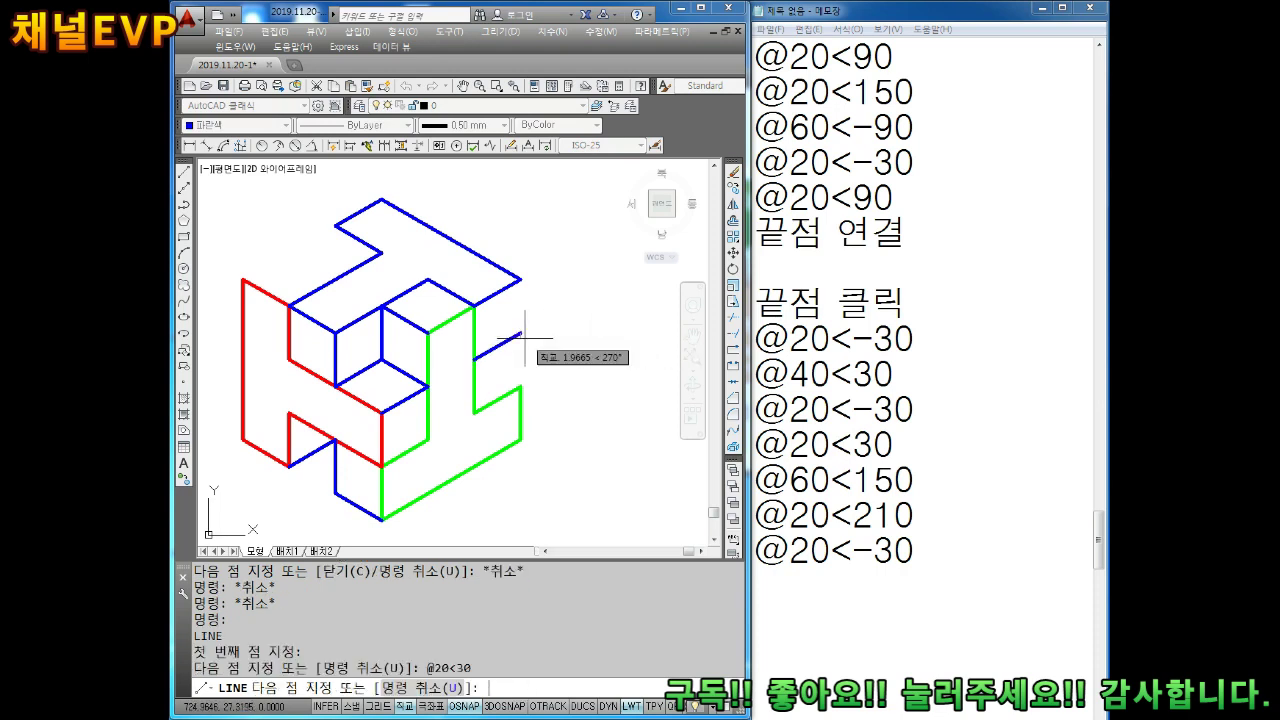
{"action": "key", "text": "Escape"}
{"action": "key", "text": "Return"}
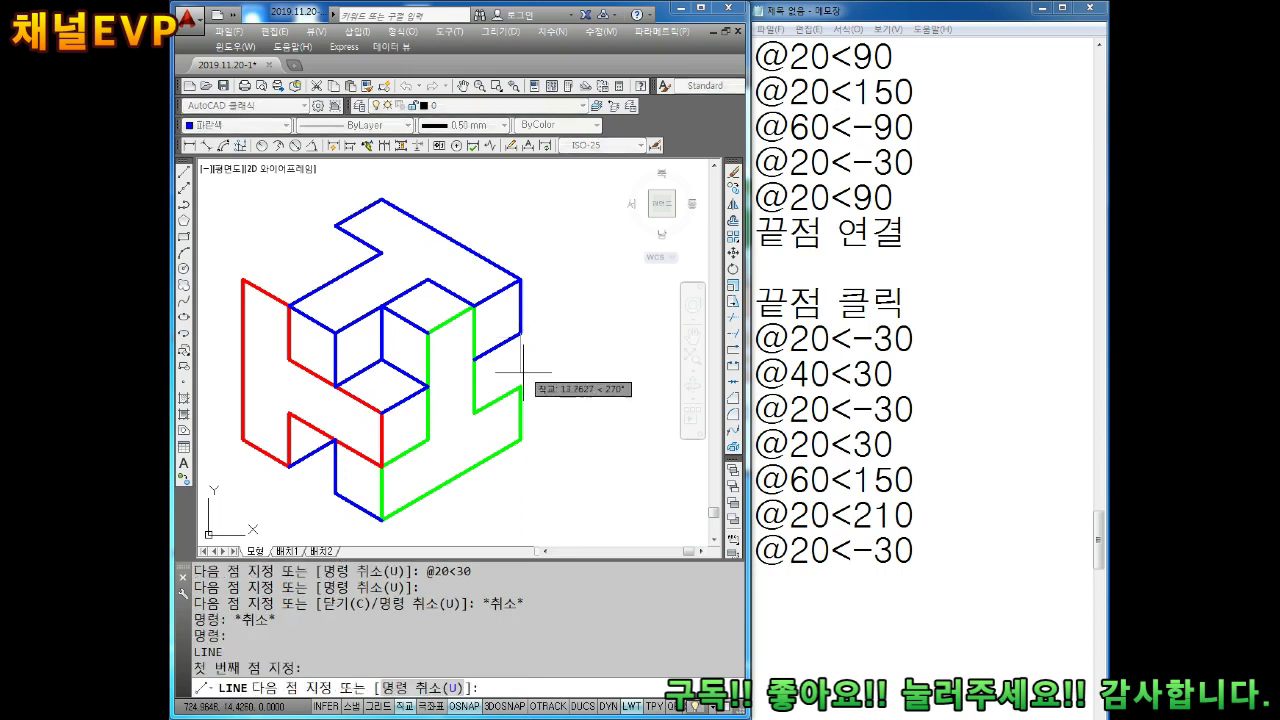
{"action": "left_click", "coordinate": [521, 386]}
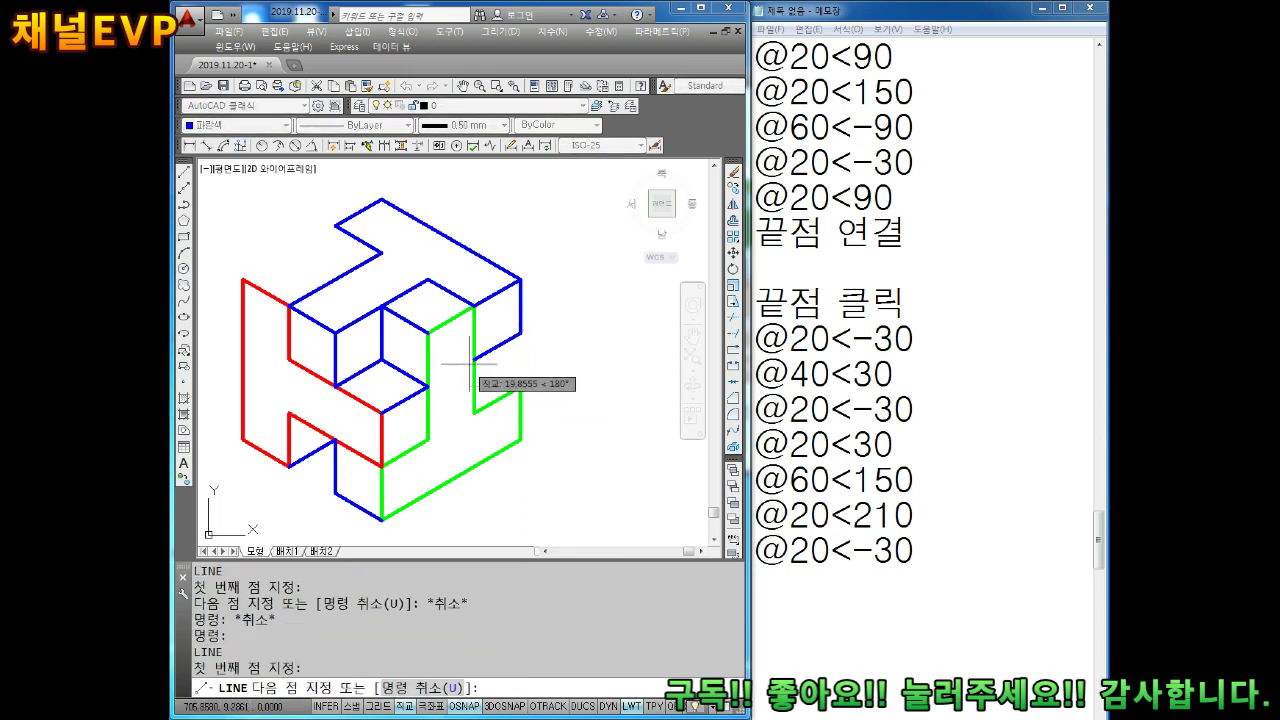
{"action": "key", "text": "Escape"}
- Draw a 20-unit edge at 30° from the red corner's top end to the inner corner
{"action": "middle_click_drag", "start_coordinate": [326, 306], "coordinate": [358, 308]}
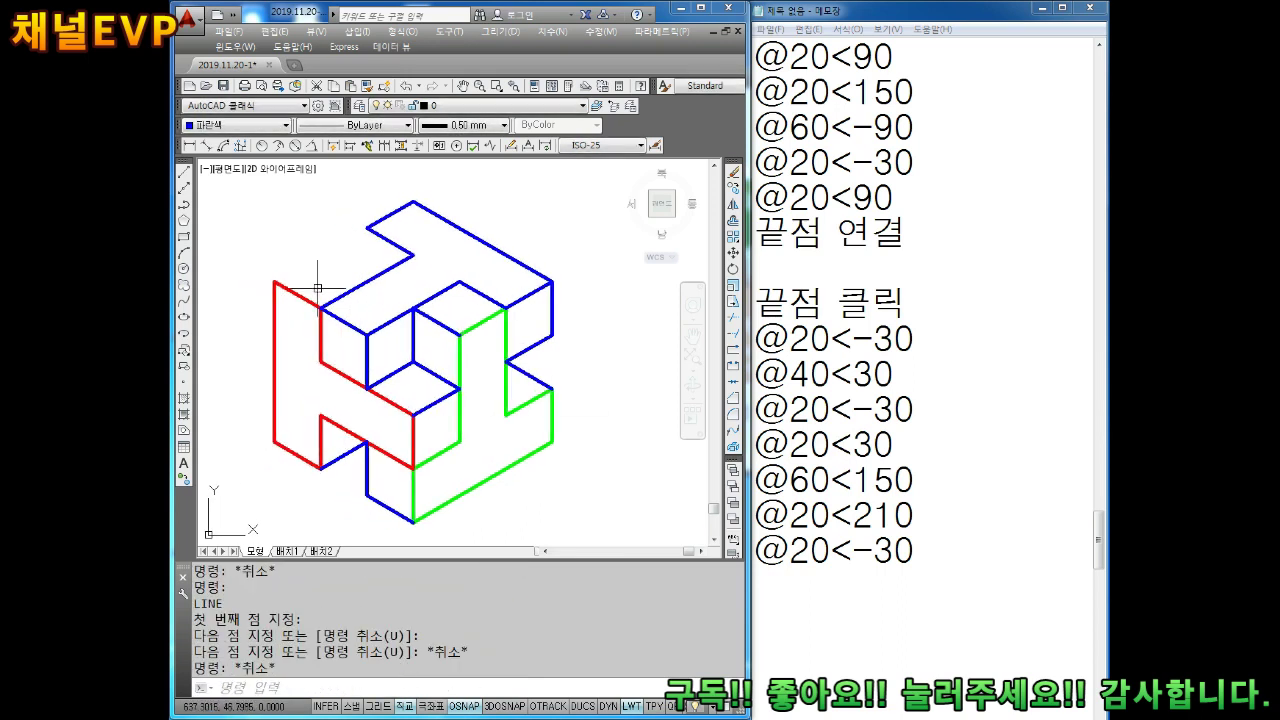
{"action": "key", "text": "Escape"}
{"action": "key", "text": "Escape"}
{"action": "key", "text": "Return"}
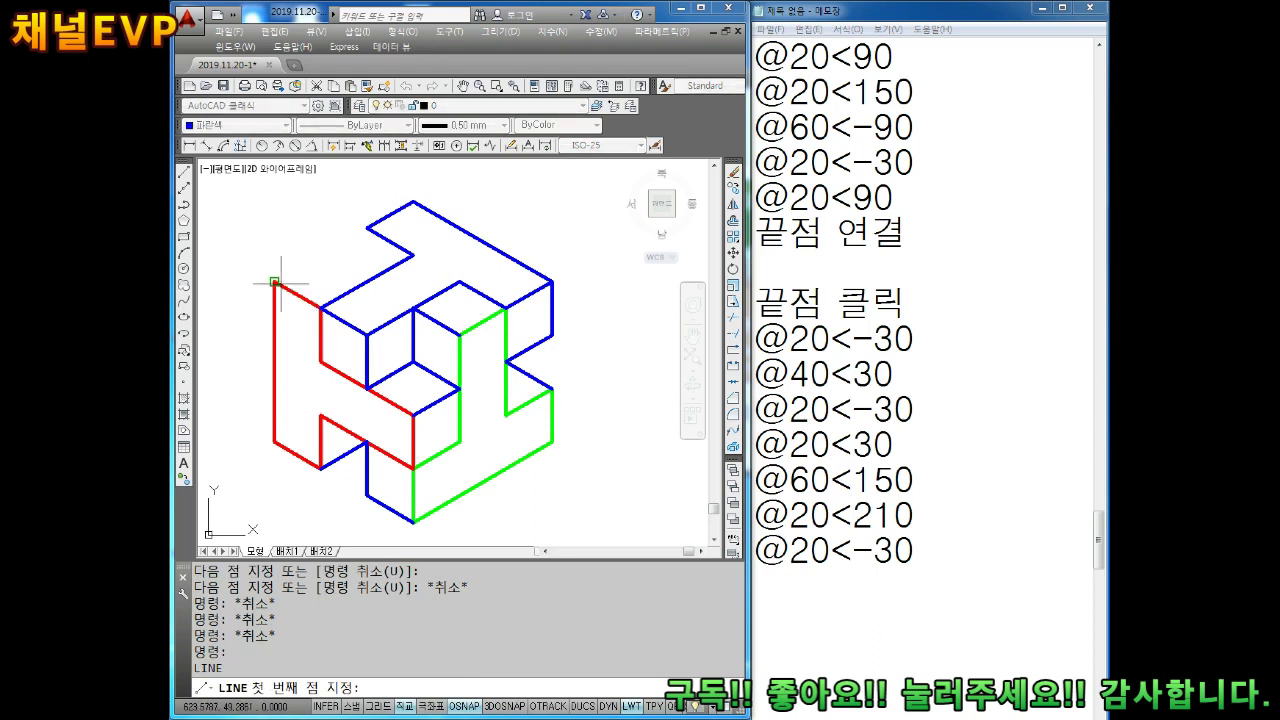
{"action": "left_click", "coordinate": [274, 282]}
{"action": "type", "text": "@20<"}
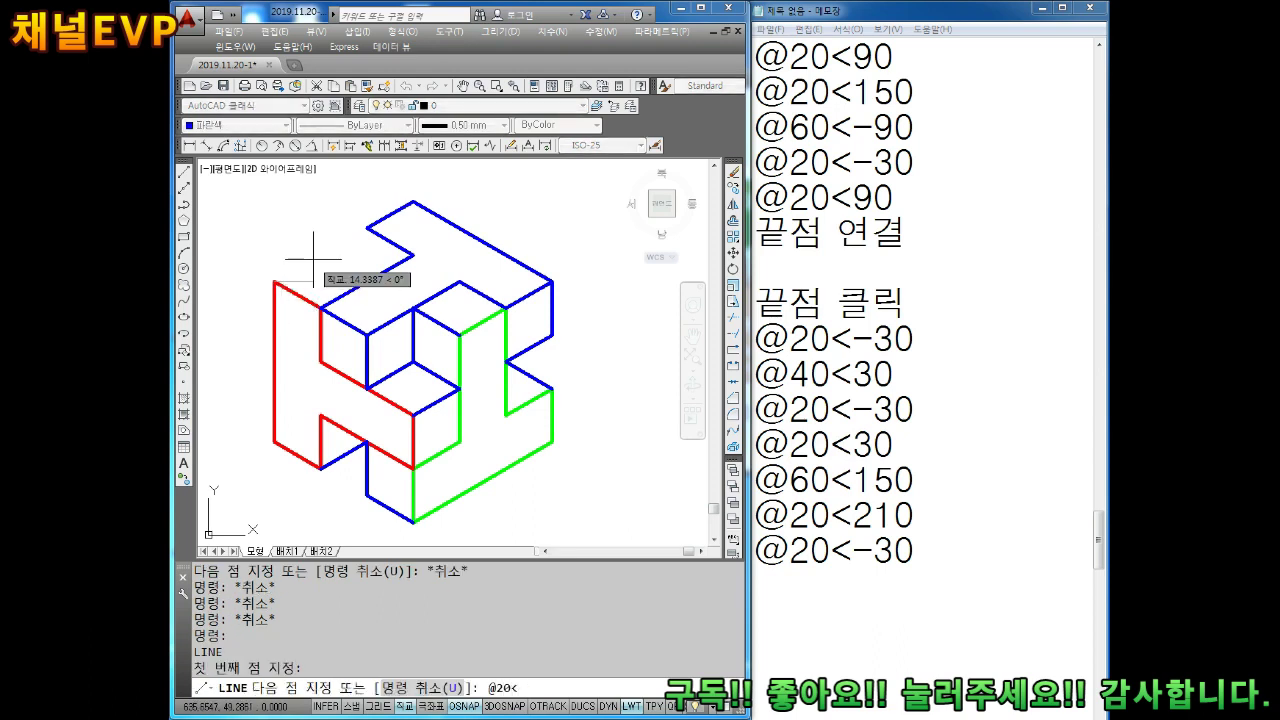
{"action": "type", "text": "30"}
{"action": "key", "text": "Return"}
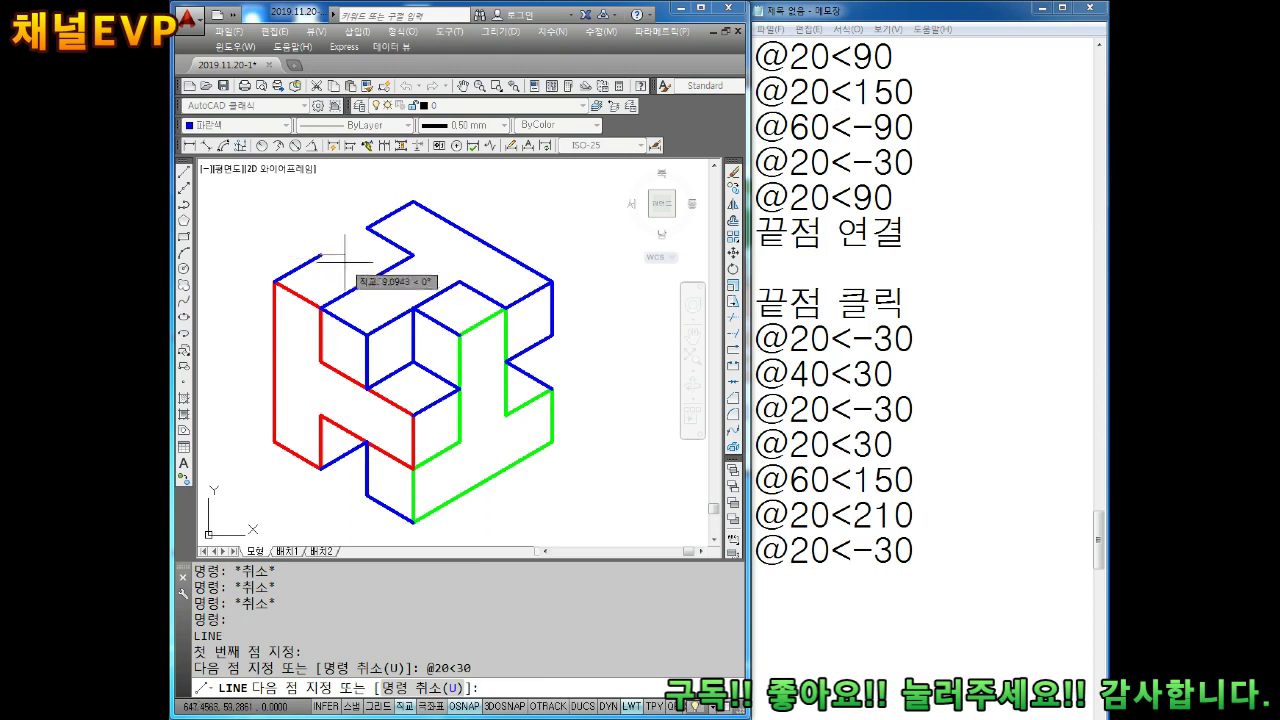
{"action": "left_click", "coordinate": [367, 282]}
{"action": "key", "text": "Escape"}
{"action": "key", "text": "Escape"}
- Draw the vertical edge from the top vertex down to the inner corner
{"action": "key", "text": "Return"}
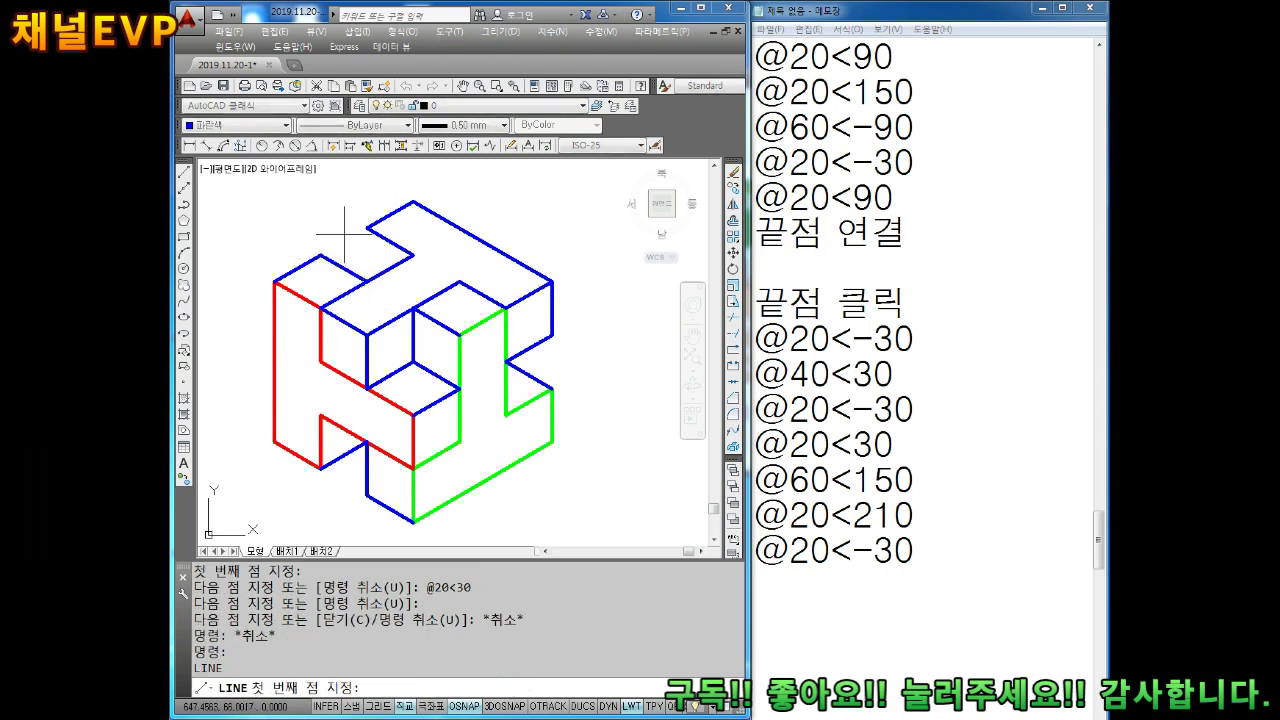
{"action": "left_click", "coordinate": [367, 228]}
{"action": "left_click", "coordinate": [367, 282]}
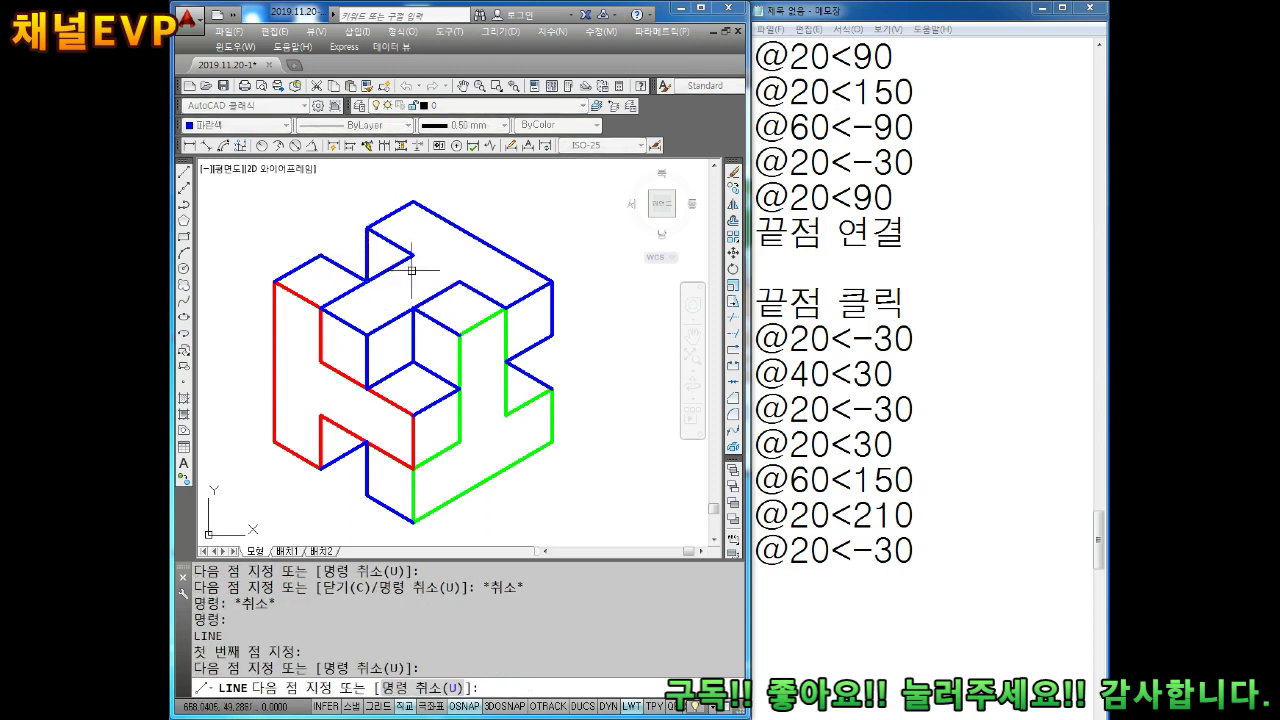
{"action": "key", "text": "Escape"}
{"action": "key", "text": "Escape"}
{"action": "middle_click_drag", "start_coordinate": [514, 428], "coordinate": [521, 402]}
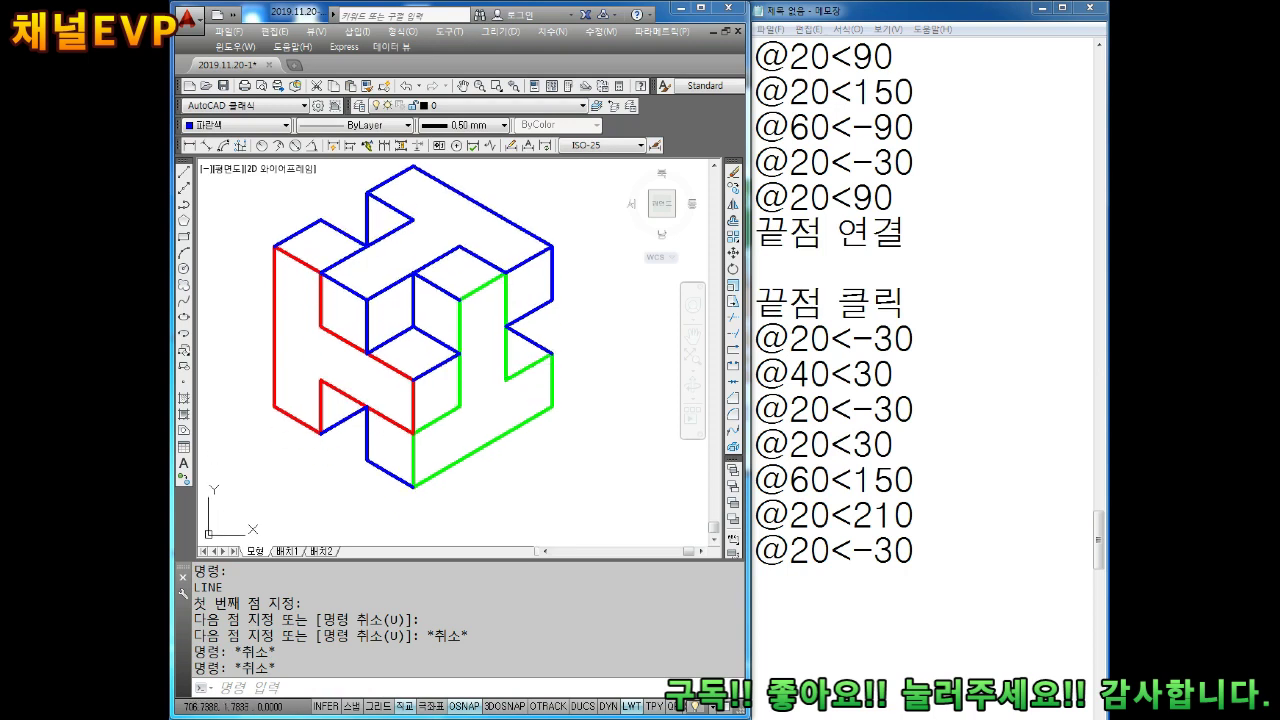
{"action": "key", "text": "Escape"}
{"action": "key", "text": "Escape"}
{"action": "key", "text": "Escape"}
- Recolour the top-left edges and the blue diagonal edge red
{"action": "left_click", "coordinate": [340, 220]}
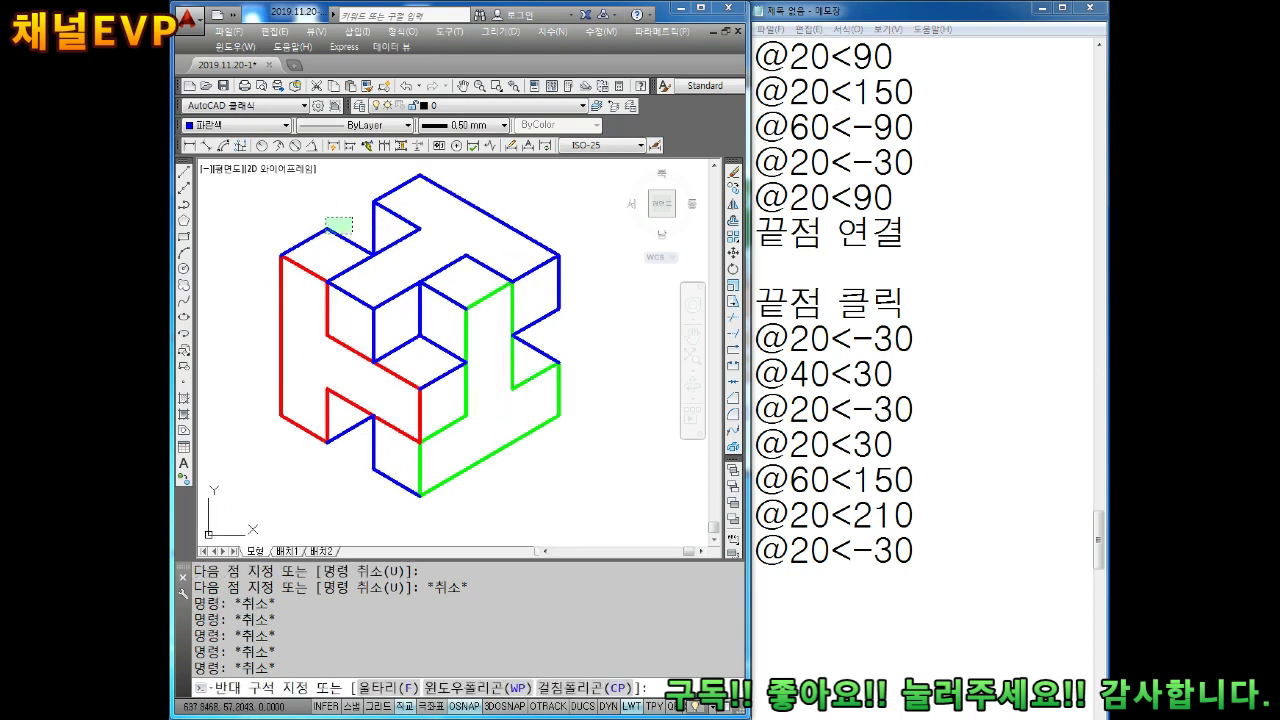
{"action": "key", "text": "Escape"}
{"action": "key", "text": "Escape"}
{"action": "left_click", "coordinate": [332, 209]}
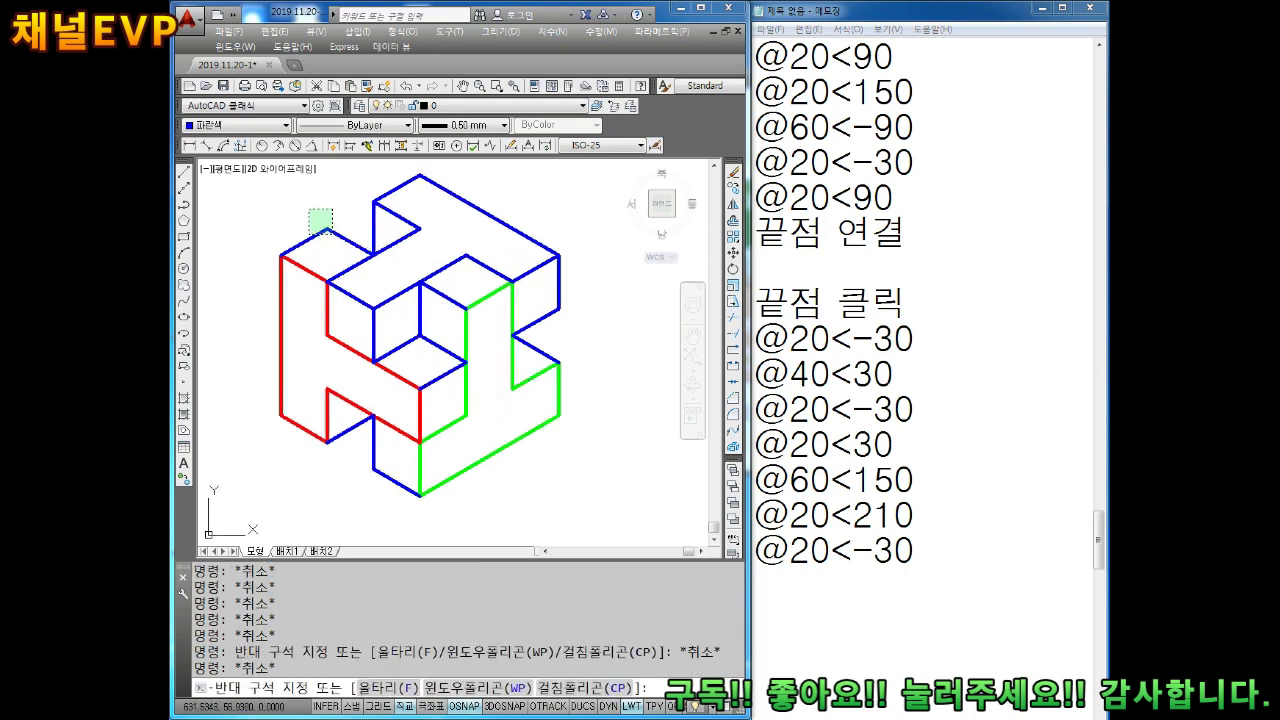
{"action": "left_click", "coordinate": [310, 236]}
{"action": "left_click", "coordinate": [232, 125]}
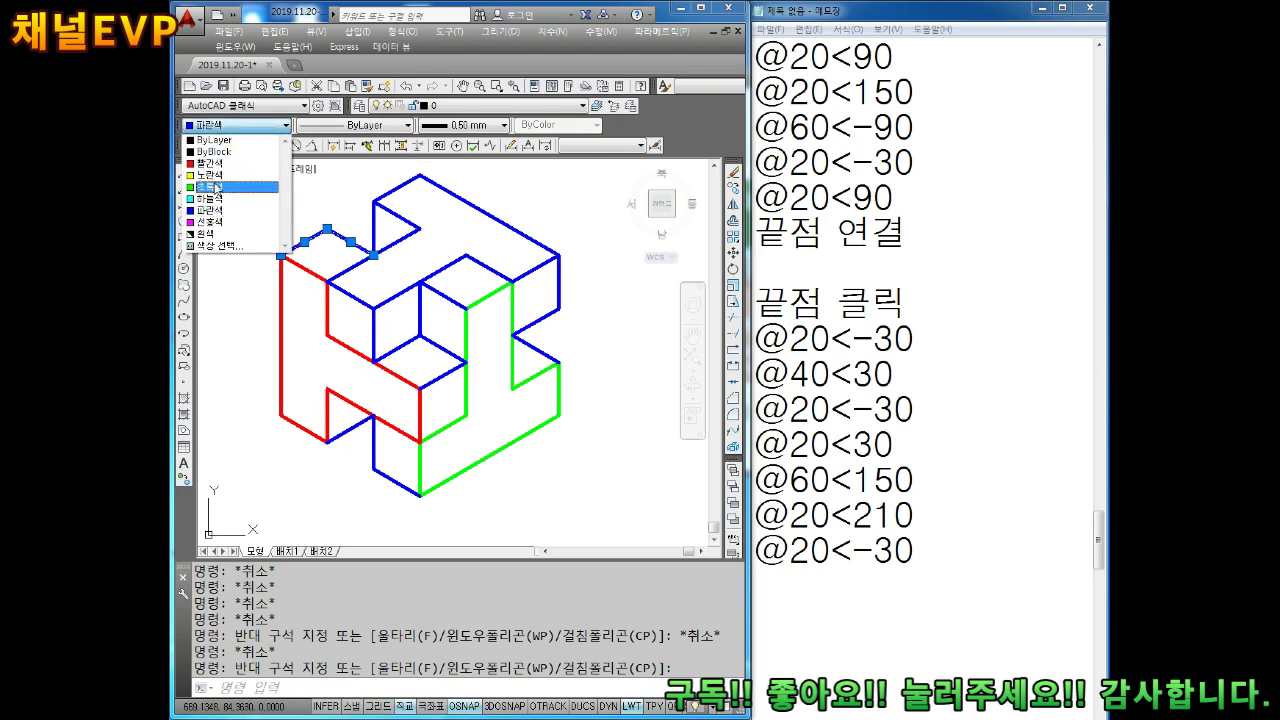
{"action": "left_click", "coordinate": [230, 165]}
{"action": "key", "text": "Escape"}
{"action": "key", "text": "Escape"}
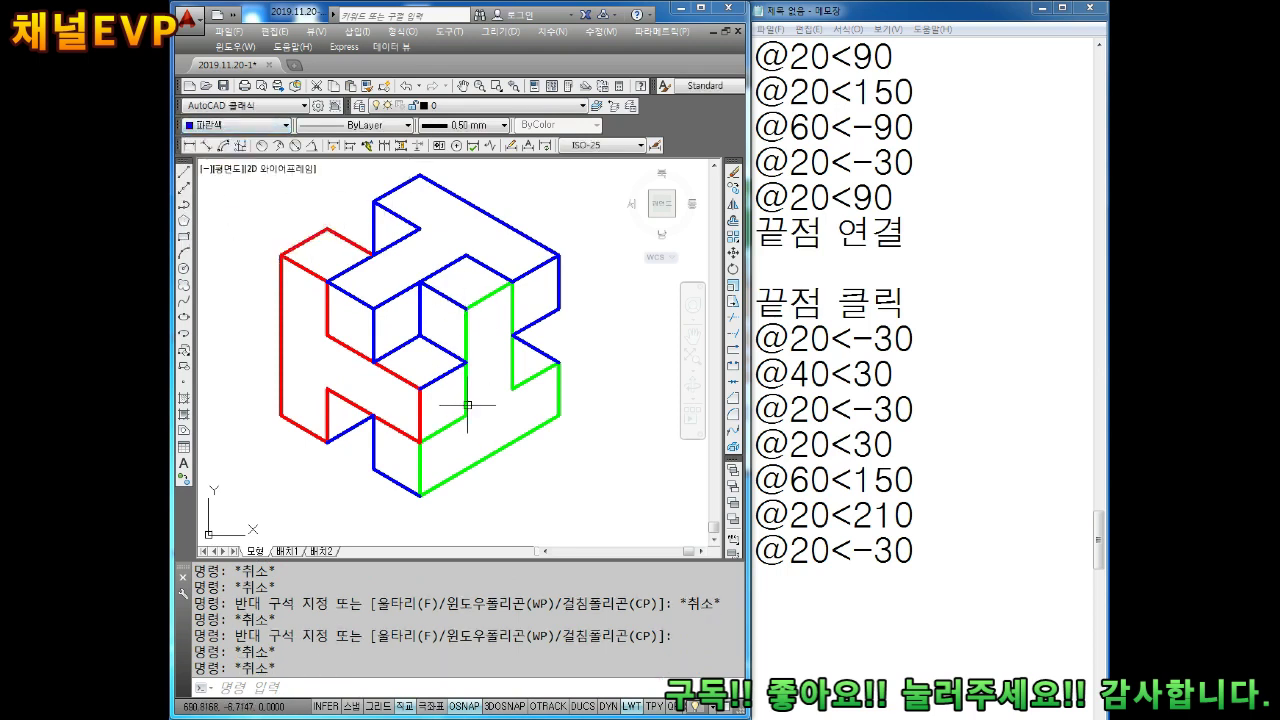
{"action": "scroll", "coordinate": [461, 403], "scroll_direction": "up", "scroll_amount": 2}
{"action": "left_click", "coordinate": [433, 321]}
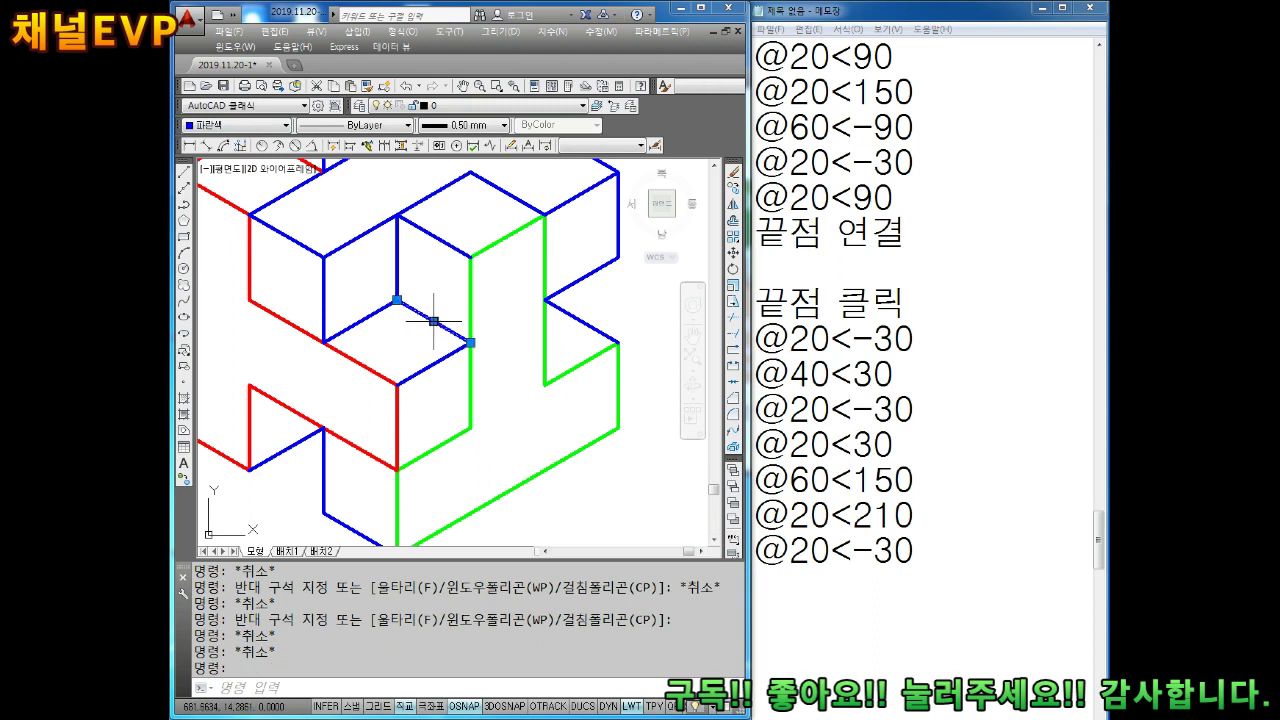
{"action": "left_click", "coordinate": [232, 125]}
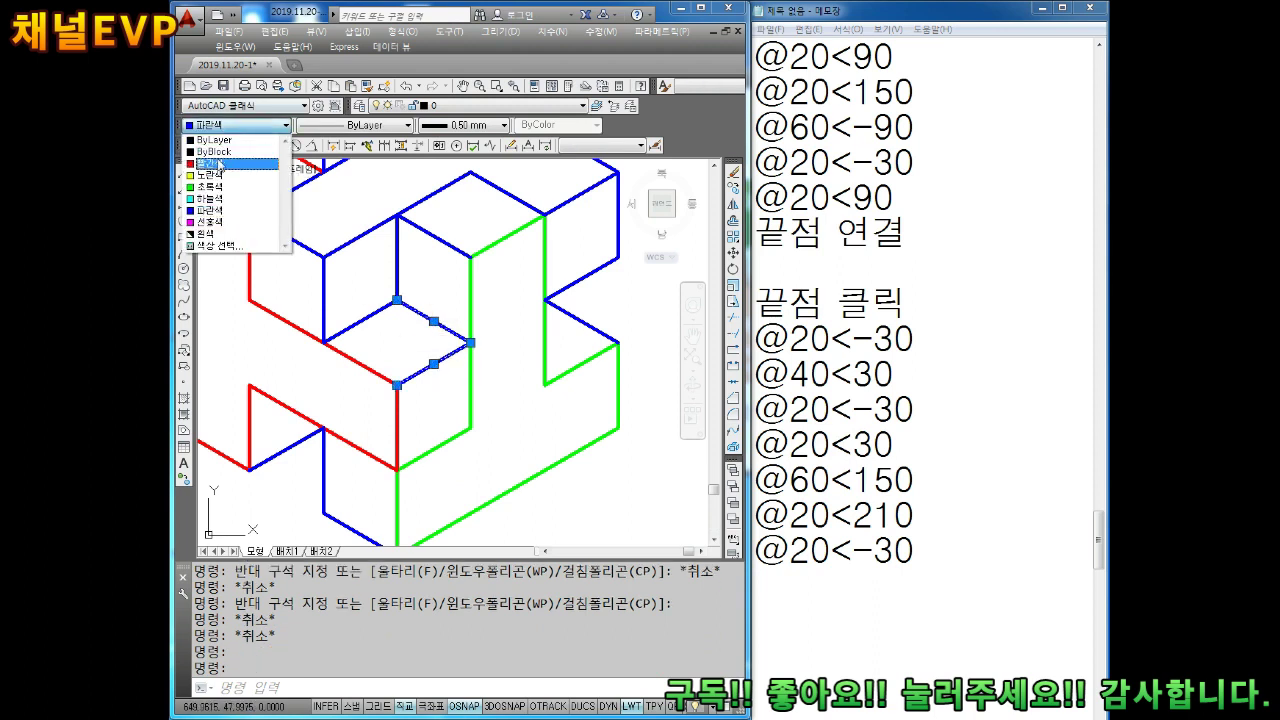
{"action": "left_click", "coordinate": [230, 165]}
{"action": "key", "text": "Escape"}
{"action": "key", "text": "Escape"}
- Make the blue middle diagonal edge and the right-arm edge green
{"action": "scroll", "coordinate": [487, 291], "scroll_direction": "down", "scroll_amount": 2}
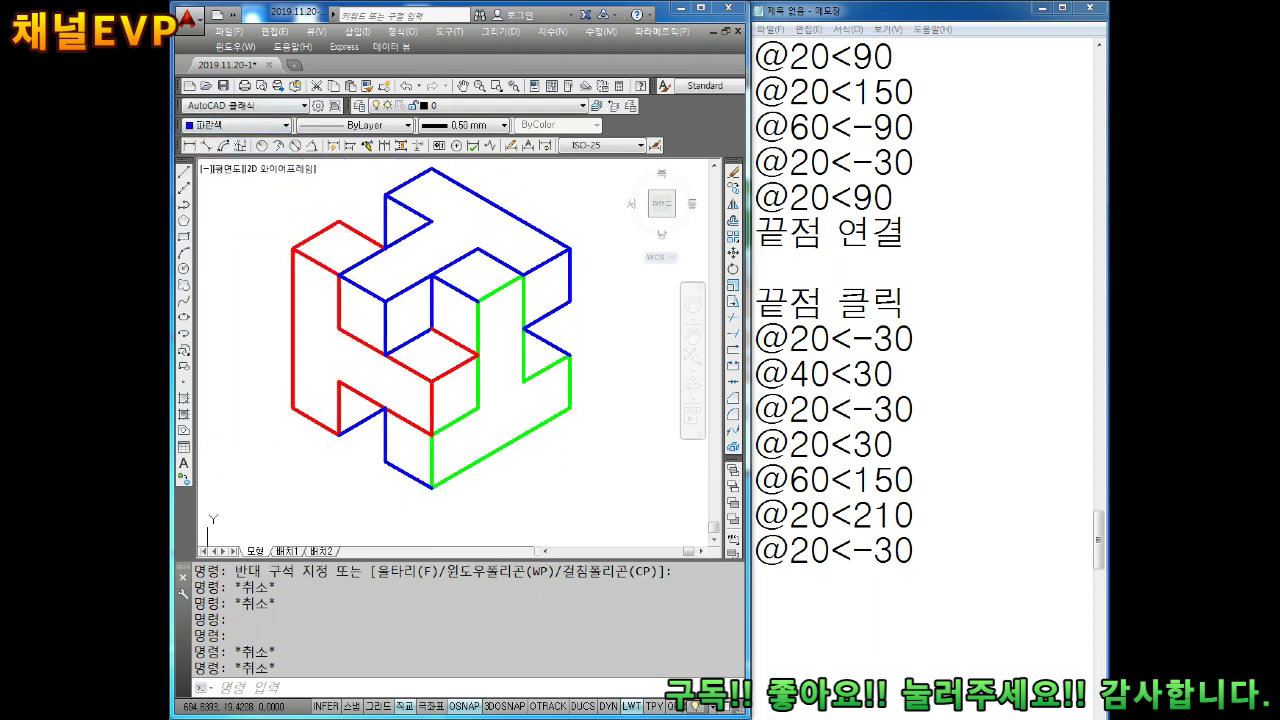
{"action": "left_click", "coordinate": [455, 288]}
{"action": "left_click", "coordinate": [232, 125]}
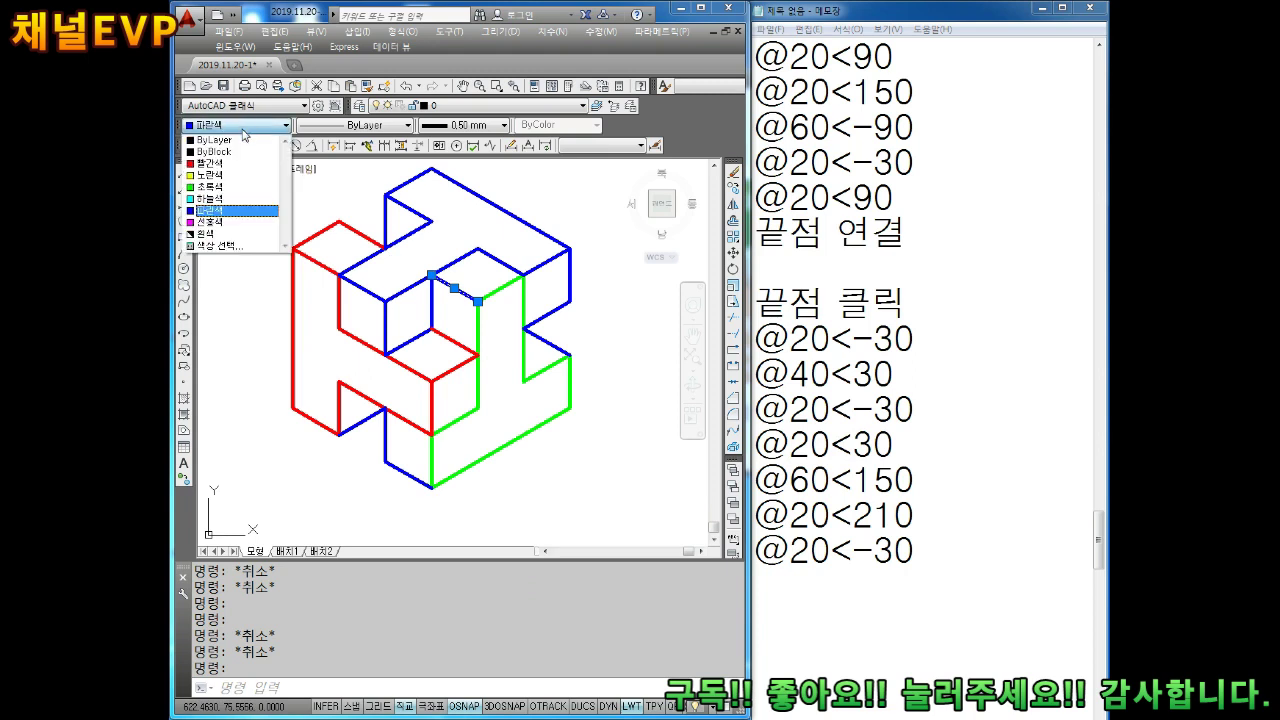
{"action": "left_click", "coordinate": [230, 190]}
{"action": "key", "text": "Escape"}
{"action": "left_click", "coordinate": [546, 341]}
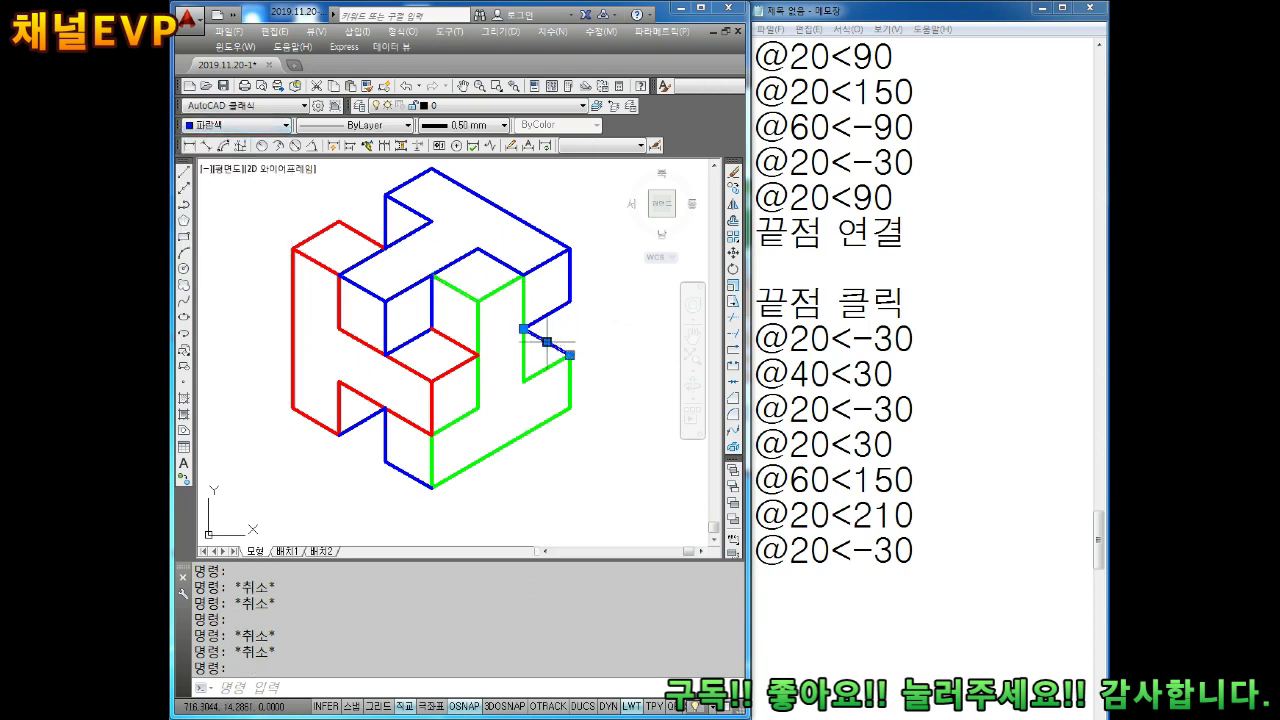
{"action": "left_click", "coordinate": [232, 125]}
{"action": "left_click", "coordinate": [230, 189]}
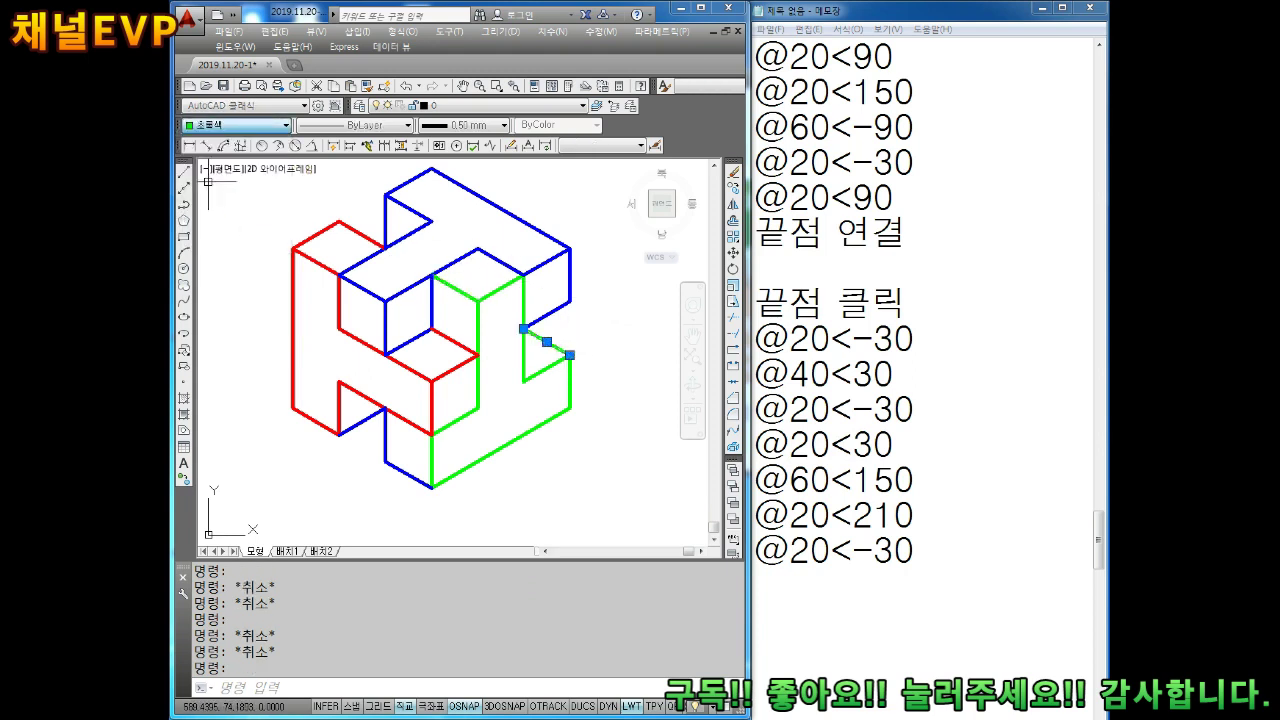
{"action": "key", "text": "Escape"}
- Turn the lower-left blue edges green and the small lower-left edge red
{"action": "mouse_move", "coordinate": [414, 443]}
{"action": "left_mouse_down"}
{"action": "mouse_move", "coordinate": [371, 457]}
{"action": "mouse_move", "coordinate": [359, 438]}
{"action": "left_mouse_up"}
{"action": "left_click", "coordinate": [232, 125]}
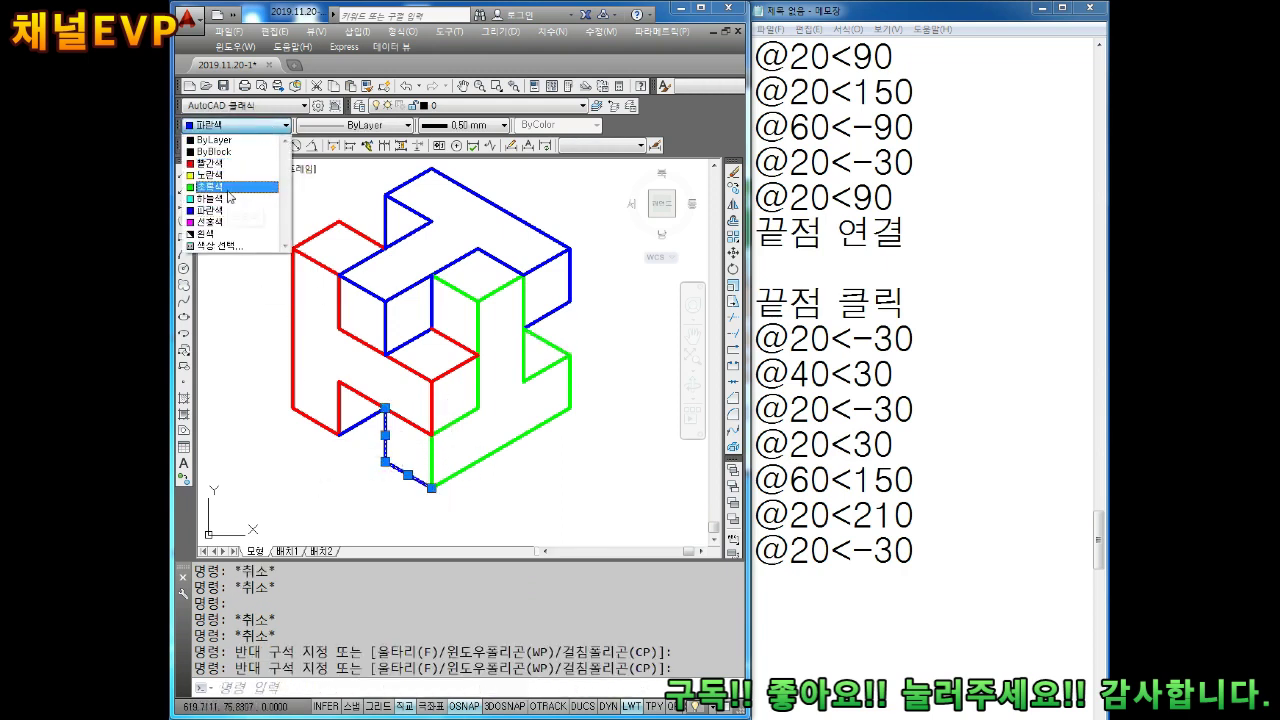
{"action": "left_click", "coordinate": [230, 189]}
{"action": "key", "text": "Escape"}
{"action": "key", "text": "Escape"}
{"action": "left_click", "coordinate": [362, 421]}
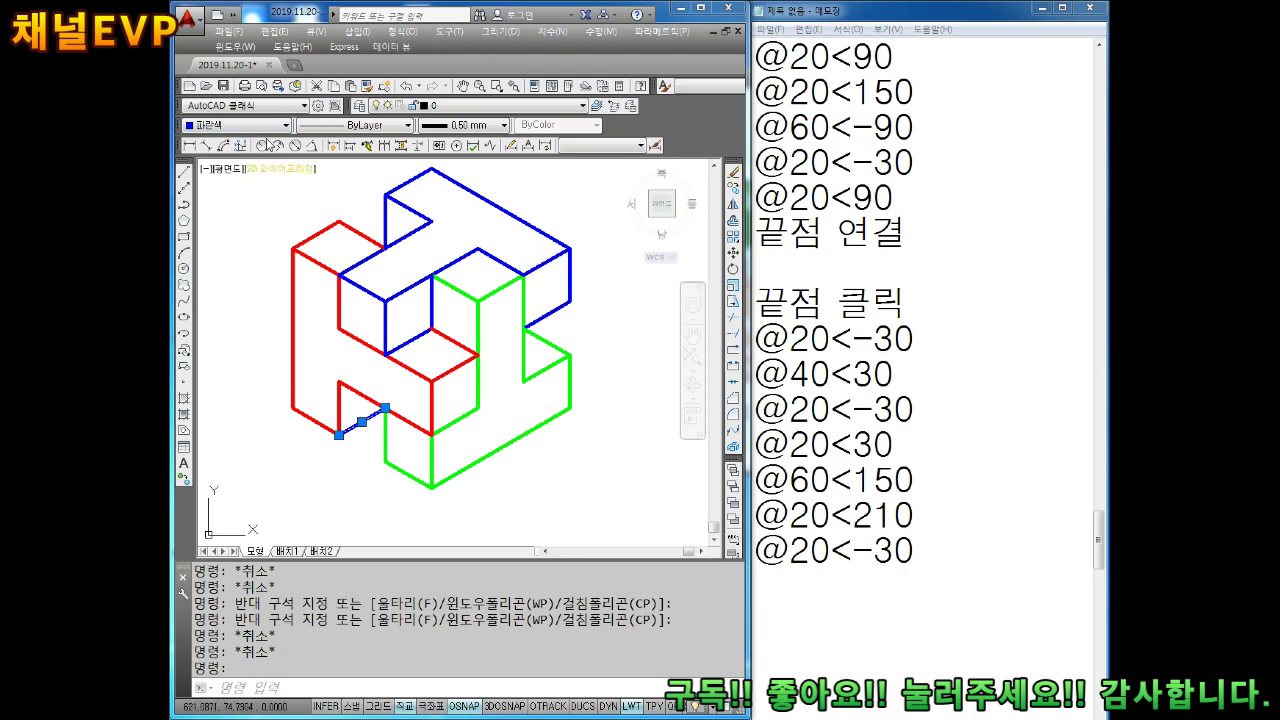
{"action": "left_click", "coordinate": [242, 126]}
{"action": "left_click", "coordinate": [215, 163]}
{"action": "key", "text": "Escape"}
{"action": "key", "text": "Escape"}
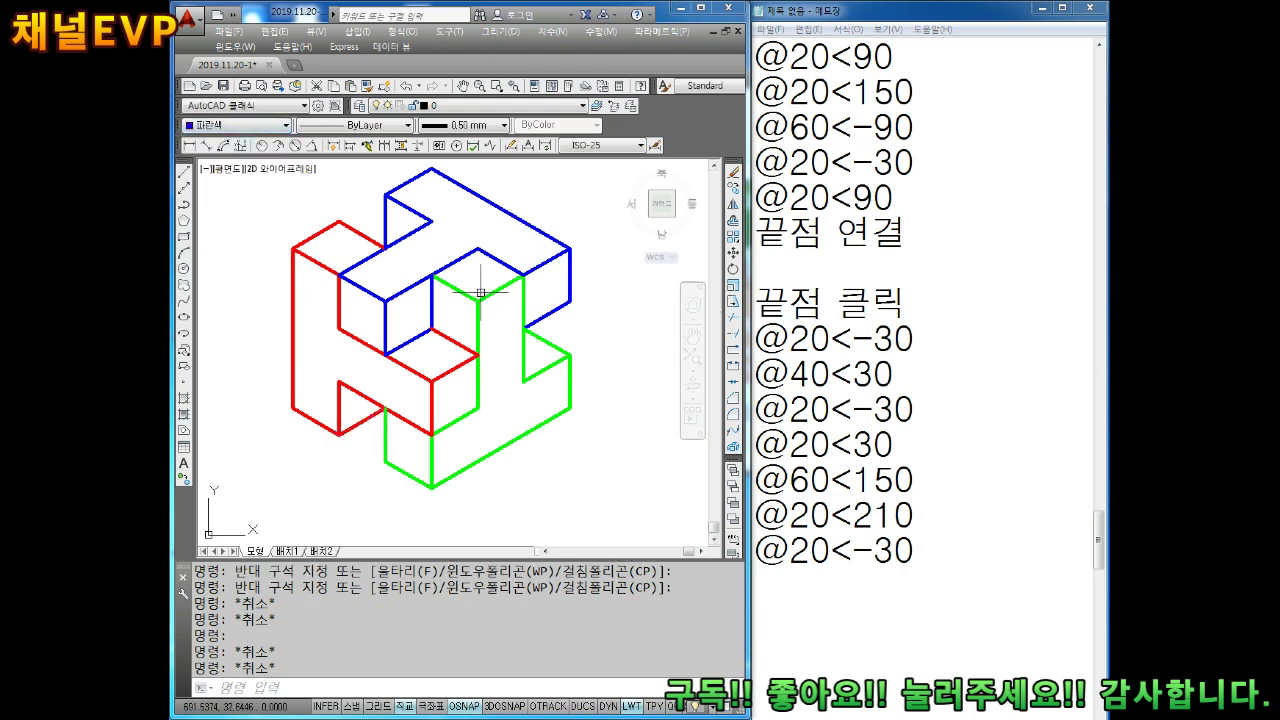
{"action": "middle_click_drag", "start_coordinate": [569, 317], "coordinate": [571, 331]}
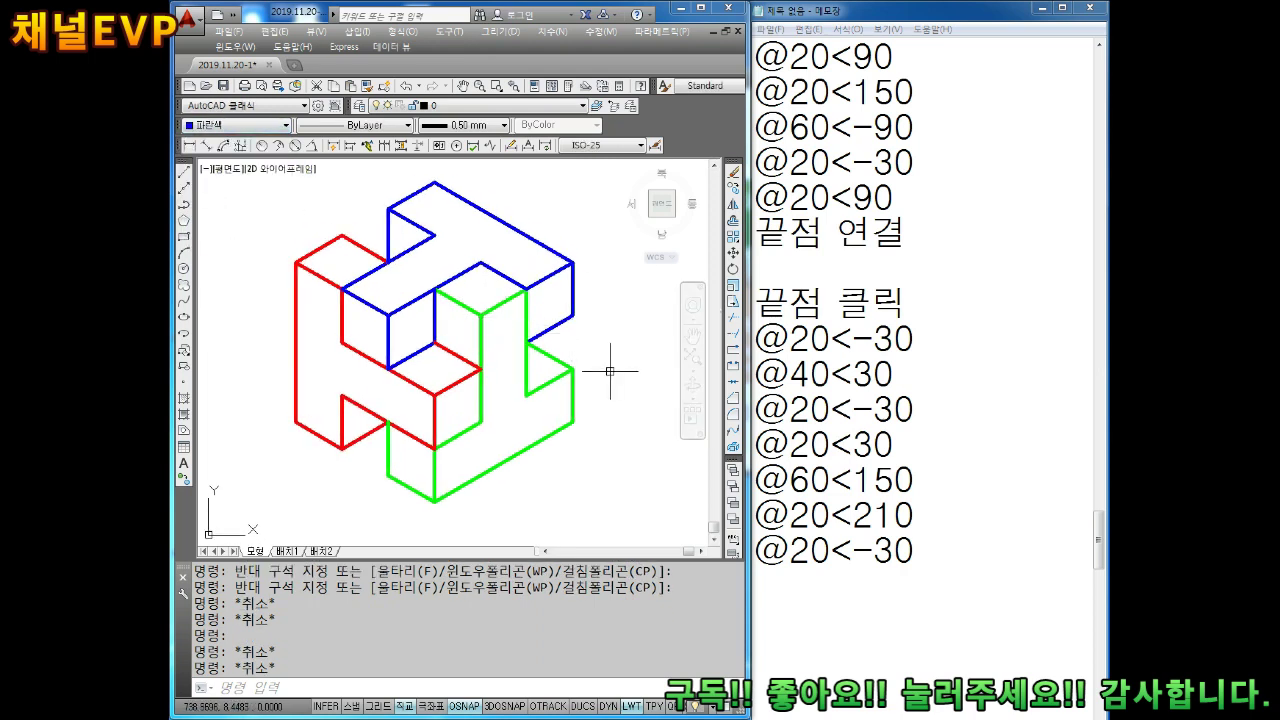
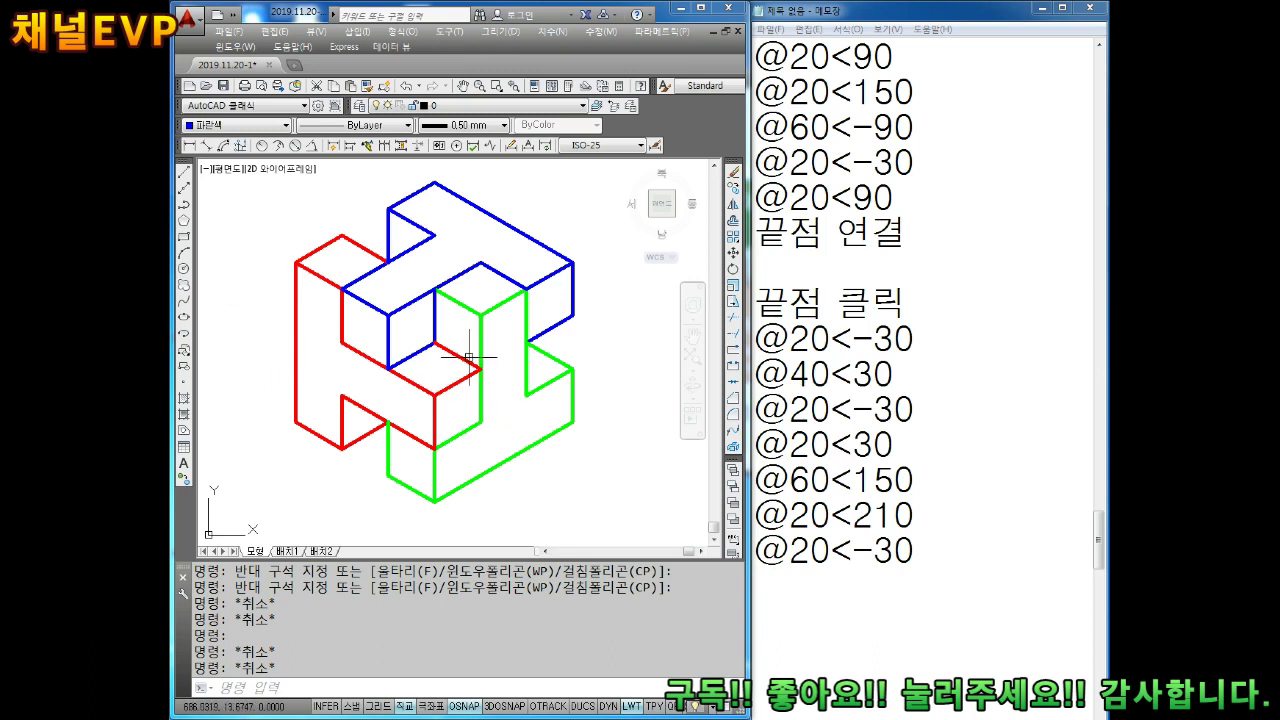
- Set Cyan as the current colour and 0.25 mm as the current lineweight in the Properties toolbar
{"action": "middle_click_drag", "start_coordinate": [567, 342], "coordinate": [560, 413]}
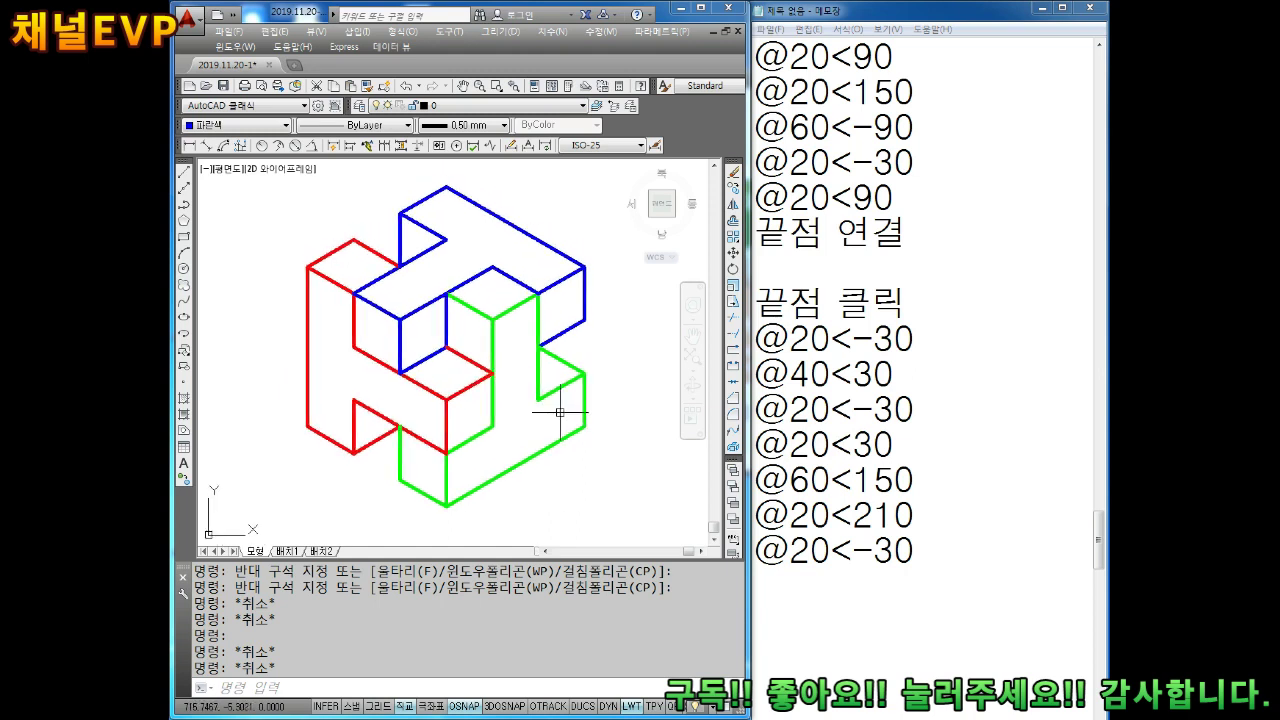
{"action": "left_click", "coordinate": [270, 125]}
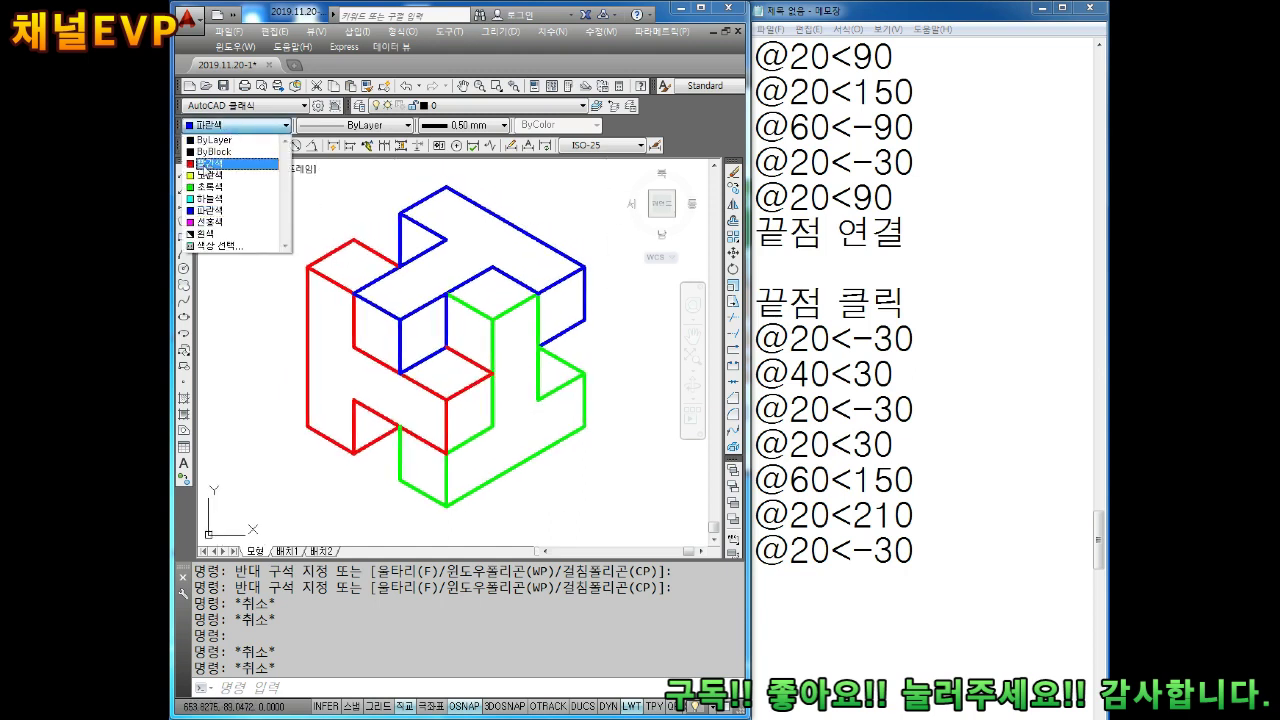
{"action": "left_click", "coordinate": [212, 198]}
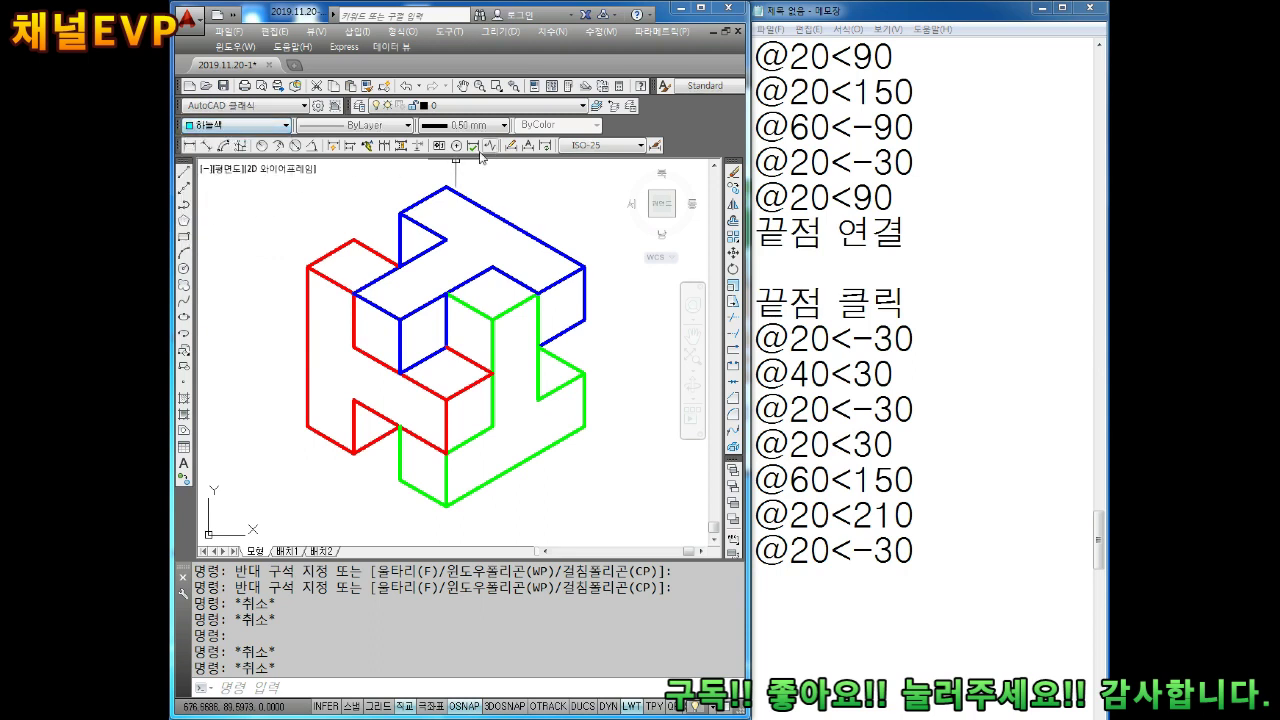
{"action": "left_click", "coordinate": [468, 125]}
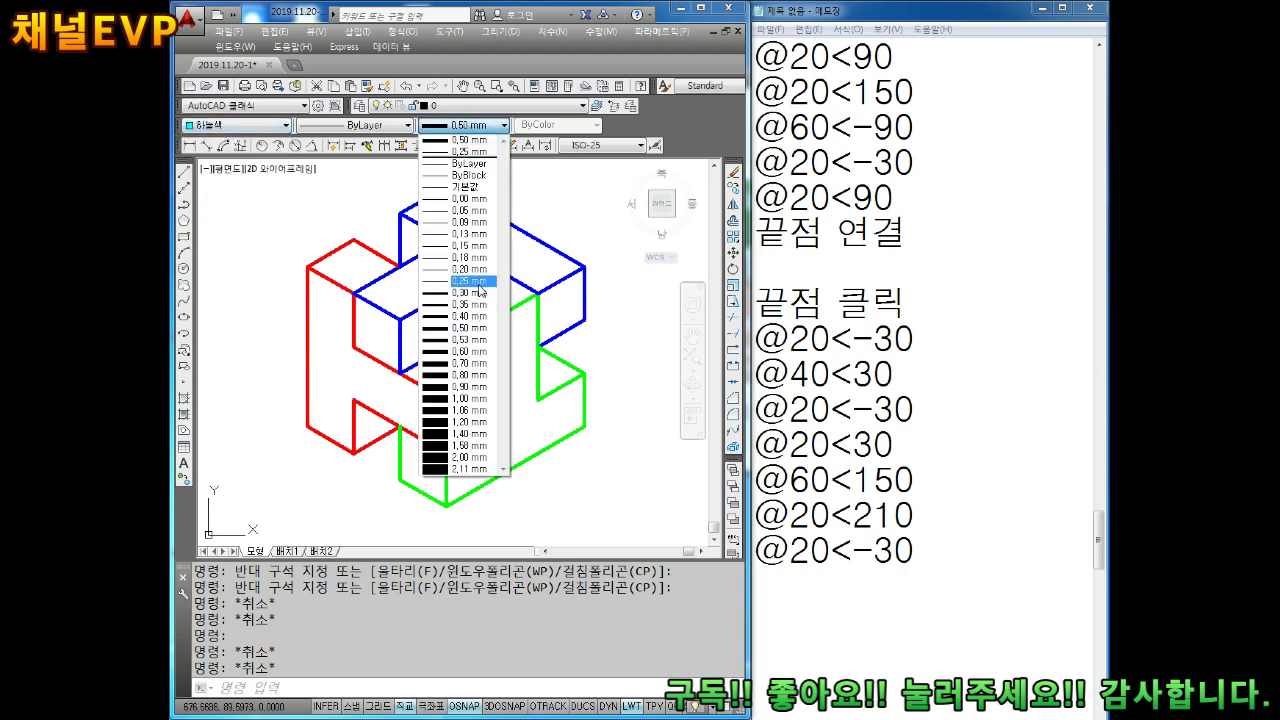
{"action": "left_click", "coordinate": [470, 281]}
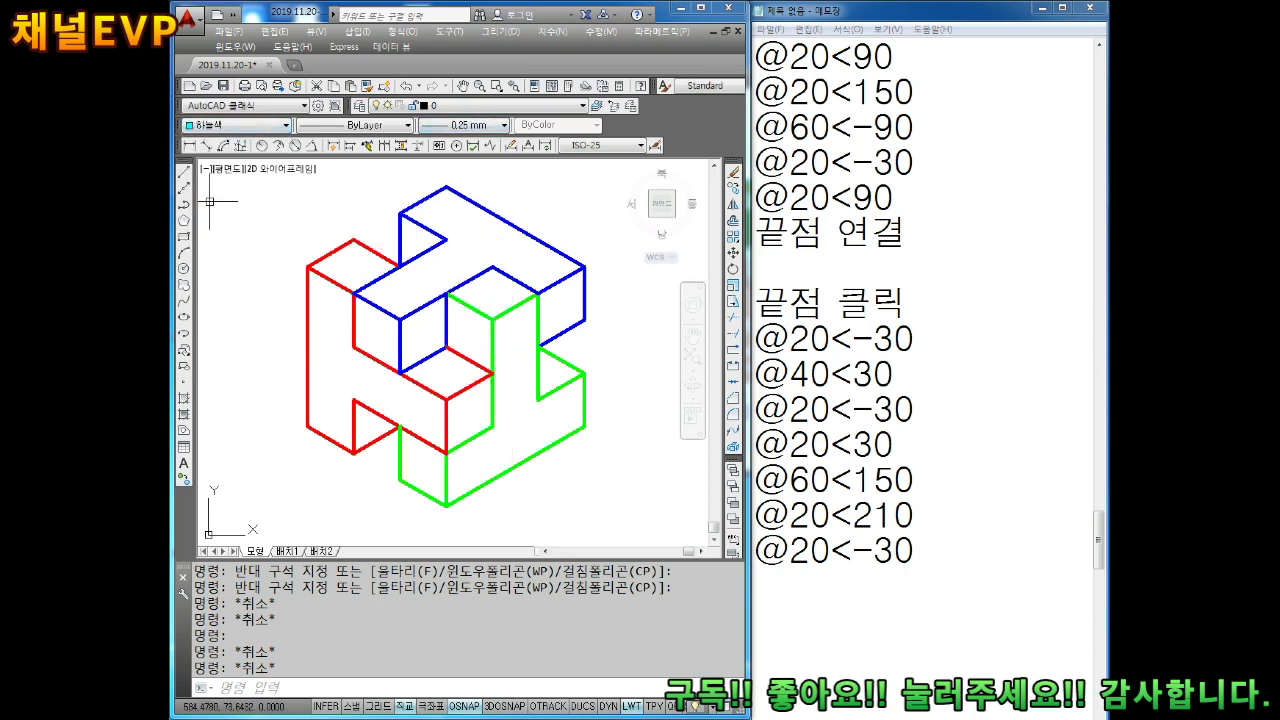
- Place the first 20 aligned dimension along the lower-left red edge
{"action": "left_click", "coordinate": [205, 146]}
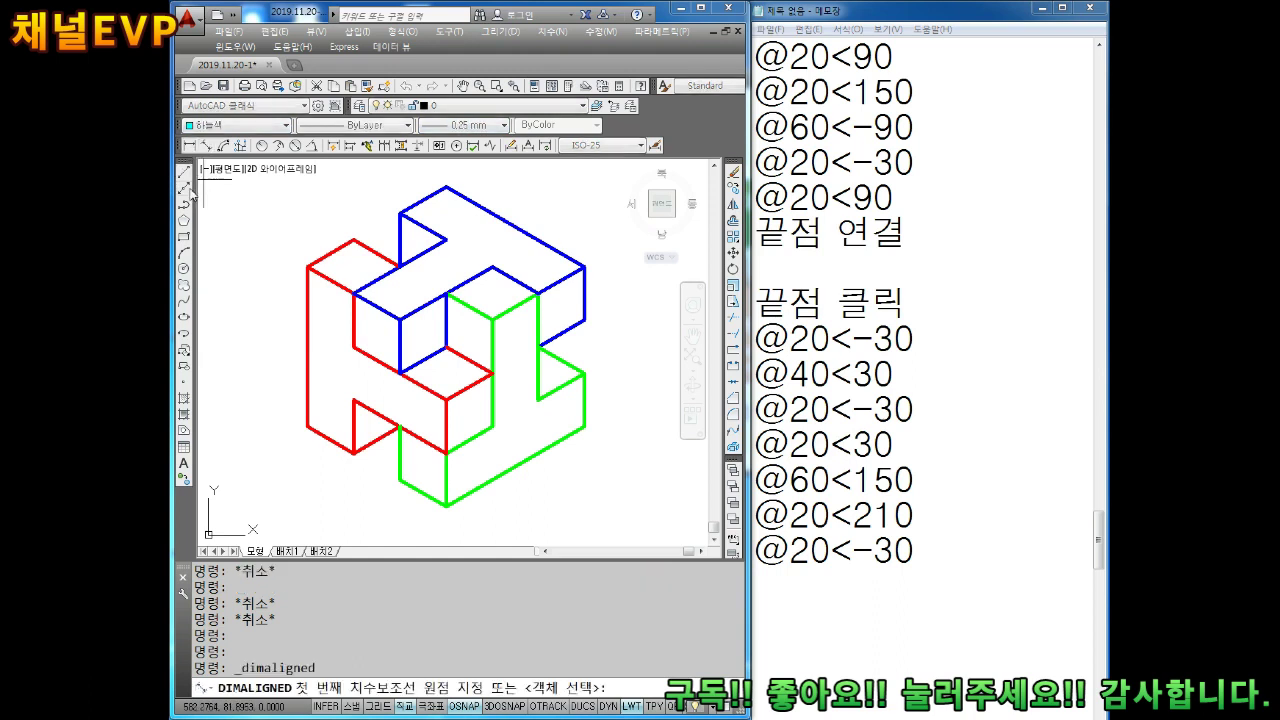
{"action": "left_click", "coordinate": [307, 427]}
{"action": "left_click", "coordinate": [354, 454]}
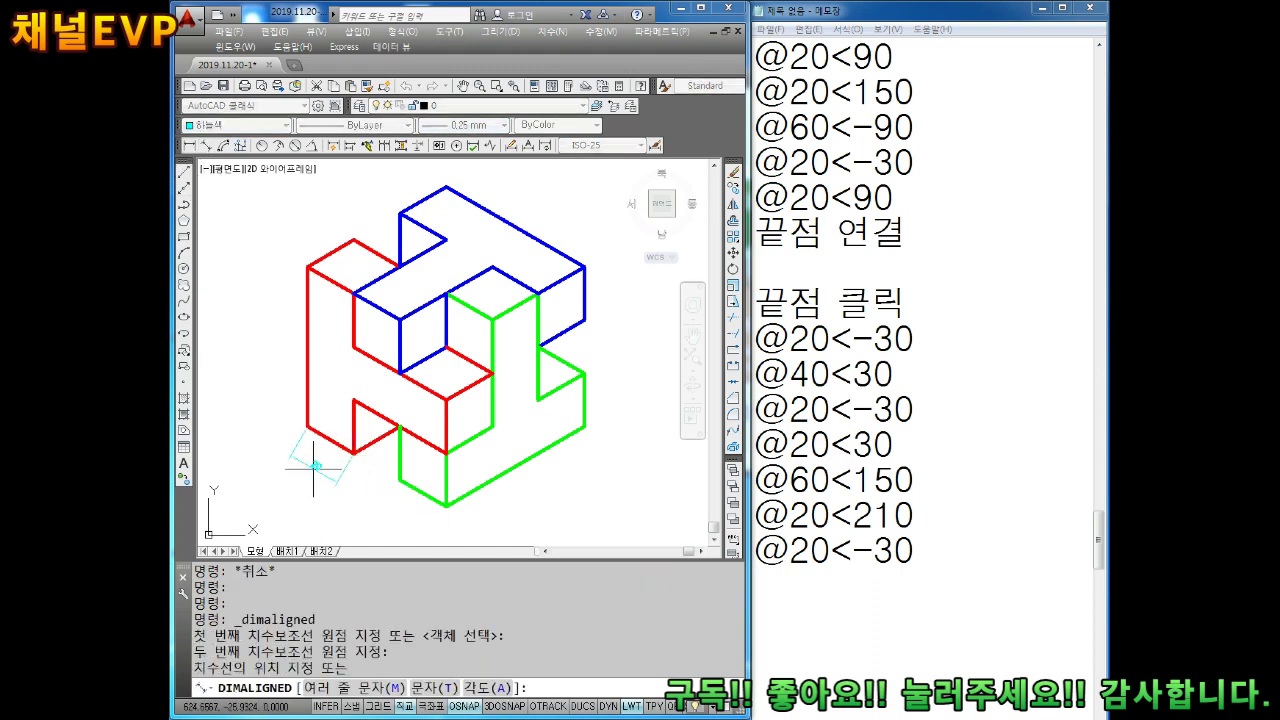
{"action": "left_click", "coordinate": [296, 486]}
{"action": "middle_click_drag", "start_coordinate": [375, 470], "coordinate": [369, 448]}
- Add a second 20 aligned dimension in line, from the red corner to the green corner
{"action": "key", "text": "Return"}
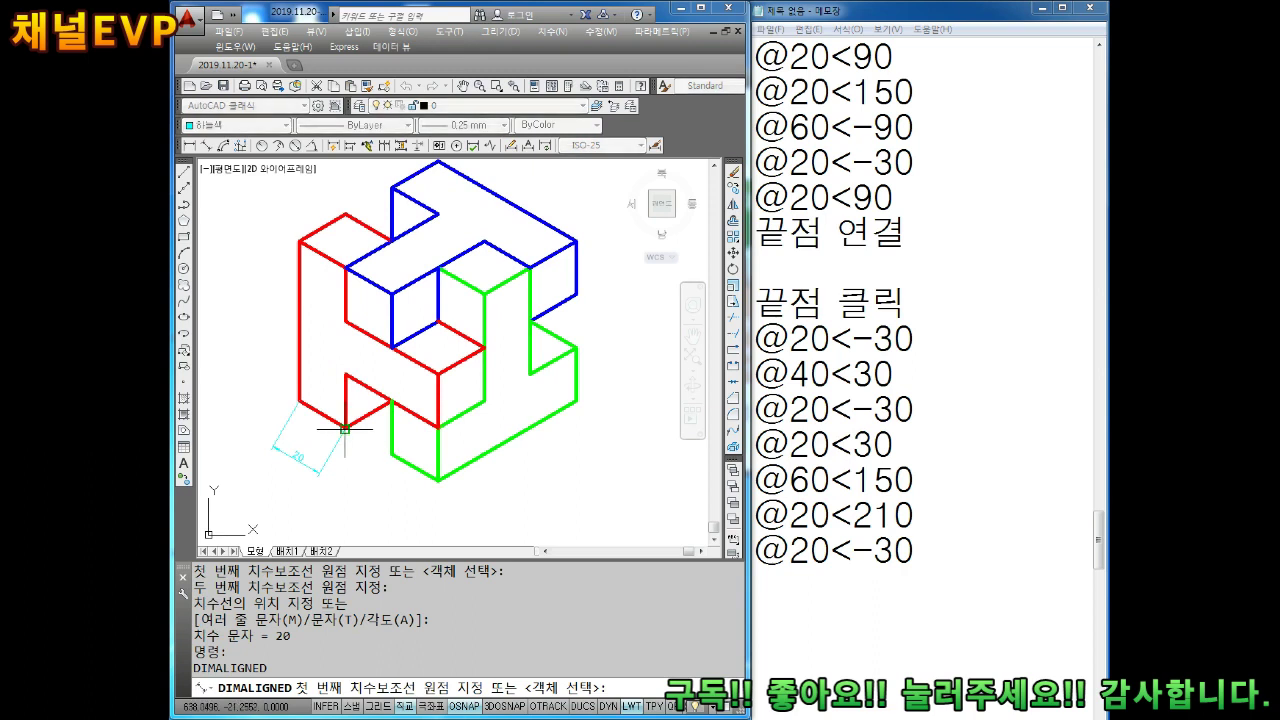
{"action": "left_click", "coordinate": [368, 446]}
{"action": "left_click", "coordinate": [390, 461]}
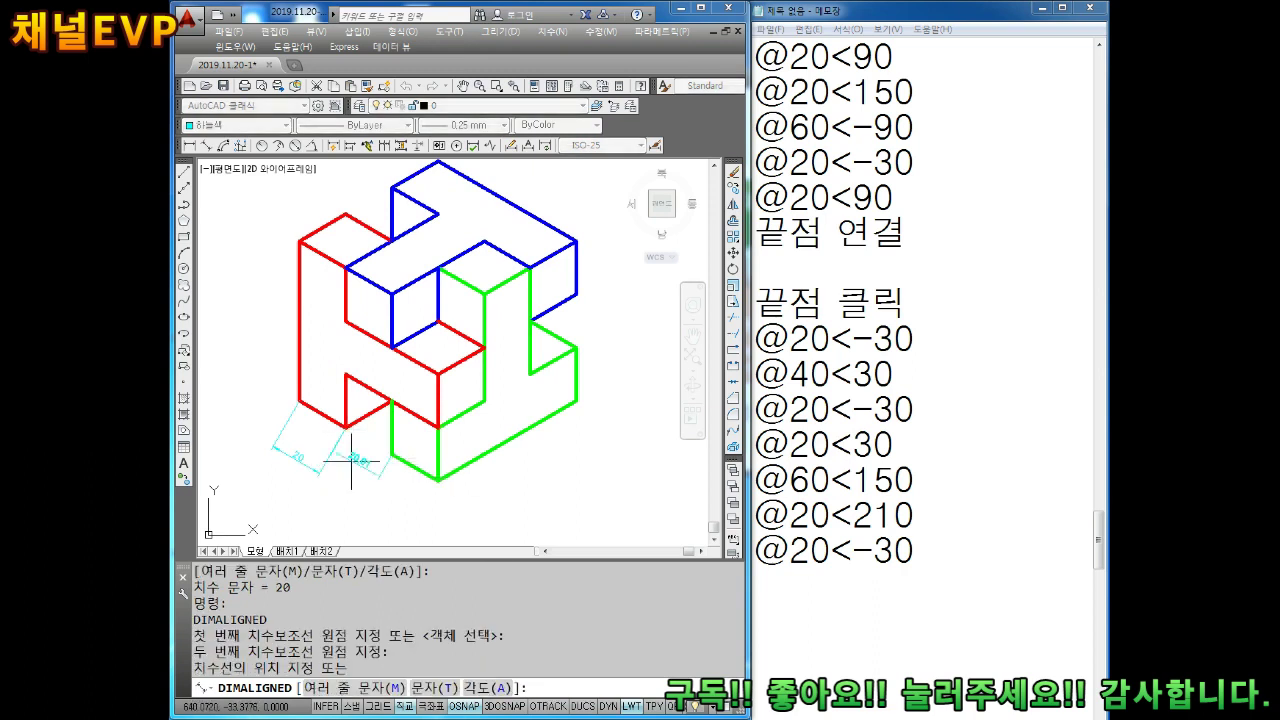
{"action": "key", "text": "Escape"}
{"action": "key", "text": "Return"}
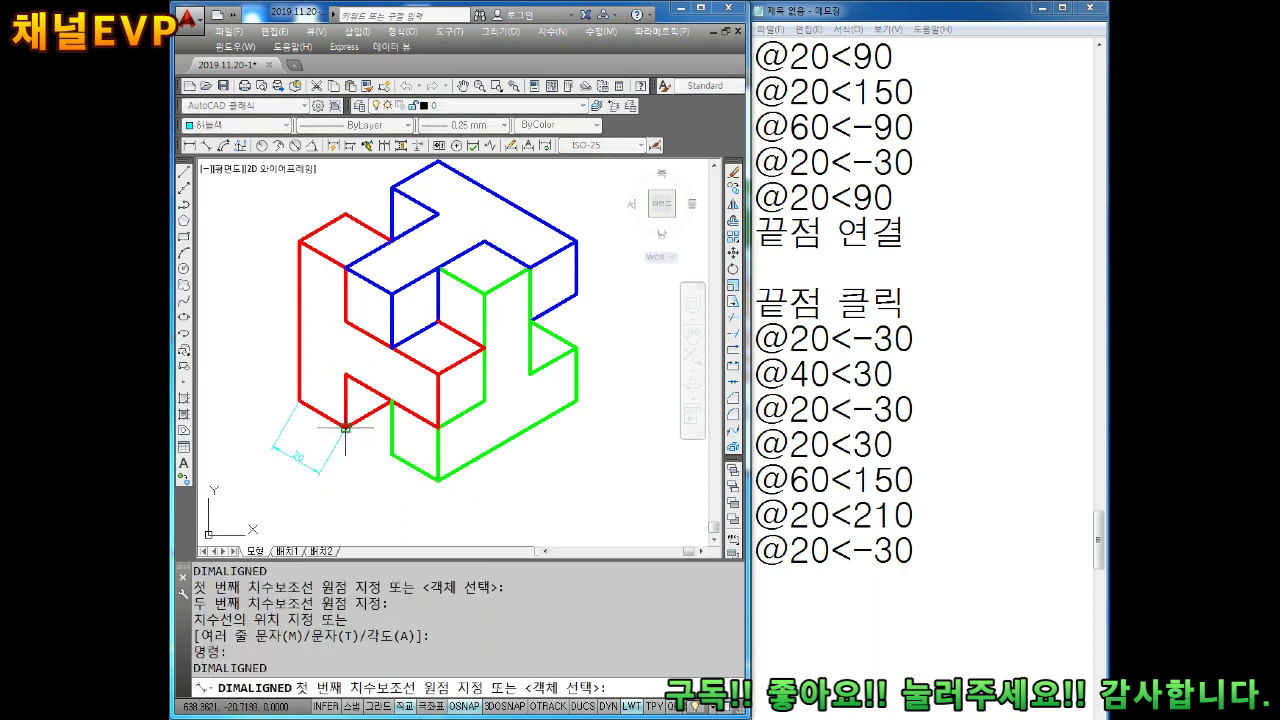
{"action": "left_click", "coordinate": [345, 428]}
{"action": "left_click", "coordinate": [390, 453]}
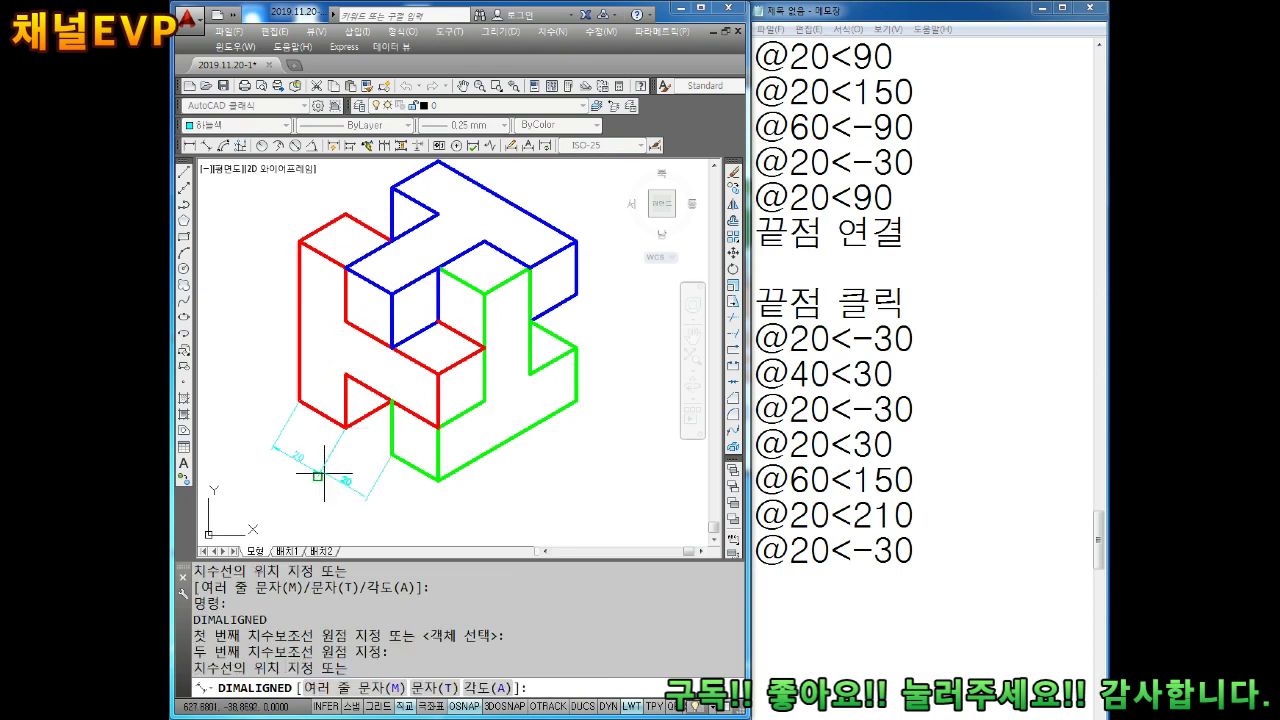
{"action": "left_click", "coordinate": [320, 477]}
{"action": "scroll", "coordinate": [356, 481], "scroll_direction": "up", "scroll_amount": 2}
- Add the third chained 20 aligned dimension along the green lower-left edge
{"action": "key", "text": "Return"}
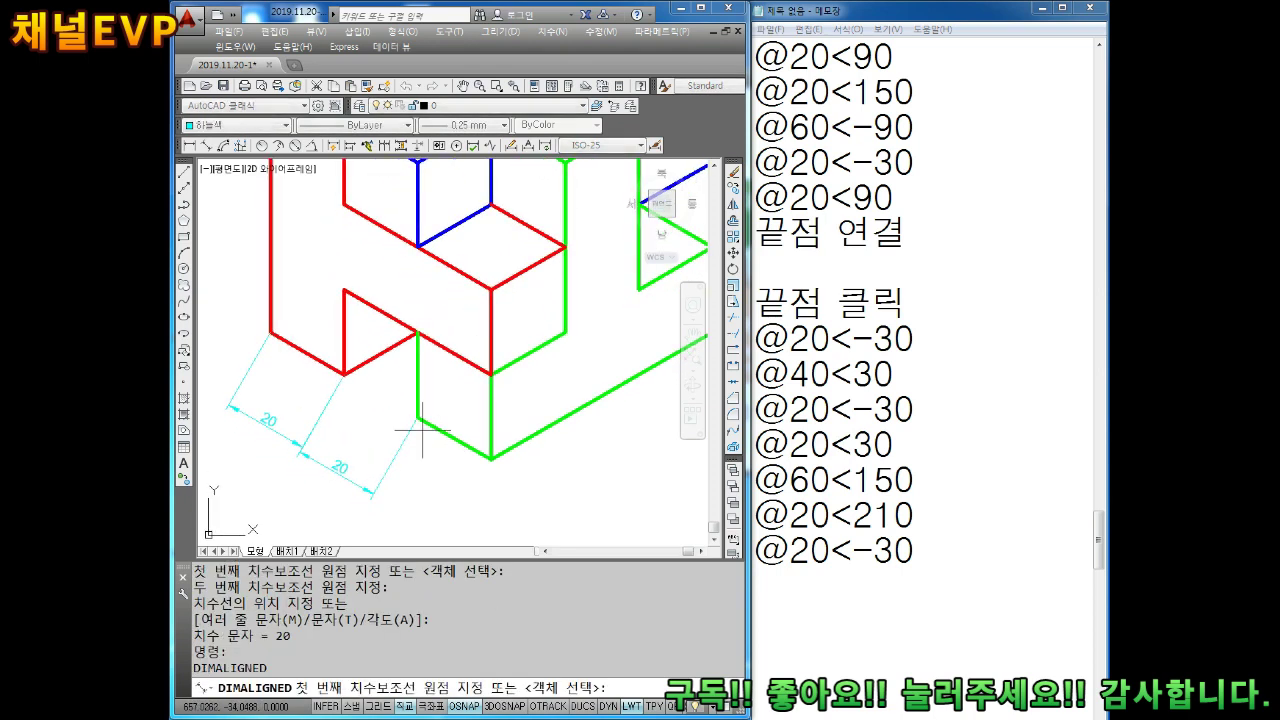
{"action": "left_click", "coordinate": [418, 418]}
{"action": "left_click", "coordinate": [491, 459]}
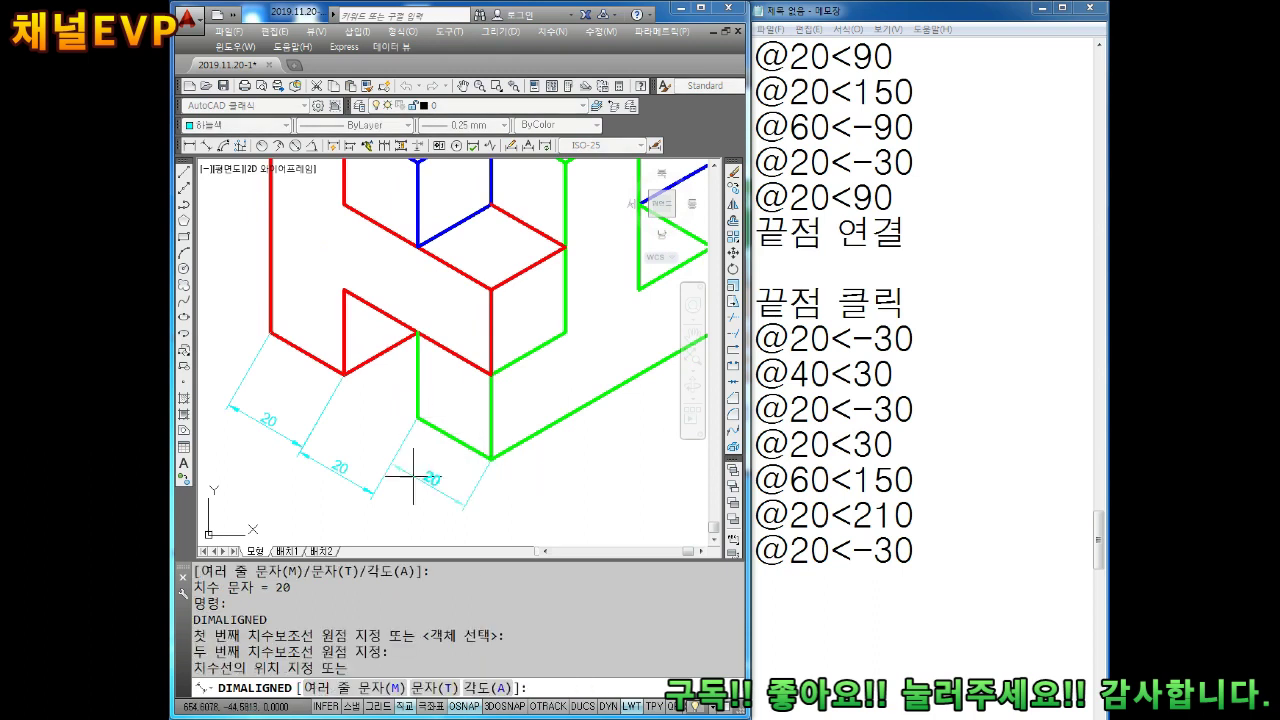
{"action": "left_click", "coordinate": [378, 492]}
{"action": "scroll", "coordinate": [366, 486], "scroll_direction": "up", "scroll_amount": 1}
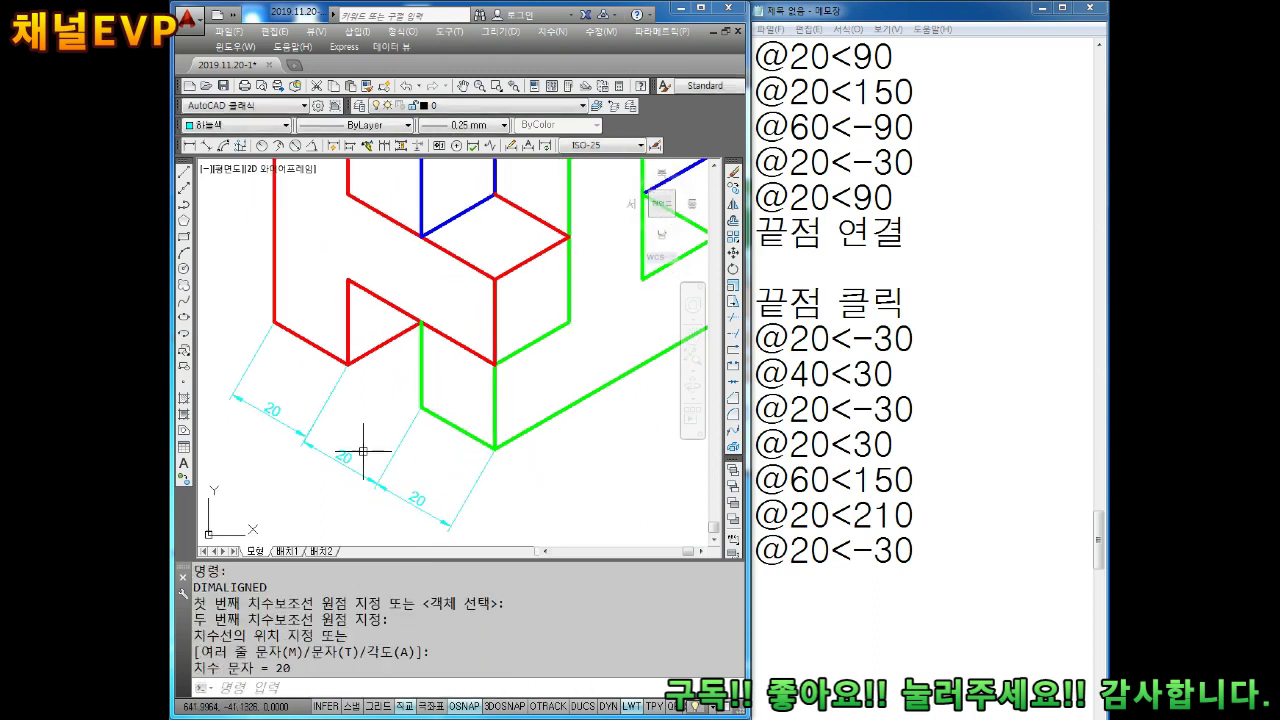
{"action": "scroll", "coordinate": [366, 449], "scroll_direction": "up", "scroll_amount": 1}
- Check the first 20 dimension's grips without changing it, then clear the selection
{"action": "key", "text": "Escape"}
{"action": "left_click", "coordinate": [322, 427]}
{"action": "left_click", "coordinate": [336, 433]}
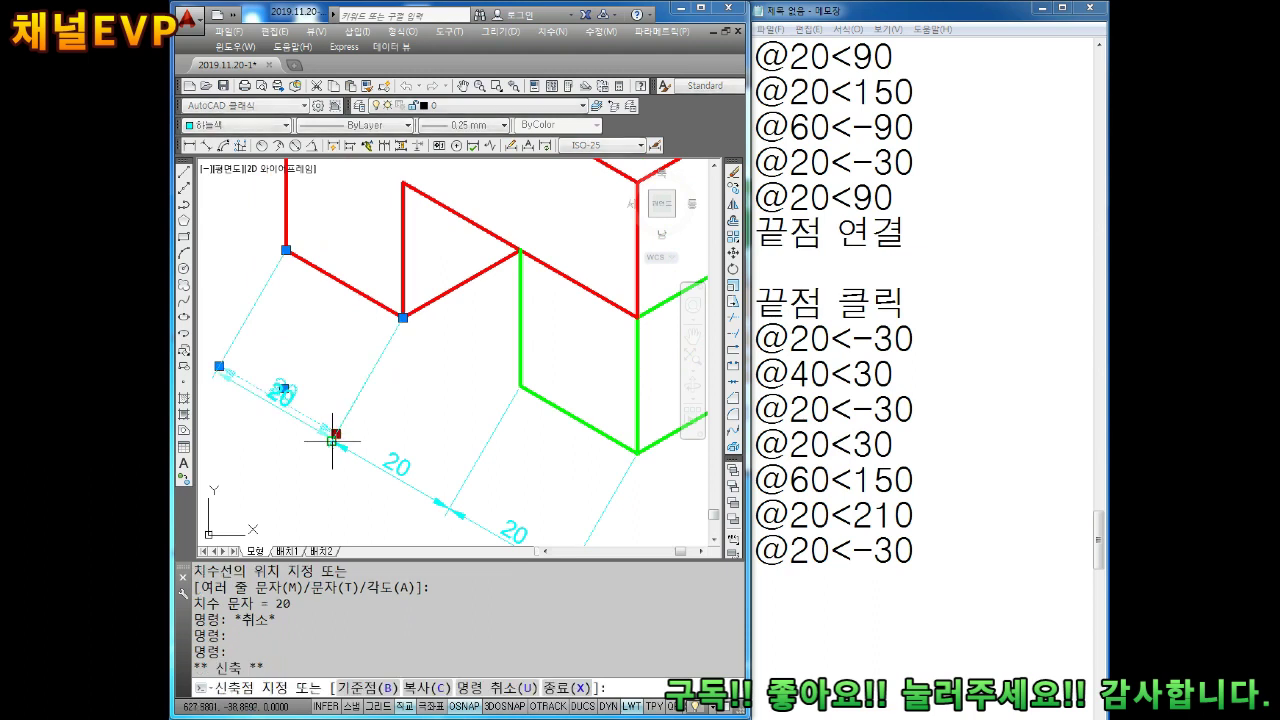
{"action": "key", "text": "Escape"}
{"action": "scroll", "coordinate": [400, 430], "scroll_direction": "down", "scroll_amount": 2}
{"action": "scroll", "coordinate": [476, 341], "scroll_direction": "down", "scroll_amount": 1}
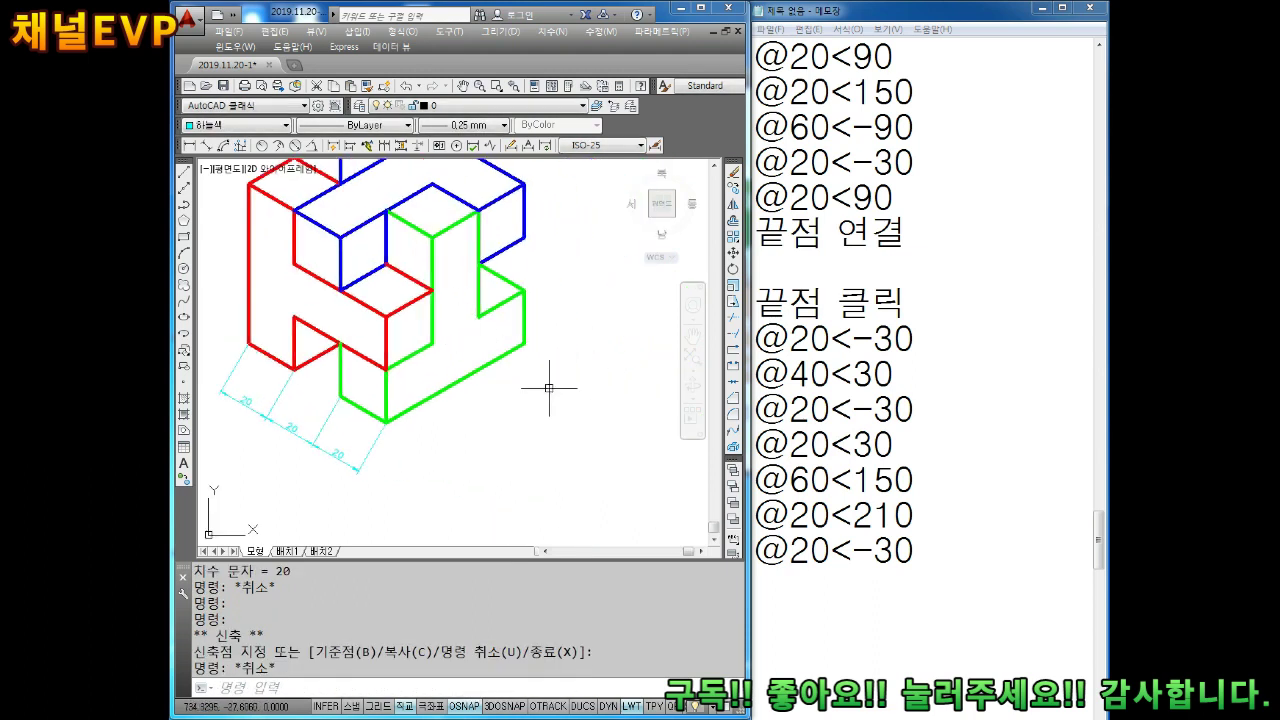
{"action": "key", "text": "Escape"}
{"action": "key", "text": "Escape"}
- Dimension the green piece's bottom-right edge as 60 with an aligned dimension
{"action": "left_click", "coordinate": [190, 146]}
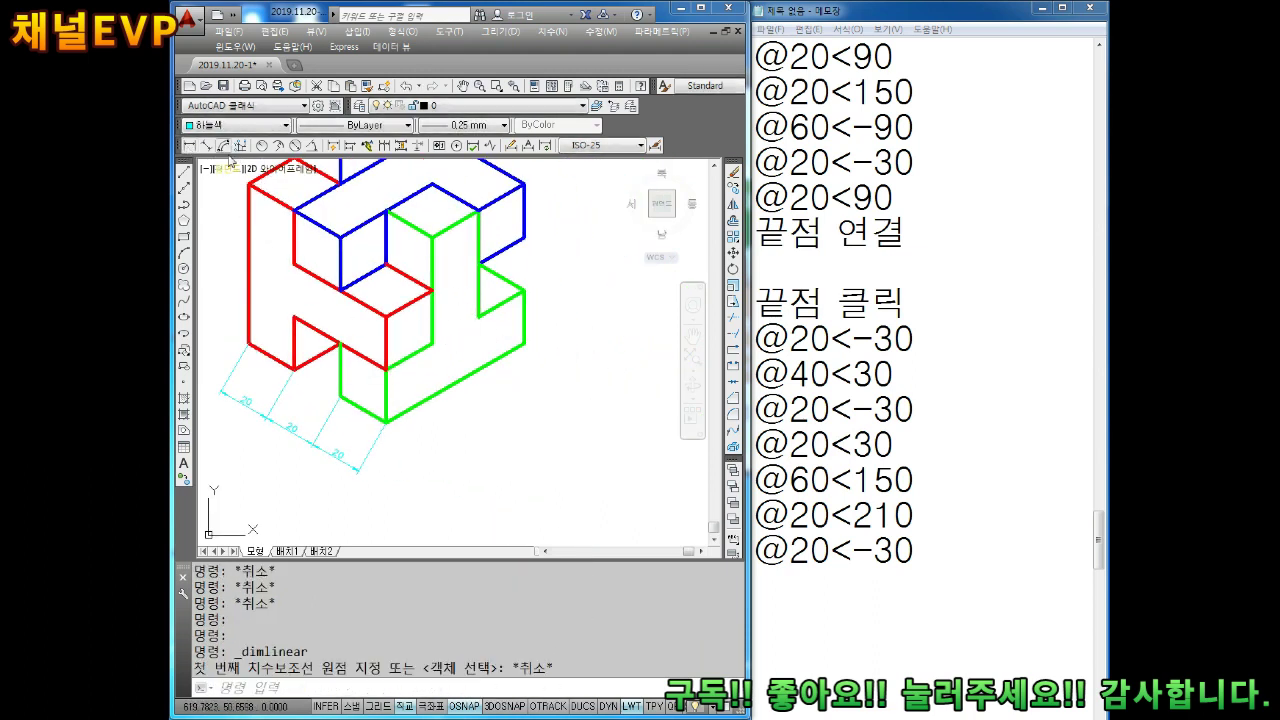
{"action": "key", "text": "Escape"}
{"action": "left_click", "coordinate": [206, 146]}
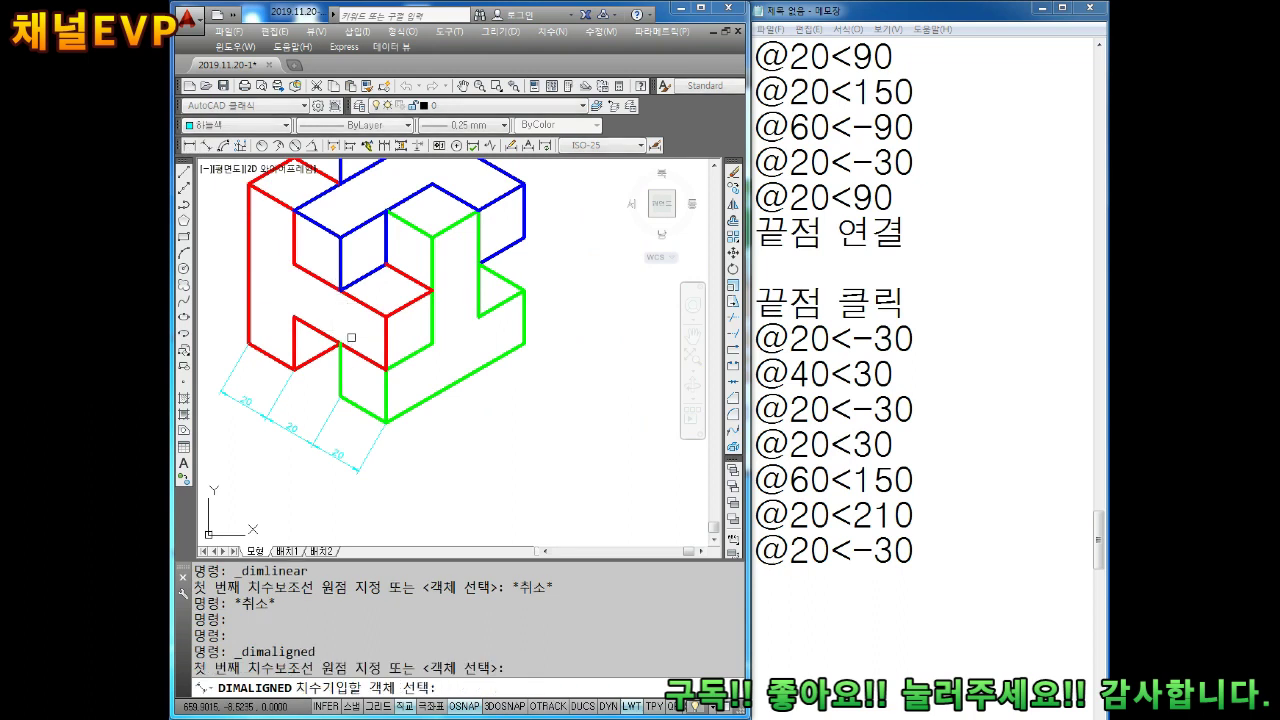
{"action": "key", "text": "Return"}
{"action": "key", "text": "Return"}
{"action": "left_click", "coordinate": [386, 423]}
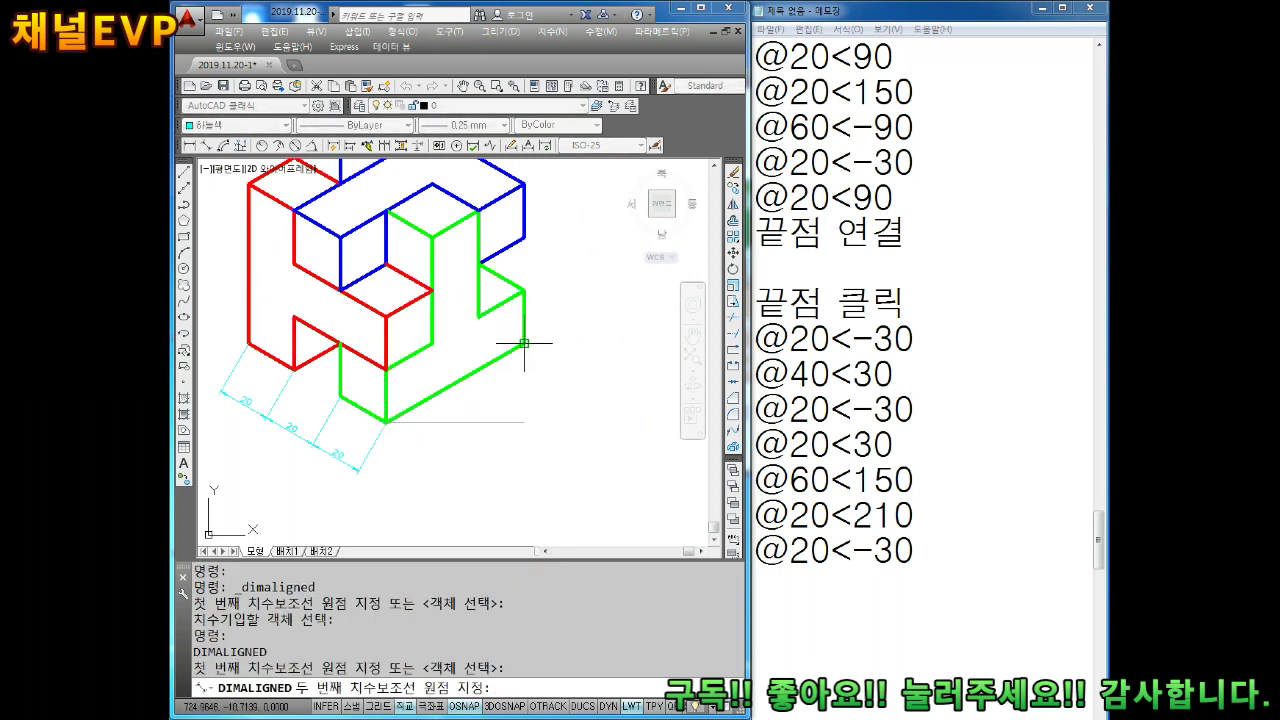
{"action": "left_click", "coordinate": [524, 343]}
{"action": "left_click", "coordinate": [528, 407]}
- Stack three vertical 20 aligned dimensions along the block's right-side edges
{"action": "middle_click_drag", "start_coordinate": [554, 309], "coordinate": [523, 337]}
{"action": "key", "text": "Return"}
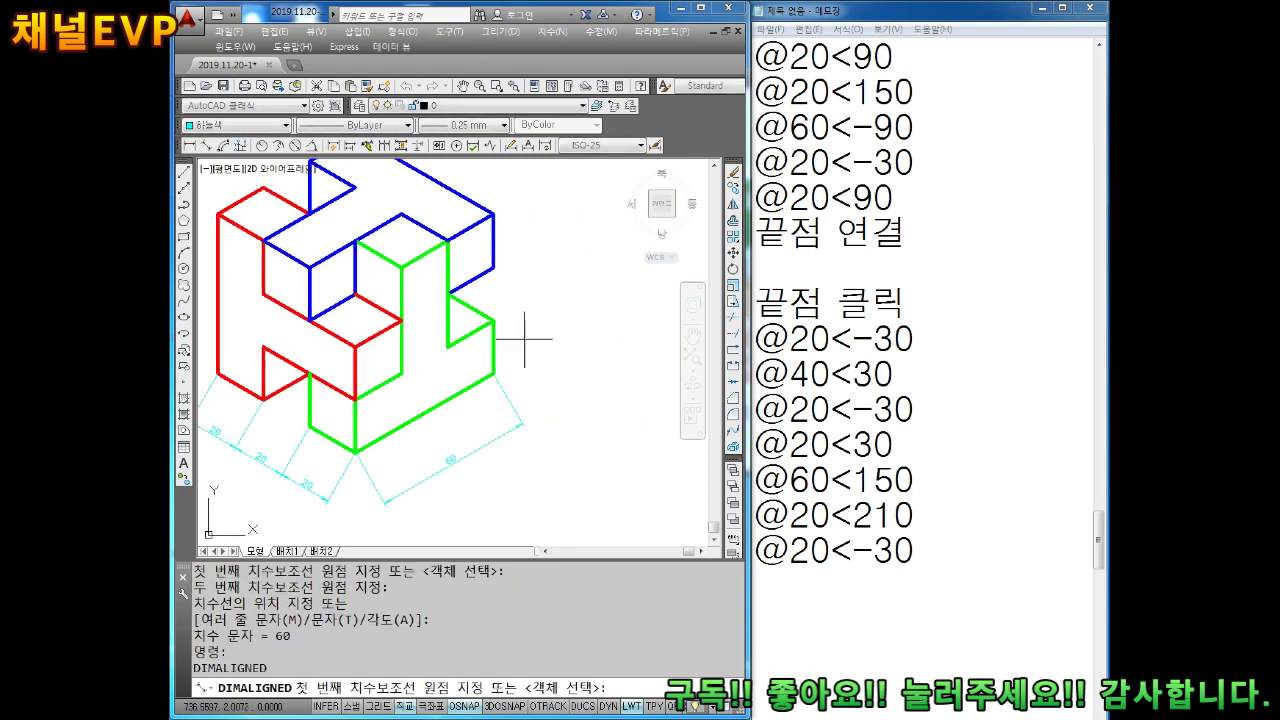
{"action": "left_click", "coordinate": [493, 320]}
{"action": "left_click", "coordinate": [493, 372]}
{"action": "left_click", "coordinate": [536, 345]}
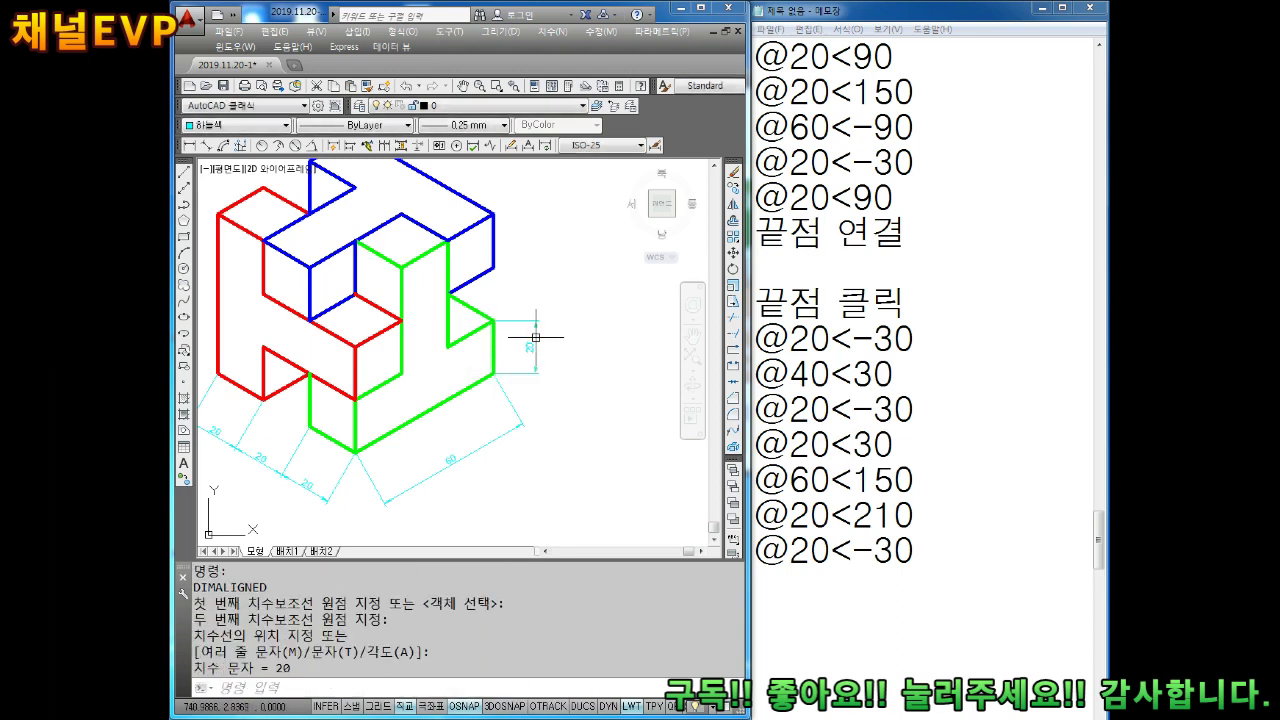
{"action": "key", "text": "Return"}
{"action": "left_click", "coordinate": [493, 268]}
{"action": "left_click", "coordinate": [493, 320]}
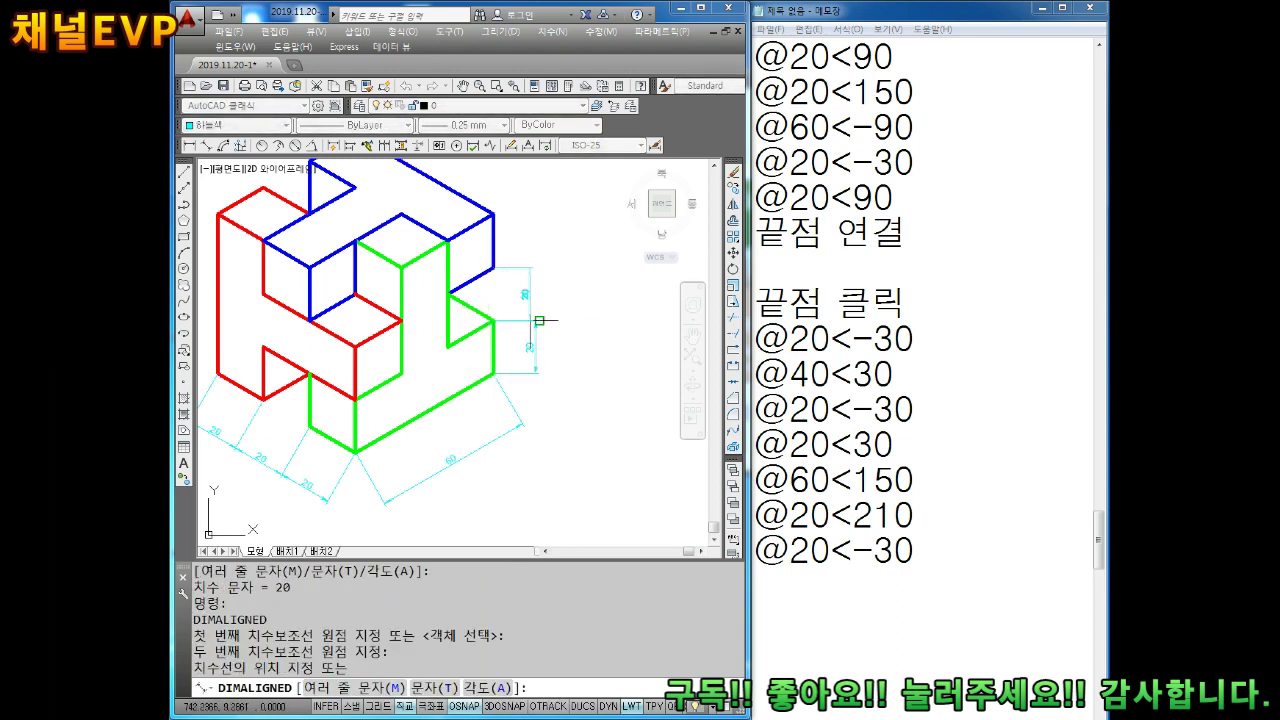
{"action": "left_click", "coordinate": [534, 286]}
{"action": "middle_click_drag", "start_coordinate": [518, 232], "coordinate": [502, 254]}
{"action": "key", "text": "Return"}
{"action": "left_click", "coordinate": [475, 236]}
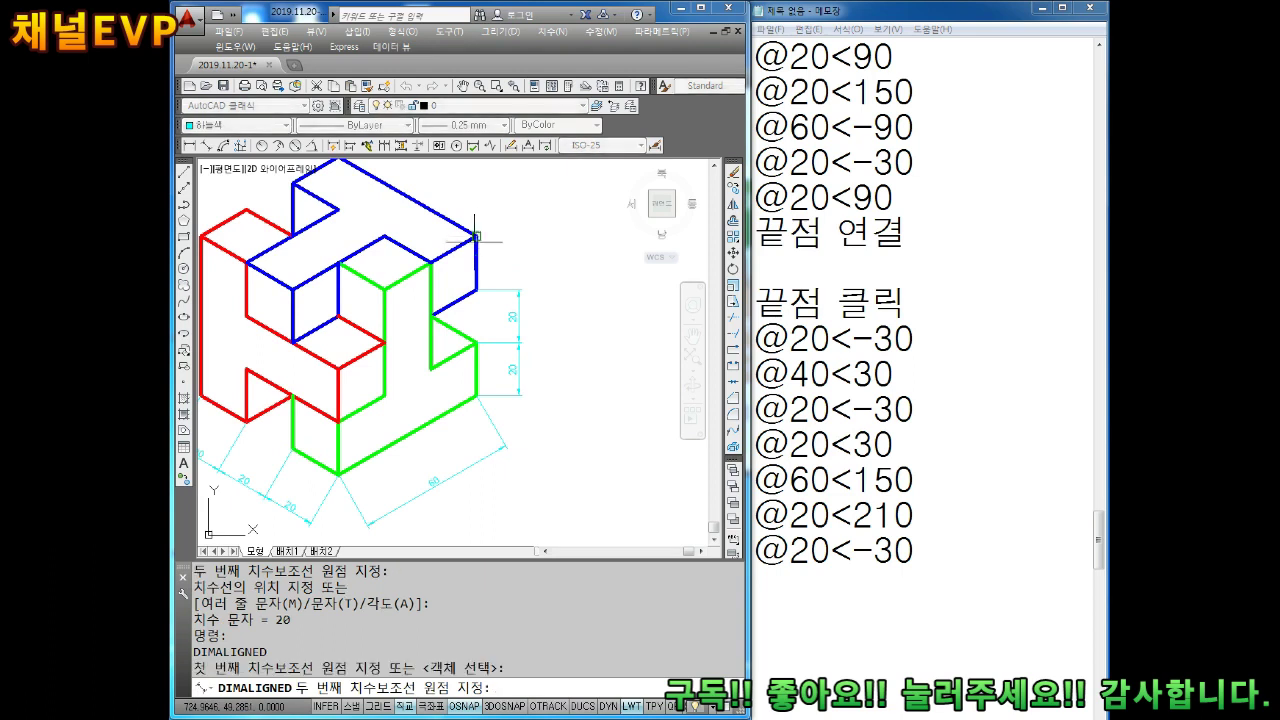
{"action": "left_click", "coordinate": [476, 289]}
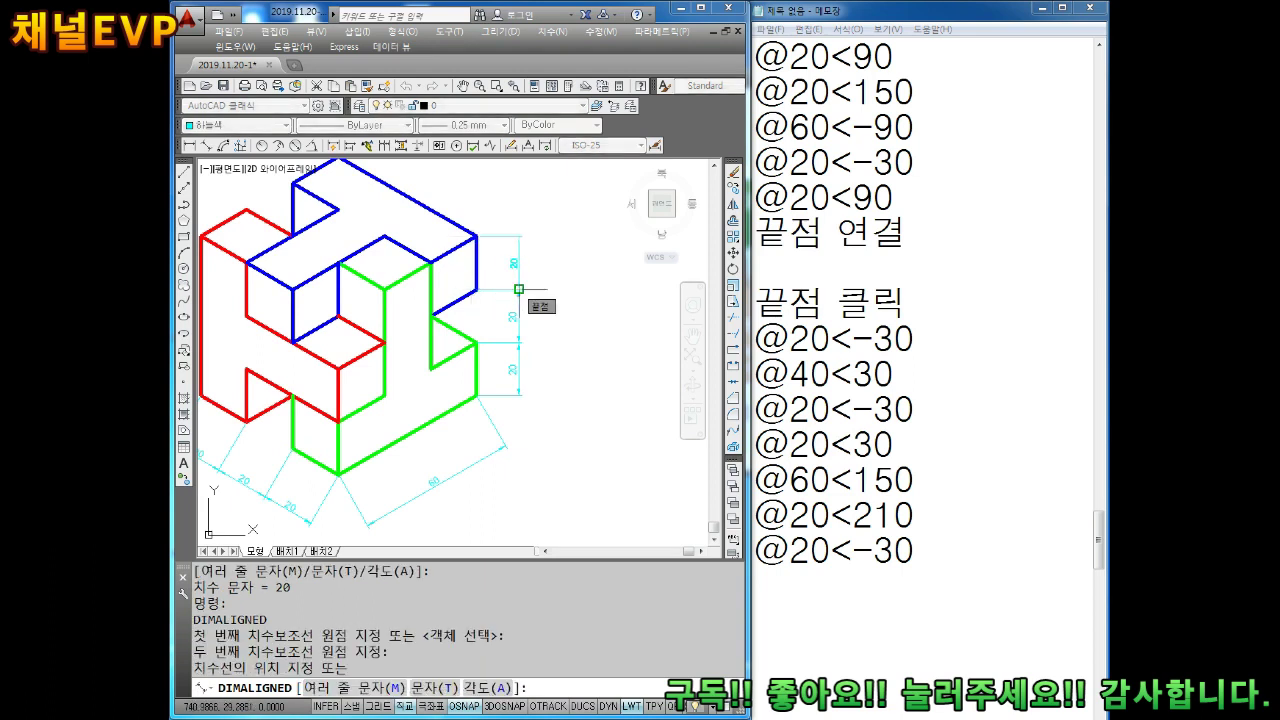
{"action": "left_click", "coordinate": [518, 289]}
- Dimension the top-right blue edge as 60 with an aligned dimension
{"action": "key", "text": "Return"}
{"action": "middle_click_drag", "start_coordinate": [363, 160], "coordinate": [400, 198]}
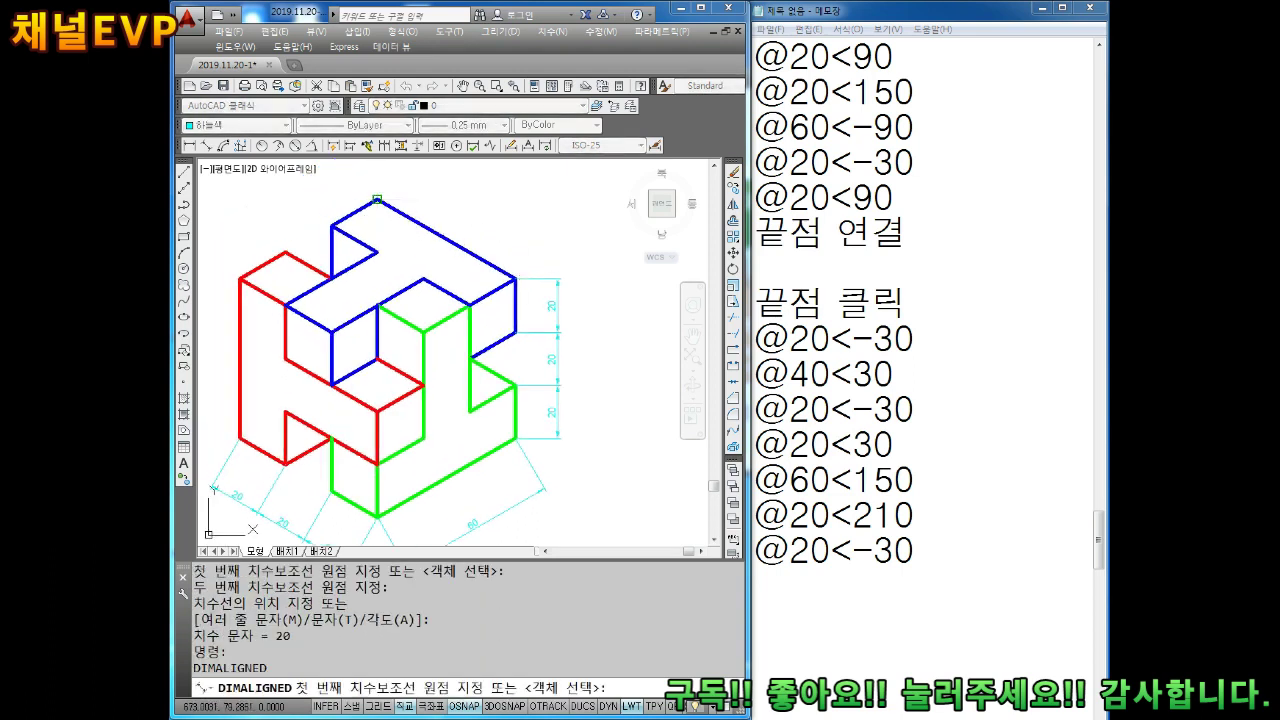
{"action": "left_click", "coordinate": [377, 200]}
{"action": "left_click", "coordinate": [516, 278]}
{"action": "left_click", "coordinate": [538, 226]}
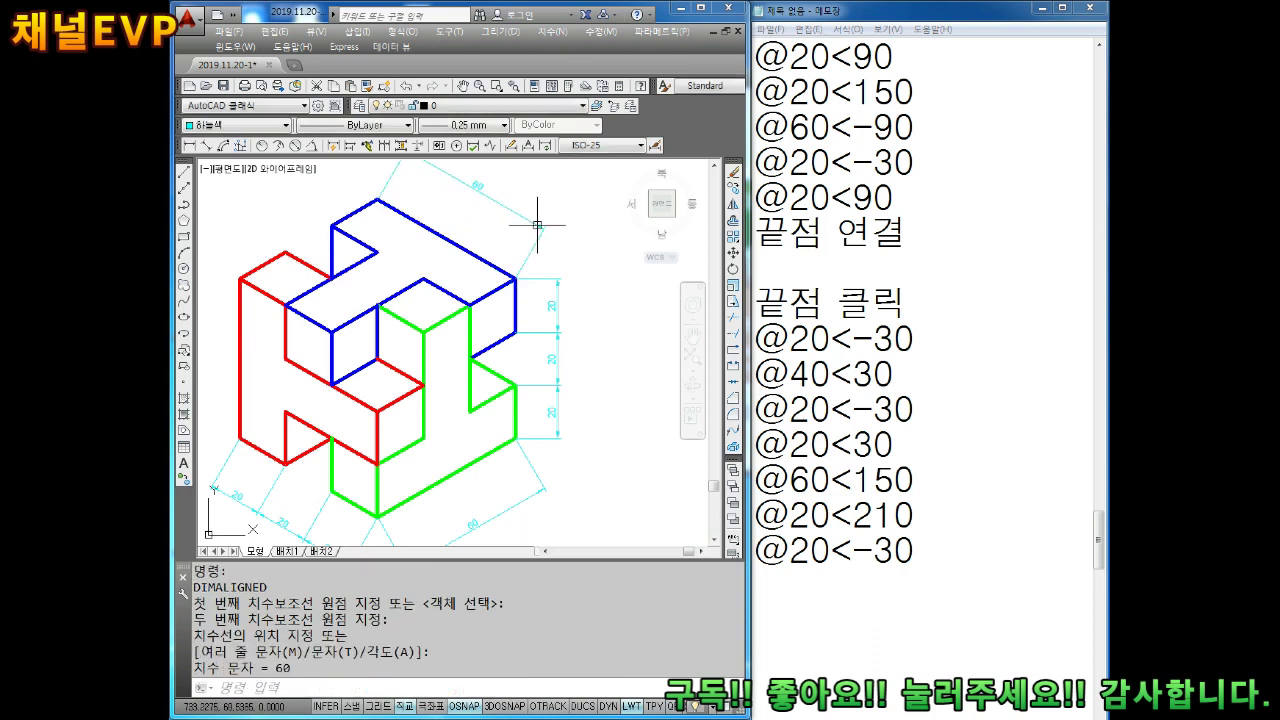
- Add 20 aligned dimensions along the upper-left red and blue edges
{"action": "middle_click_drag", "start_coordinate": [400, 240], "coordinate": [447, 278]}
{"action": "key", "text": "Return"}
{"action": "left_click", "coordinate": [288, 316]}
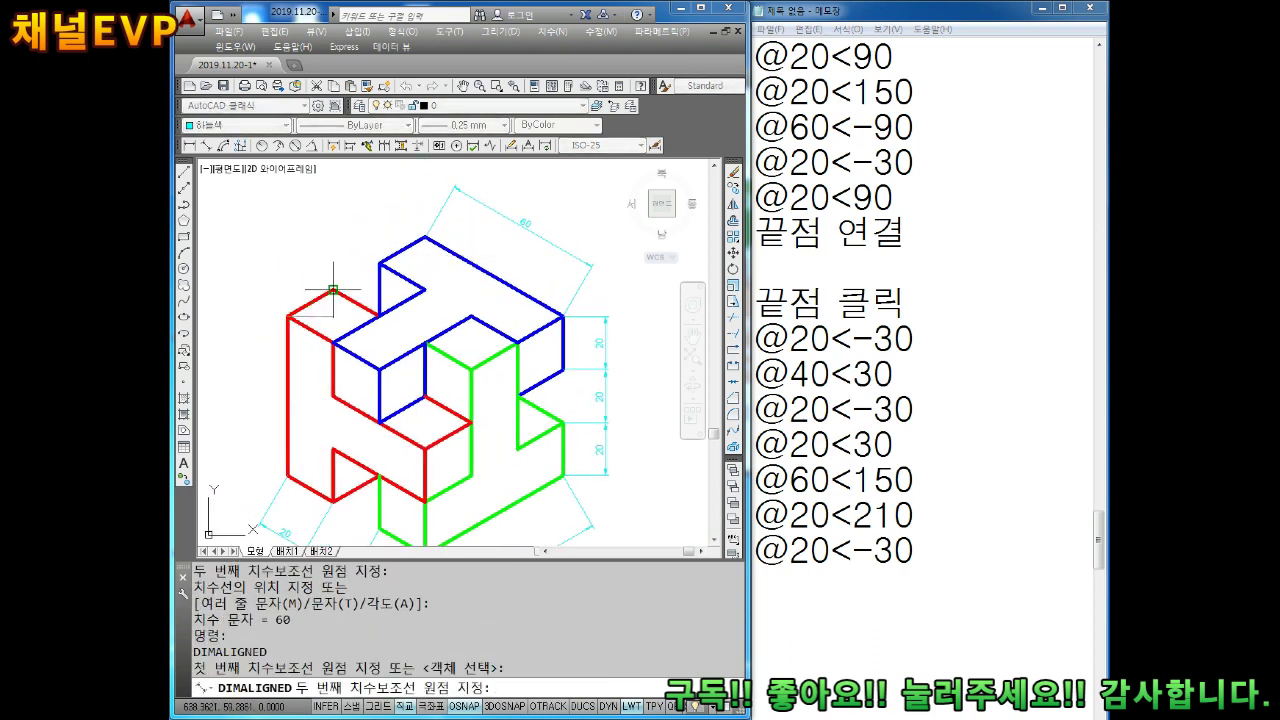
{"action": "left_click", "coordinate": [333, 290]}
{"action": "left_click", "coordinate": [273, 266]}
{"action": "key", "text": "Return"}
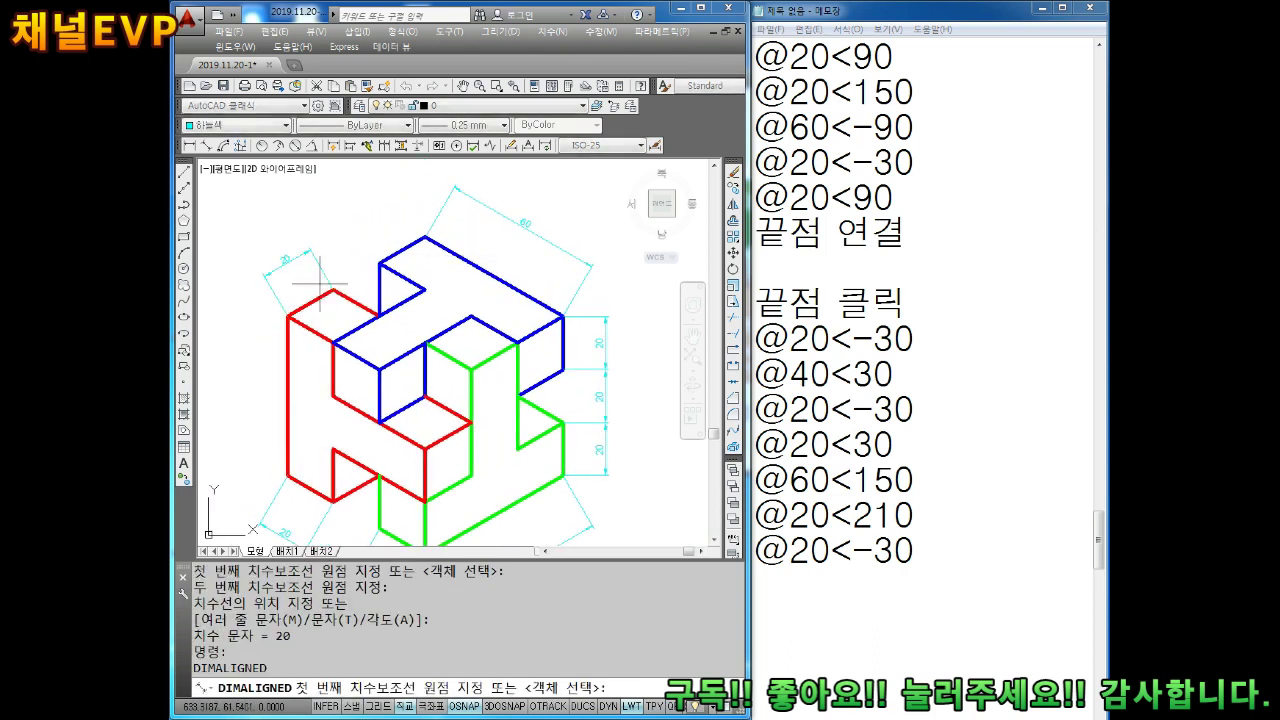
{"action": "left_click", "coordinate": [380, 263]}
{"action": "left_click", "coordinate": [425, 237]}
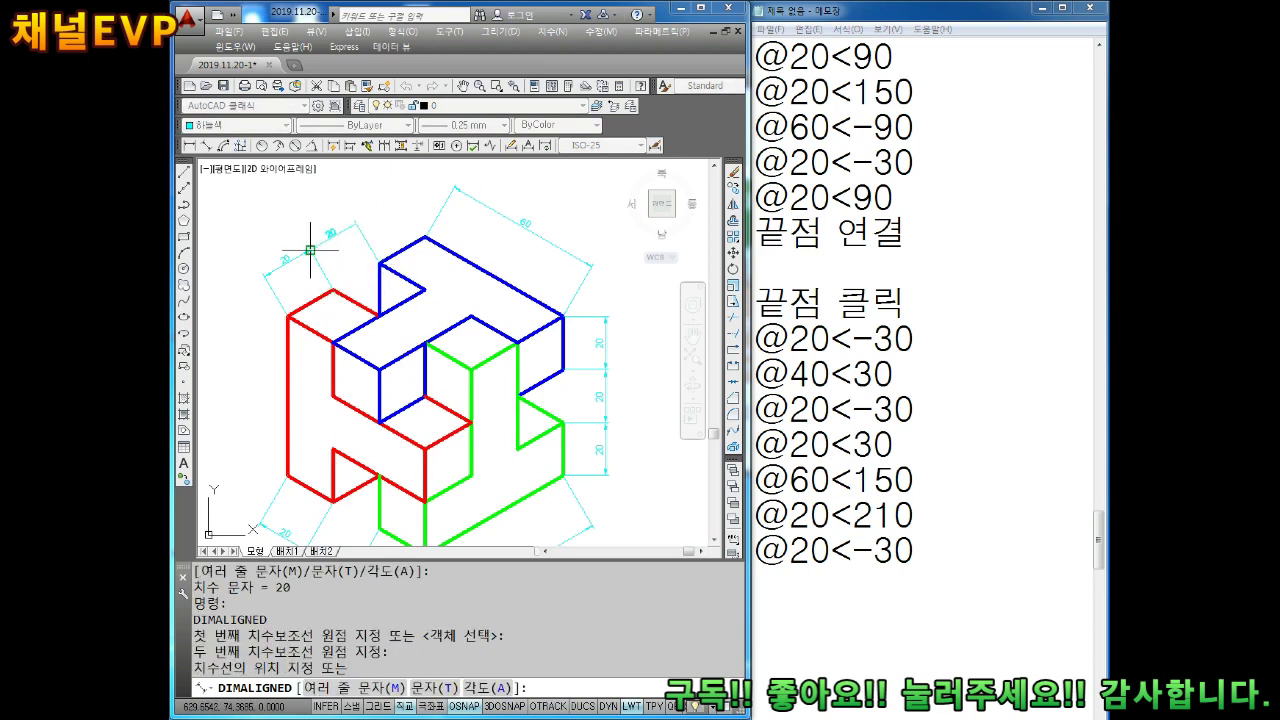
{"action": "left_click", "coordinate": [310, 249]}
{"action": "key", "text": "Return"}
{"action": "left_click", "coordinate": [380, 263]}
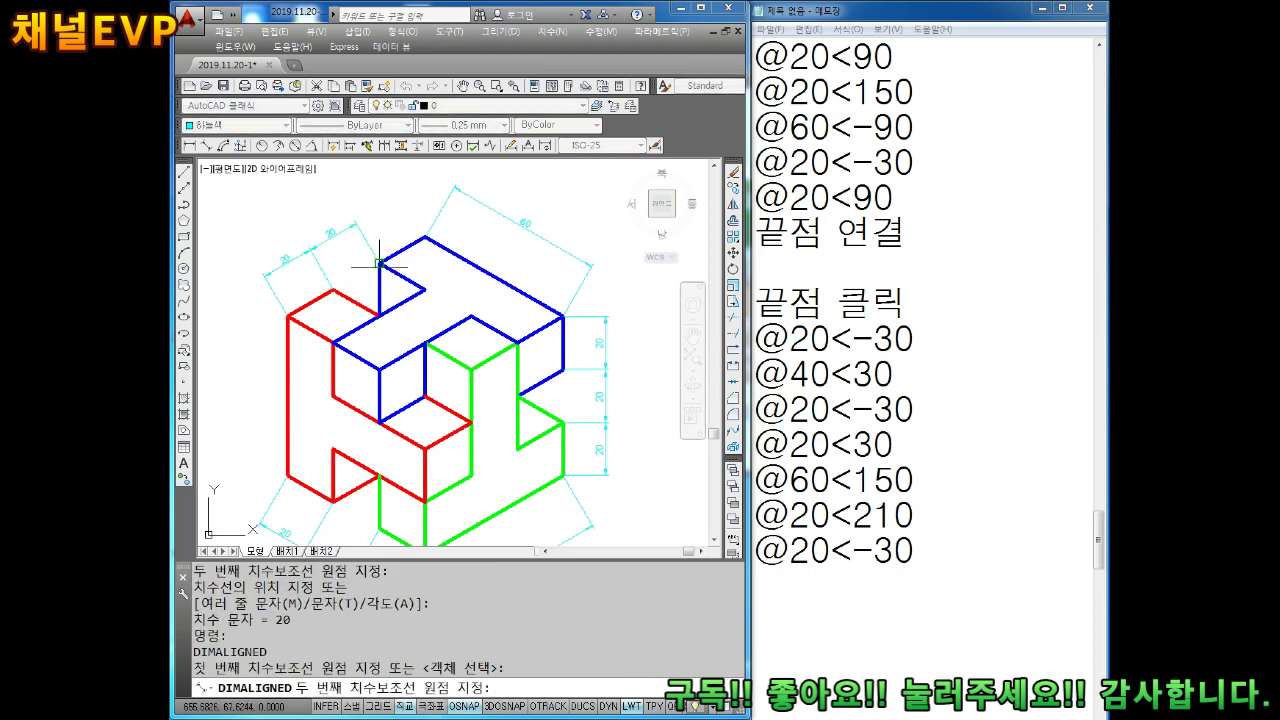
{"action": "left_click", "coordinate": [425, 237]}
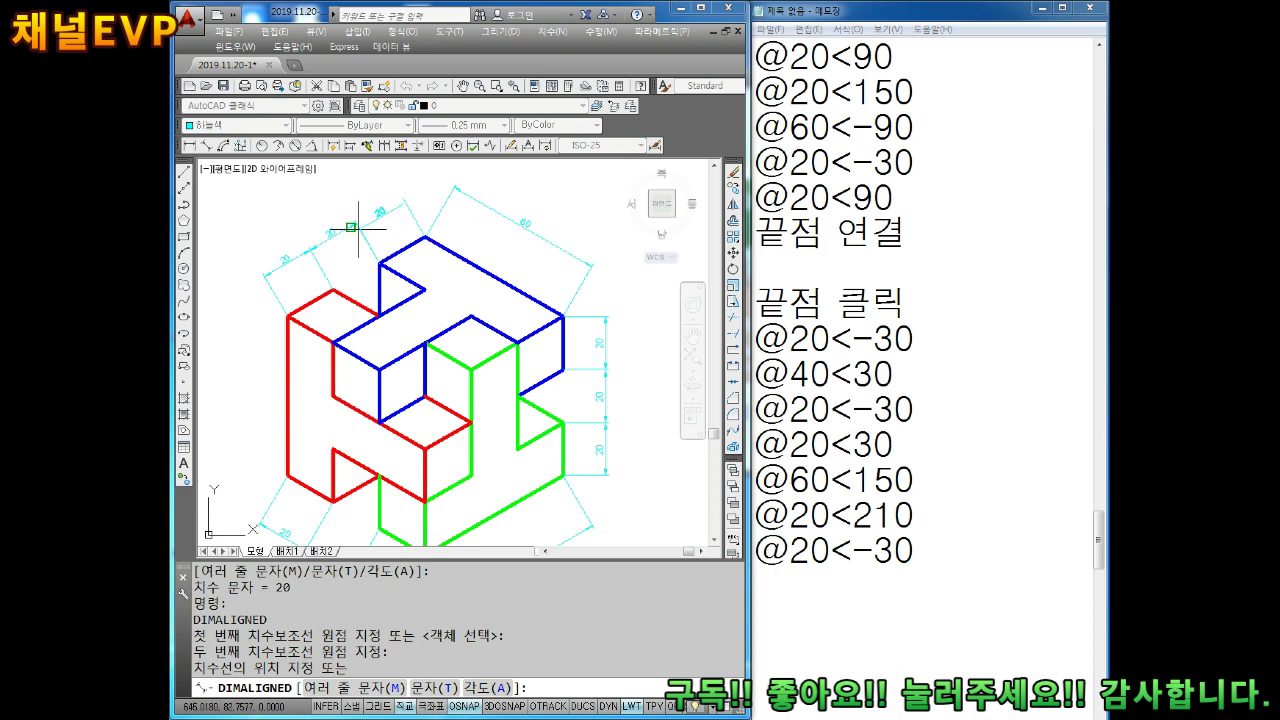
{"action": "left_click", "coordinate": [355, 222]}
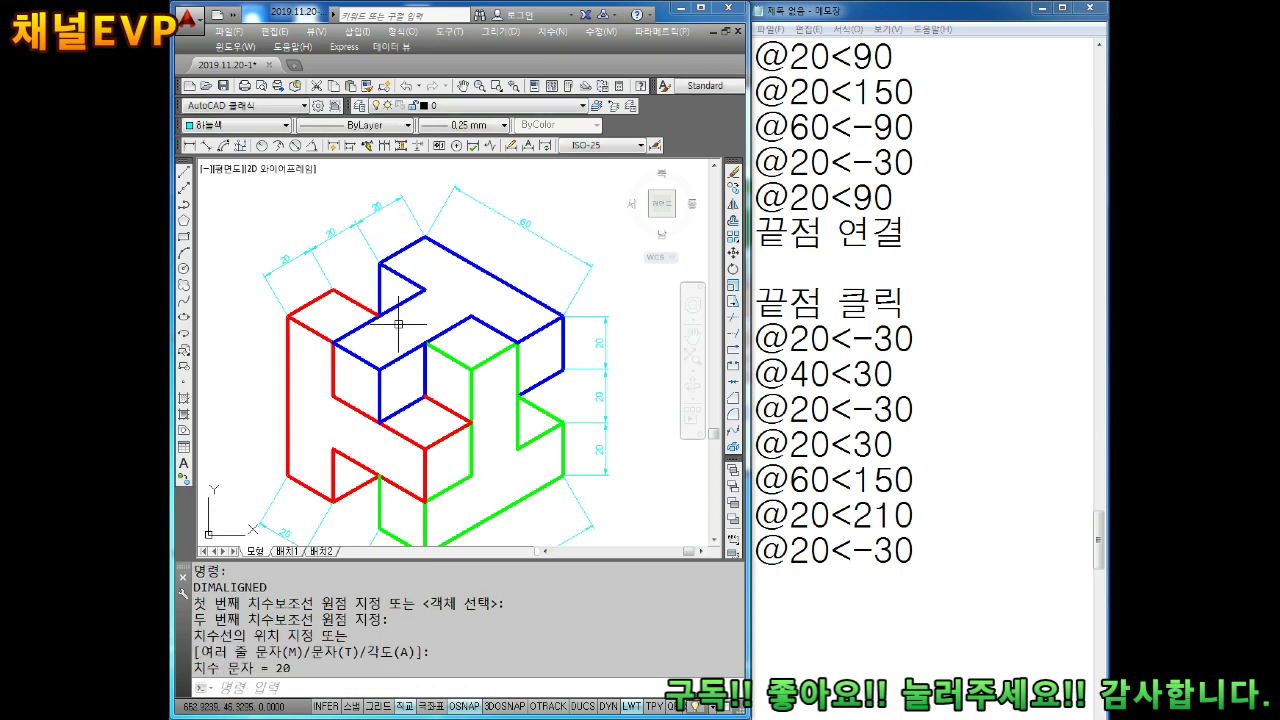
{"action": "scroll", "coordinate": [398, 324], "scroll_direction": "down", "scroll_amount": 3}
{"action": "scroll", "coordinate": [405, 320], "scroll_direction": "up", "scroll_amount": 1}
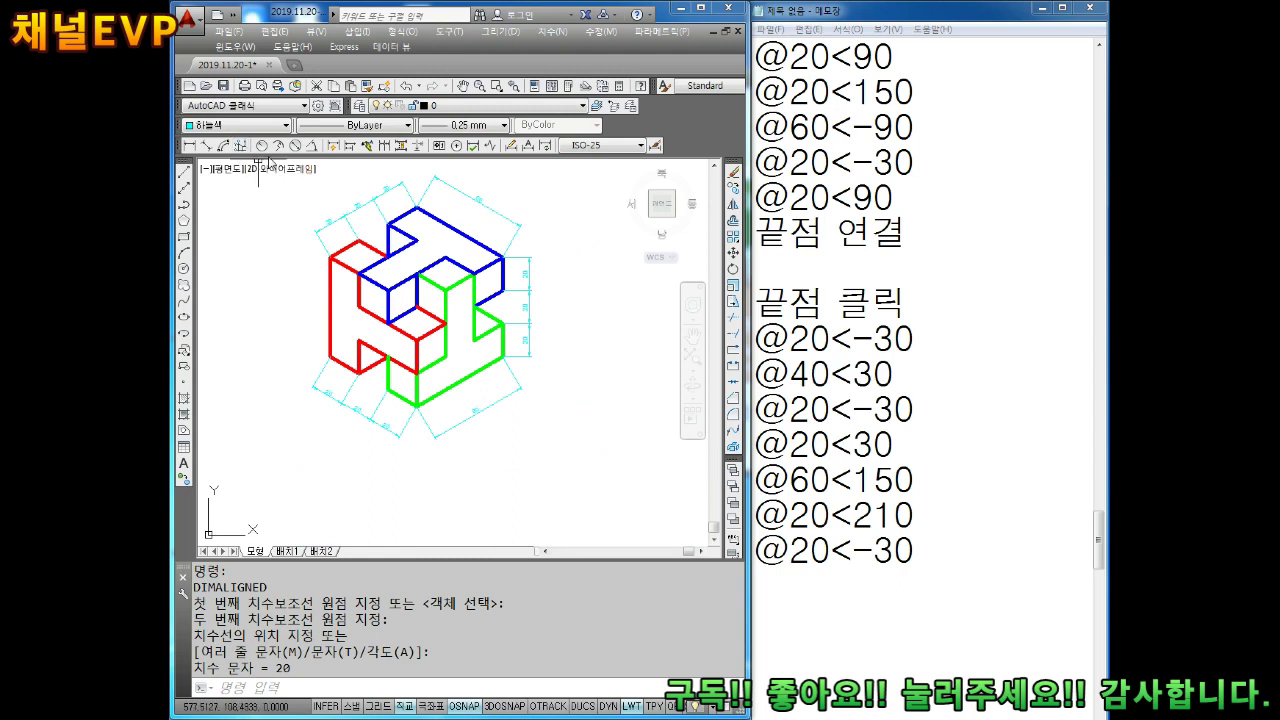
- Draw a horizontal line rightward from the green piece's bottom vertex
{"action": "scroll", "coordinate": [420, 357], "scroll_direction": "up", "scroll_amount": 4}
{"action": "key", "text": "Escape"}
{"action": "key", "text": "Escape"}
{"action": "key", "text": "Escape"}
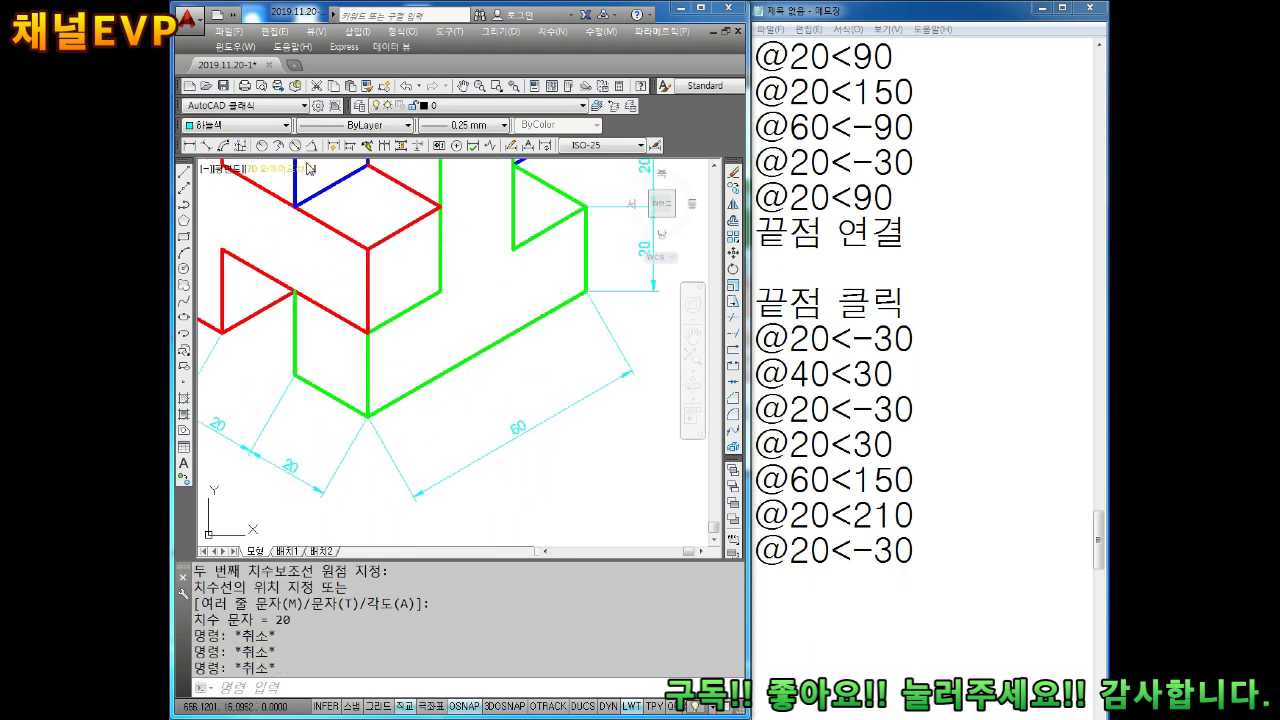
{"action": "left_click", "coordinate": [311, 147]}
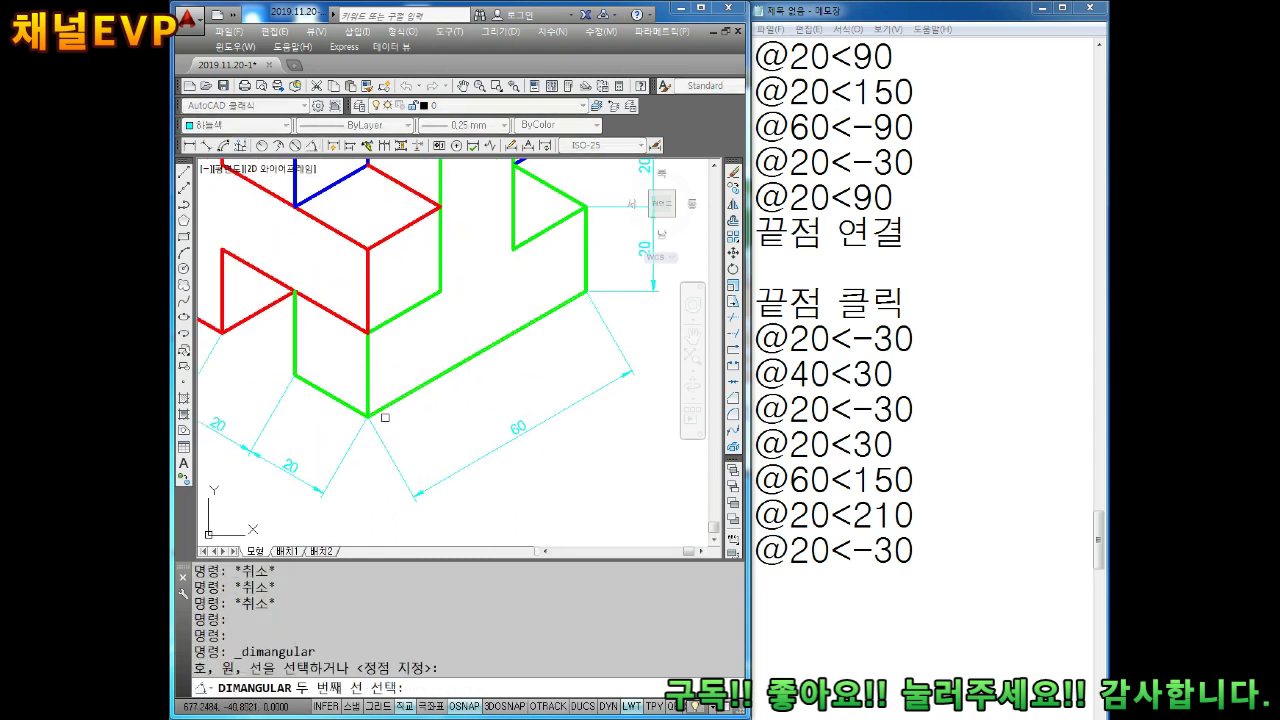
{"action": "scroll", "coordinate": [367, 417], "scroll_direction": "up", "scroll_amount": 2}
{"action": "scroll", "coordinate": [390, 410], "scroll_direction": "up", "scroll_amount": 1}
{"action": "key", "text": "Escape"}
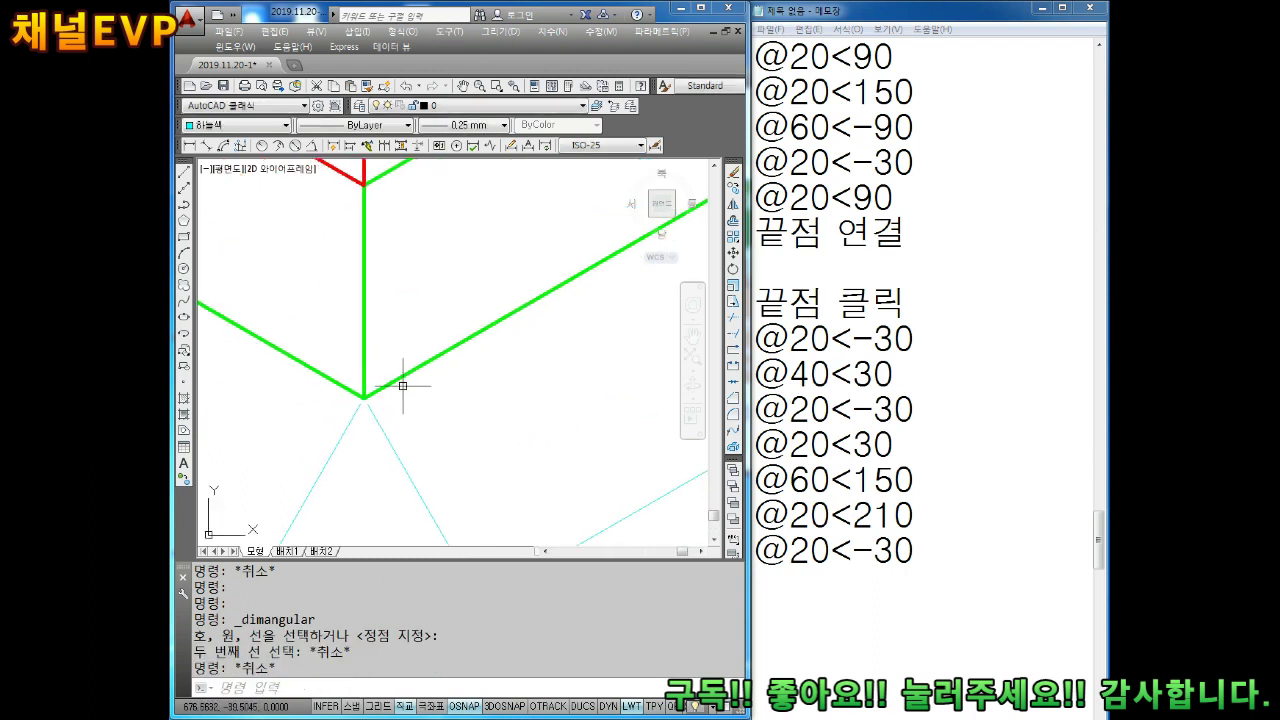
{"action": "key", "text": "Escape"}
{"action": "key", "text": "Escape"}
{"action": "key", "text": "Escape"}
{"action": "type", "text": "L"}
{"action": "key", "text": "Return"}
{"action": "left_click", "coordinate": [364, 398]}
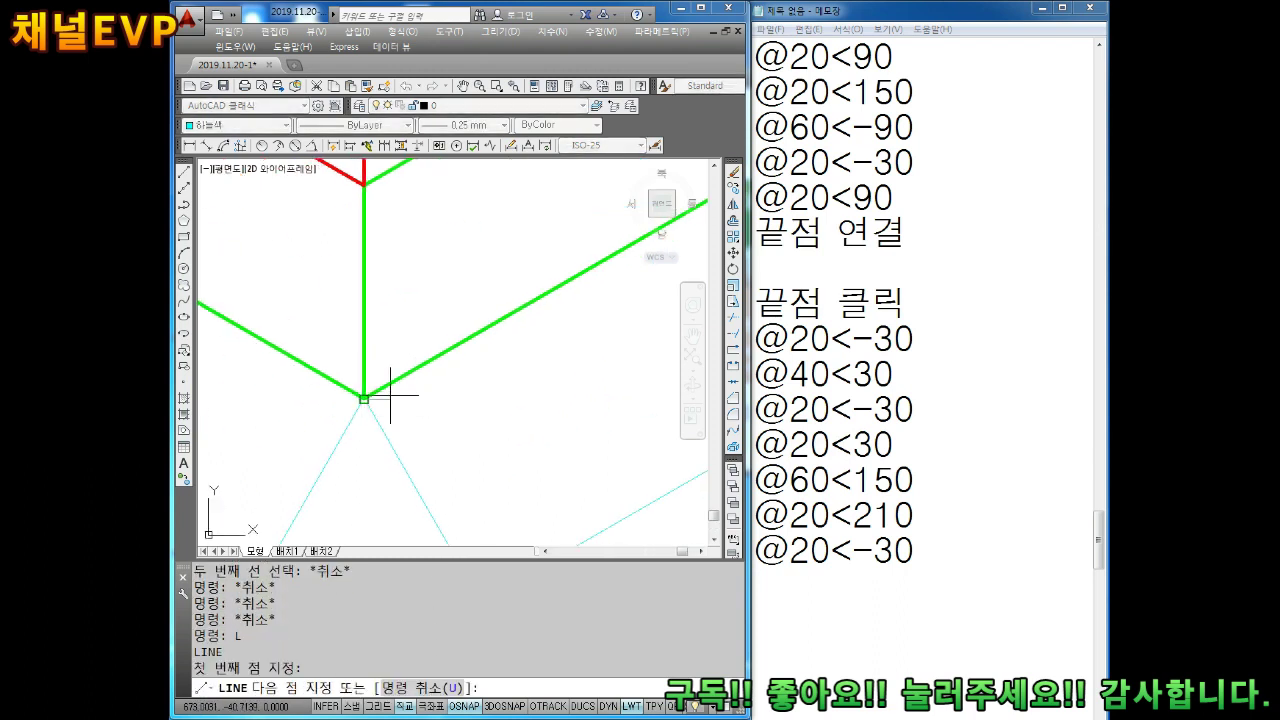
{"action": "left_click", "coordinate": [617, 389]}
{"action": "key", "text": "Escape"}
- Start a second line leftward from the same bottom vertex
{"action": "left_click", "coordinate": [547, 485]}
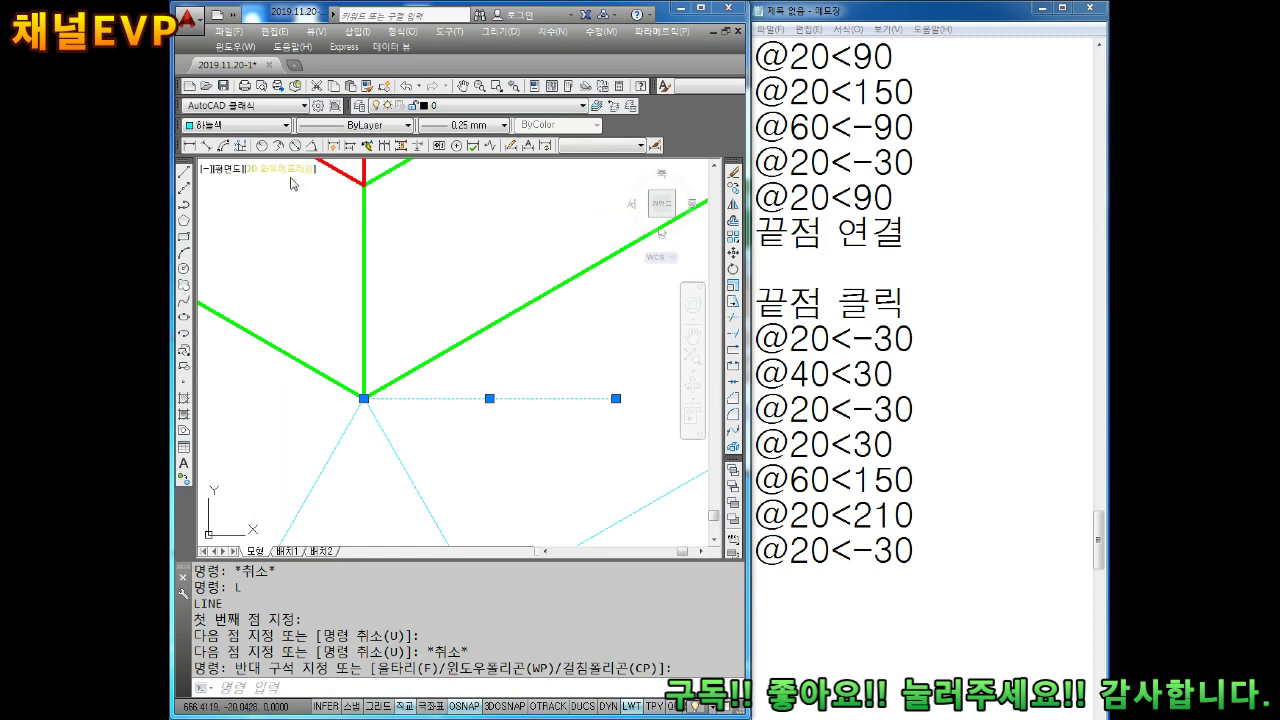
{"action": "key", "text": "Escape"}
{"action": "middle_click_drag", "start_coordinate": [386, 323], "coordinate": [435, 315]}
{"action": "key", "text": "Return"}
{"action": "left_click", "coordinate": [413, 390]}
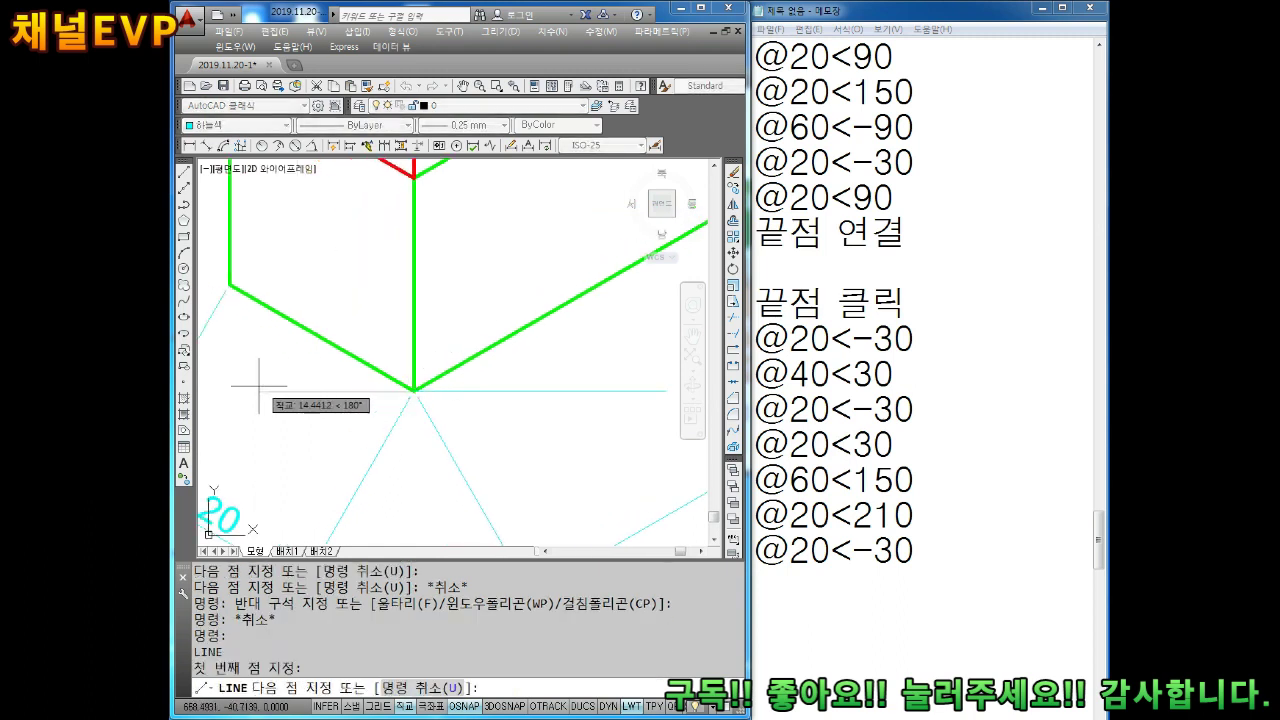
{"action": "key", "text": "Escape"}
{"action": "scroll", "coordinate": [257, 385], "scroll_direction": "down", "scroll_amount": 2}
- Dimension the 30° angle between the reference line and the right green bottom edge
{"action": "key", "text": "Escape"}
{"action": "key", "text": "Escape"}
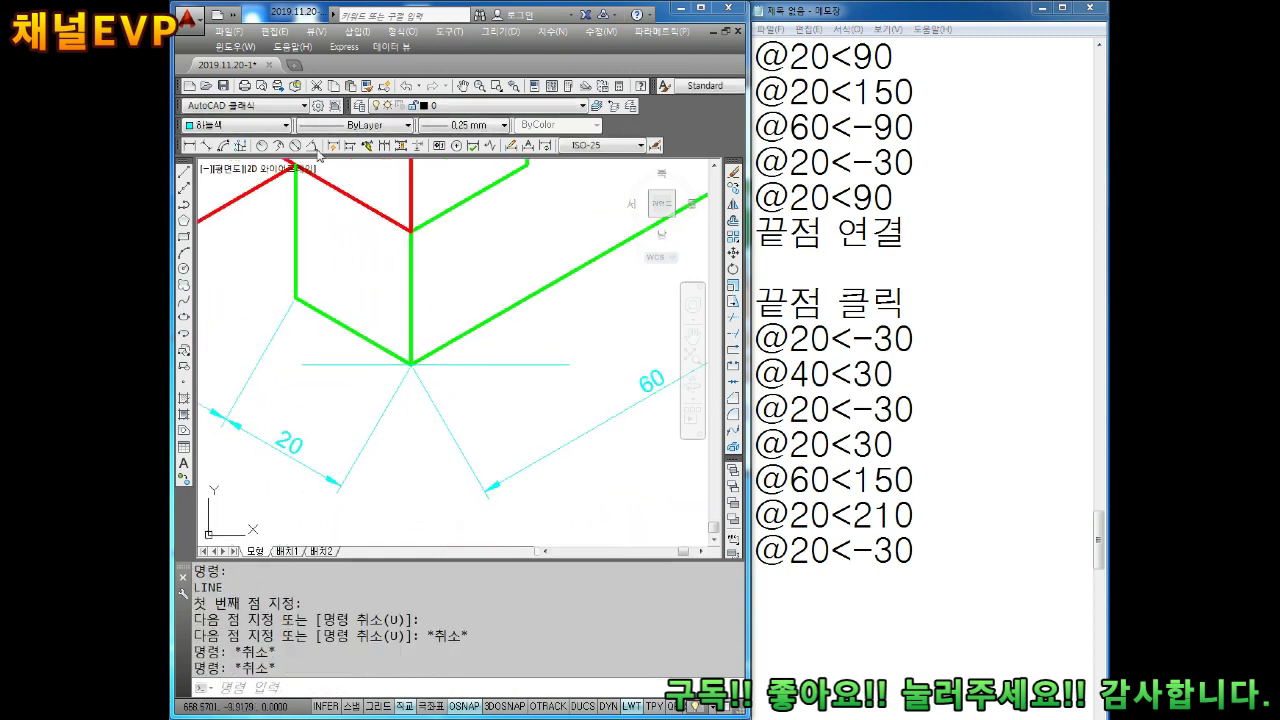
{"action": "left_click", "coordinate": [314, 147]}
{"action": "left_click", "coordinate": [494, 365]}
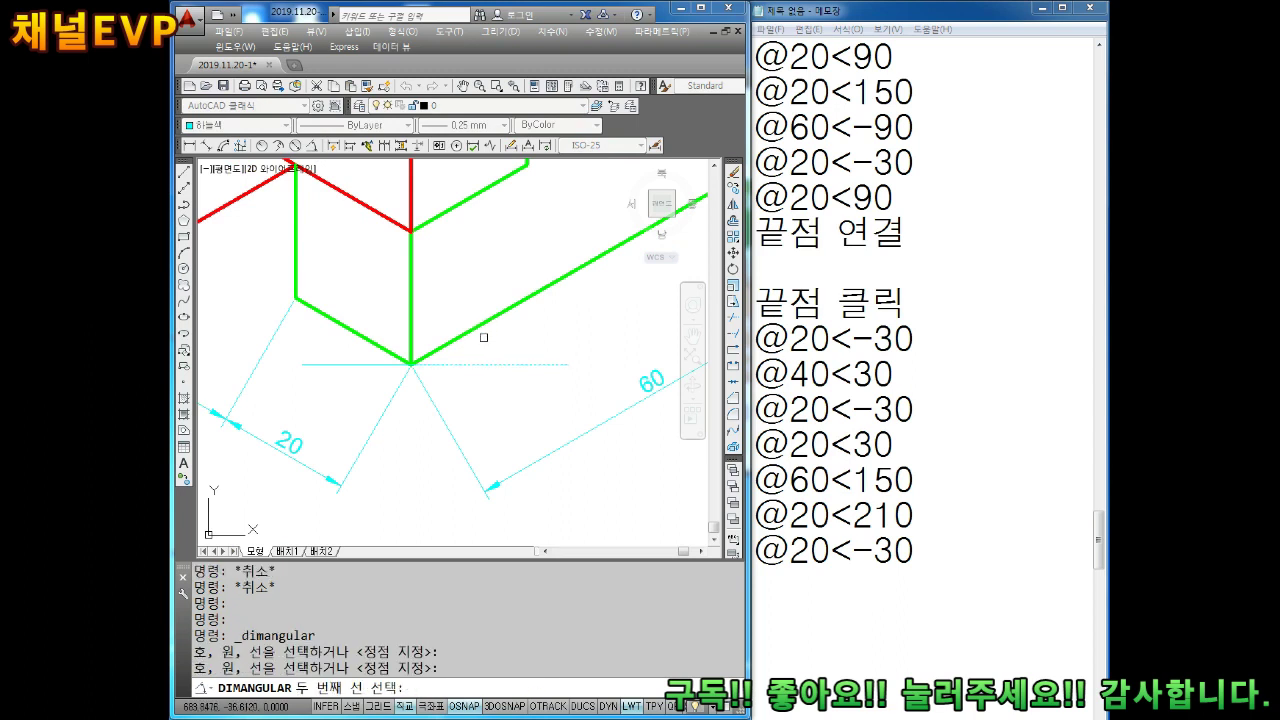
{"action": "left_click", "coordinate": [481, 324]}
{"action": "left_click", "coordinate": [578, 338]}
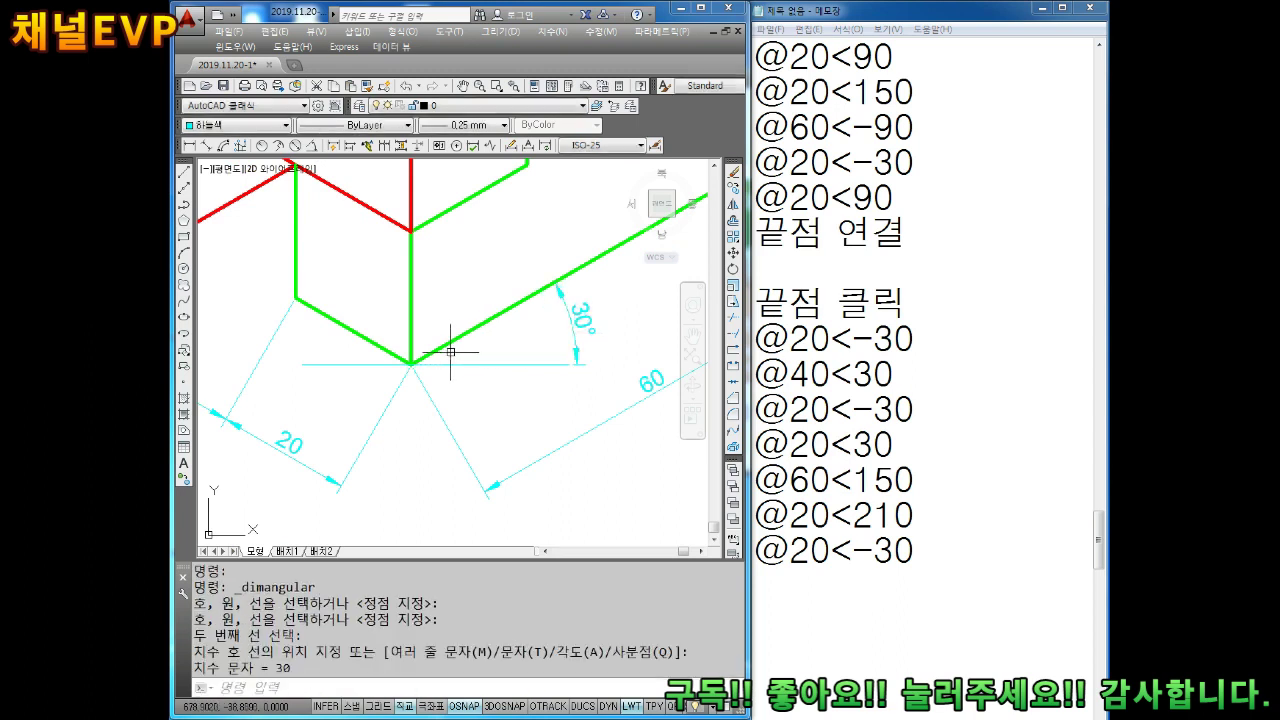
- Add the matching 30° angular dimension against the left green bottom edge
{"action": "middle_click_drag", "start_coordinate": [366, 354], "coordinate": [437, 364]}
{"action": "key", "text": "Return"}
{"action": "left_click", "coordinate": [408, 365]}
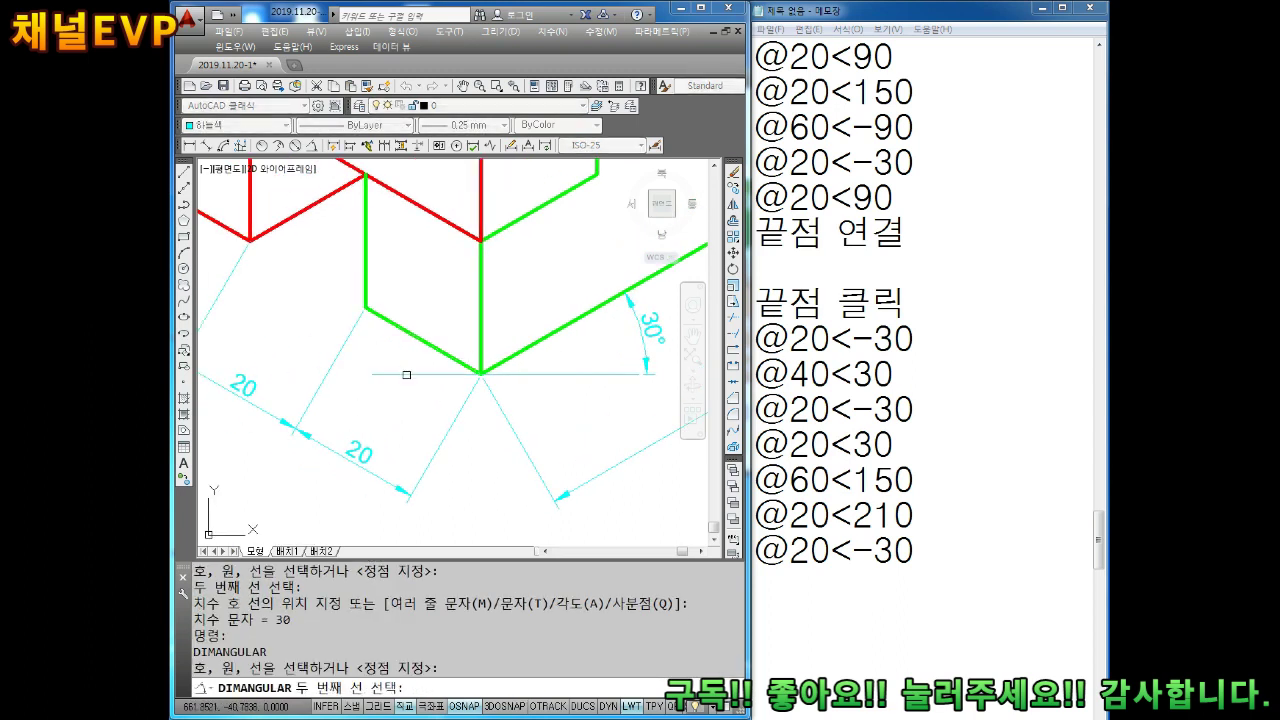
{"action": "left_click", "coordinate": [395, 324]}
{"action": "left_click", "coordinate": [307, 338]}
{"action": "key", "text": "Escape"}
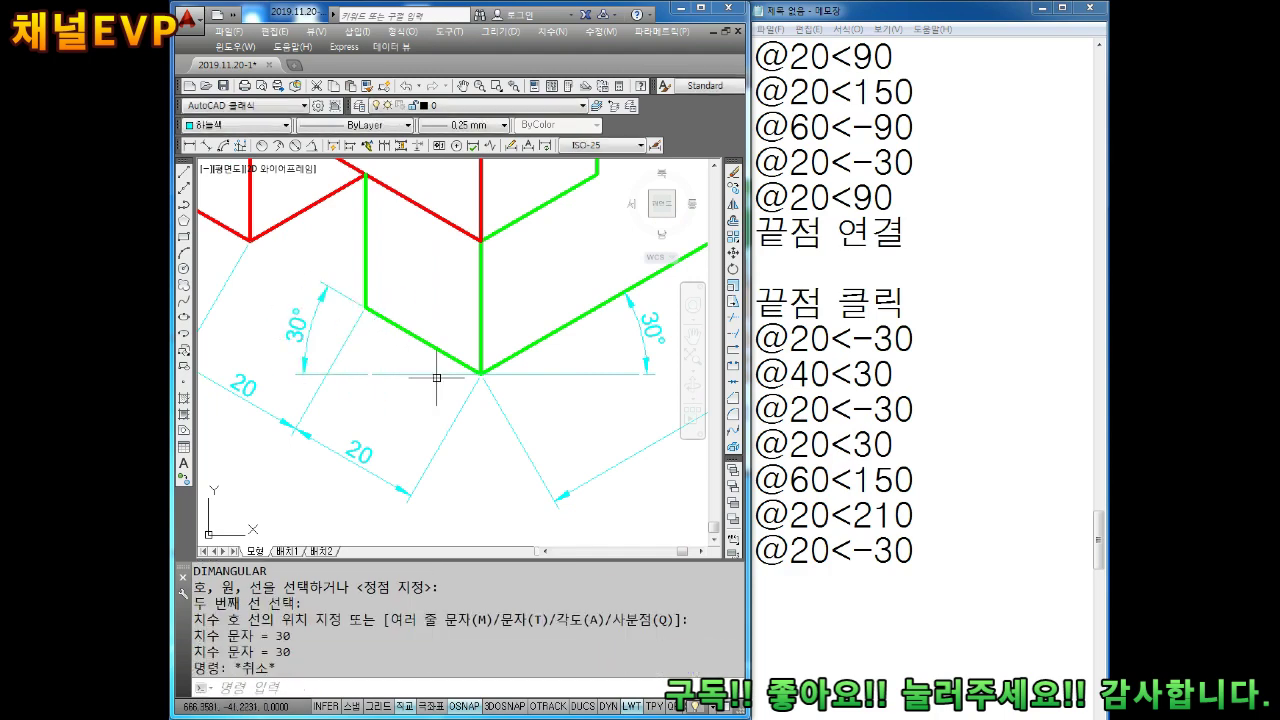
{"action": "scroll", "coordinate": [435, 457], "scroll_direction": "down", "scroll_amount": 5}
- Review the whole dimensioned drawing and quick-save it as 2019.11.20-1
{"action": "scroll", "coordinate": [503, 366], "scroll_direction": "up", "scroll_amount": 2}
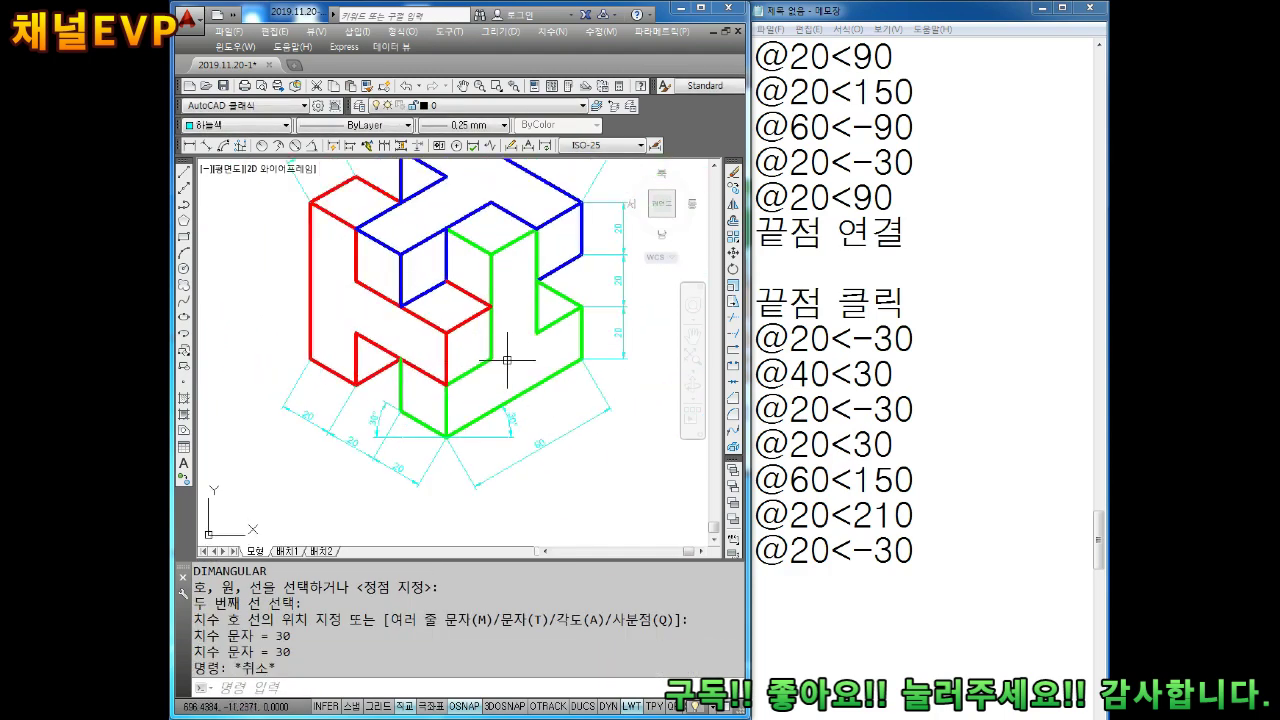
{"action": "scroll", "coordinate": [490, 370], "scroll_direction": "down", "scroll_amount": 1}
{"action": "scroll", "coordinate": [476, 372], "scroll_direction": "down", "scroll_amount": 1}
{"action": "scroll", "coordinate": [480, 374], "scroll_direction": "up", "scroll_amount": 3}
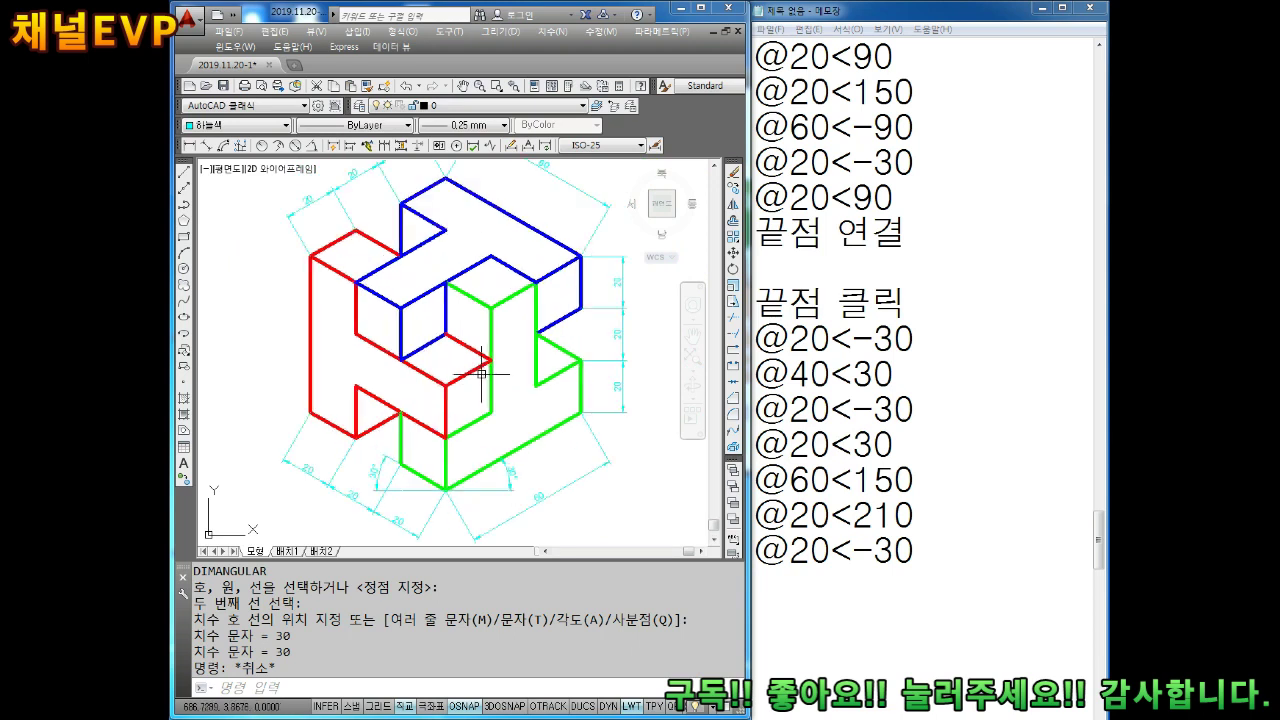
{"action": "scroll", "coordinate": [496, 380], "scroll_direction": "down", "scroll_amount": 2}
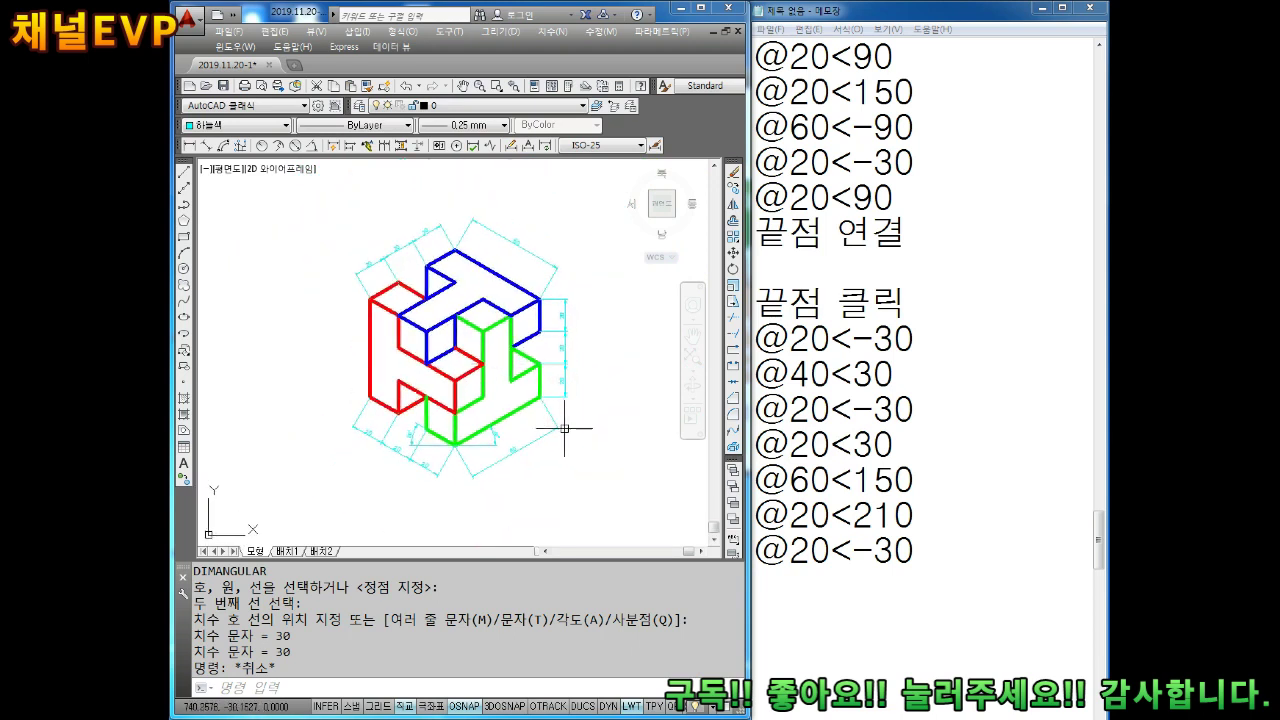
{"action": "key", "text": "Escape"}
{"action": "key", "text": "Escape"}
{"action": "key", "text": "ctrl+s"}
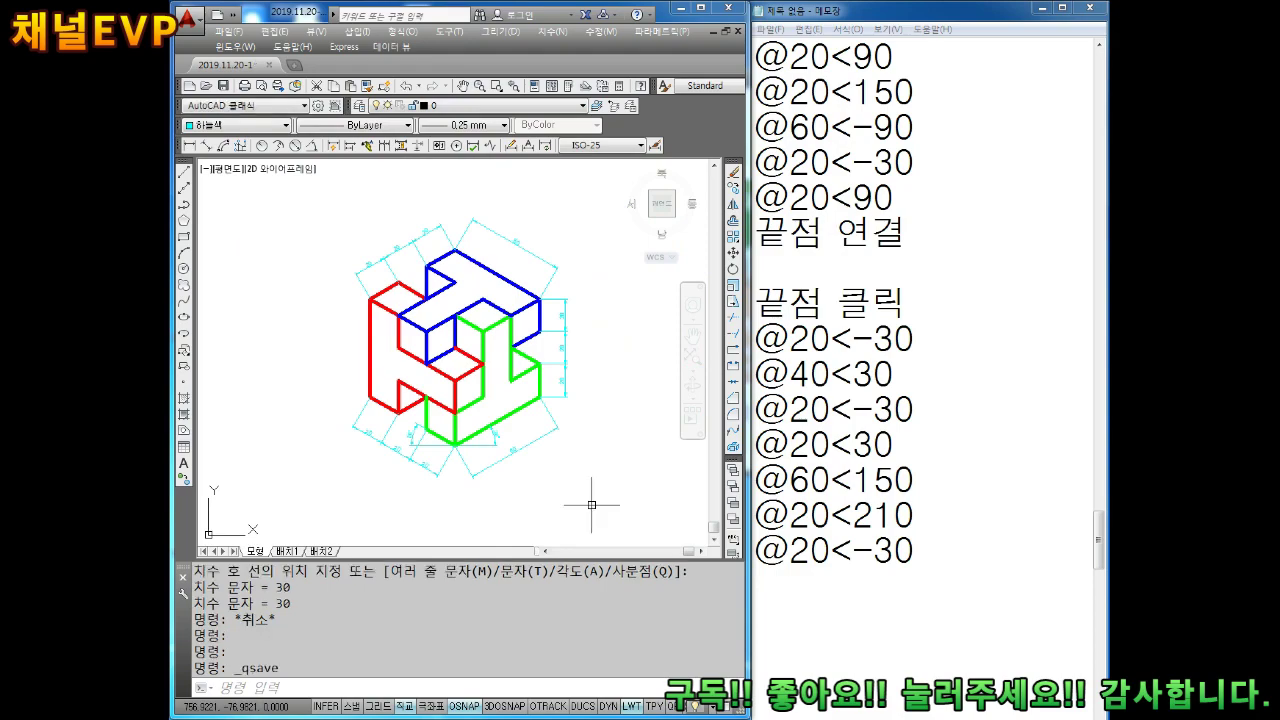